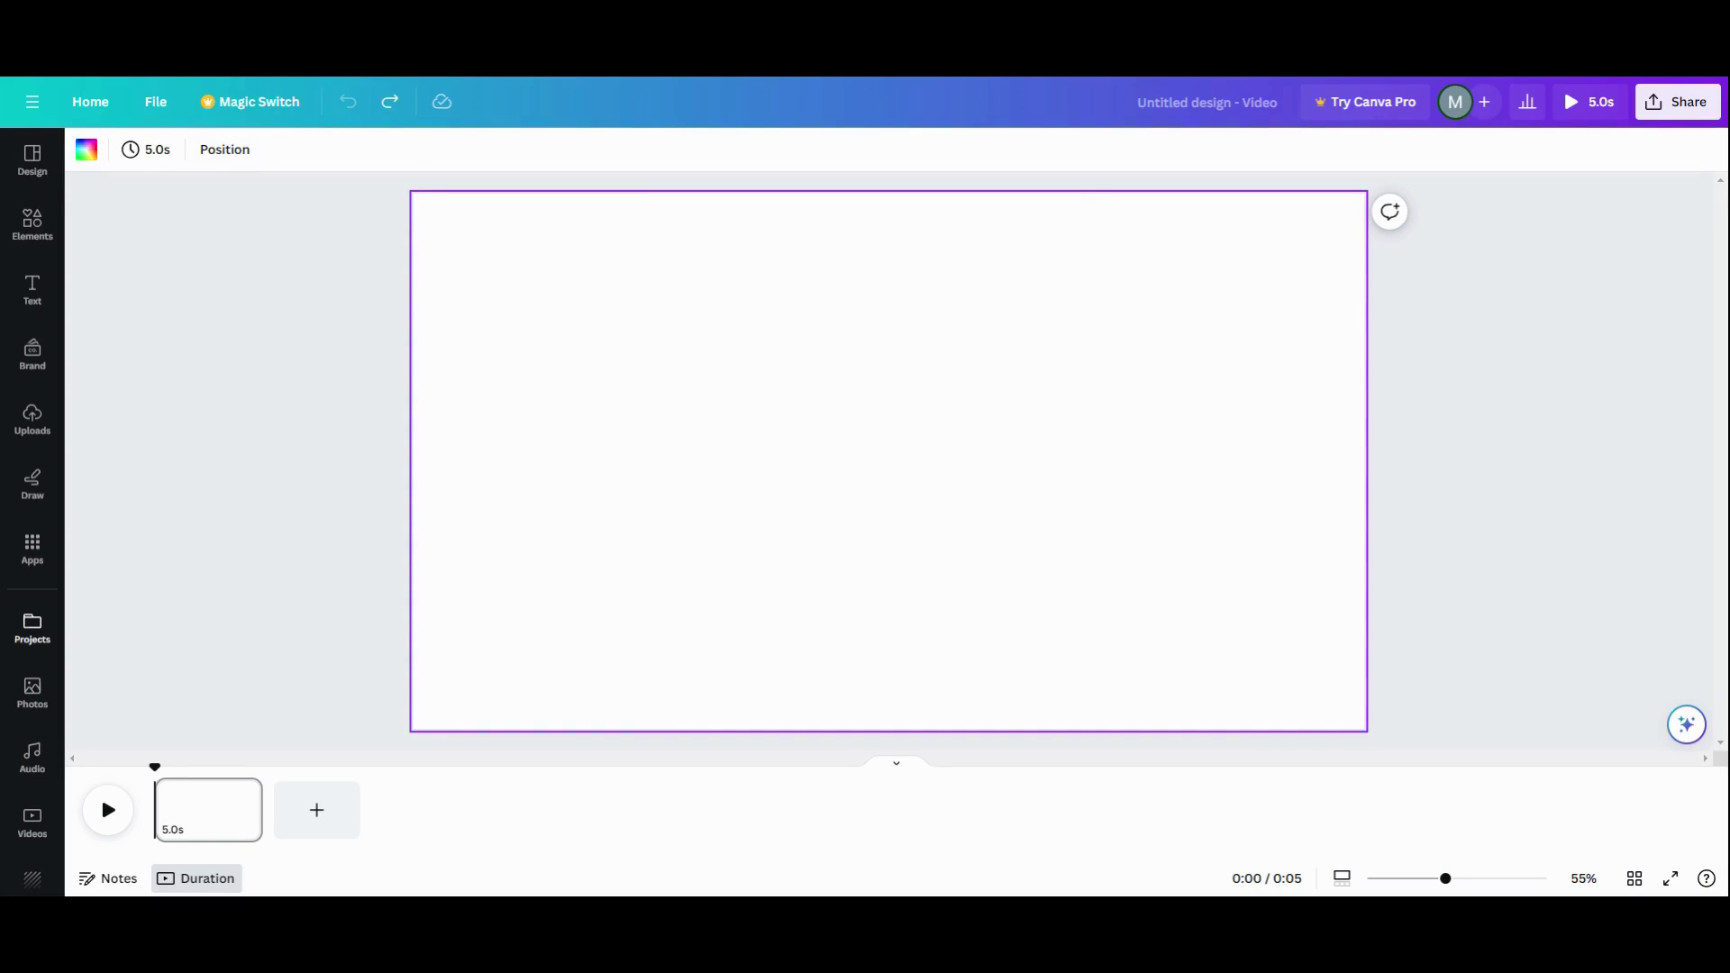
# Load the saved puzzle piece template from the existing projects onto the blank page.
pyautogui.click(31, 636)
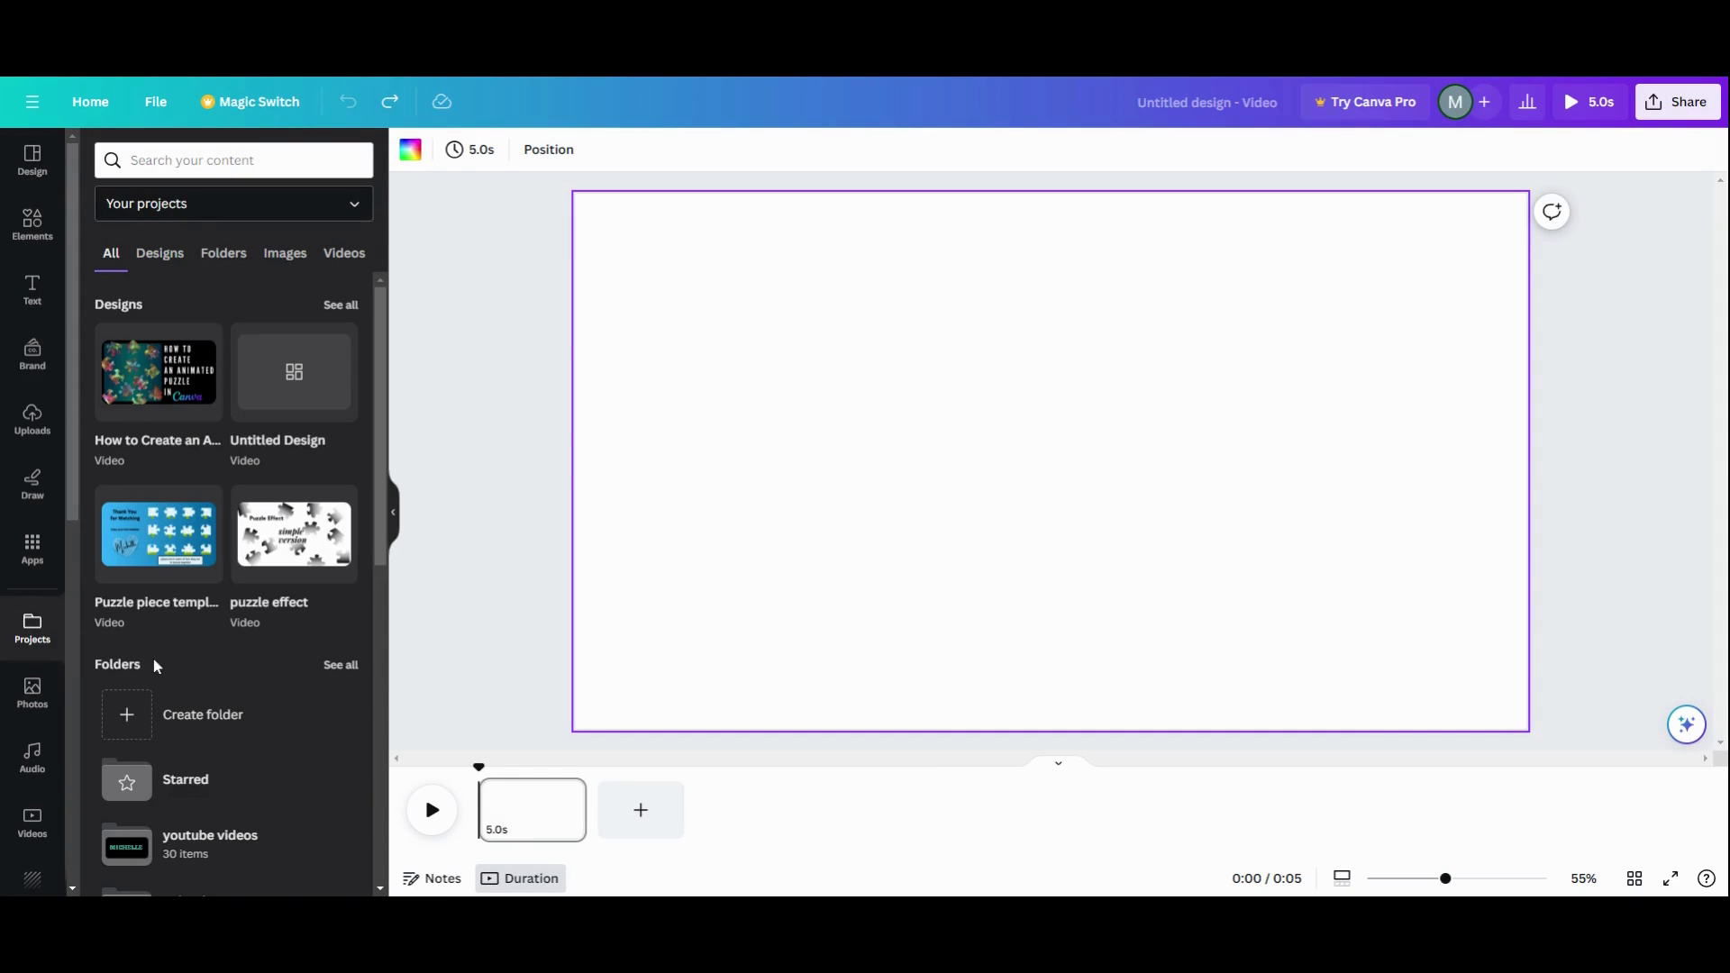
pyautogui.click(166, 554)
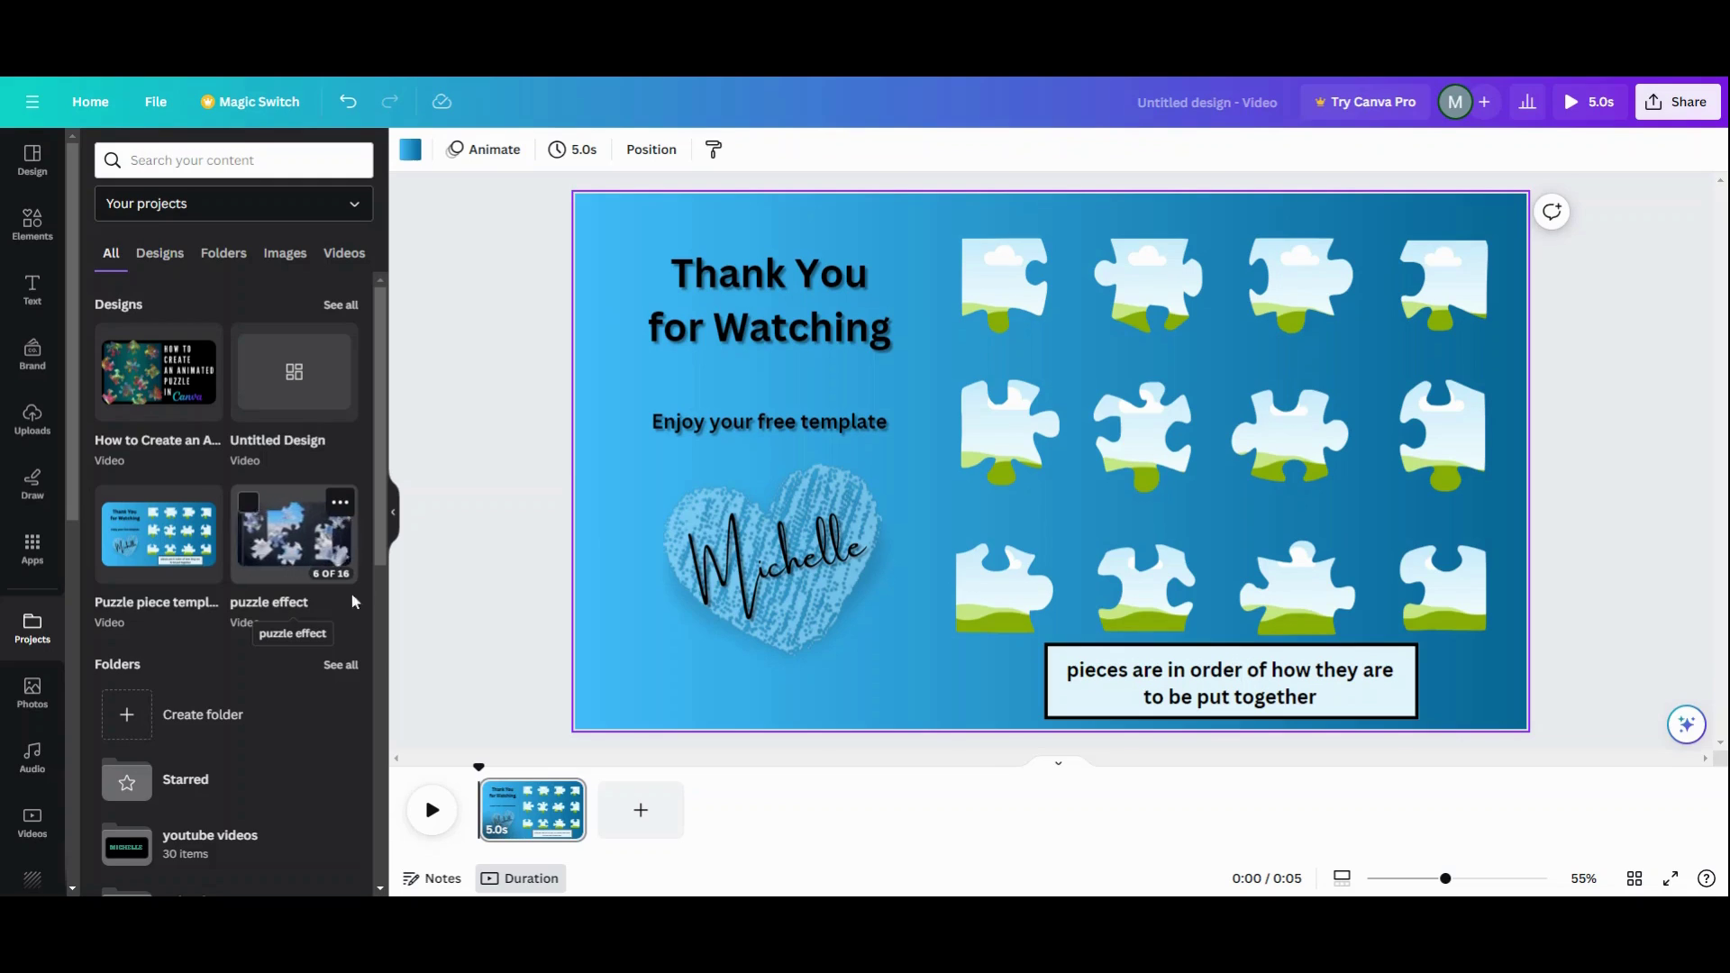
pyautogui.click(393, 512)
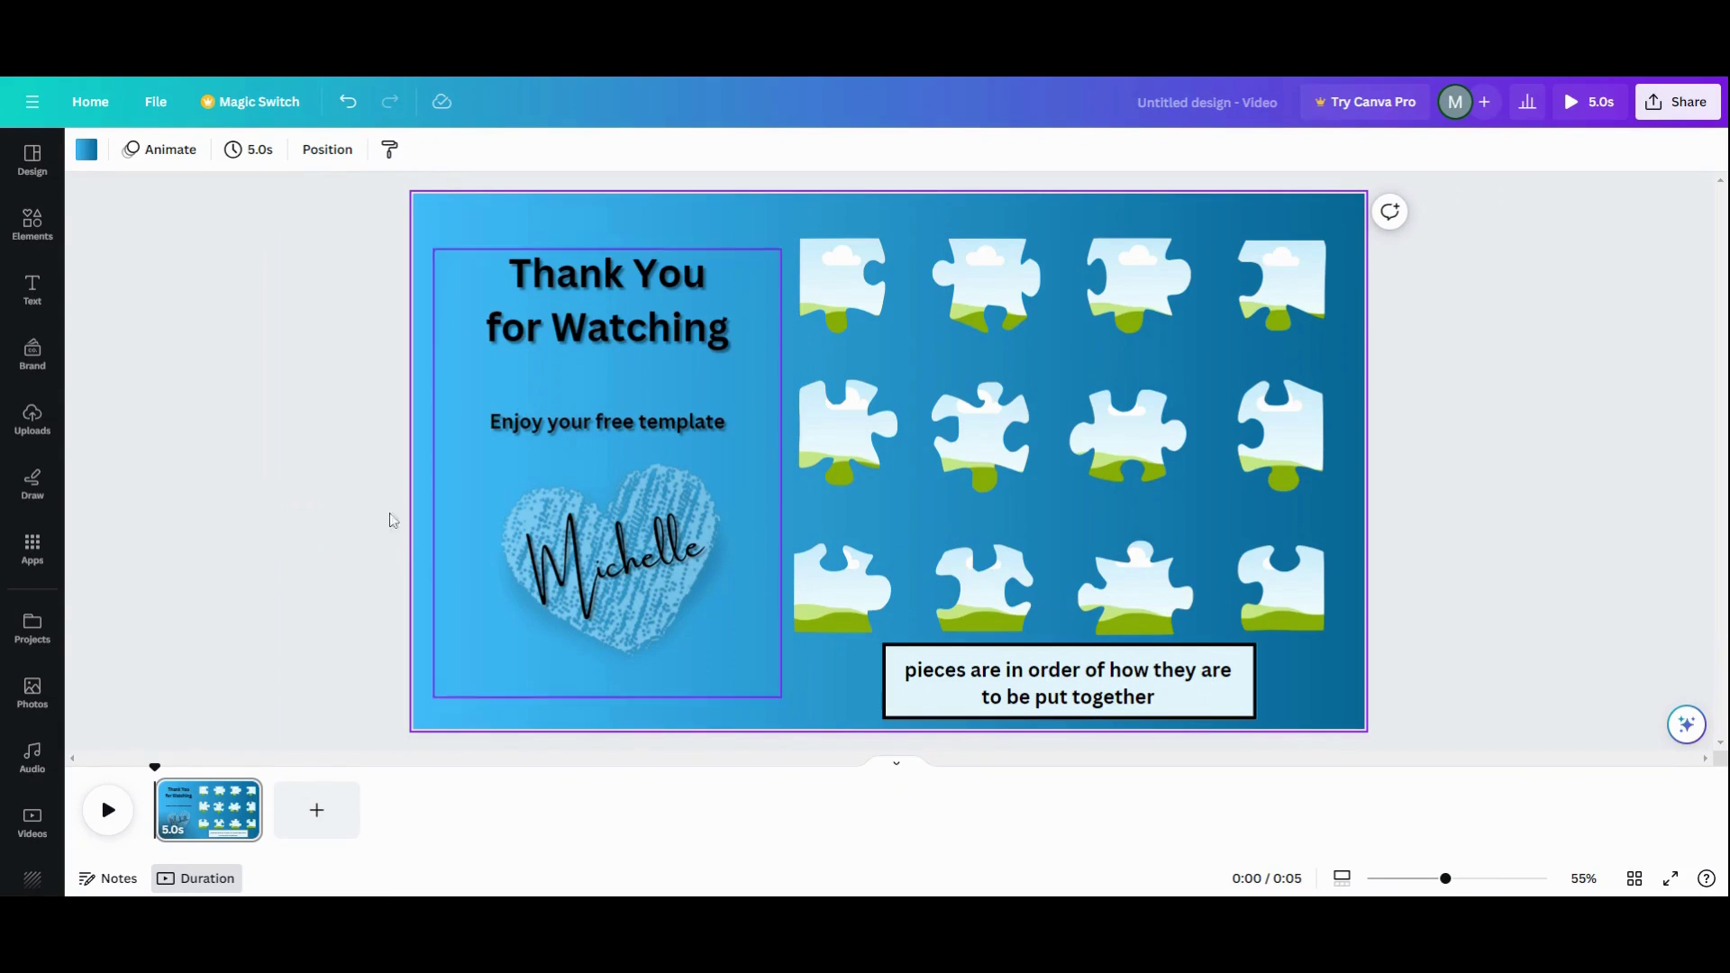
# Delete the thank-you text block, the signature text and the heart graphic from the template page.
pyautogui.click(553, 365)
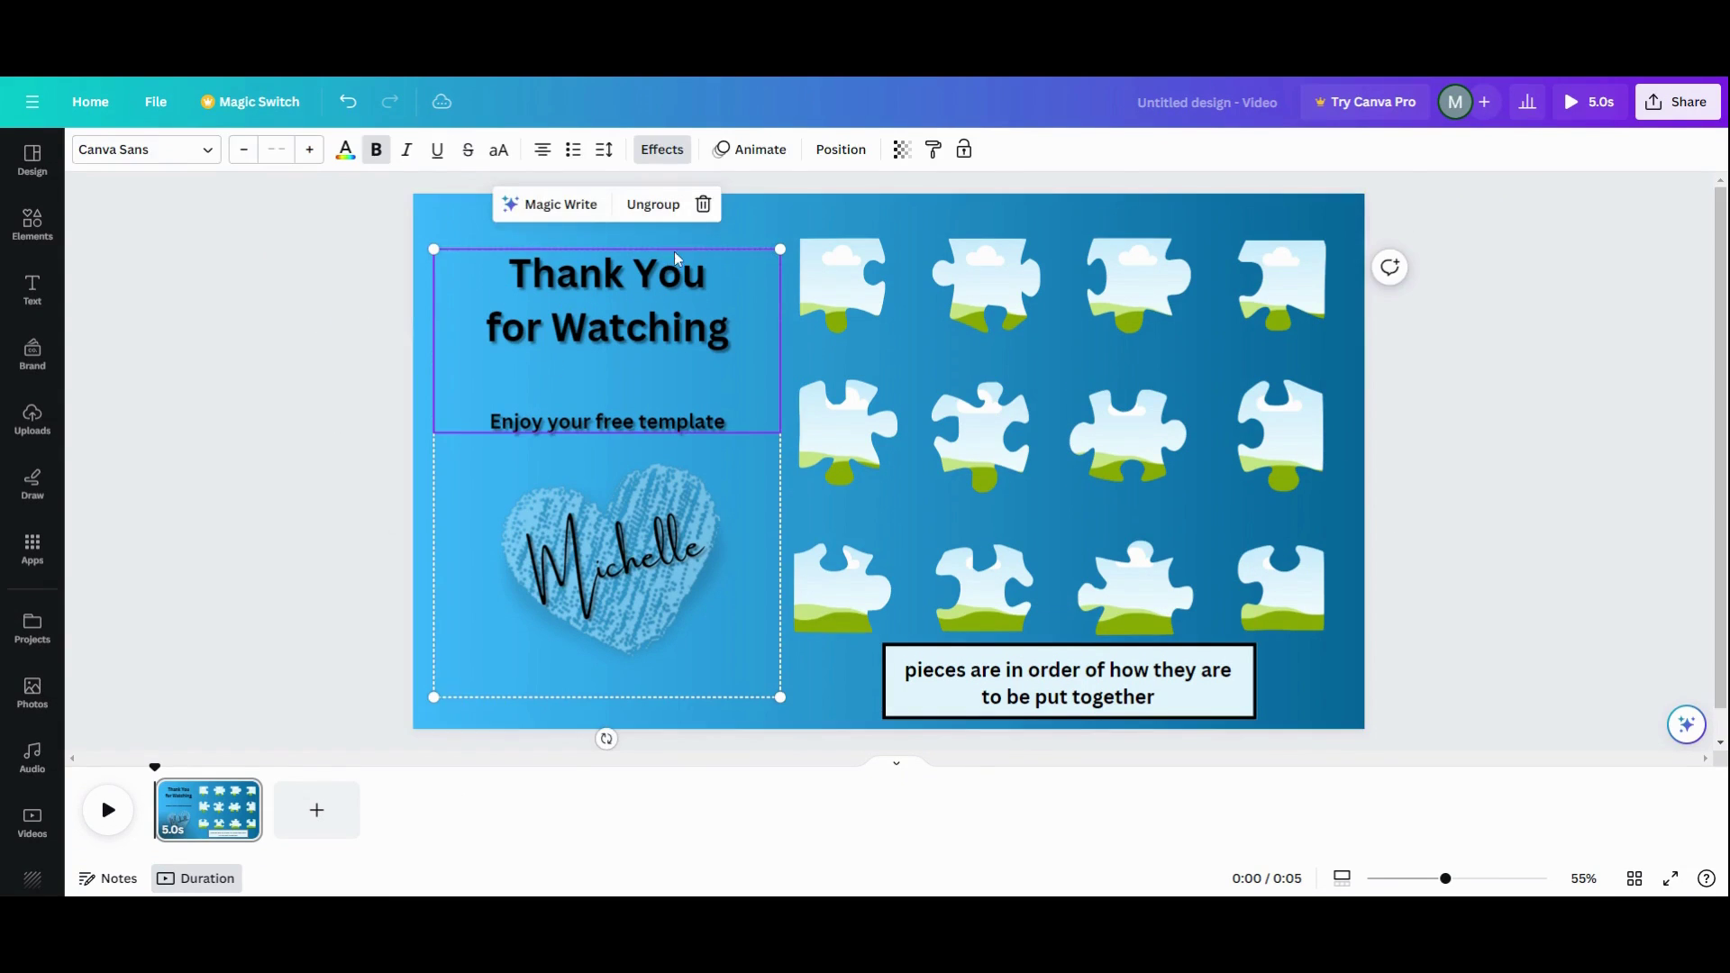
pyautogui.click(700, 202)
pyautogui.click(609, 566)
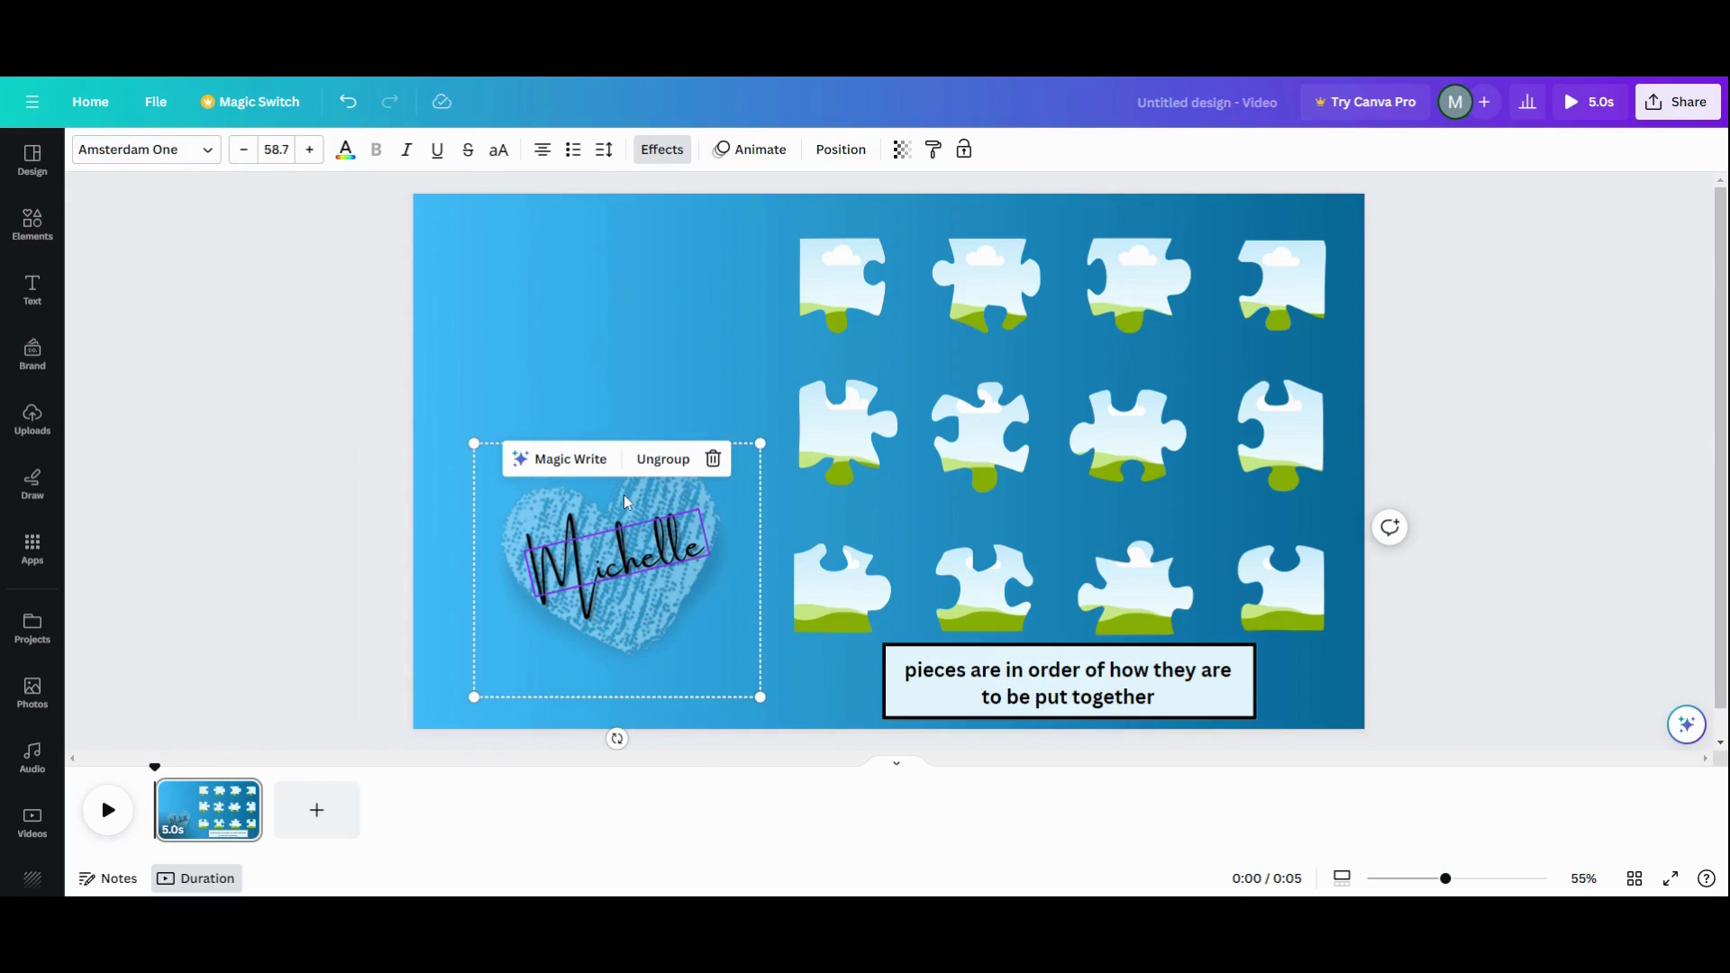
pyautogui.click(713, 461)
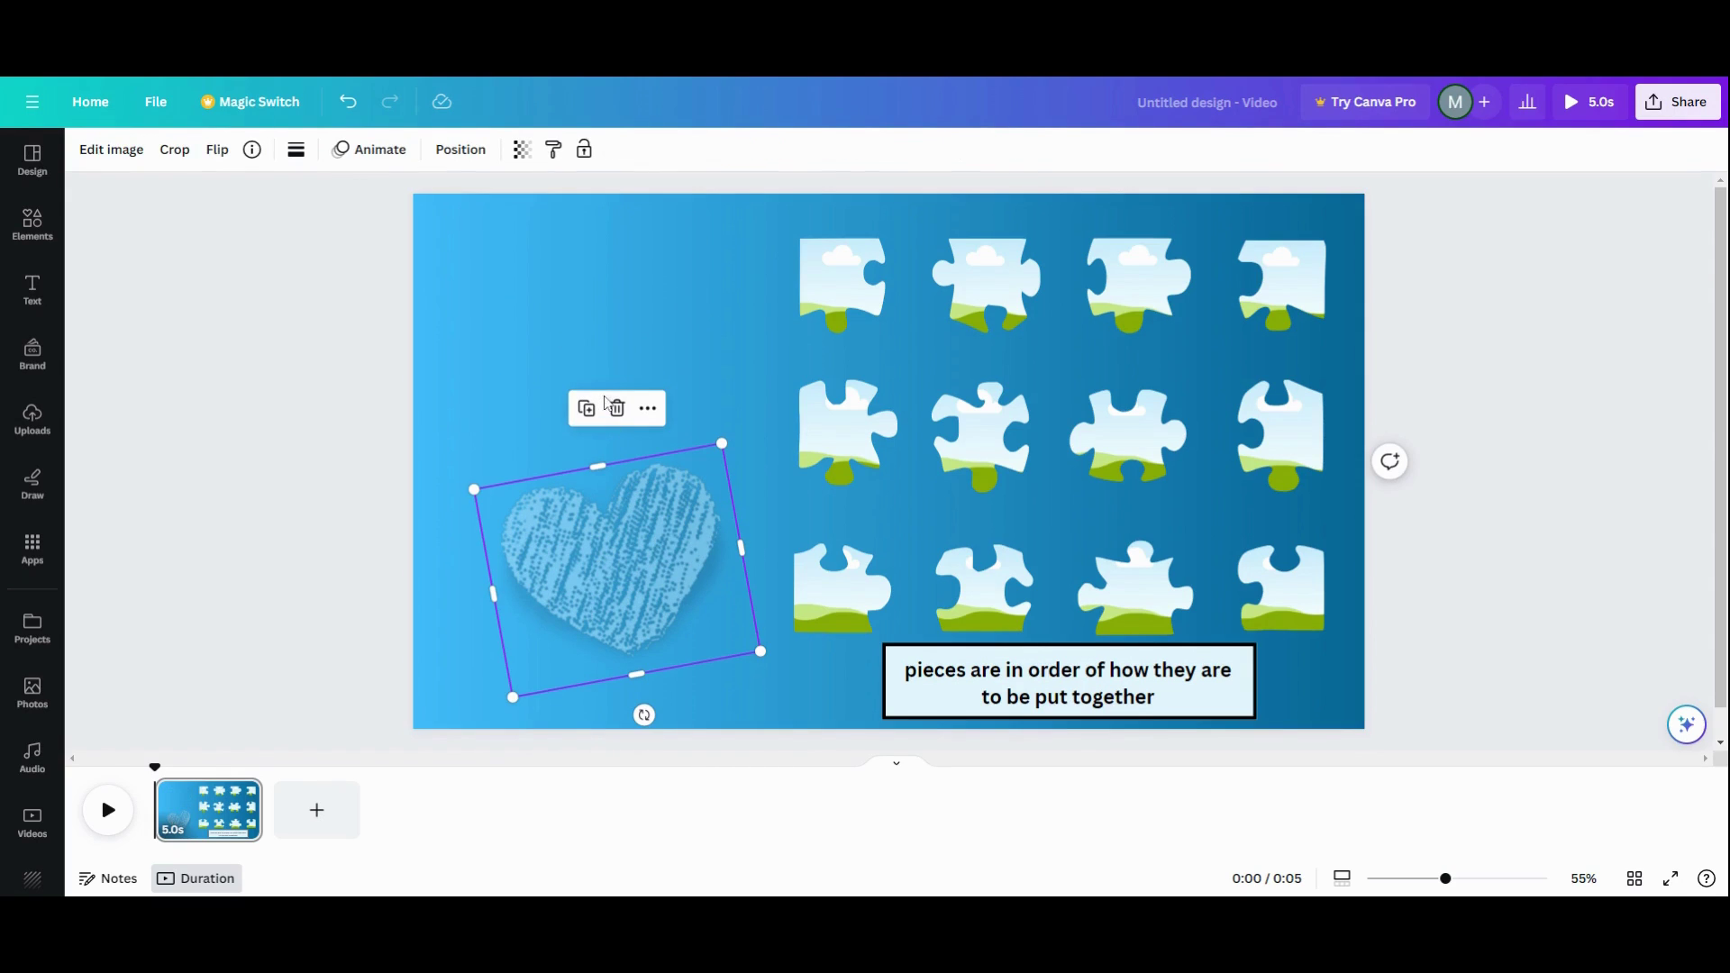
pyautogui.click(617, 409)
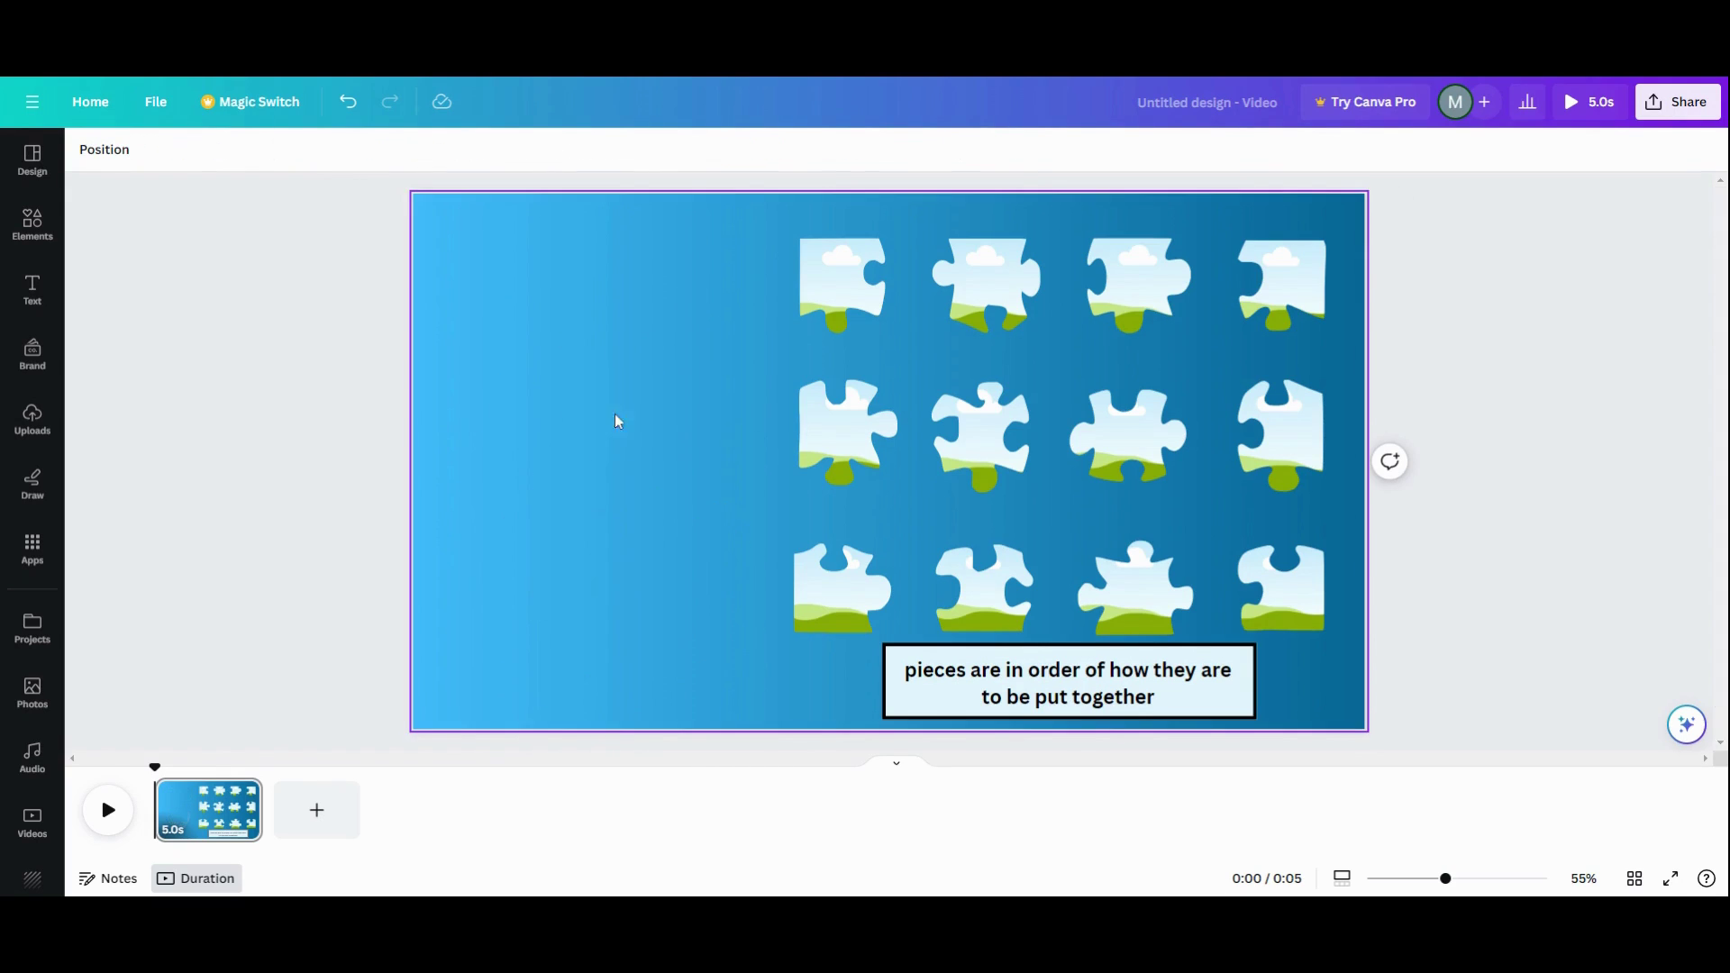
# Delete the note about the piece order together with its bordered background box.
pyautogui.click(924, 699)
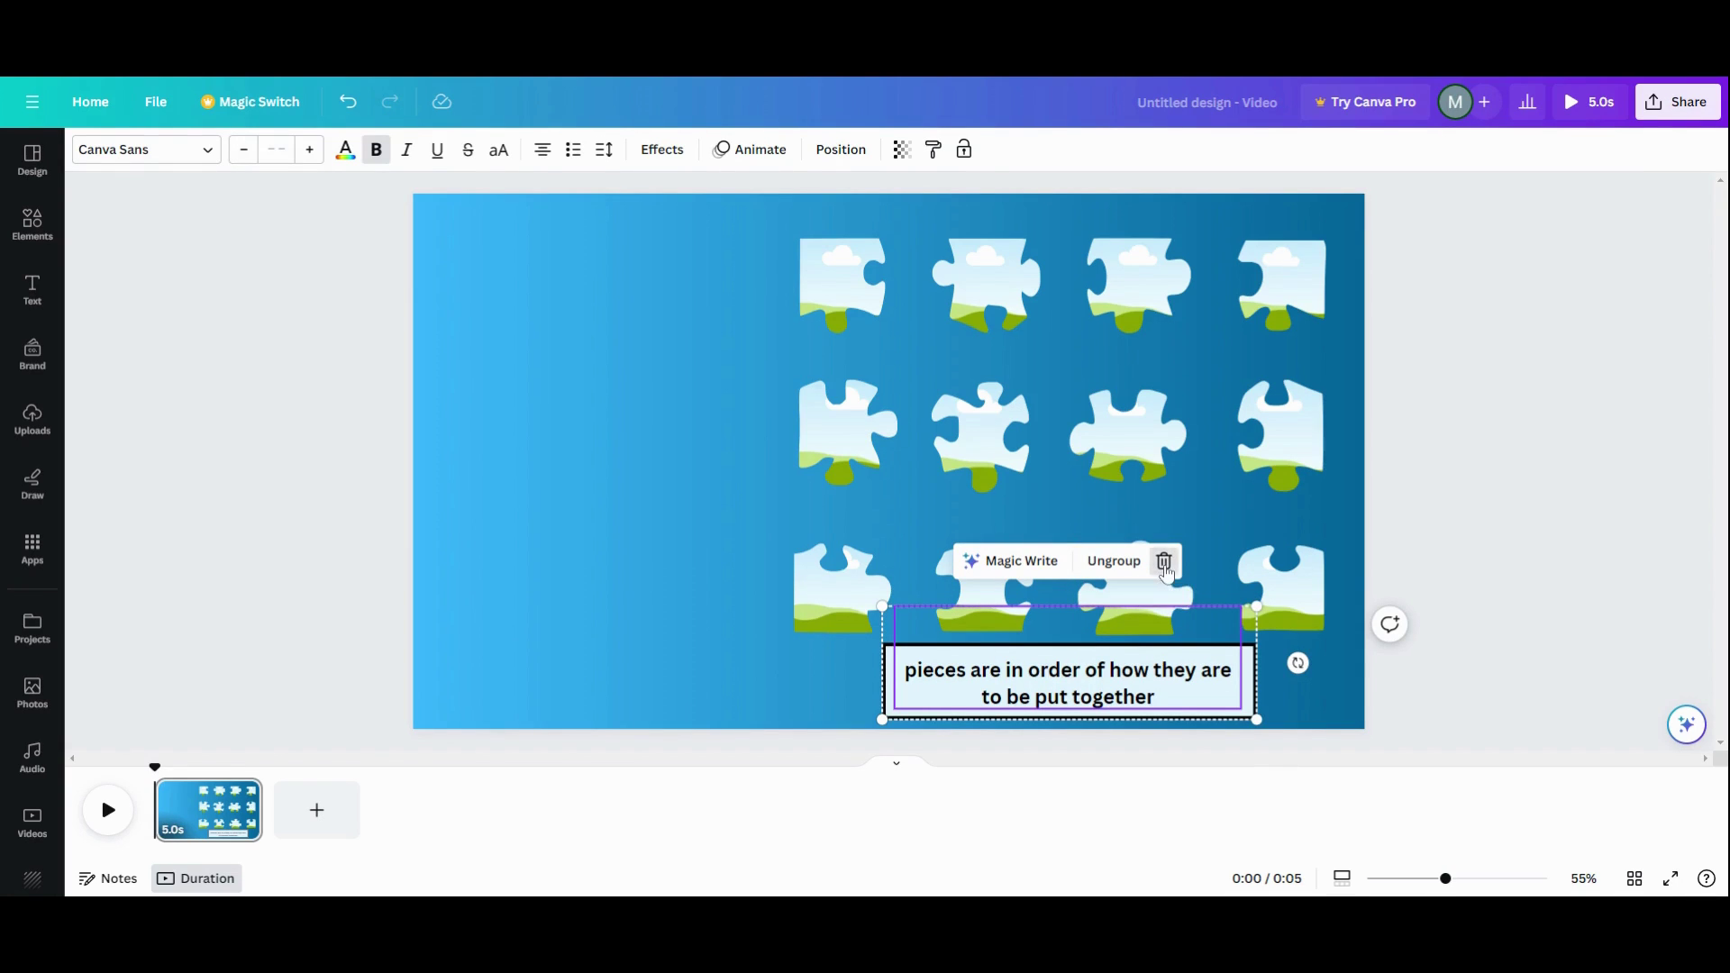
pyautogui.click(1164, 563)
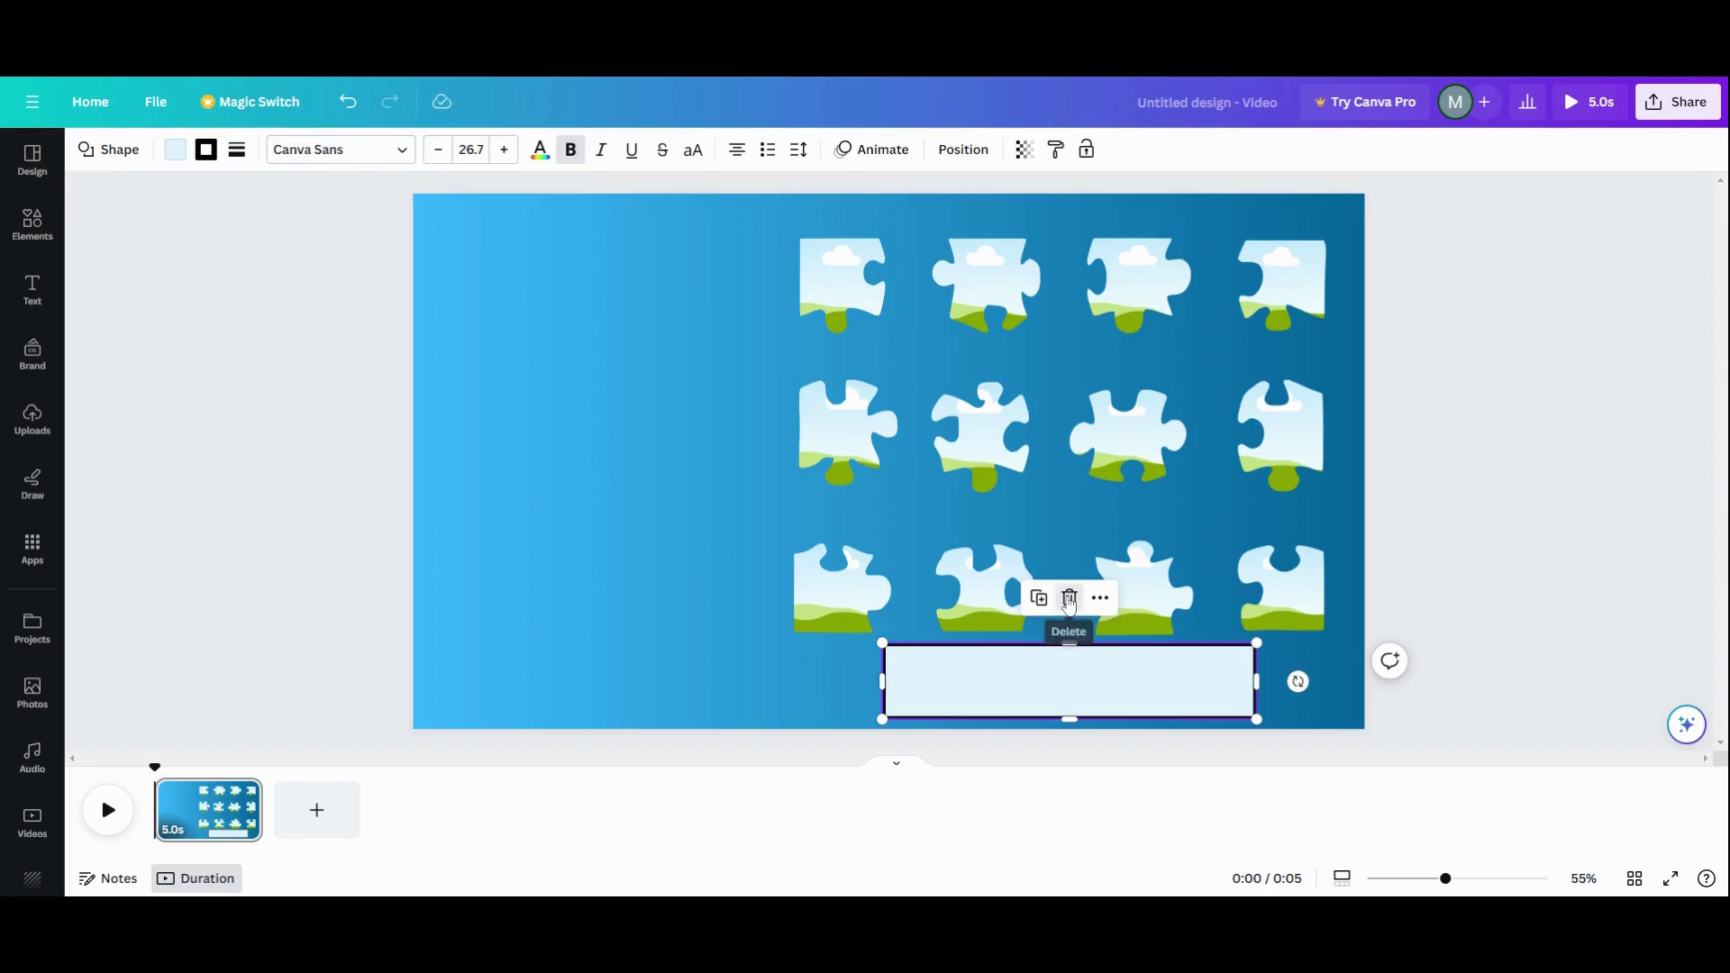
pyautogui.click(1069, 599)
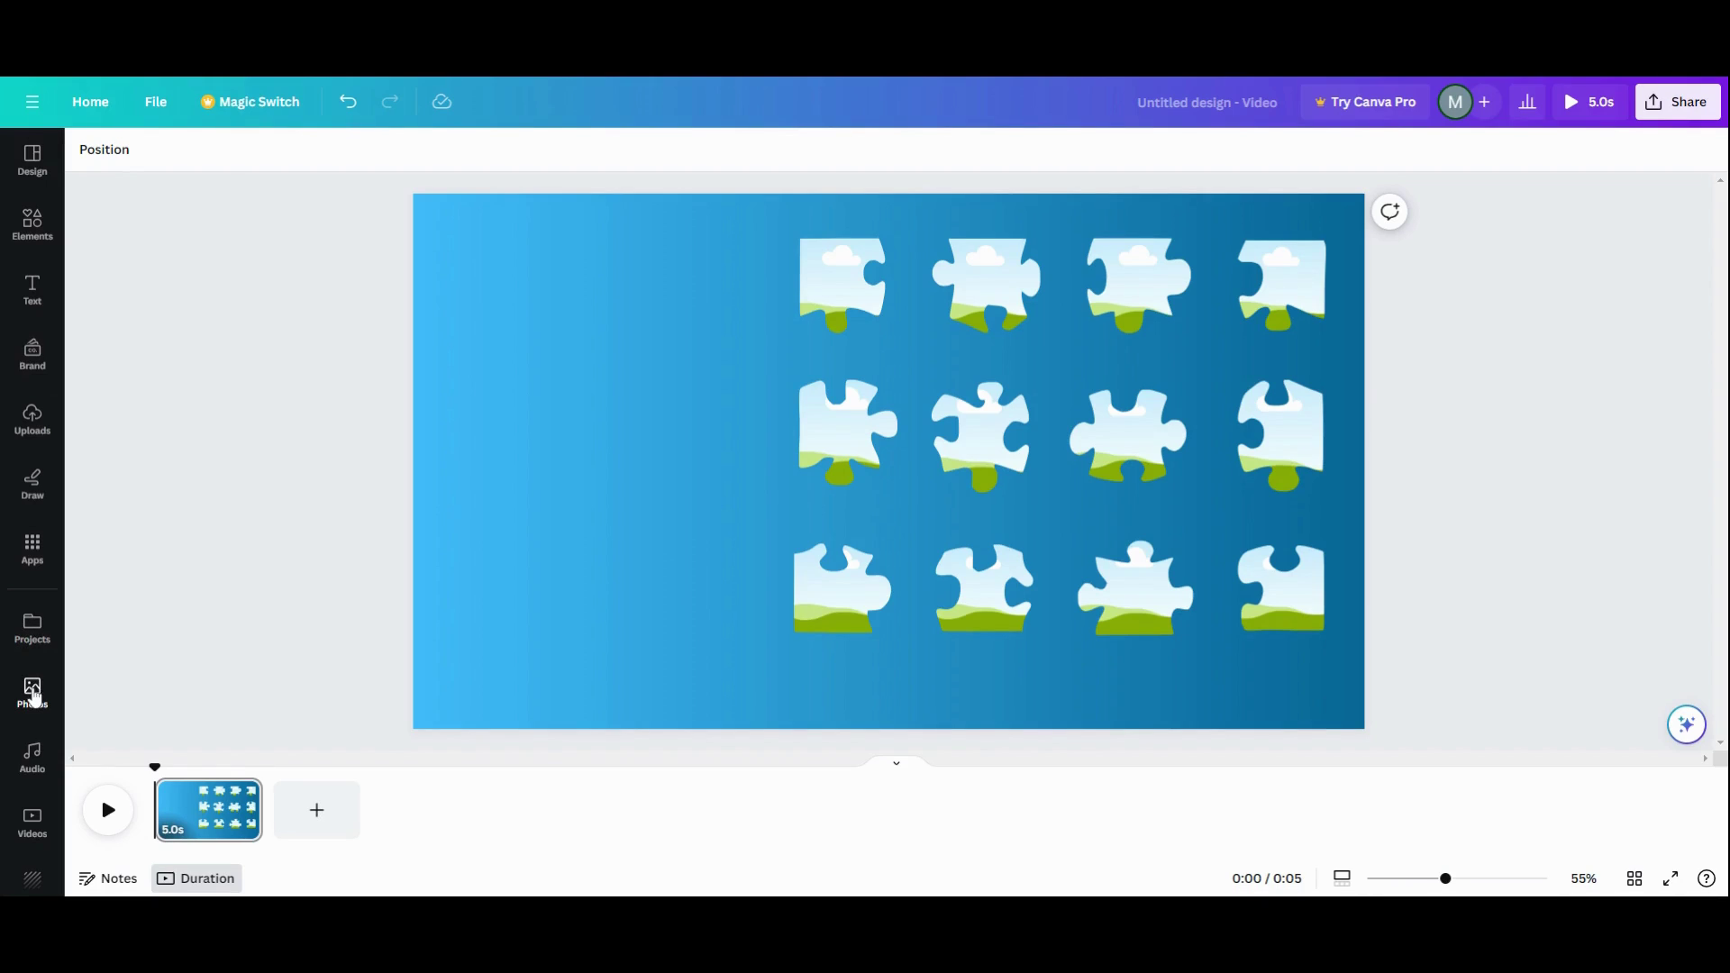
# Add the snowy mountain photo from the recently used photos to the page and move it toward the lower right.
pyautogui.click(33, 694)
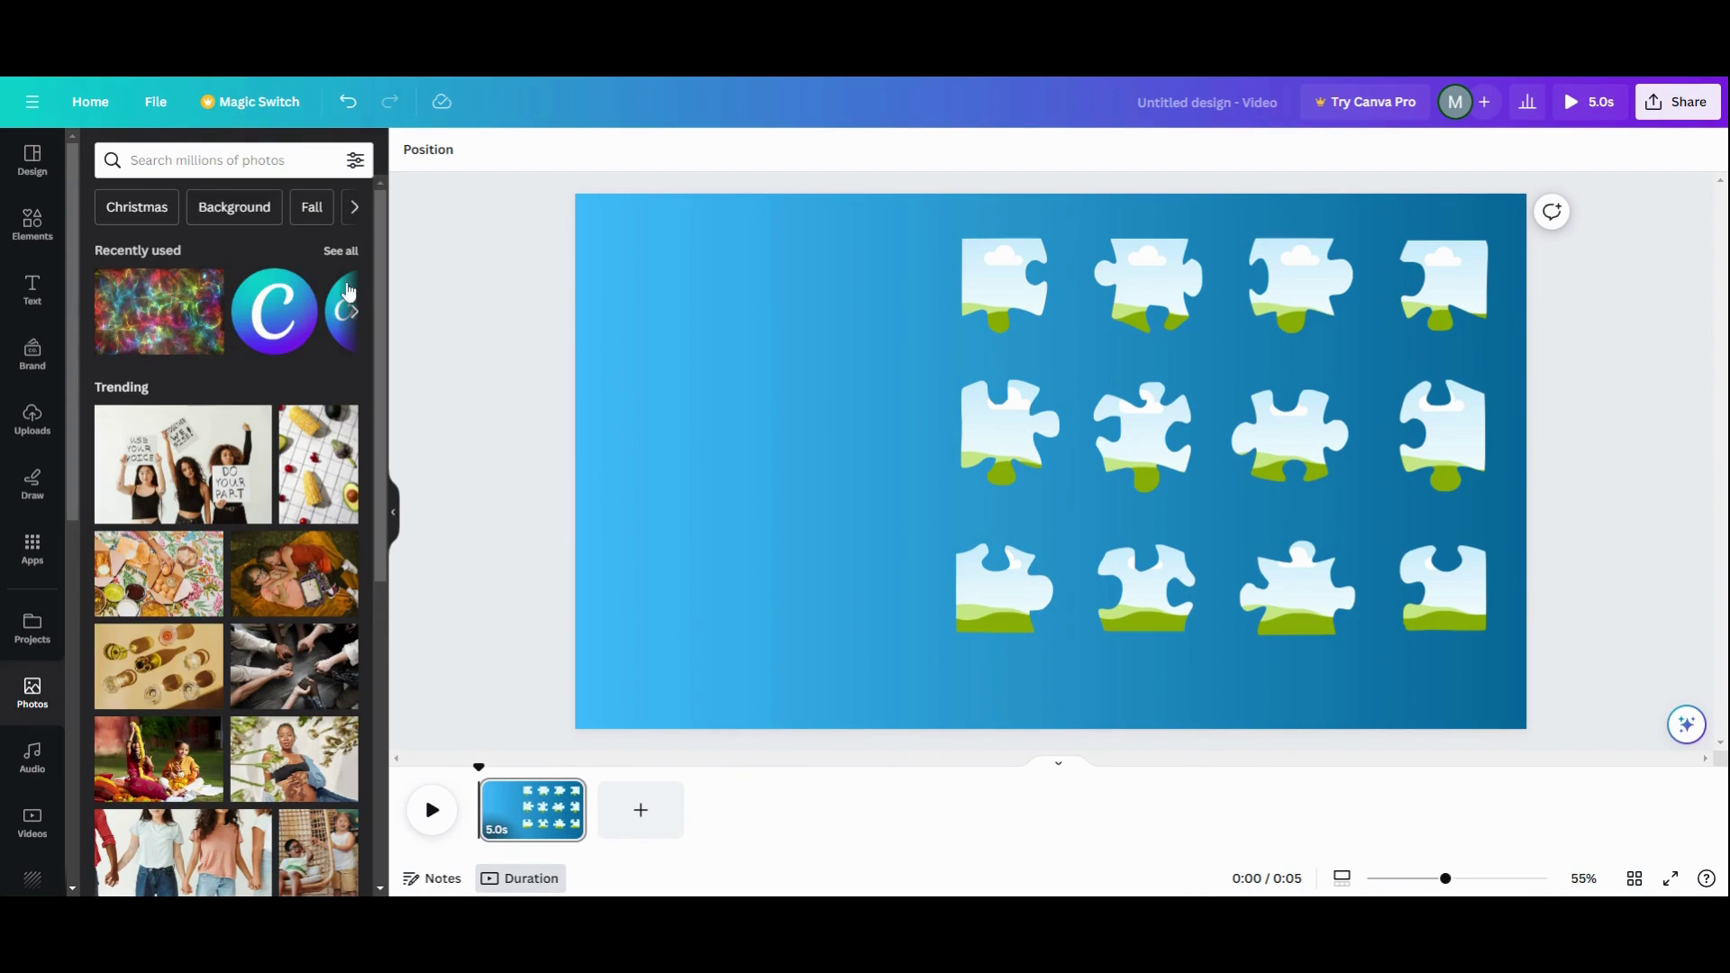
pyautogui.click(347, 250)
pyautogui.scroll(-2, 300, 599)
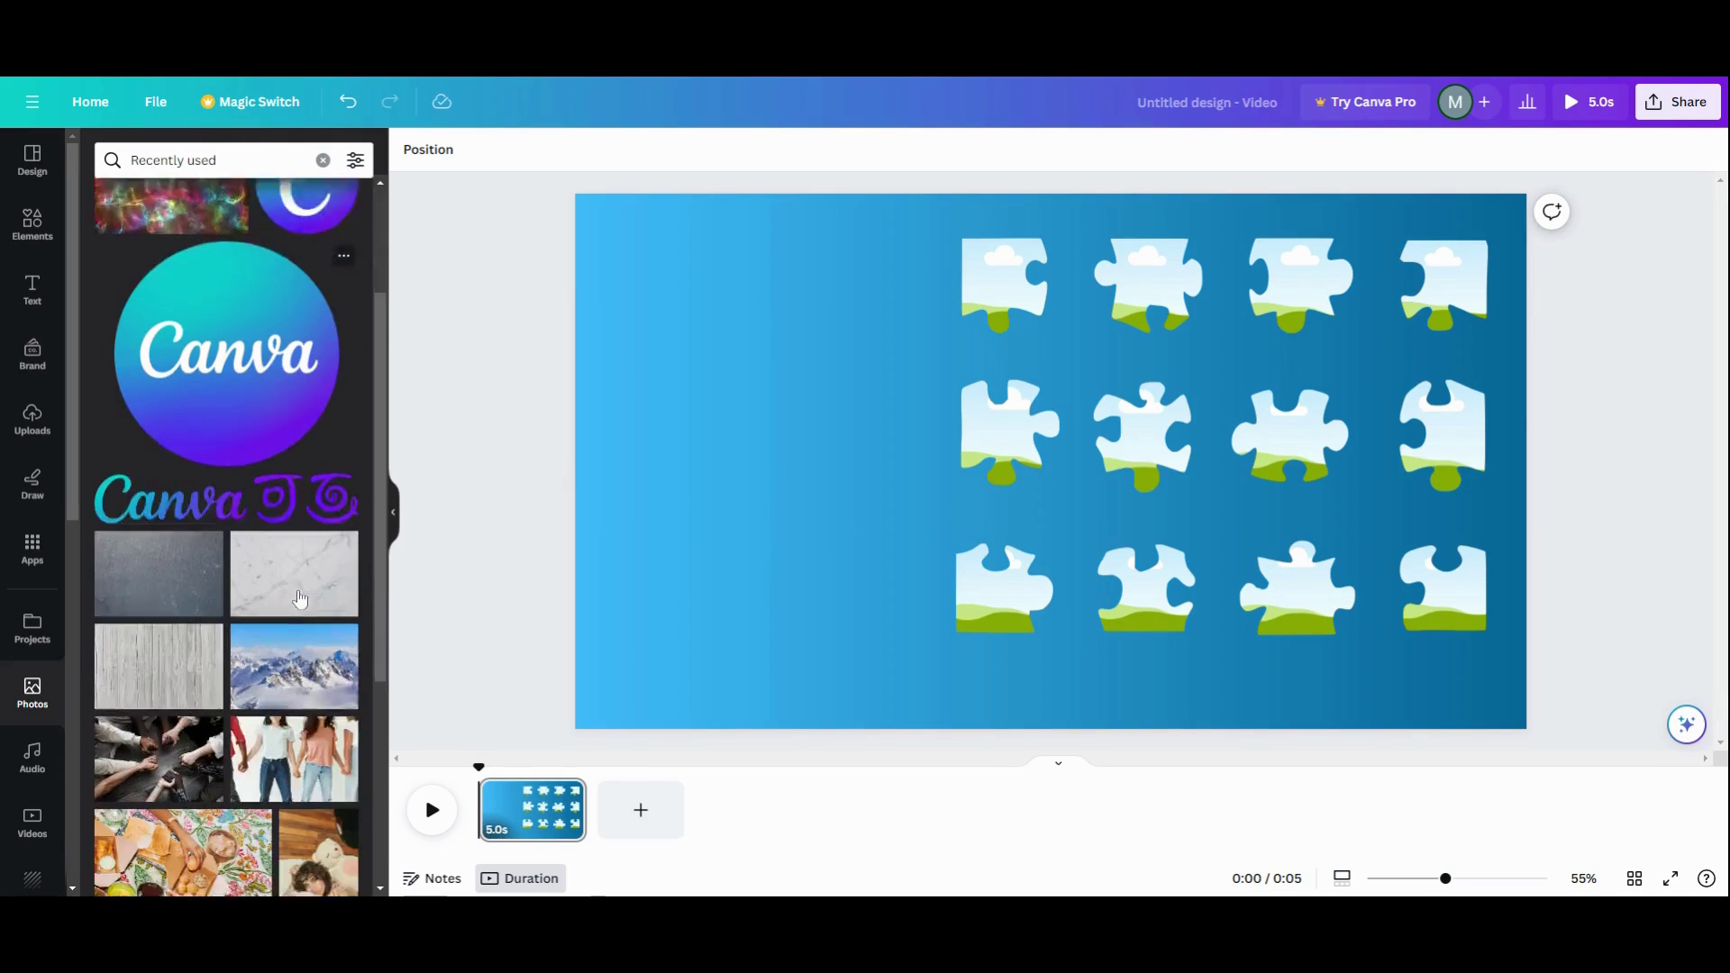
pyautogui.scroll(-1, 300, 599)
pyautogui.click(282, 612)
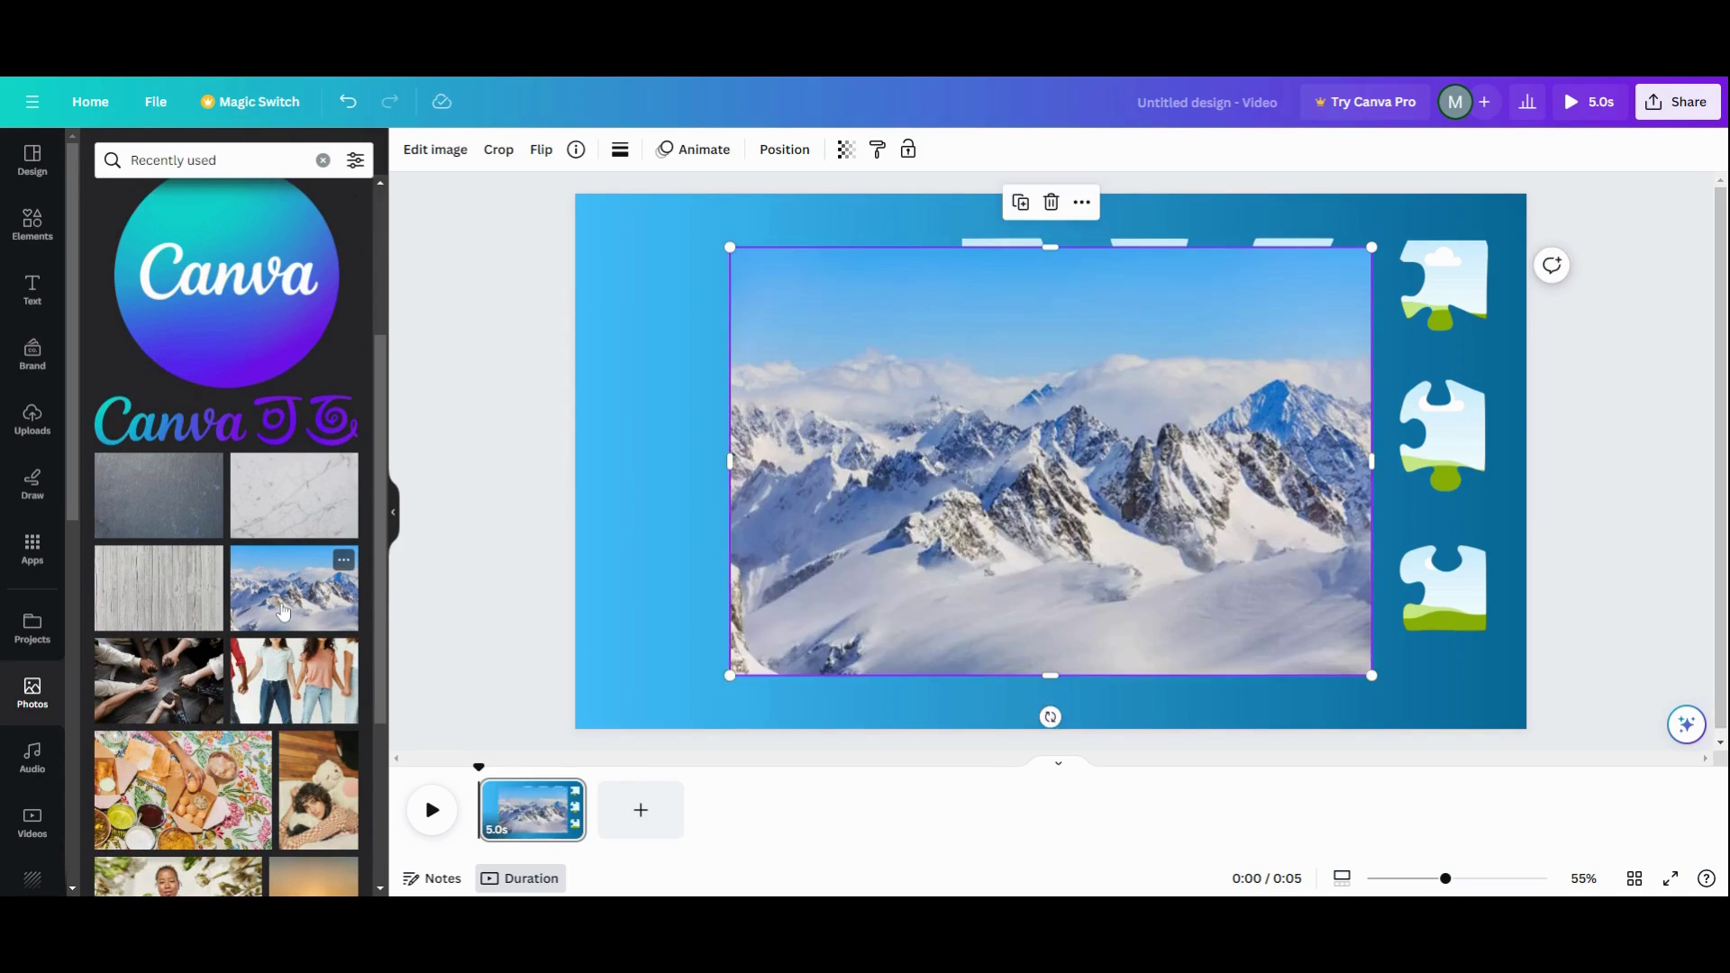
pyautogui.moveTo(750, 542); pyautogui.dragTo(876, 625)
# Change the page background gradient's dark blue to near-white #FAFDFF and set the gradient style to run from top to bottom.
pyautogui.click(646, 300)
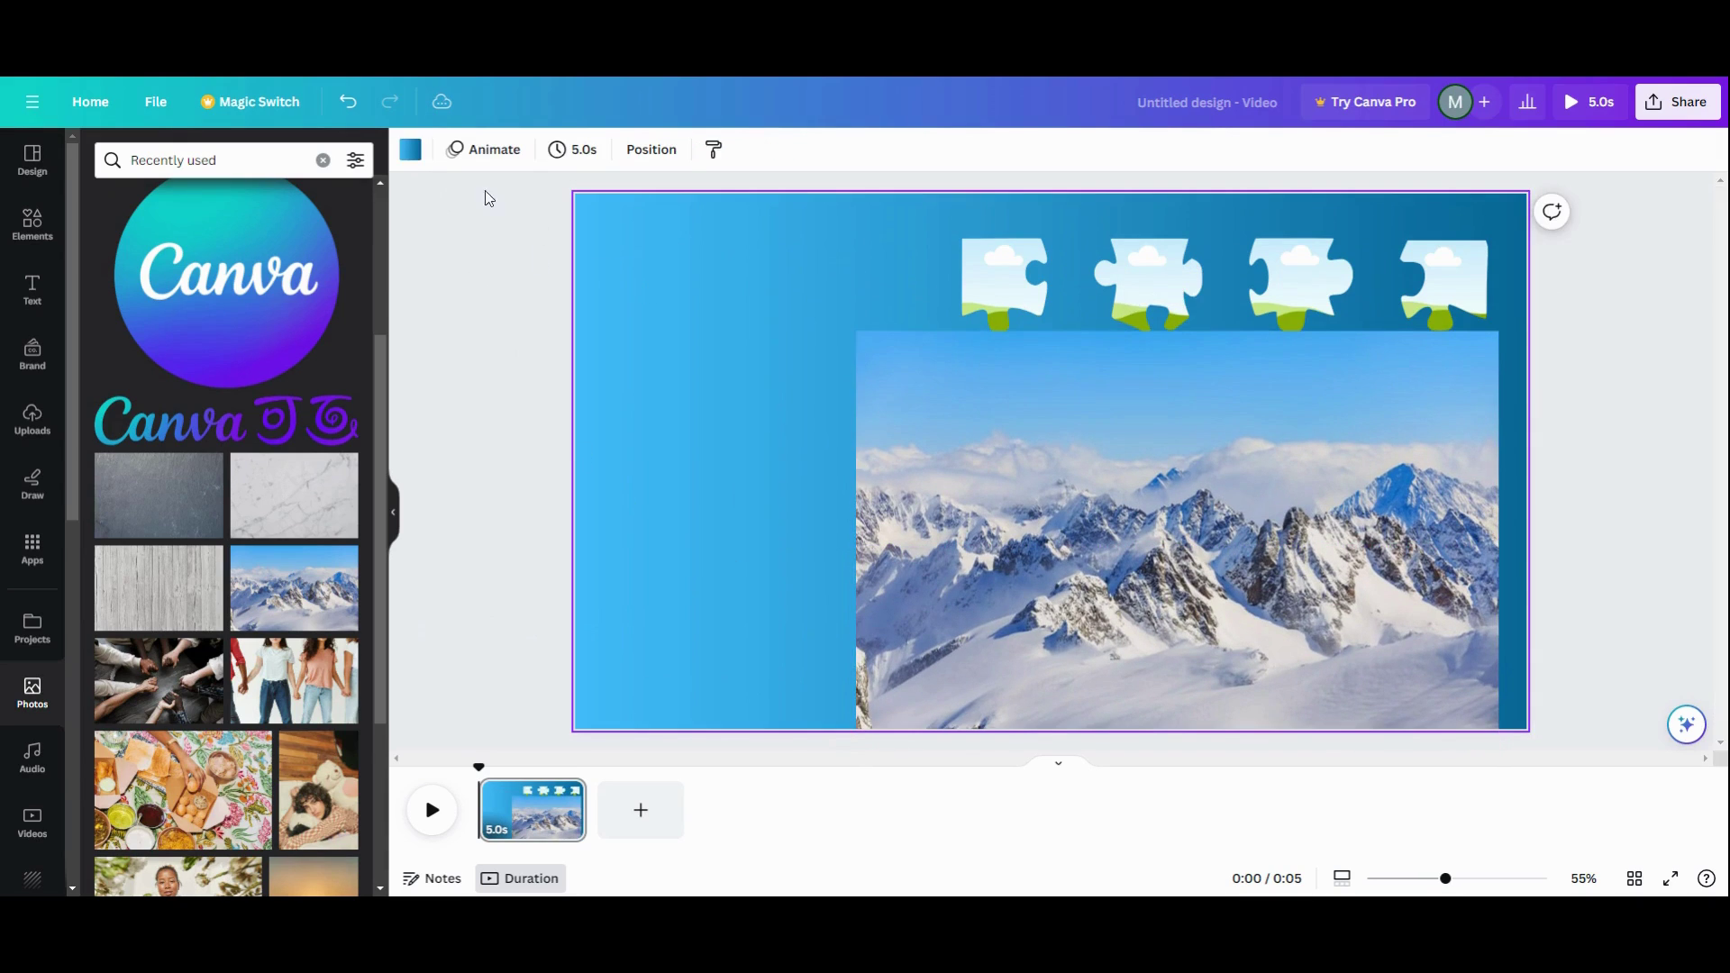
pyautogui.click(412, 151)
pyautogui.click(146, 260)
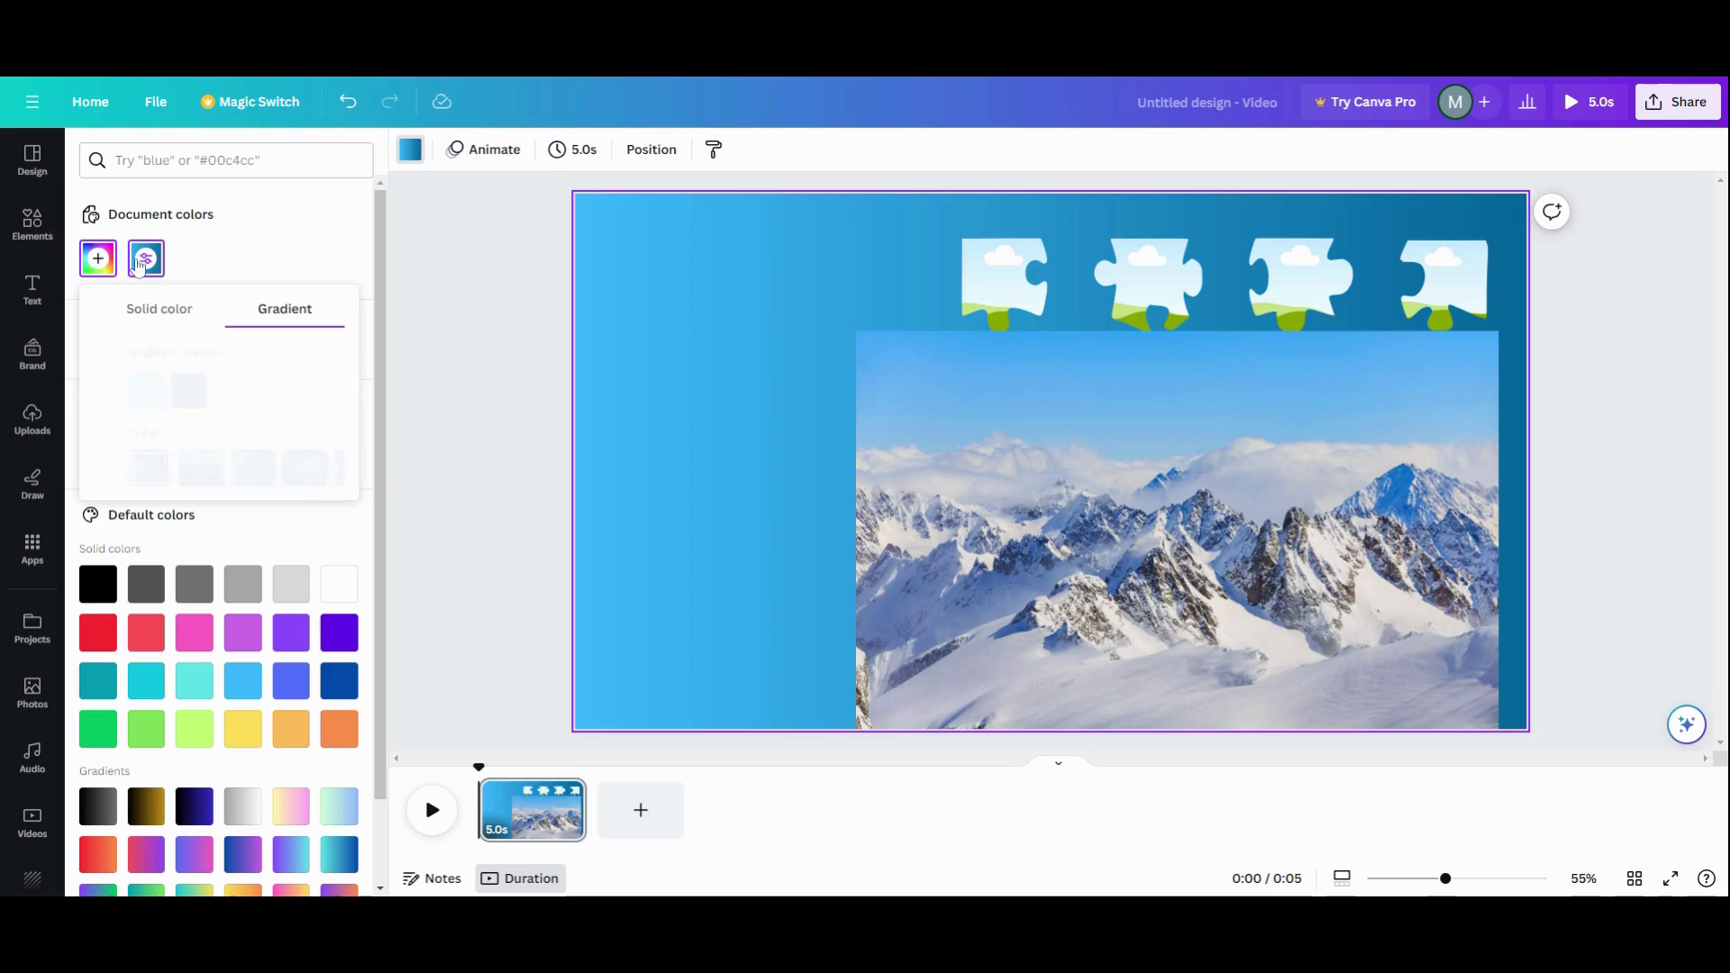
pyautogui.click(165, 396)
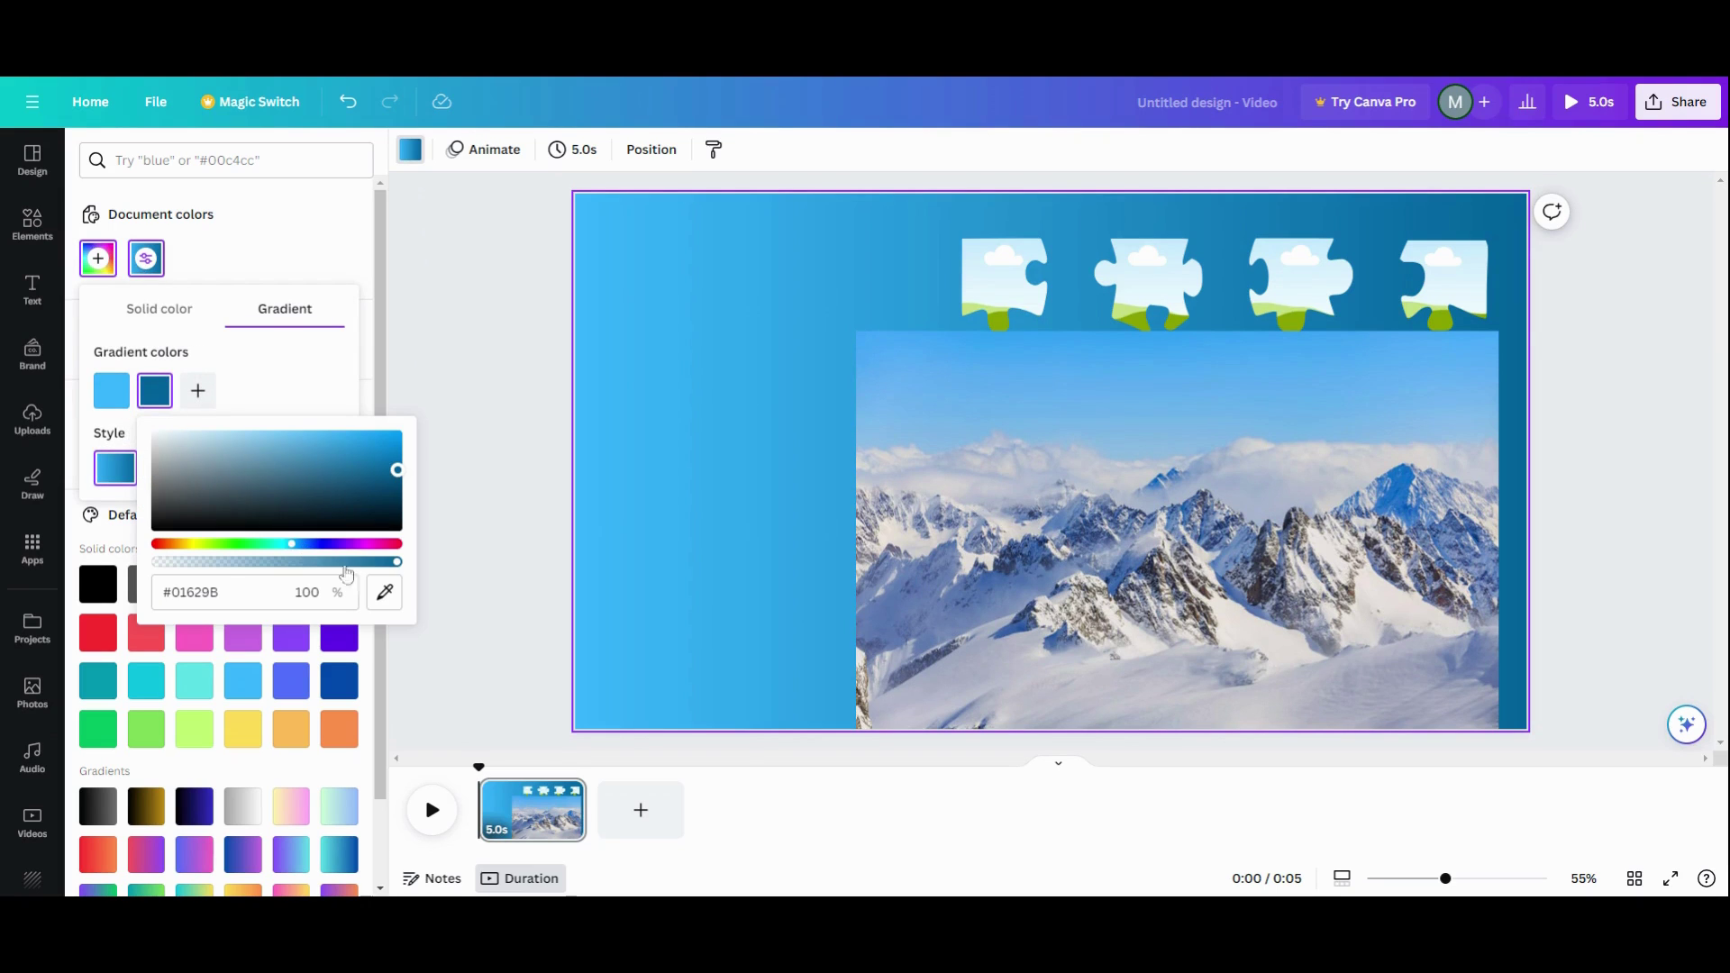
pyautogui.click(159, 429)
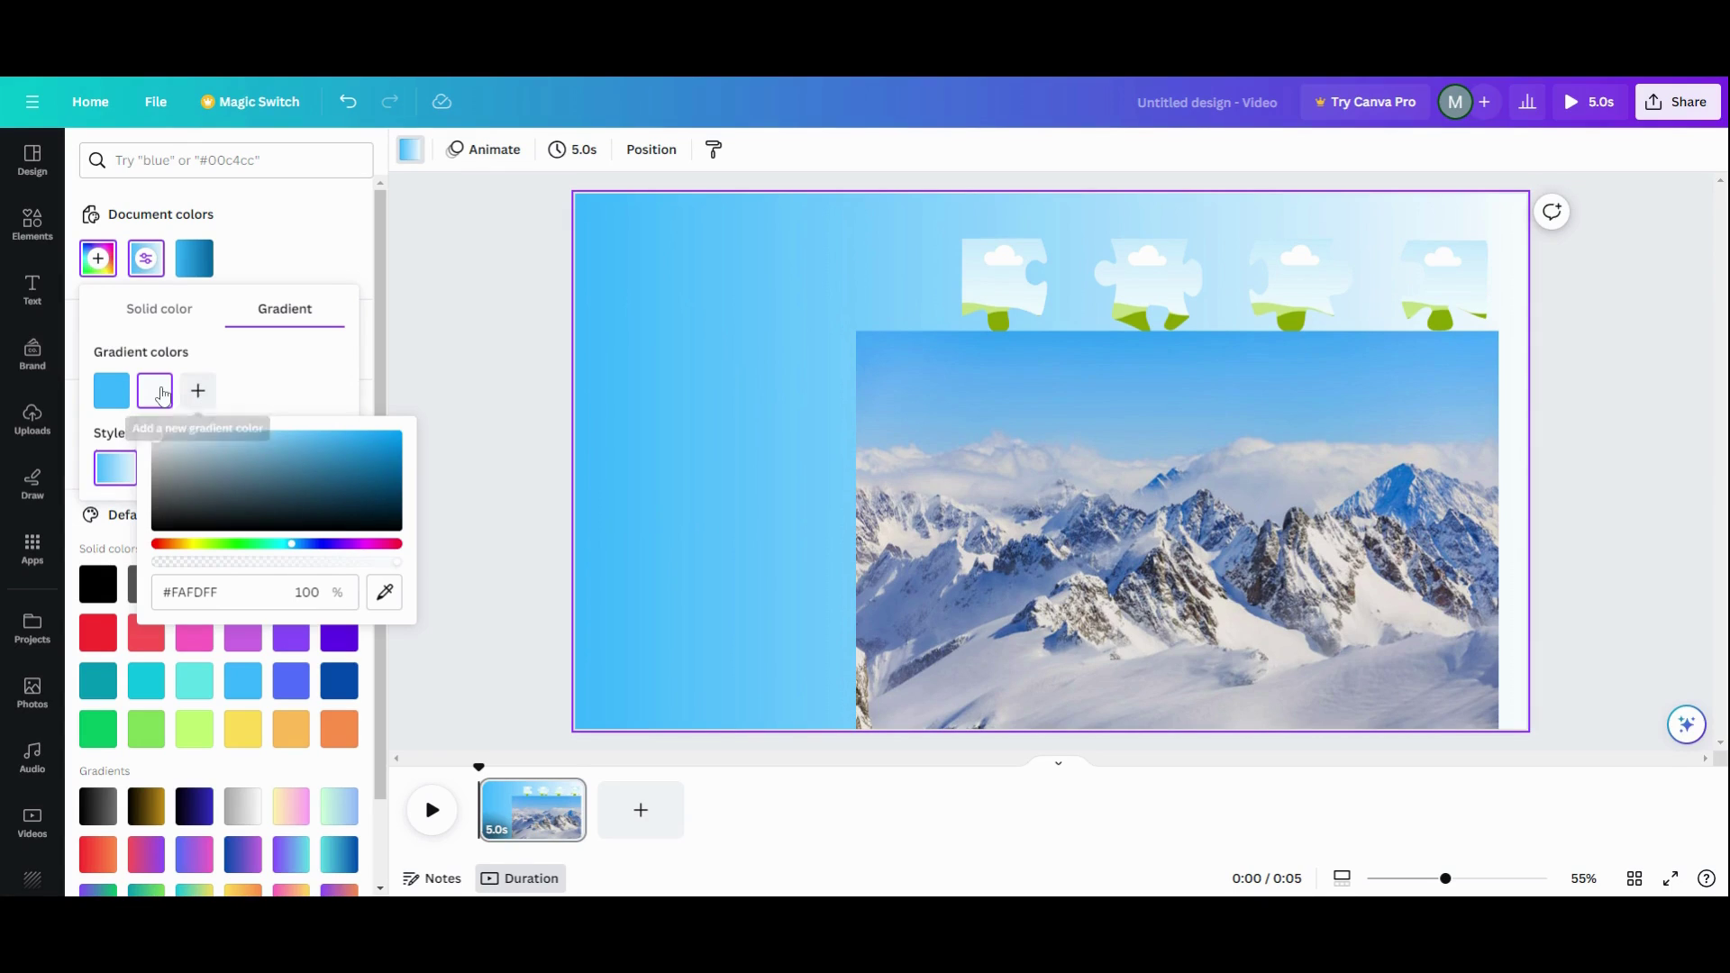
pyautogui.click(119, 455)
pyautogui.click(165, 472)
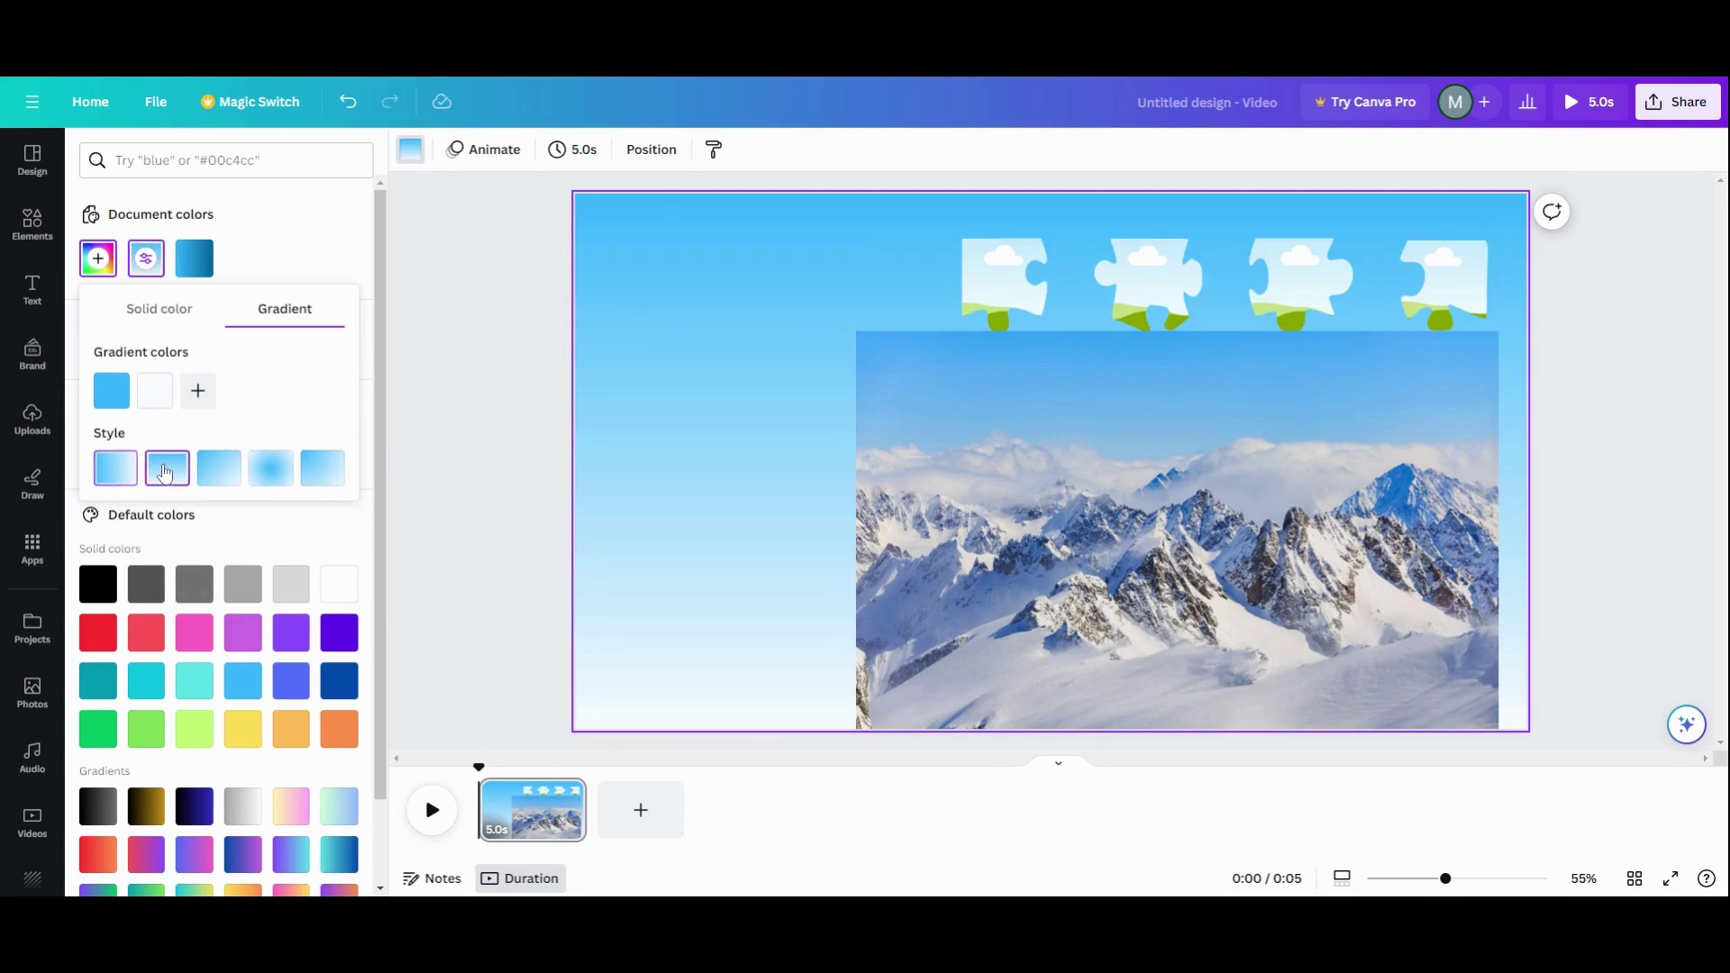
pyautogui.click(423, 548)
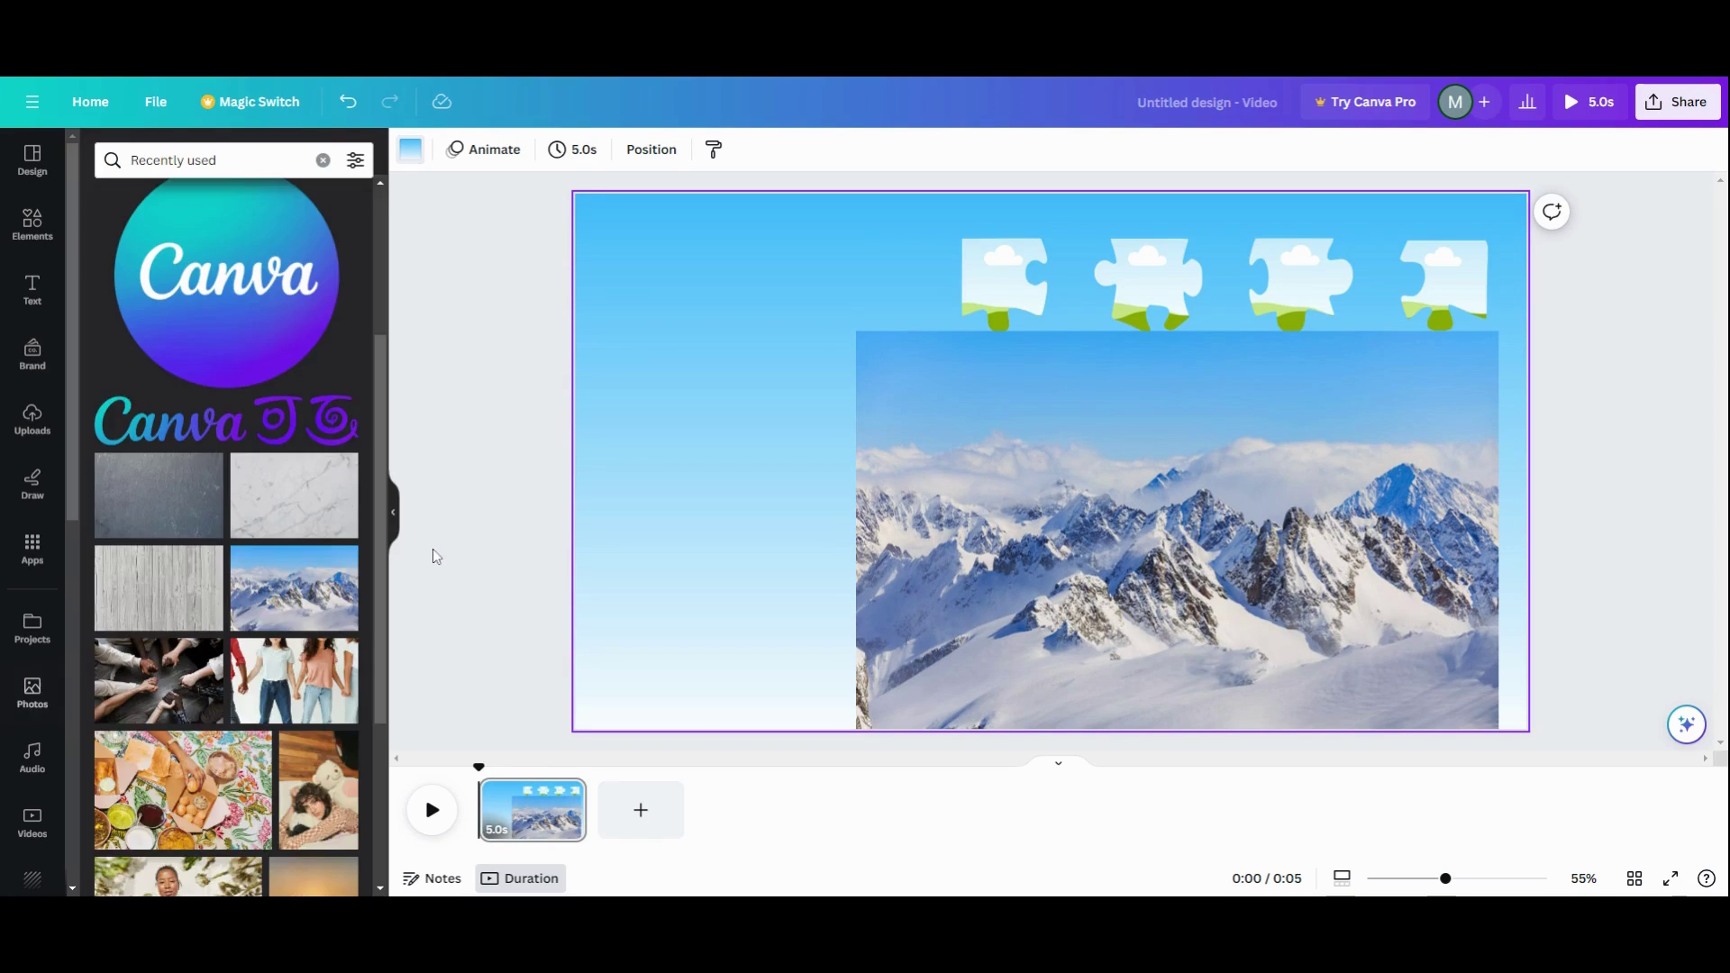
# Move the mountain photo partly off the page's upper-left corner and shrink it slightly to clear the puzzle pieces.
pyautogui.click(915, 537)
pyautogui.moveTo(915, 537); pyautogui.dragTo(383, 333)
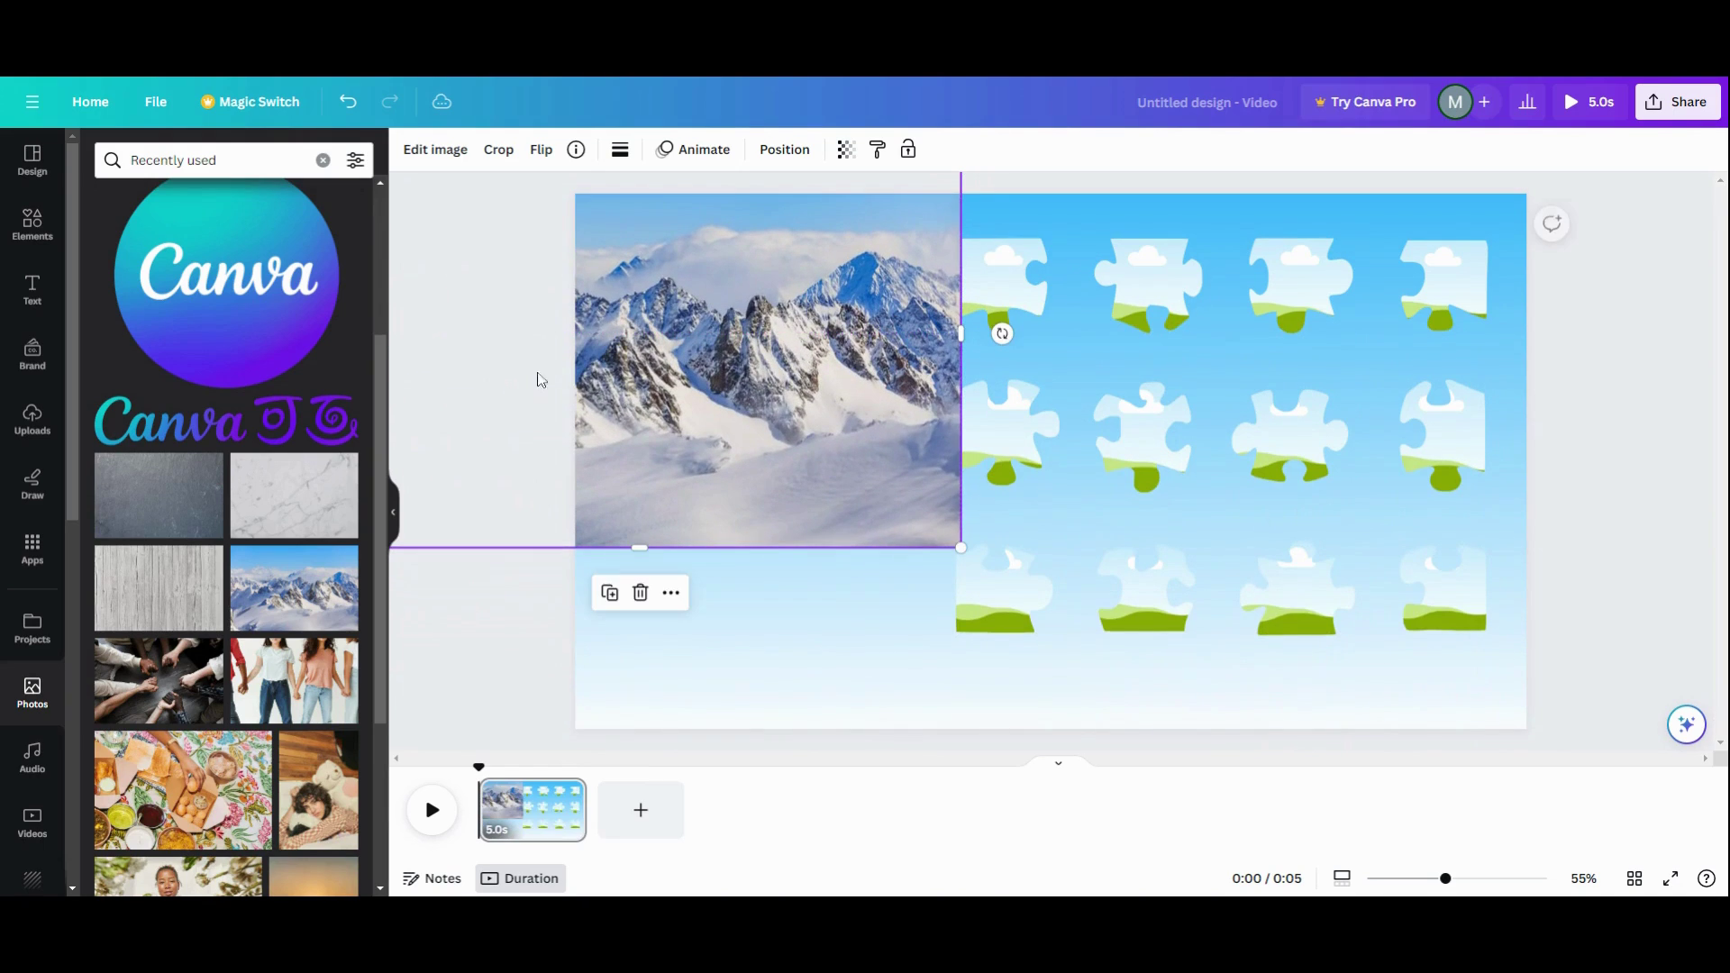
pyautogui.moveTo(962, 547); pyautogui.dragTo(926, 533)
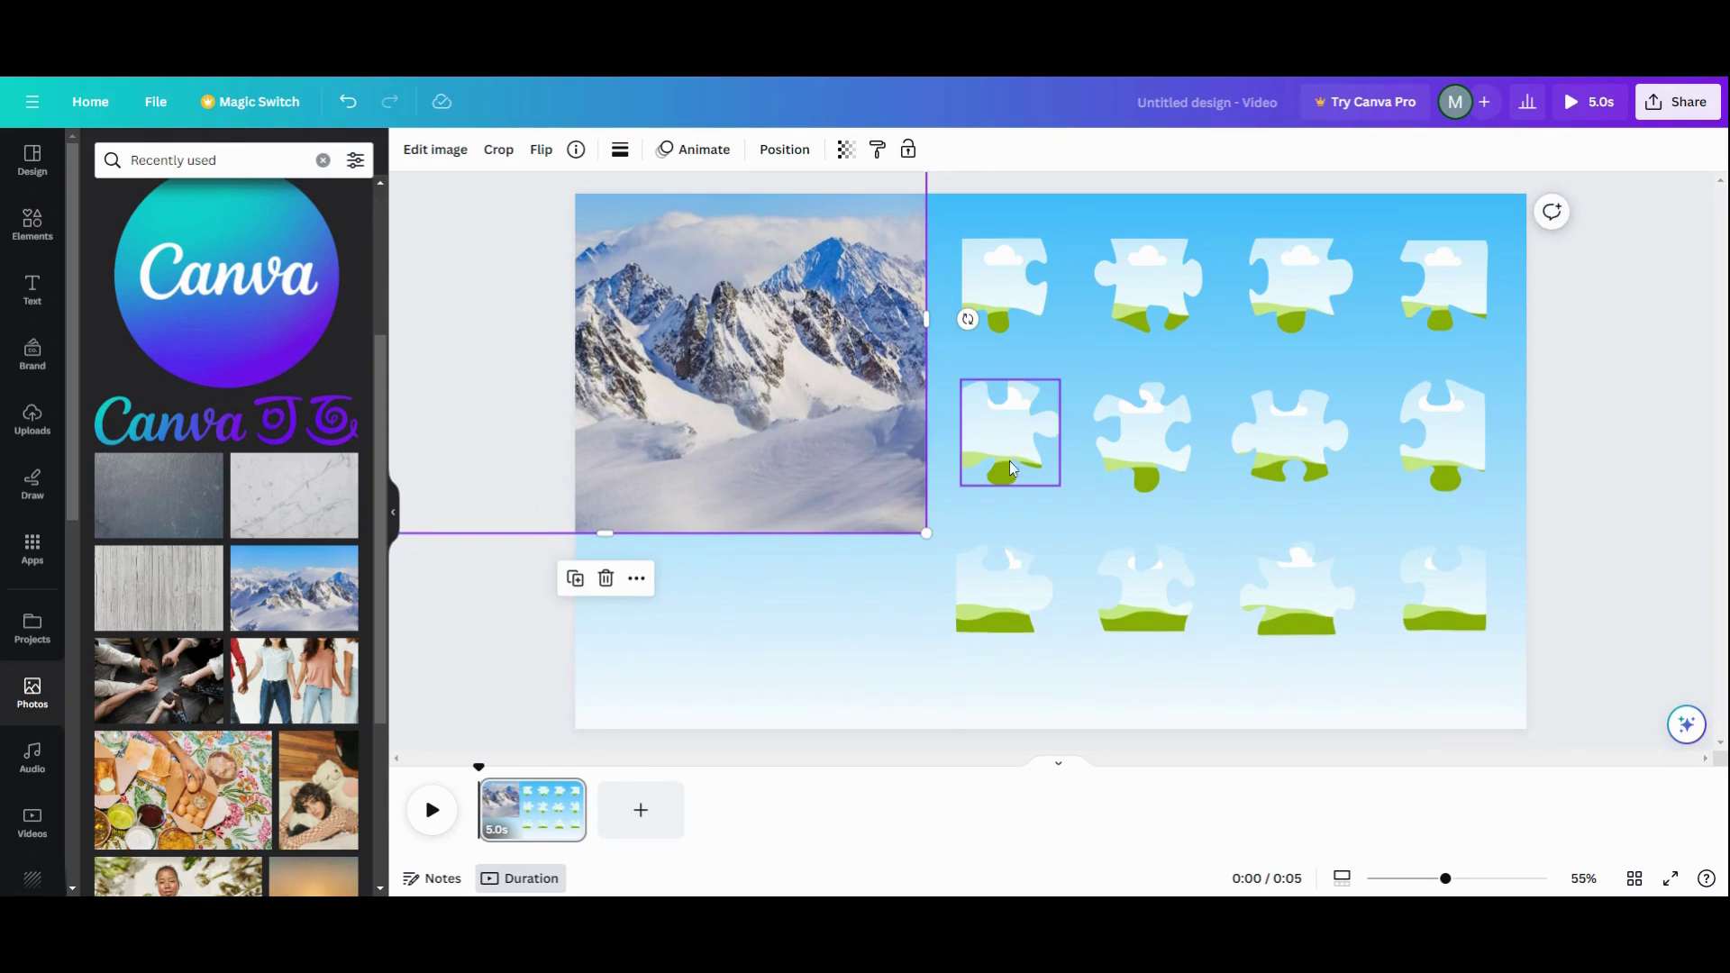
# Fit the first and second columns of puzzle pieces together, building upward from the bottom row.
pyautogui.moveTo(1009, 432); pyautogui.dragTo(1005, 523)
pyautogui.moveTo(988, 290); pyautogui.dragTo(983, 449)
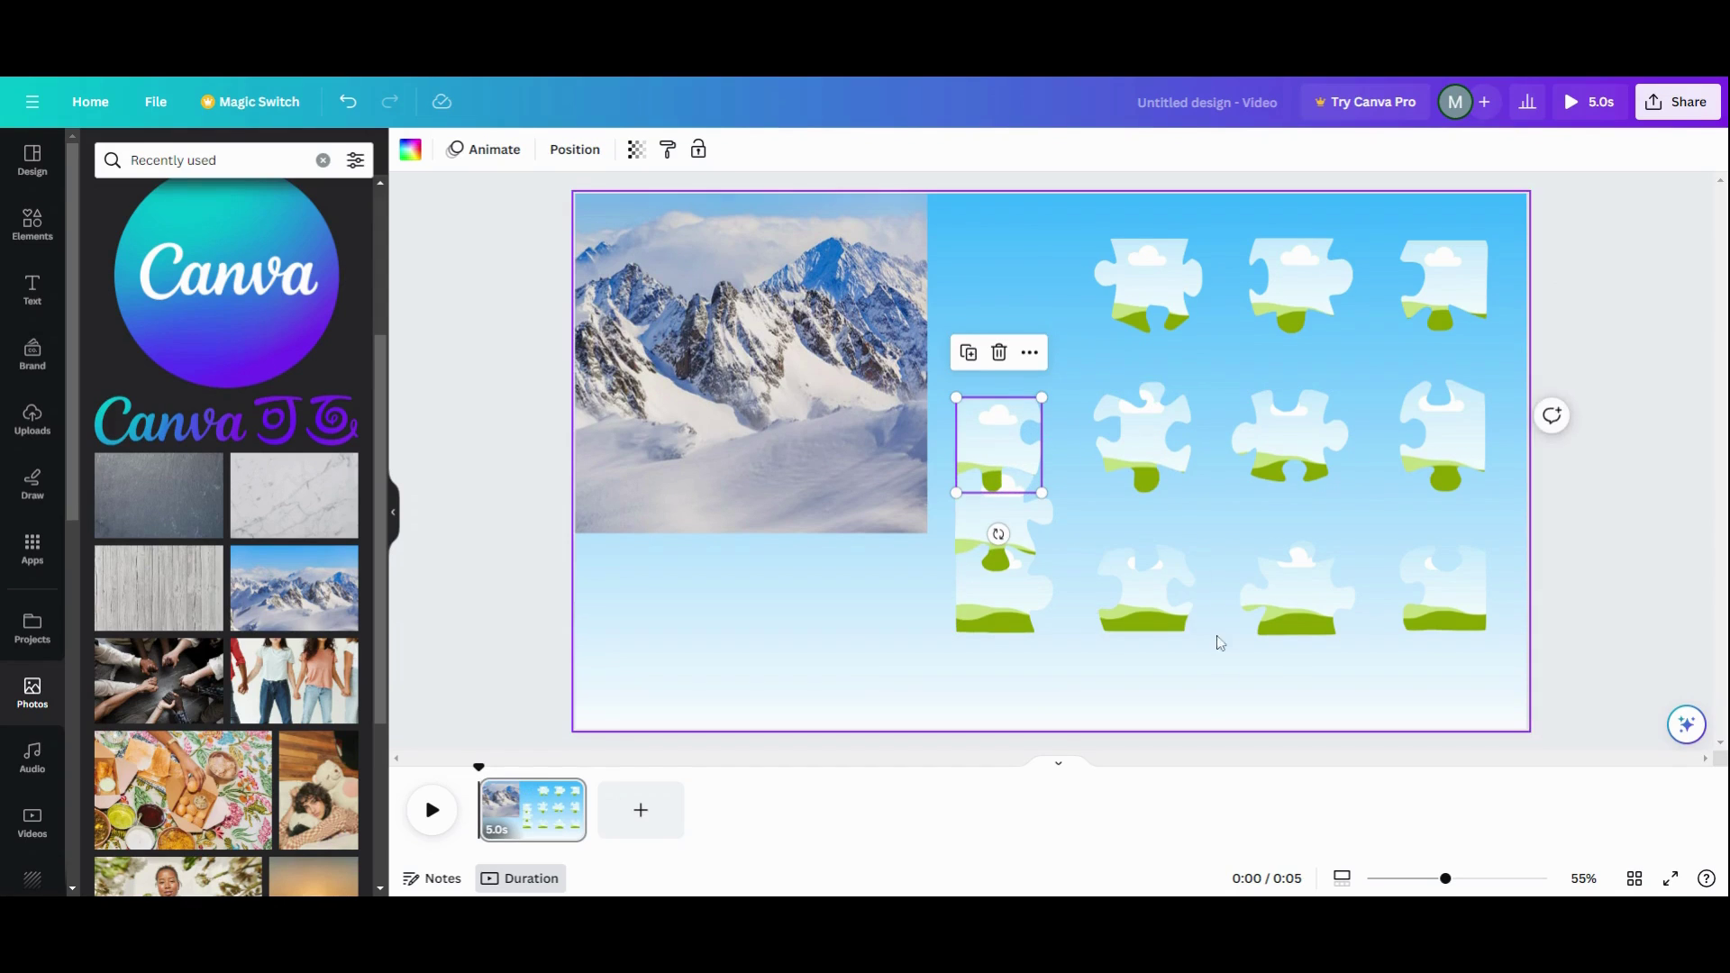
pyautogui.moveTo(1157, 603); pyautogui.dragTo(1088, 603)
pyautogui.moveTo(1136, 435); pyautogui.dragTo(1062, 524)
pyautogui.moveTo(1133, 259); pyautogui.dragTo(1055, 417)
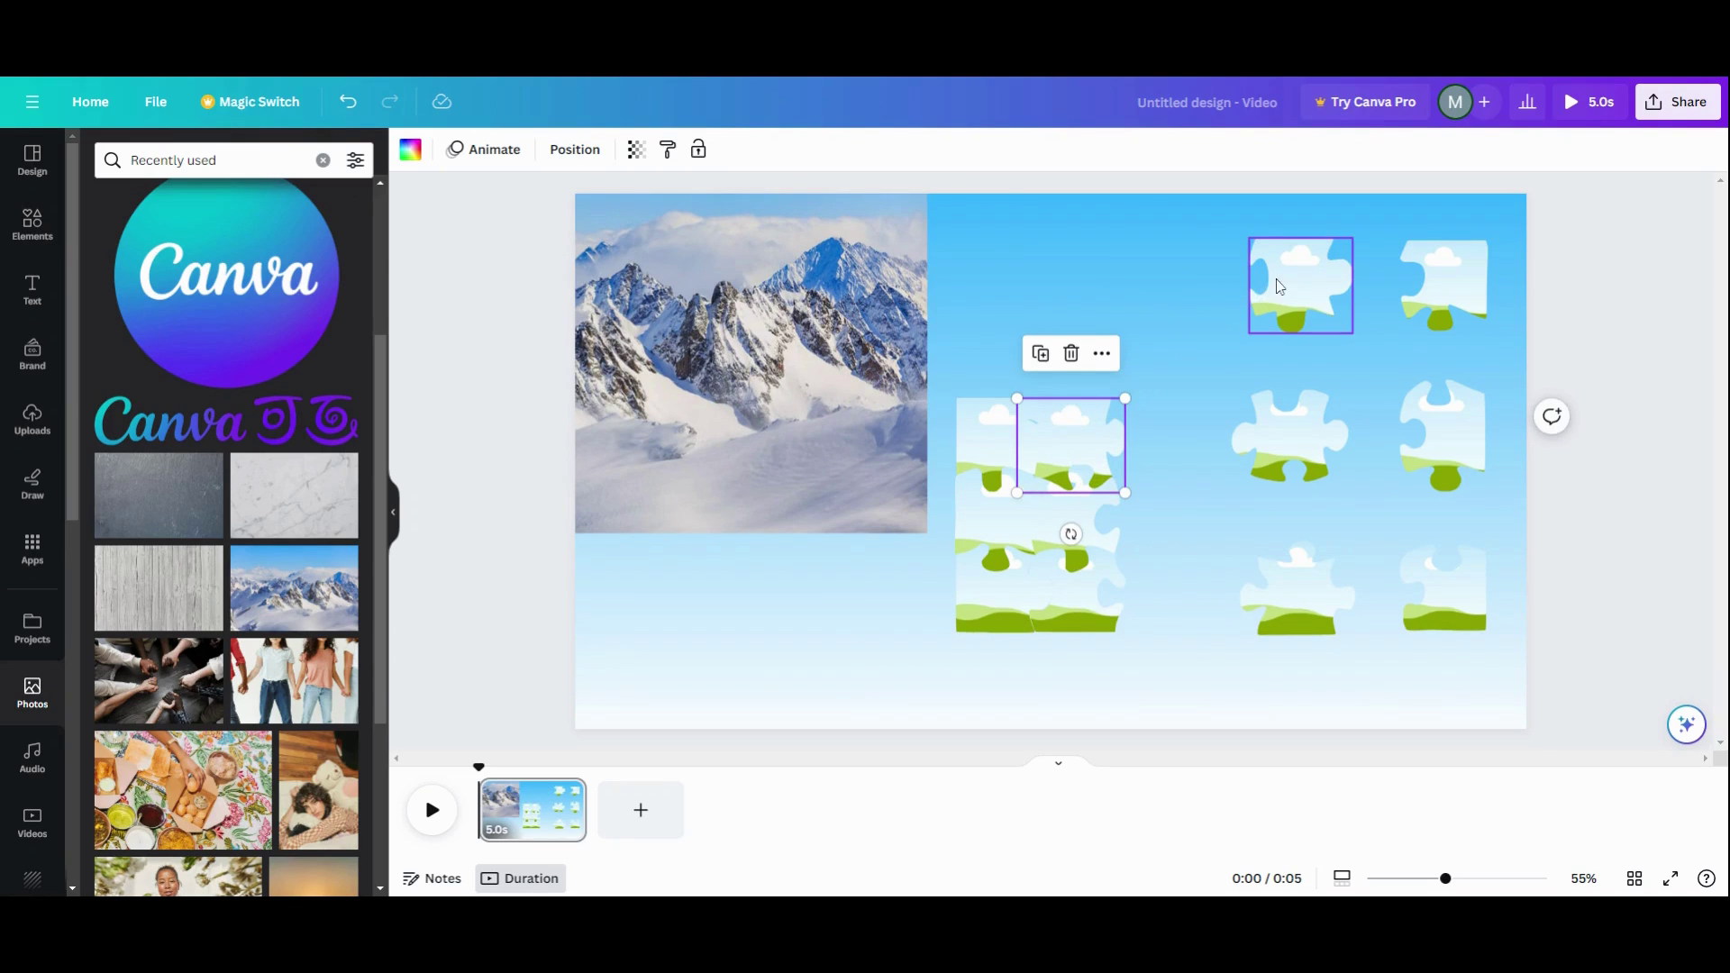
# Join the three puzzle pieces of the third column to the assembled second column.
pyautogui.moveTo(1279, 286); pyautogui.dragTo(1132, 440)
pyautogui.moveTo(1289, 446); pyautogui.dragTo(1149, 527)
pyautogui.press('Escape')
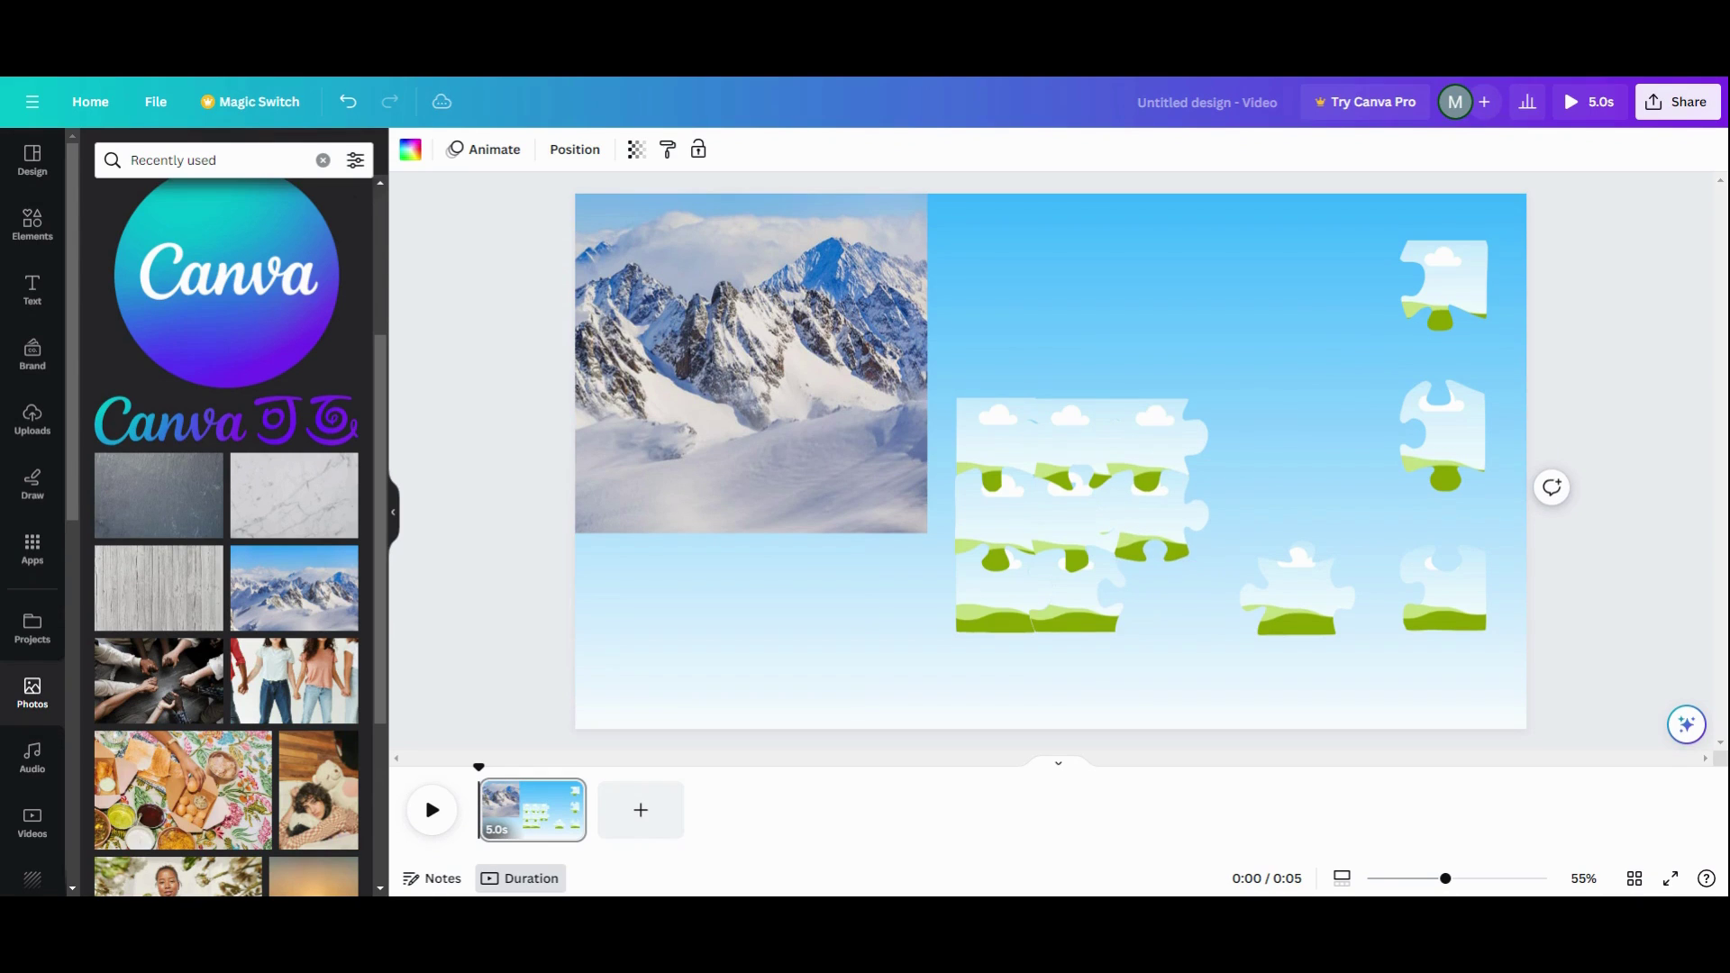
pyautogui.moveTo(1319, 599); pyautogui.dragTo(1199, 593)
pyautogui.press('Down')
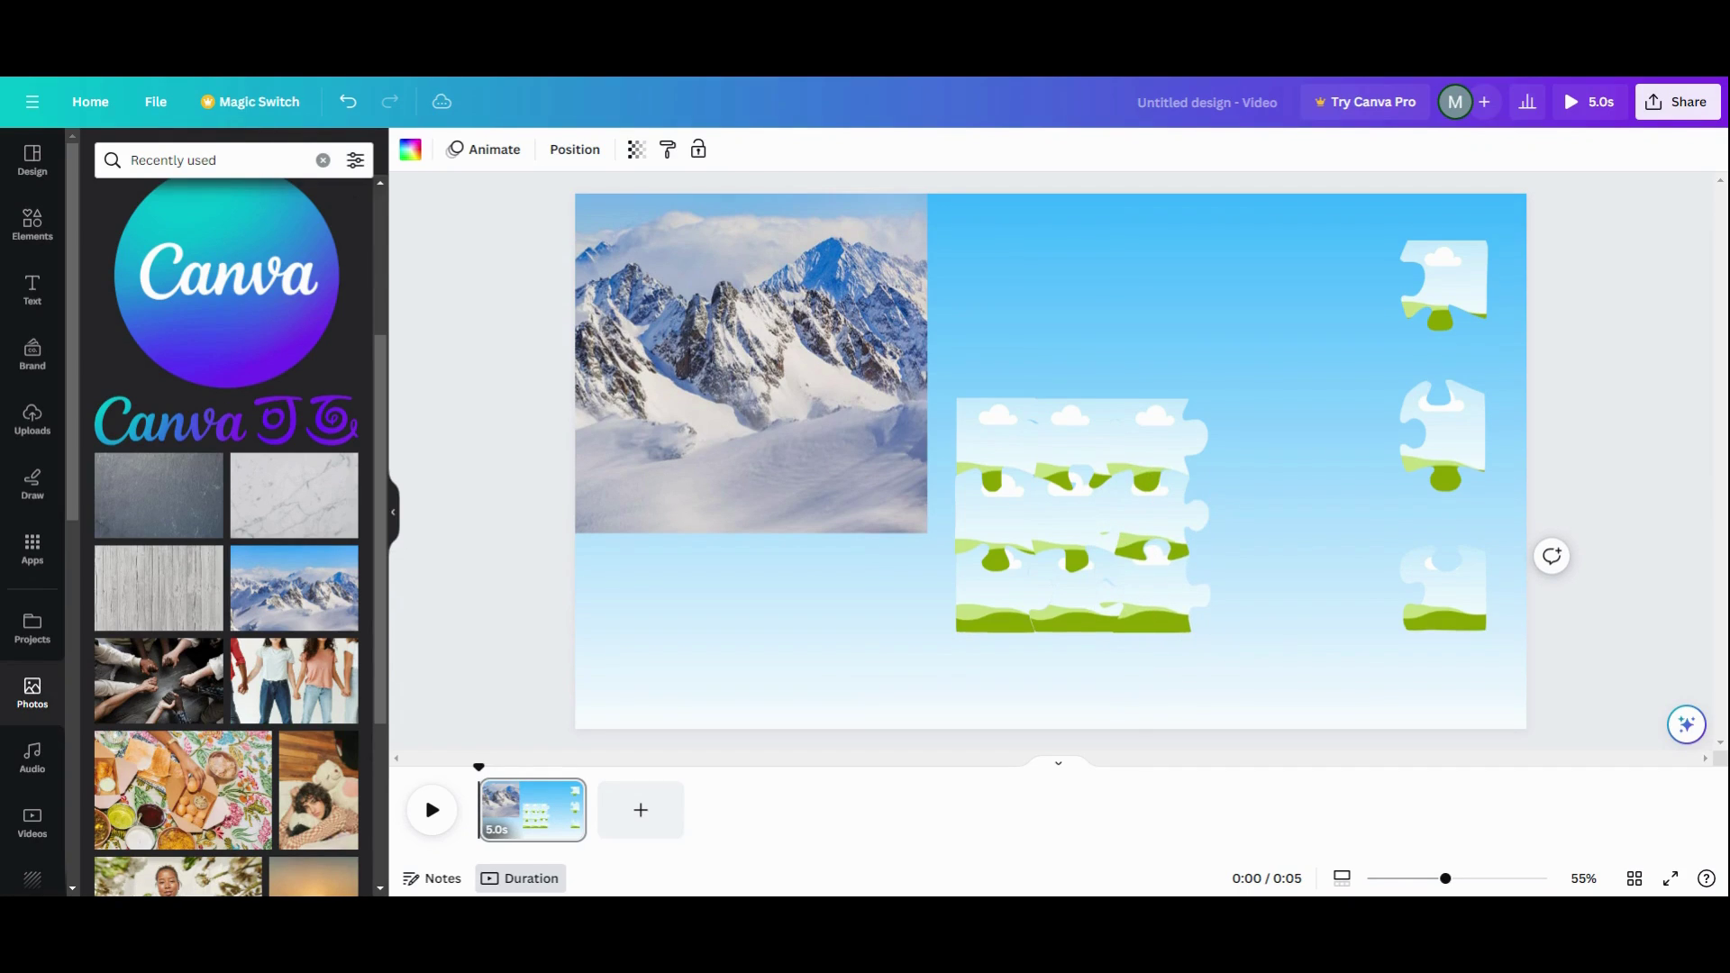
# Nudge the third and first pieces of the bottom row into closer alignment with their neighbours.
pyautogui.click(1153, 586)
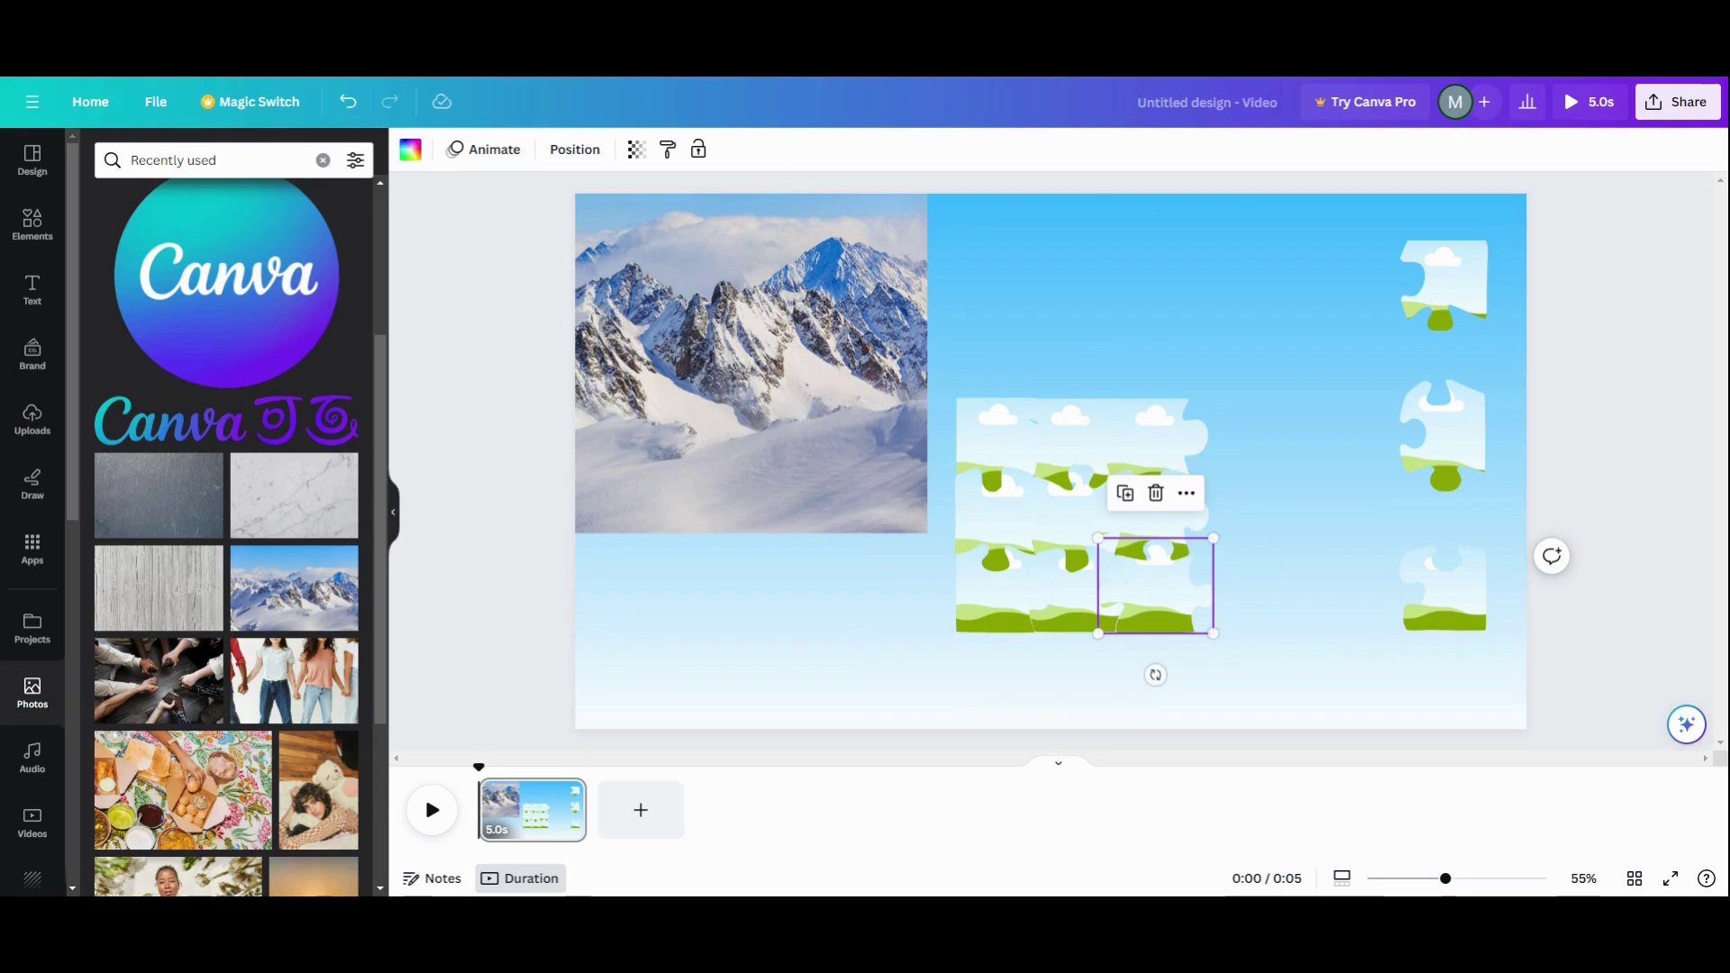
pyautogui.press('Down')
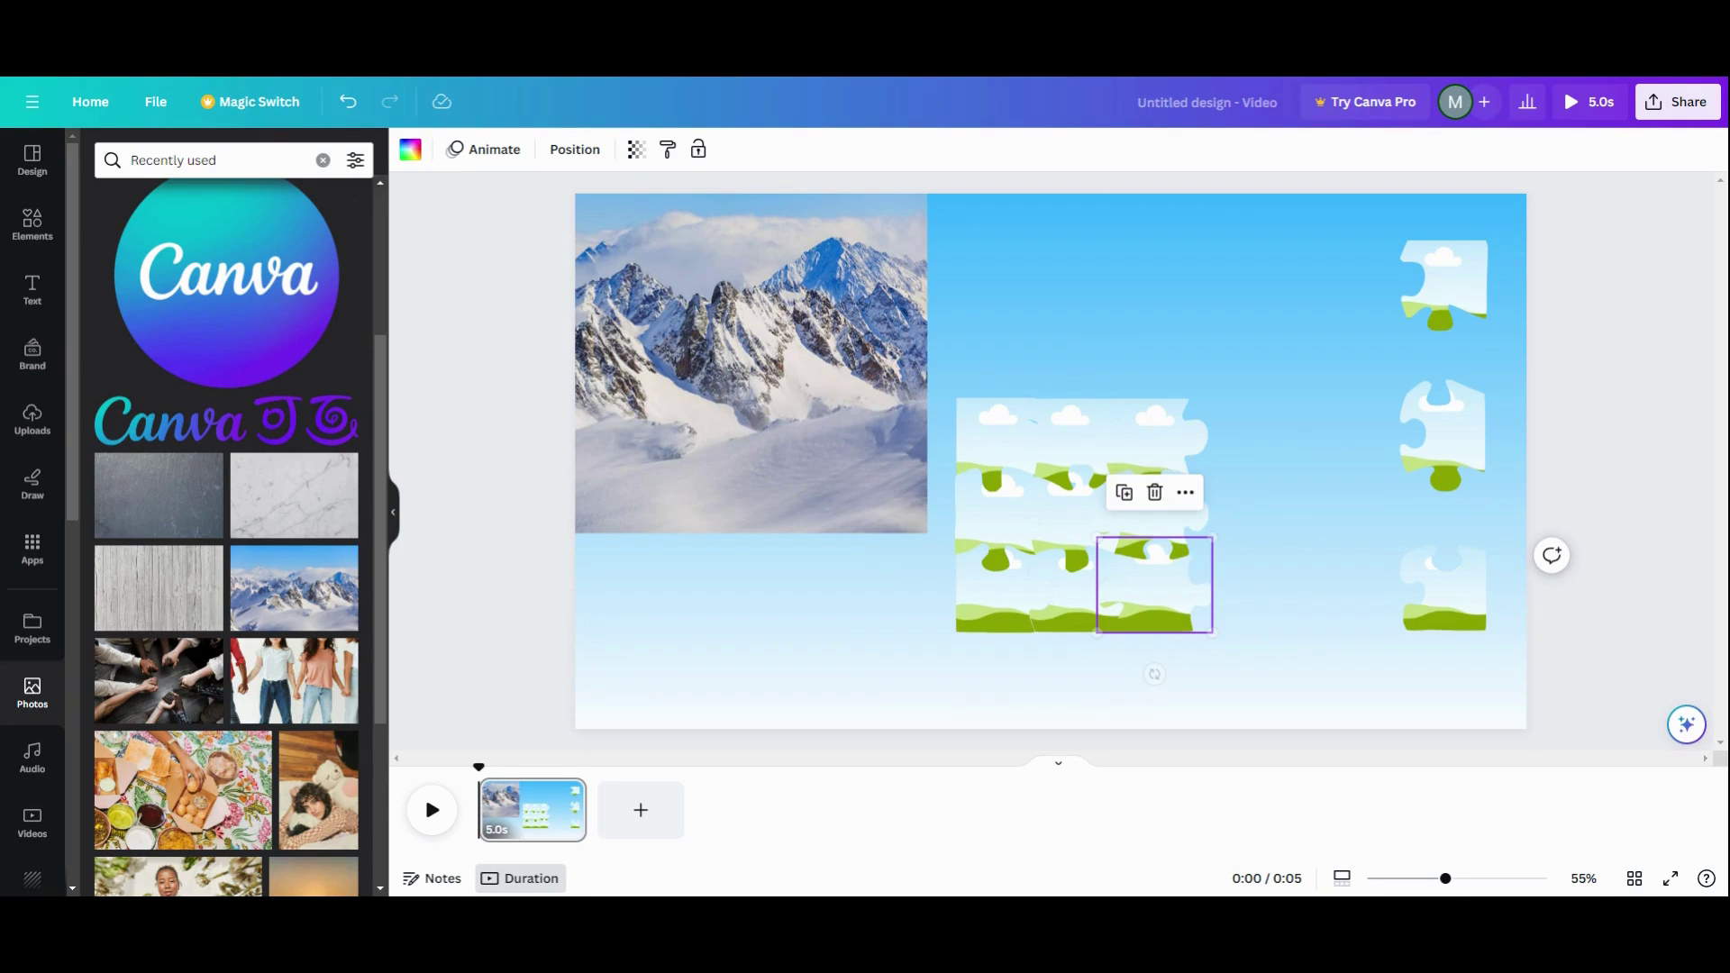
pyautogui.click(965, 618)
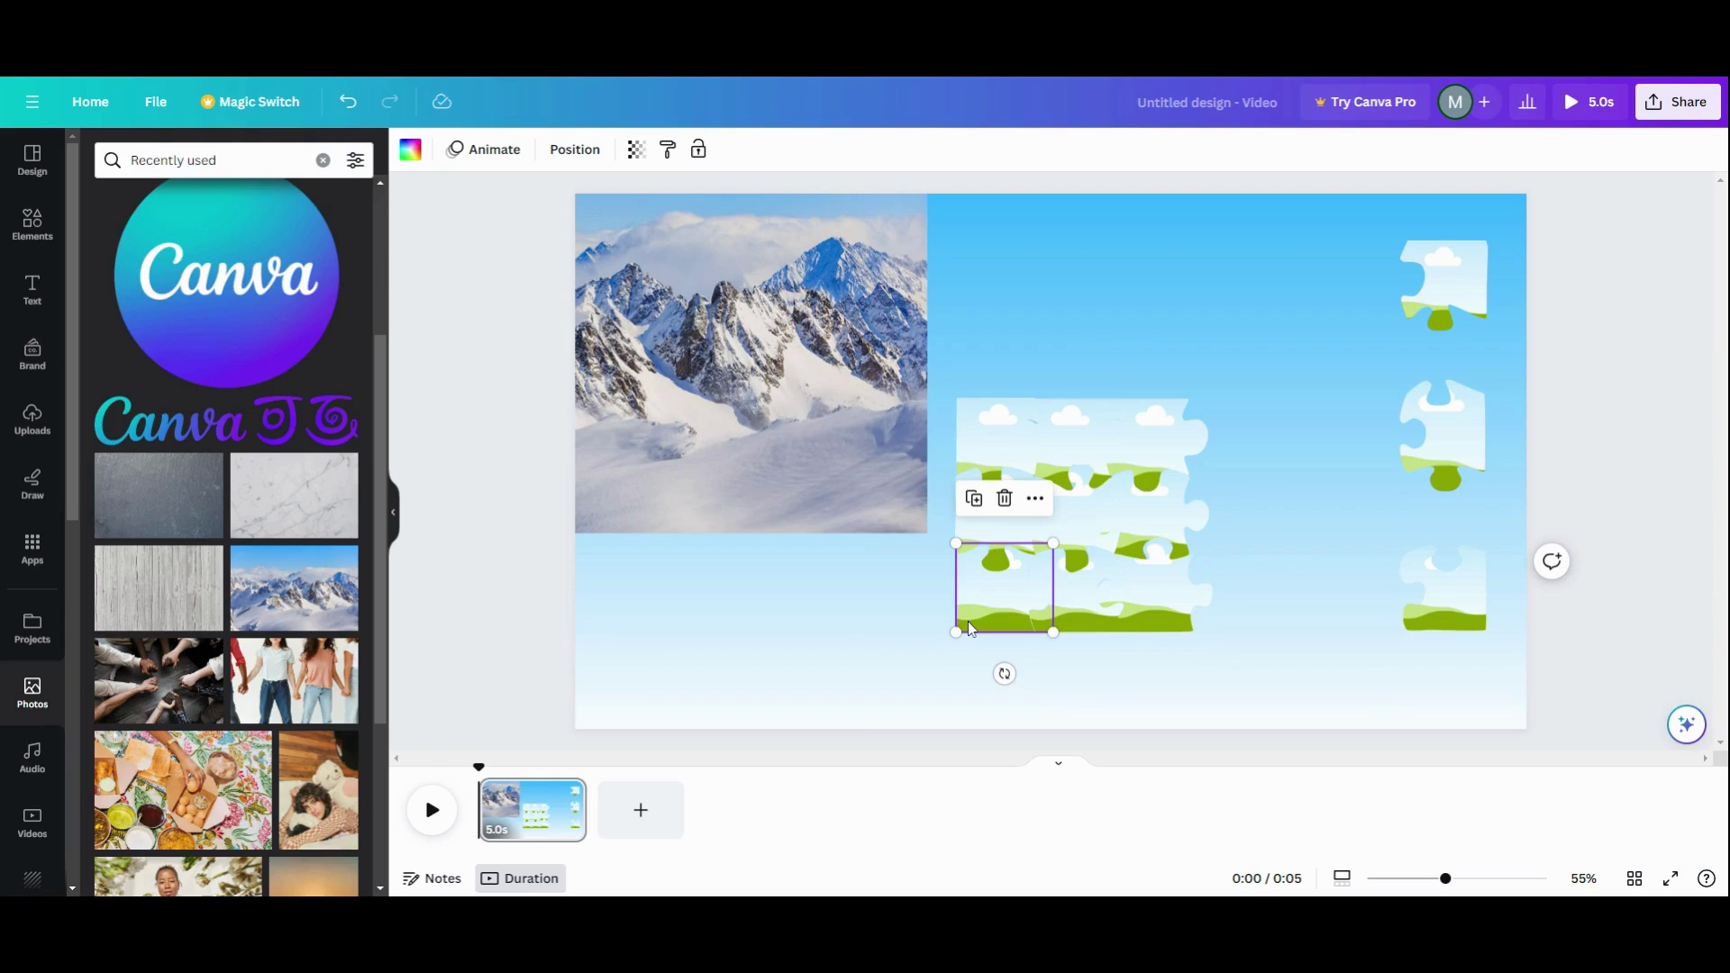
pyautogui.press('Right')
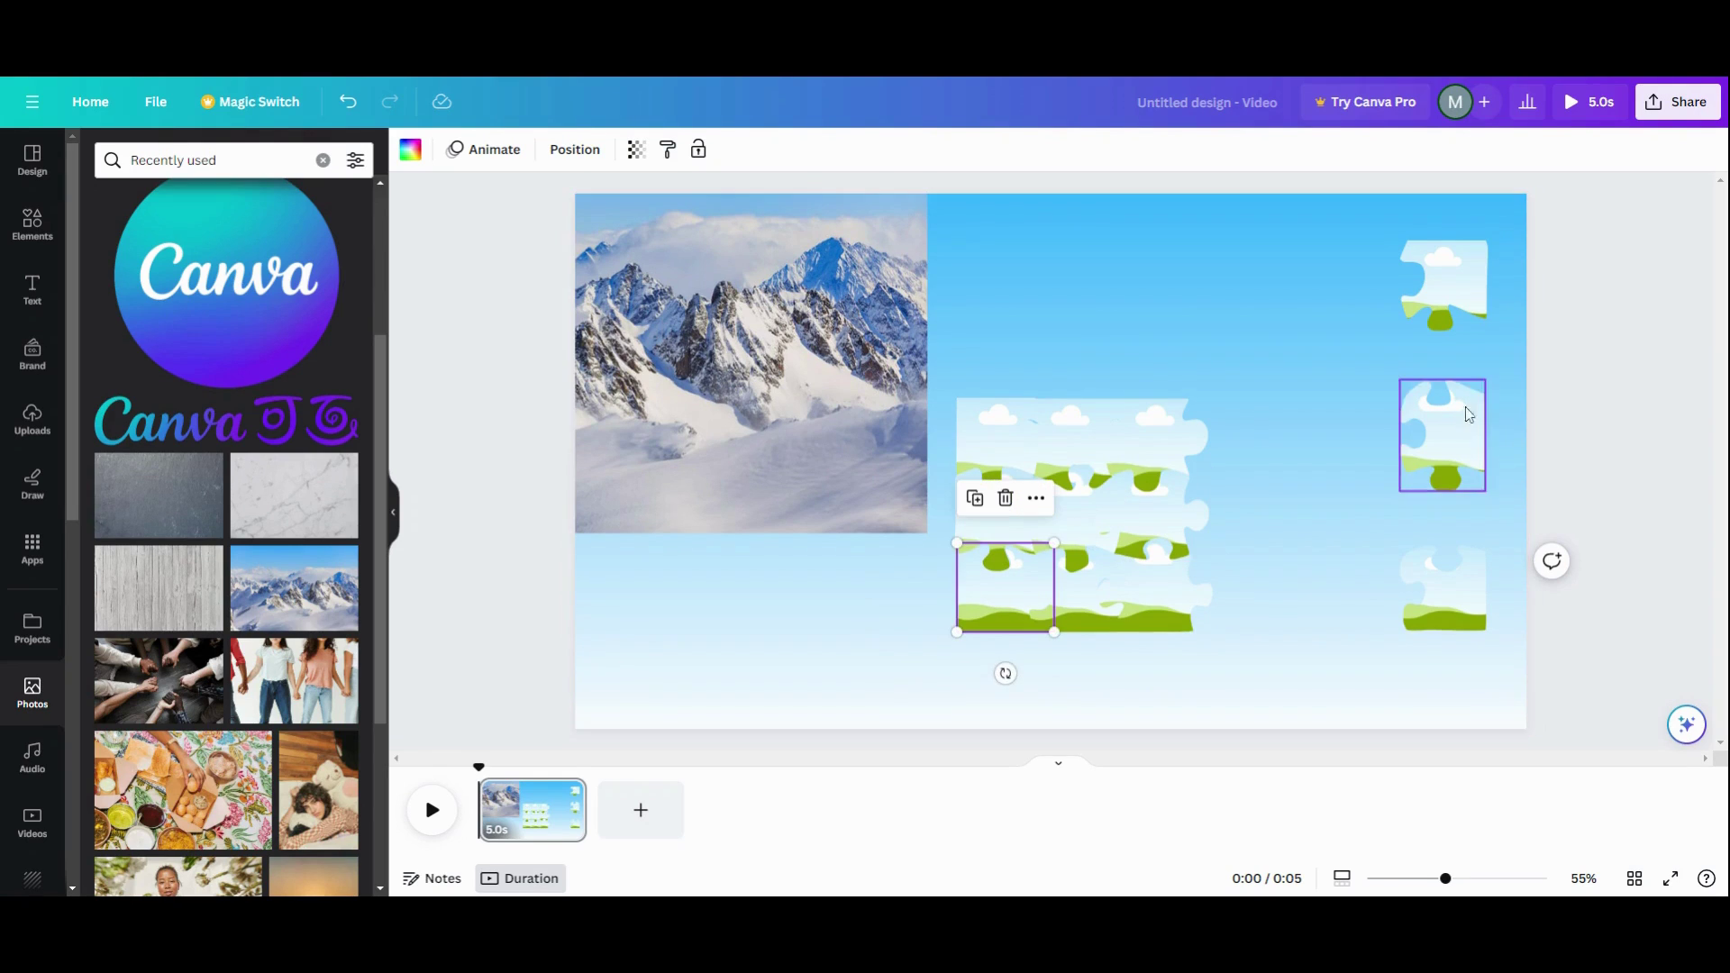
# Attach the three fourth-column pieces to the assembled puzzle to complete the rectangle.
pyautogui.click(1444, 281)
pyautogui.moveTo(1445, 281); pyautogui.dragTo(1220, 432)
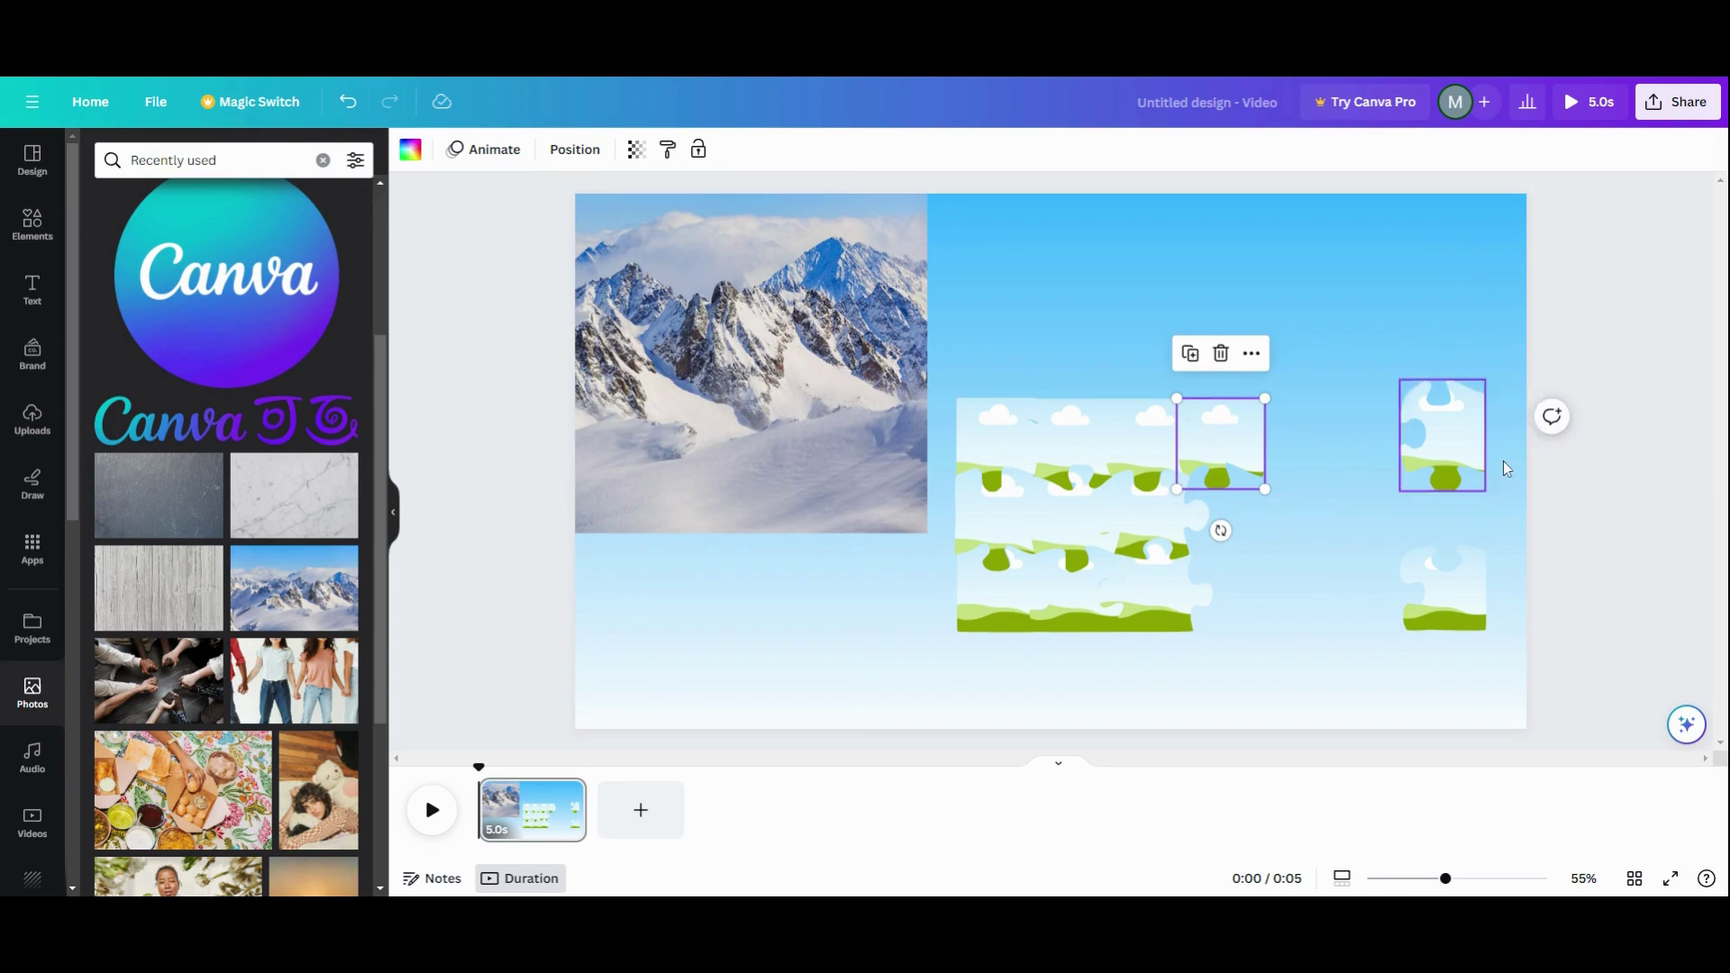
pyautogui.moveTo(1463, 440); pyautogui.dragTo(1235, 514)
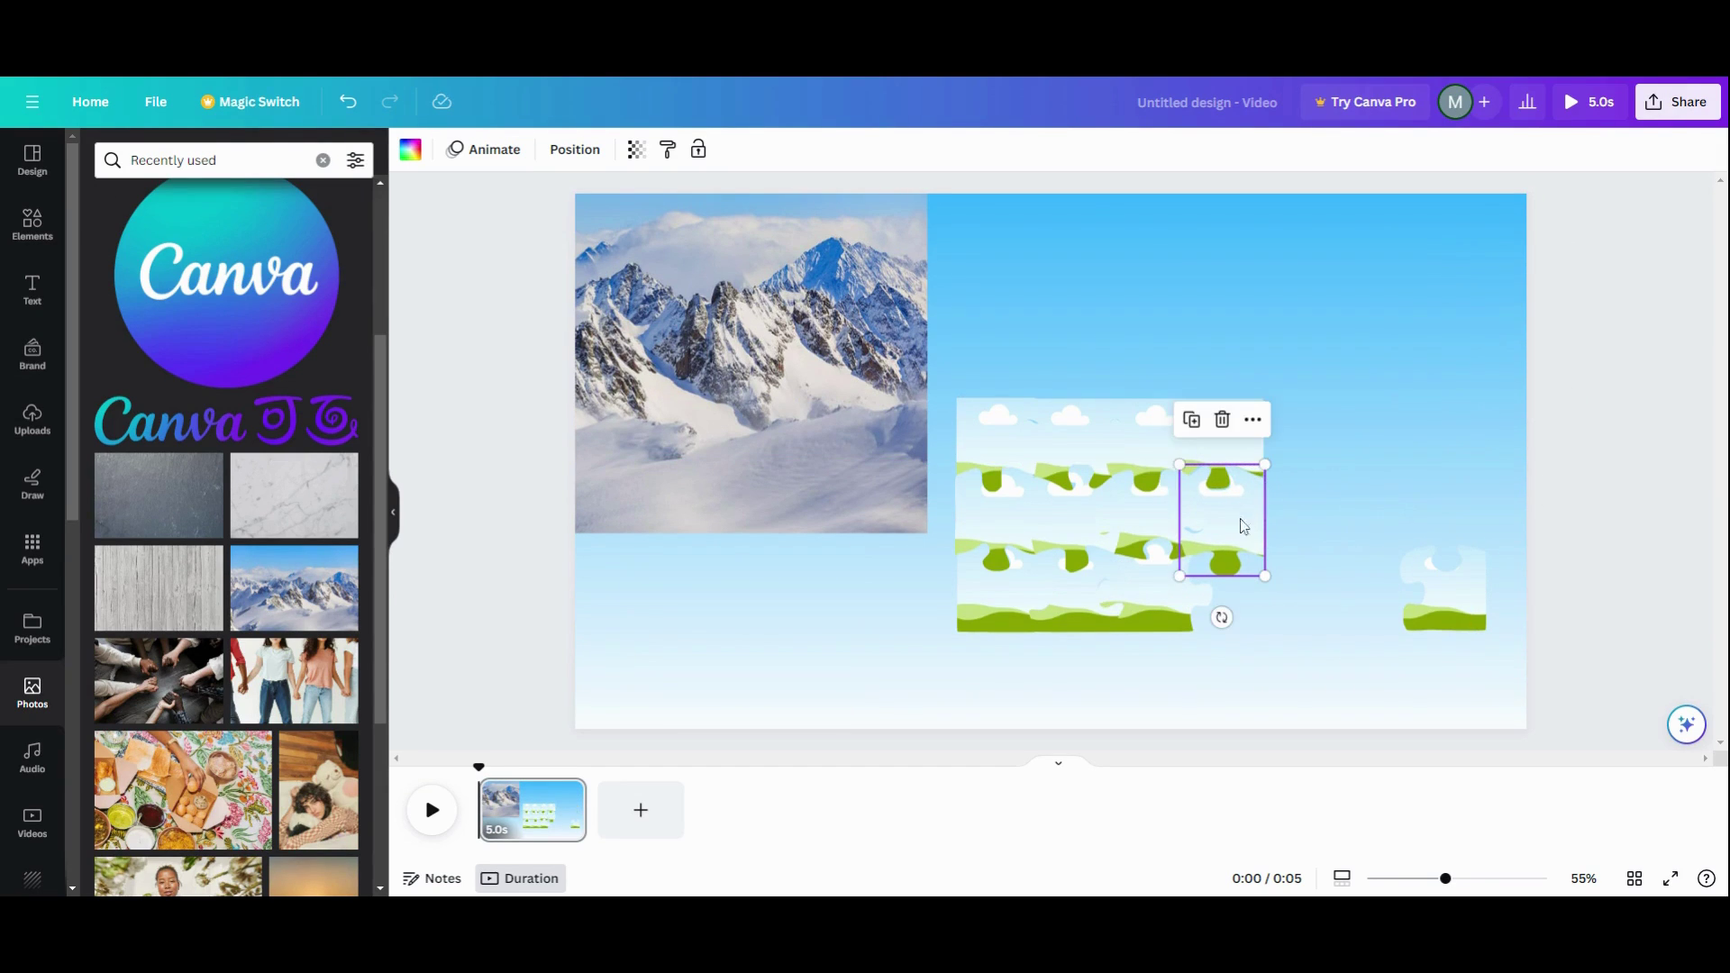
pyautogui.moveTo(1427, 588); pyautogui.dragTo(1223, 593)
pyautogui.click(1330, 591)
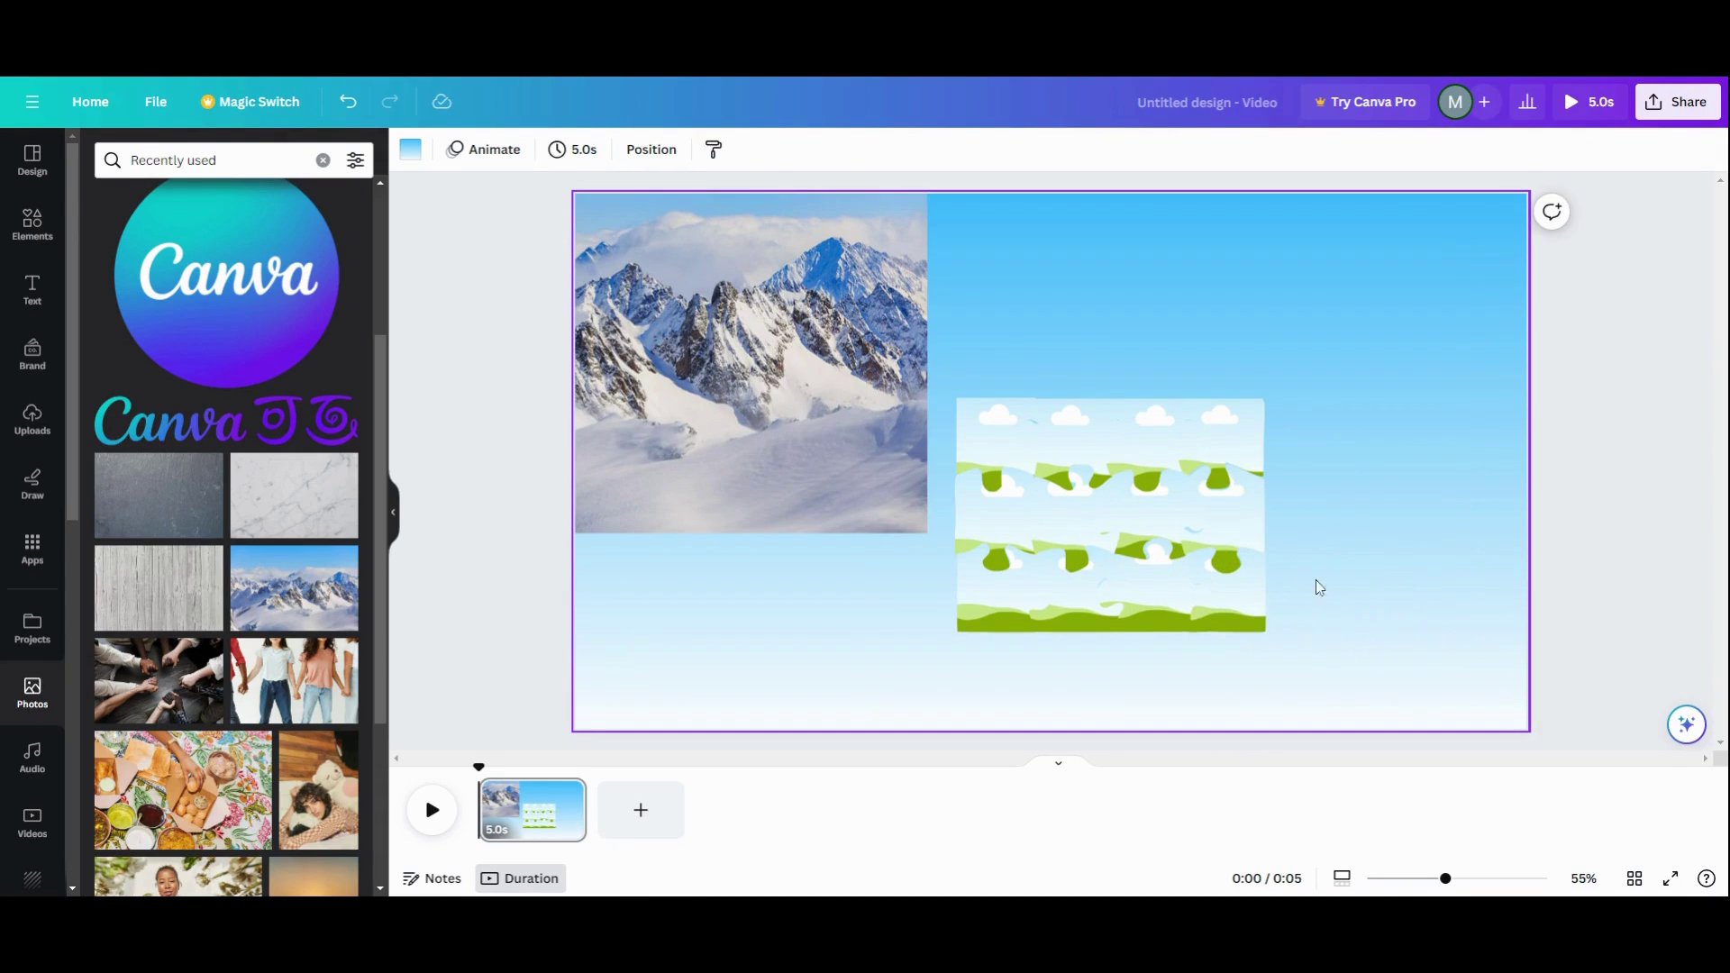
# Fill the rightmost piece of the puzzle's middle row with the mountain photo and add the same photo to the page again.
pyautogui.click(1243, 510)
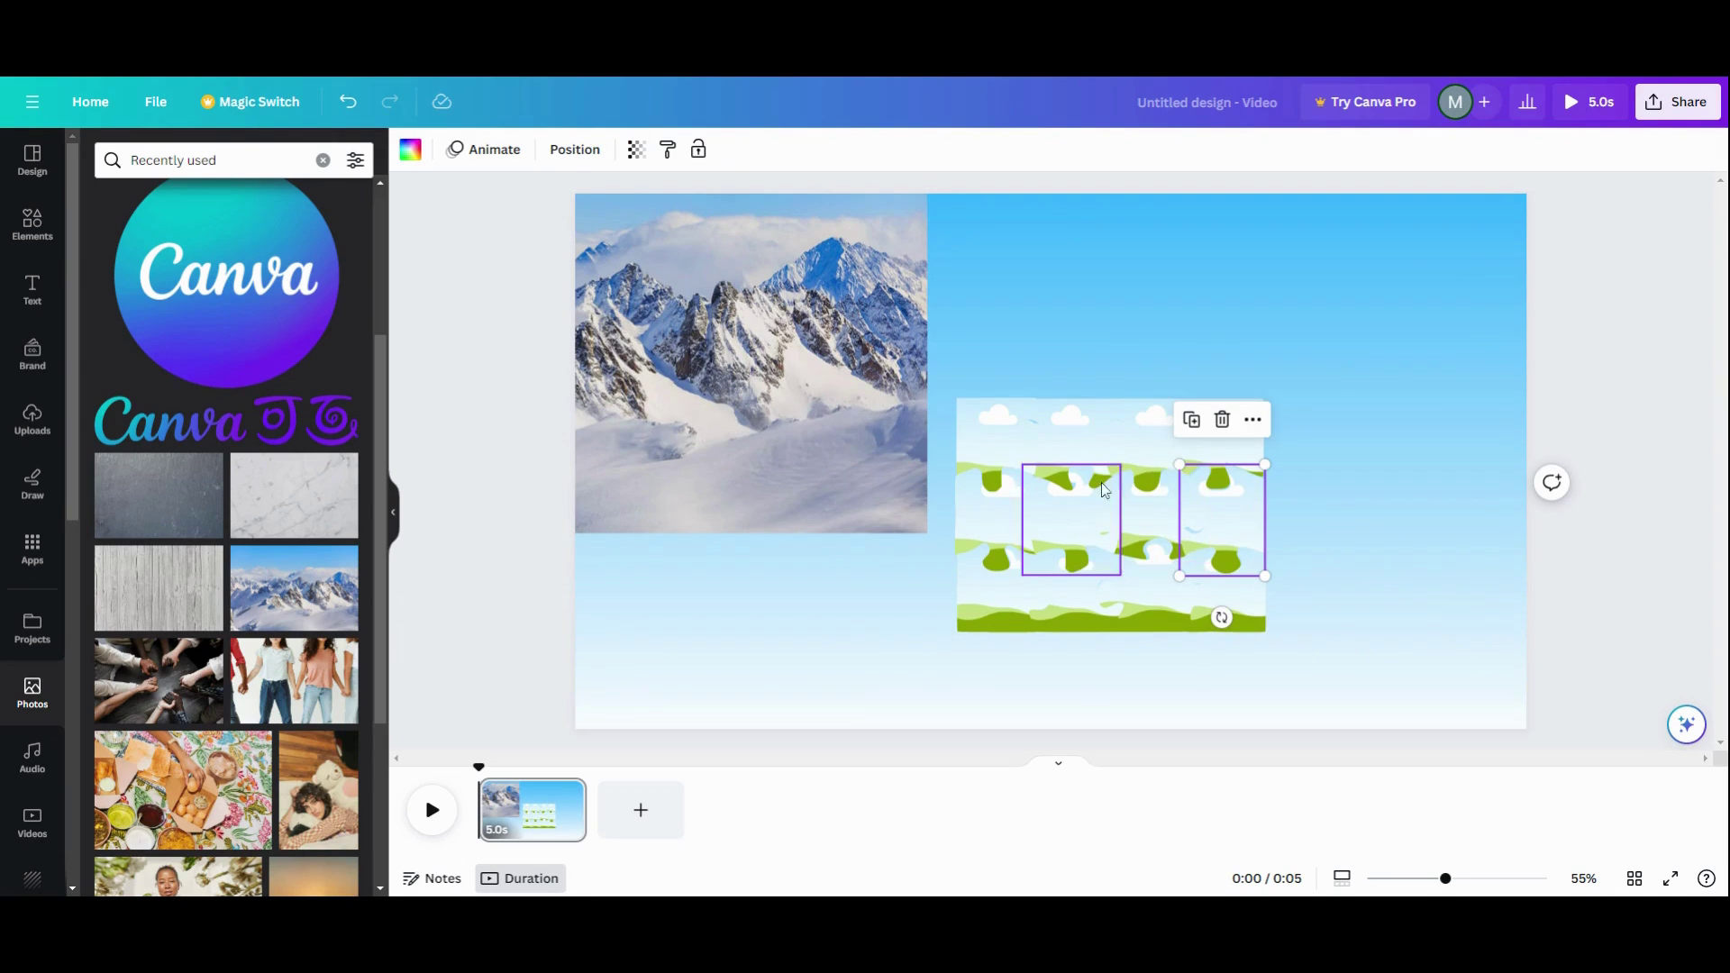
pyautogui.moveTo(667, 252); pyautogui.dragTo(694, 282)
pyautogui.moveTo(647, 354); pyautogui.dragTo(1221, 518)
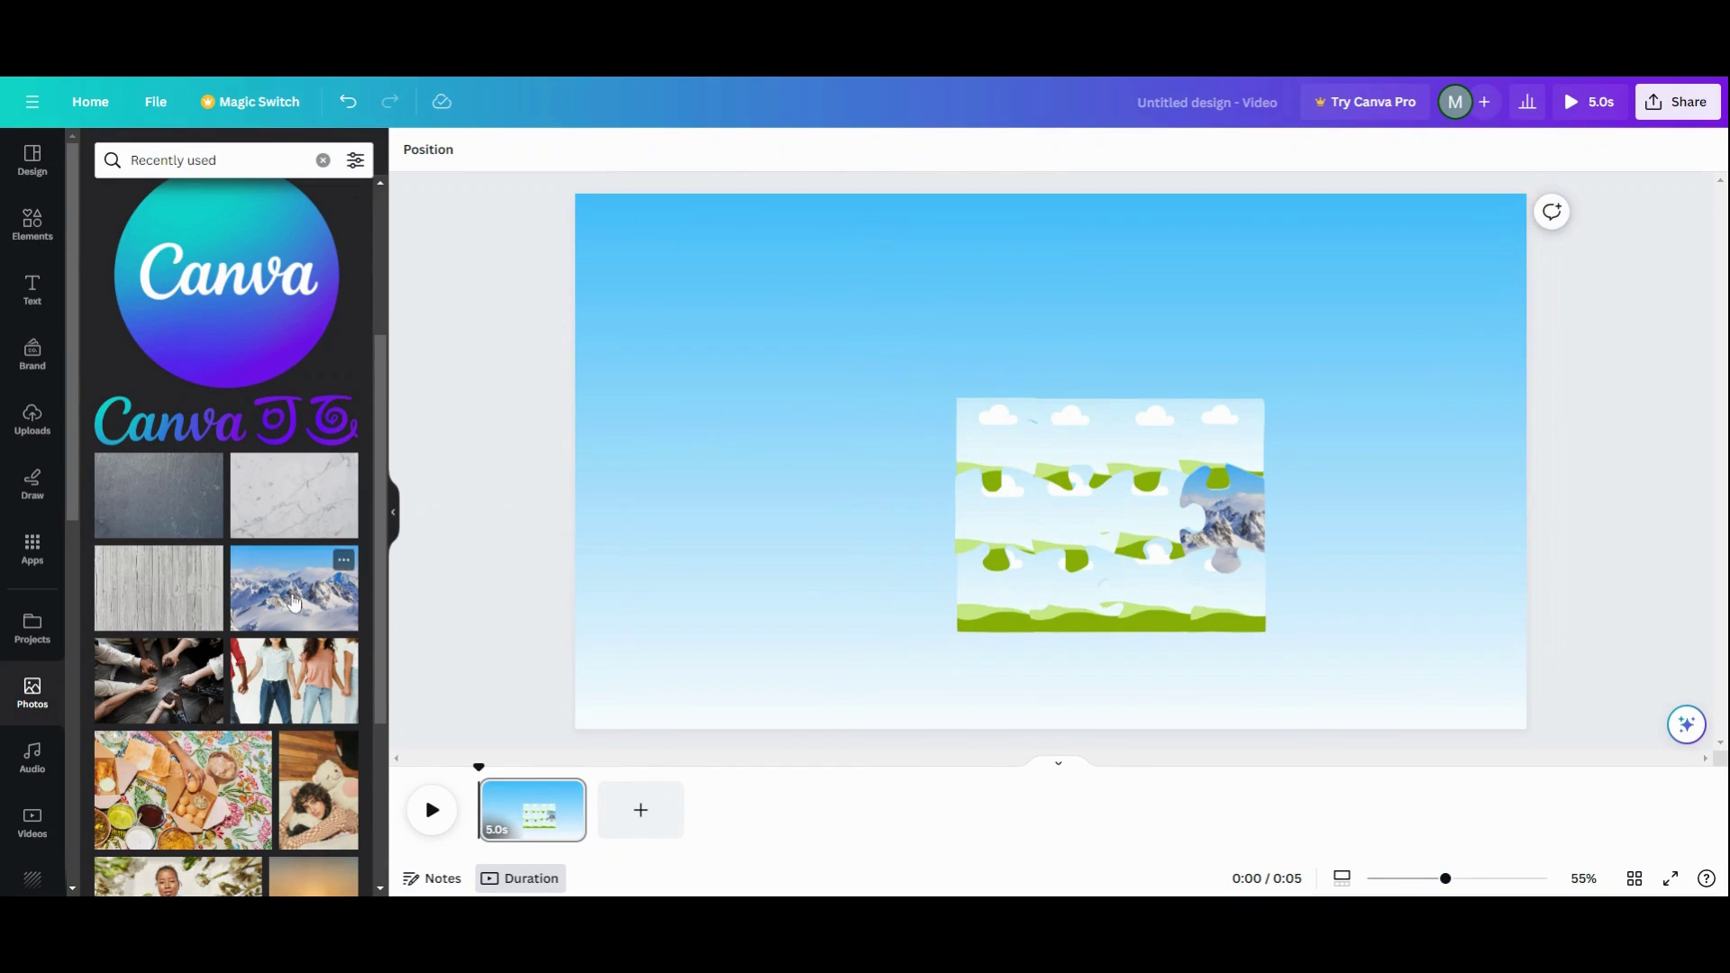
pyautogui.hotkey('ctrl', 'z')
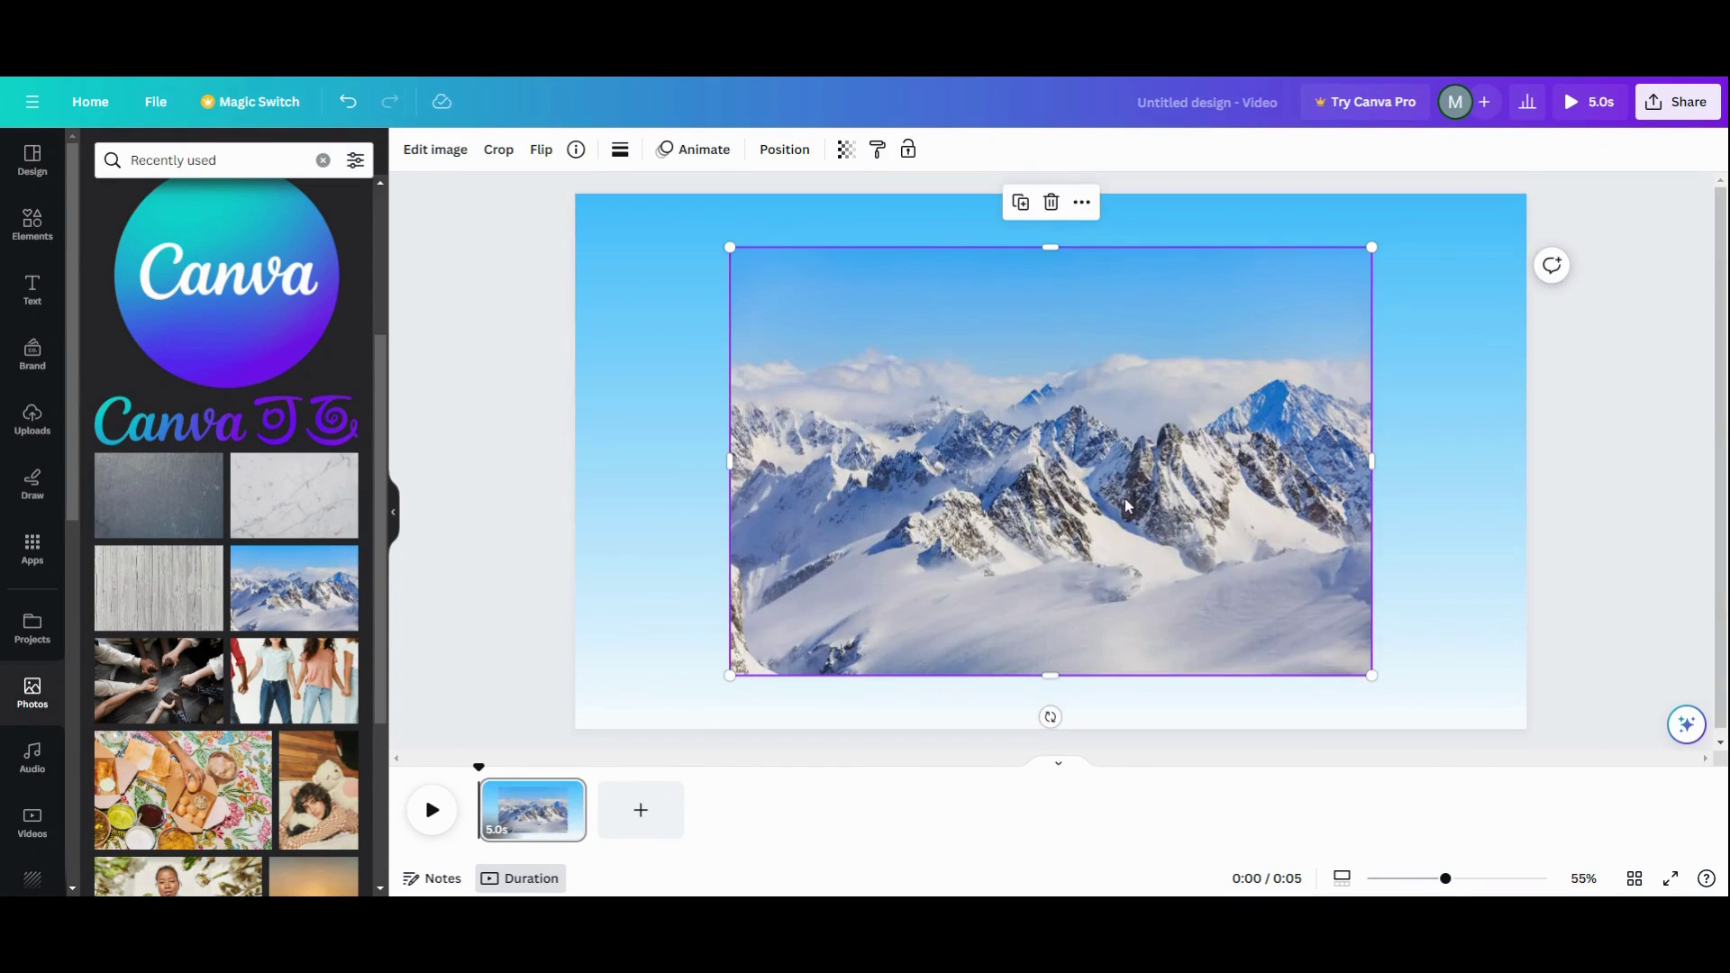
# Fill the remaining pieces of the puzzle's bottom row with the snowy mountain photo.
pyautogui.moveTo(1124, 499); pyautogui.dragTo(1218, 533)
pyautogui.click(311, 585)
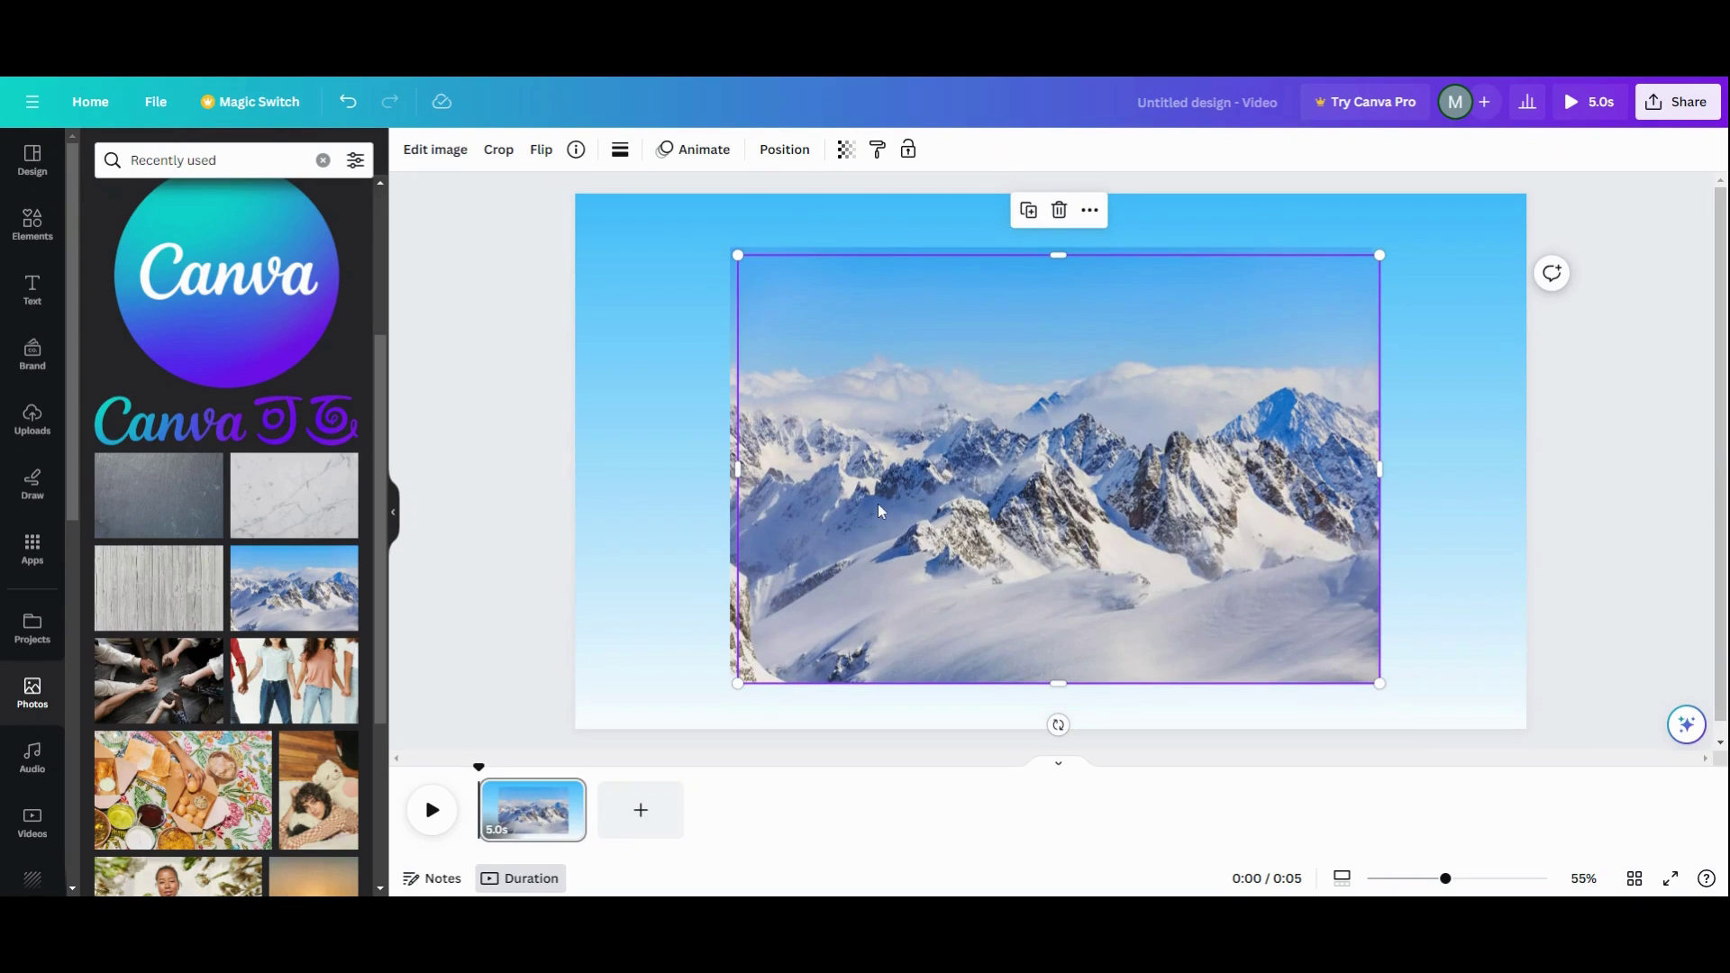
pyautogui.moveTo(903, 510); pyautogui.dragTo(1173, 590)
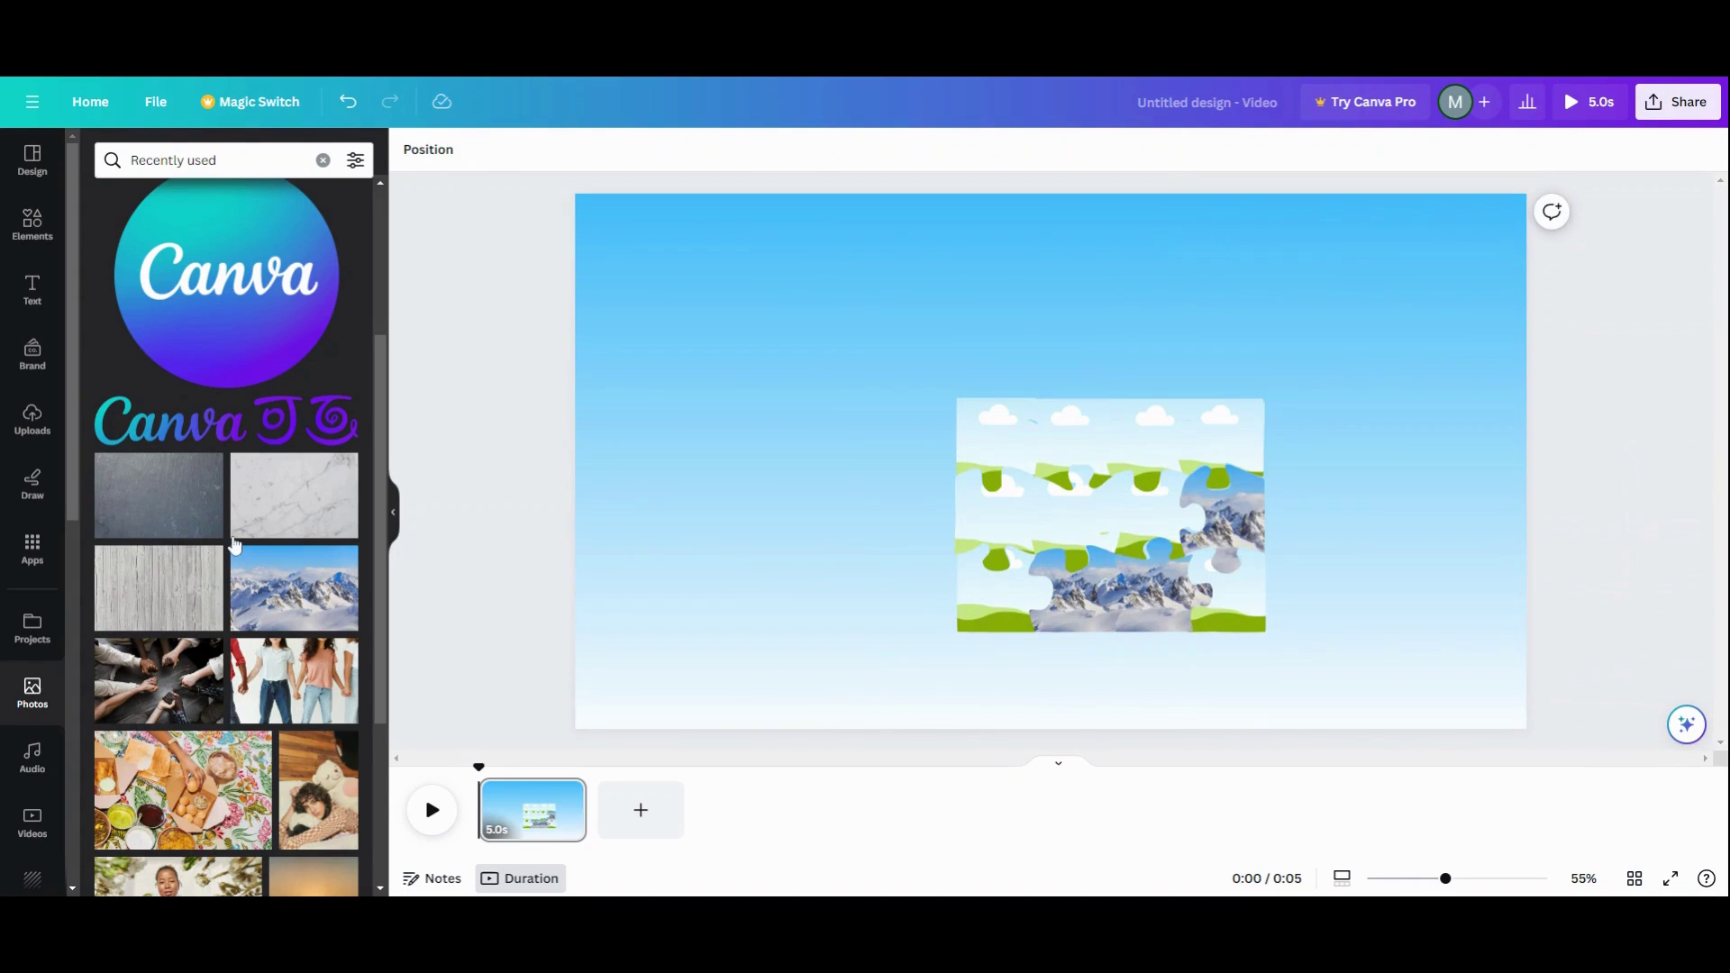
pyautogui.click(283, 601)
pyautogui.moveTo(759, 451); pyautogui.dragTo(1212, 606)
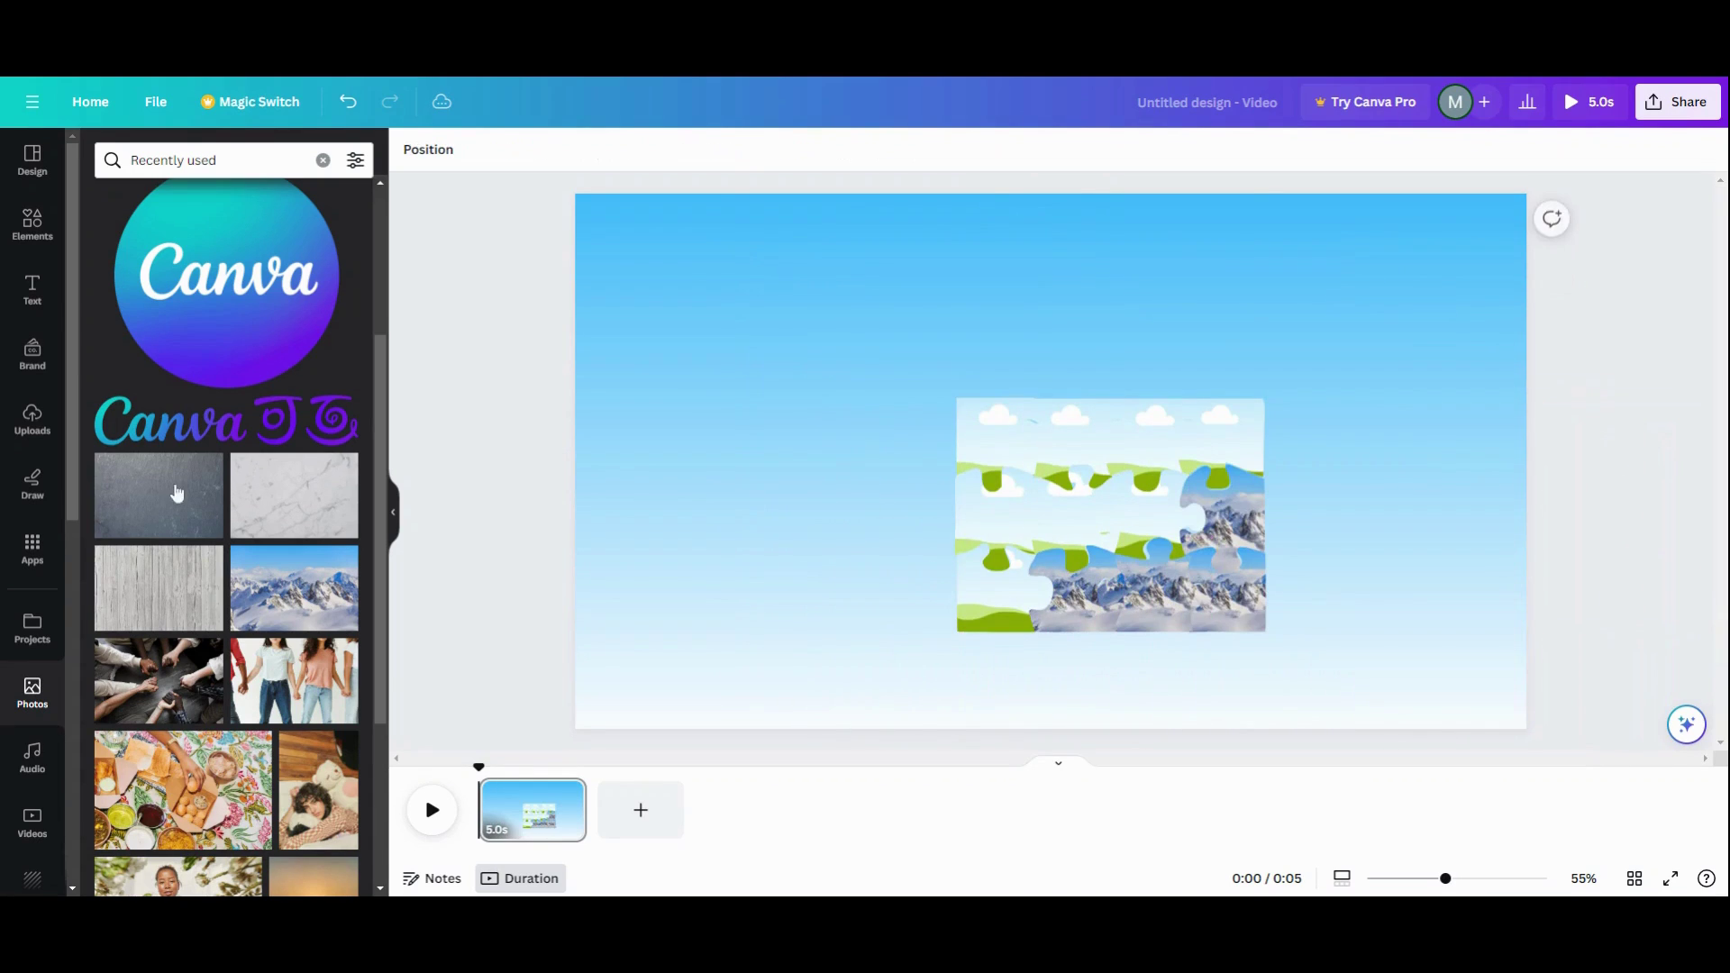
pyautogui.click(265, 594)
pyautogui.moveTo(764, 510); pyautogui.dragTo(1003, 610)
# Fill the first three pieces of the puzzle's middle row with the mountain photo.
pyautogui.click(297, 586)
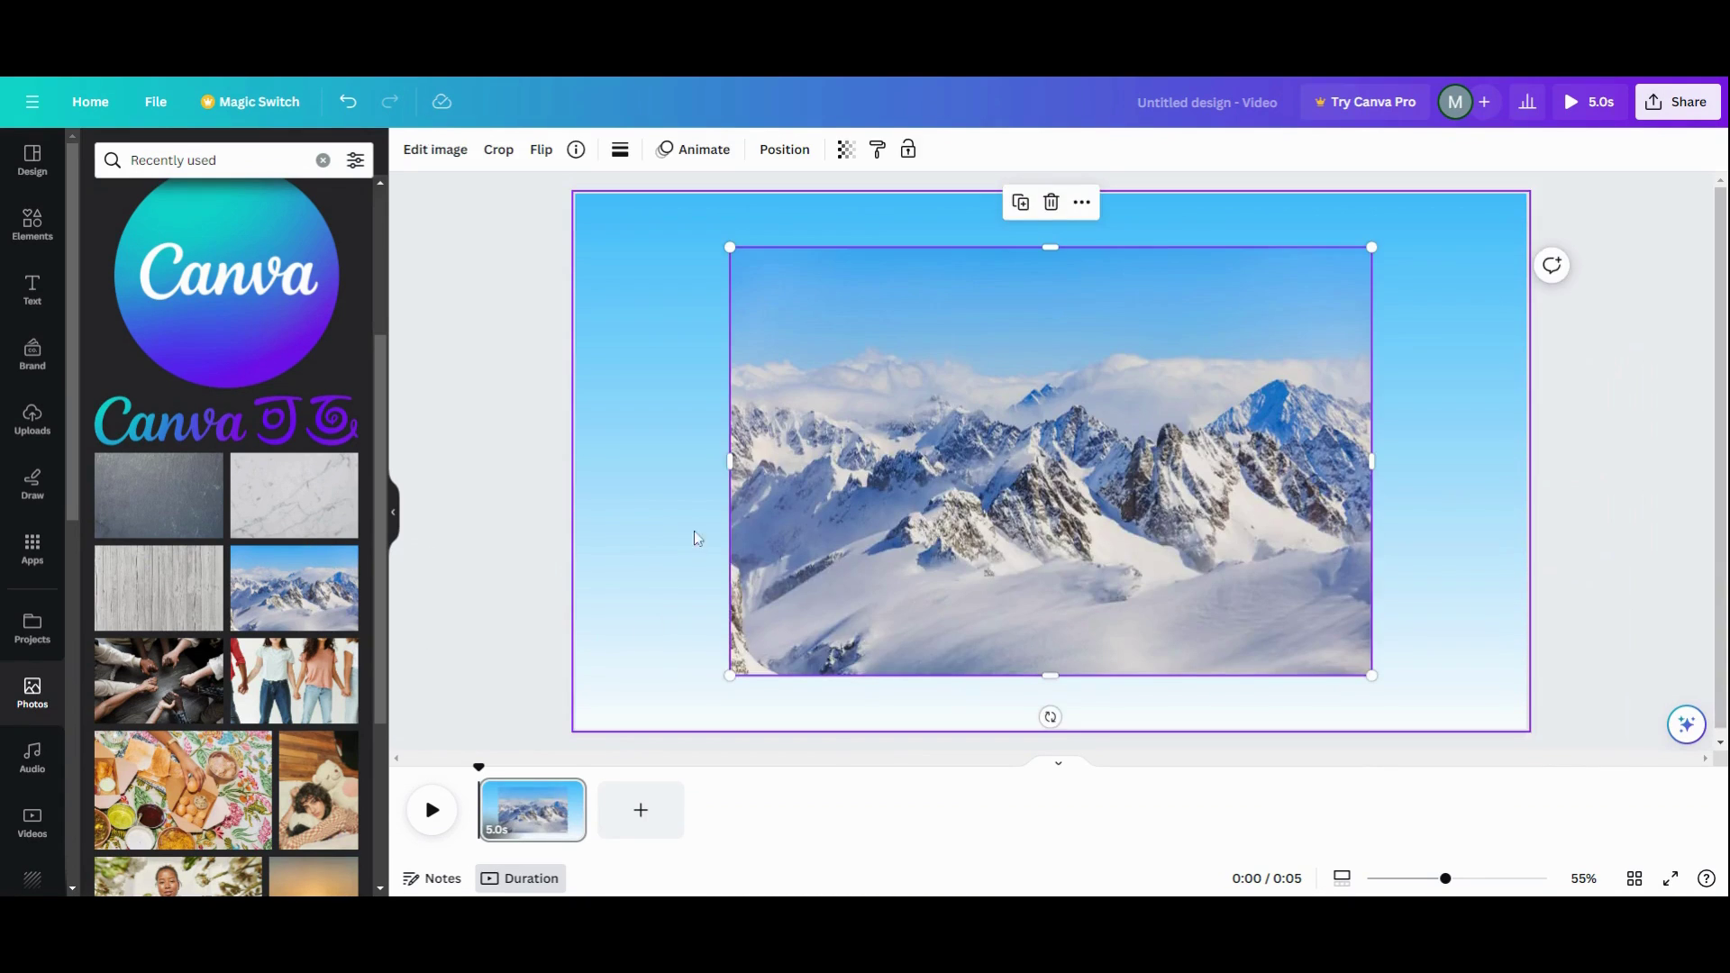
pyautogui.moveTo(833, 547); pyautogui.dragTo(1104, 547)
pyautogui.click(296, 586)
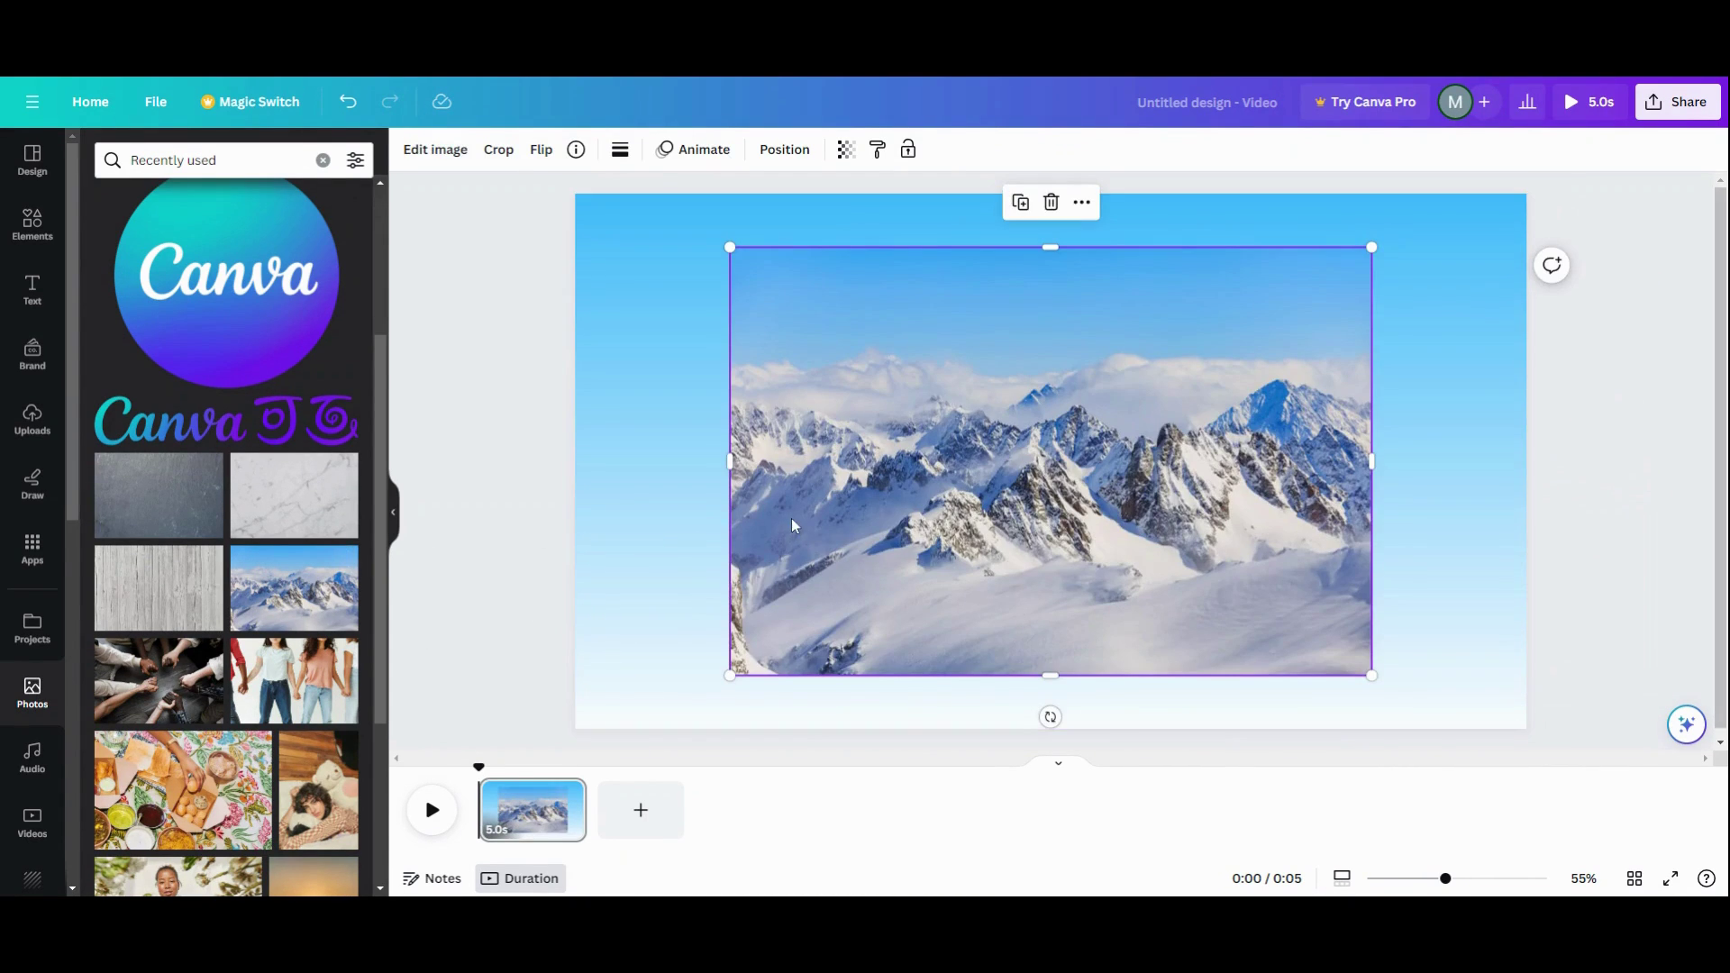
pyautogui.moveTo(791, 517); pyautogui.dragTo(1000, 532)
pyautogui.moveTo(758, 513); pyautogui.dragTo(1154, 524)
# Fill all four pieces of the puzzle's top row with the mountain photo.
pyautogui.click(292, 584)
pyautogui.moveTo(858, 562); pyautogui.dragTo(1012, 483)
pyautogui.click(335, 587)
pyautogui.moveTo(852, 538); pyautogui.dragTo(1069, 446)
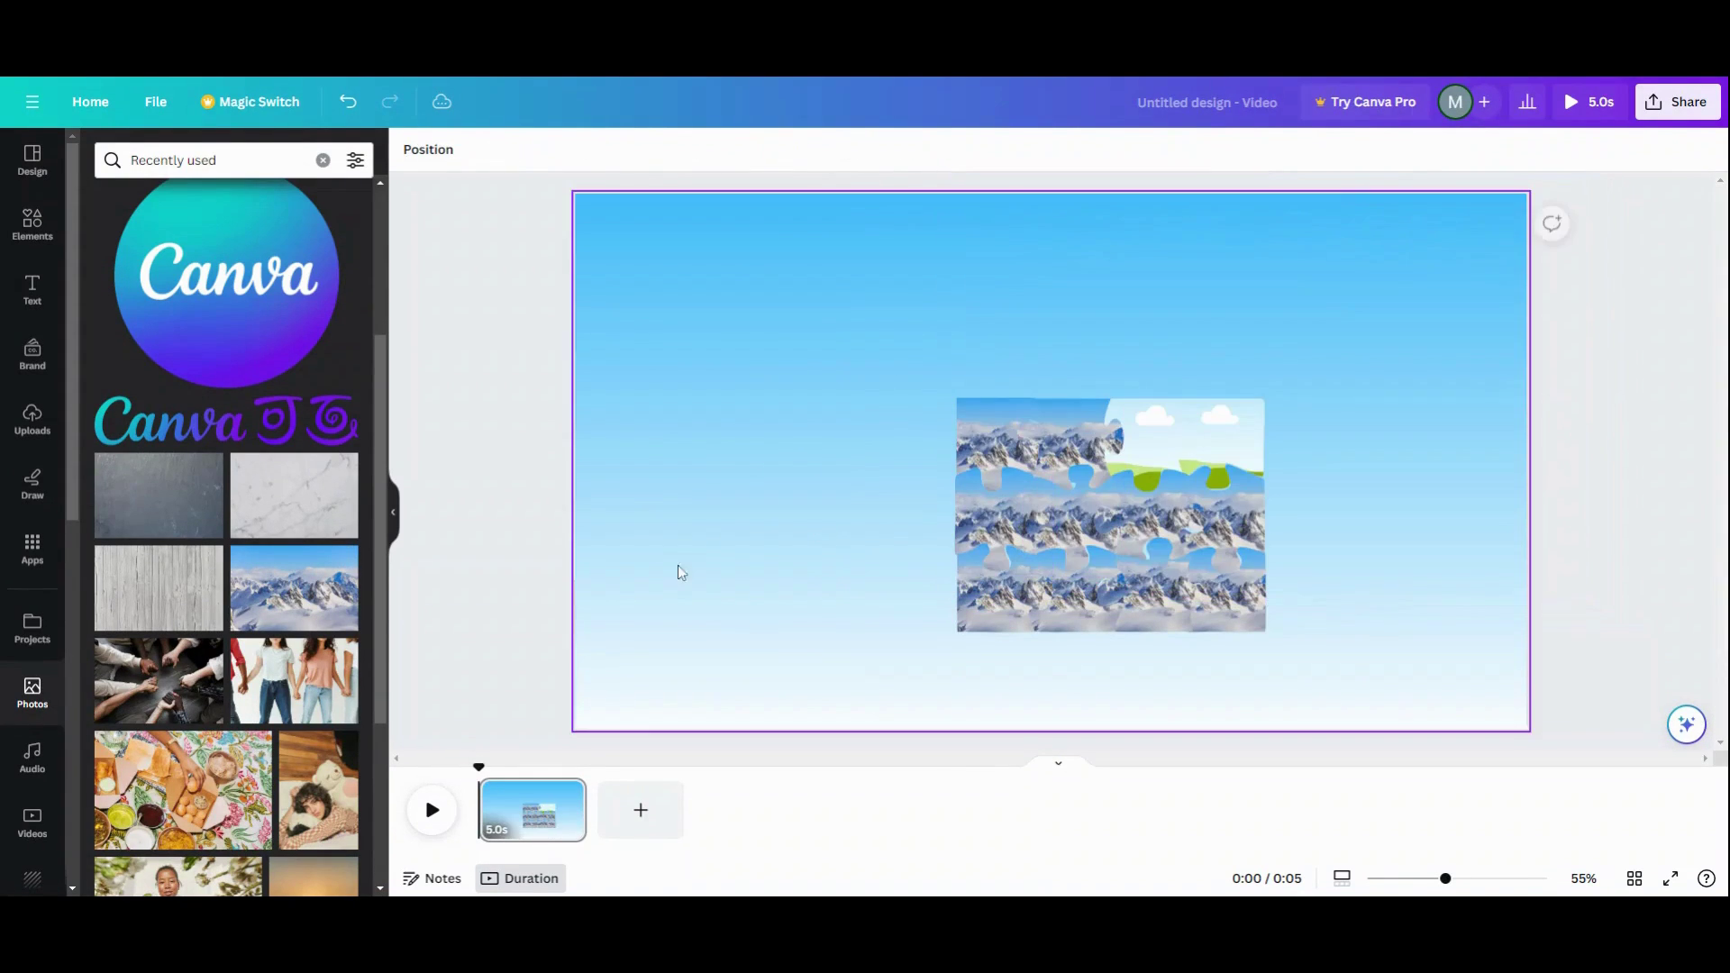
pyautogui.click(289, 590)
pyautogui.moveTo(821, 460); pyautogui.dragTo(1208, 478)
pyautogui.click(294, 590)
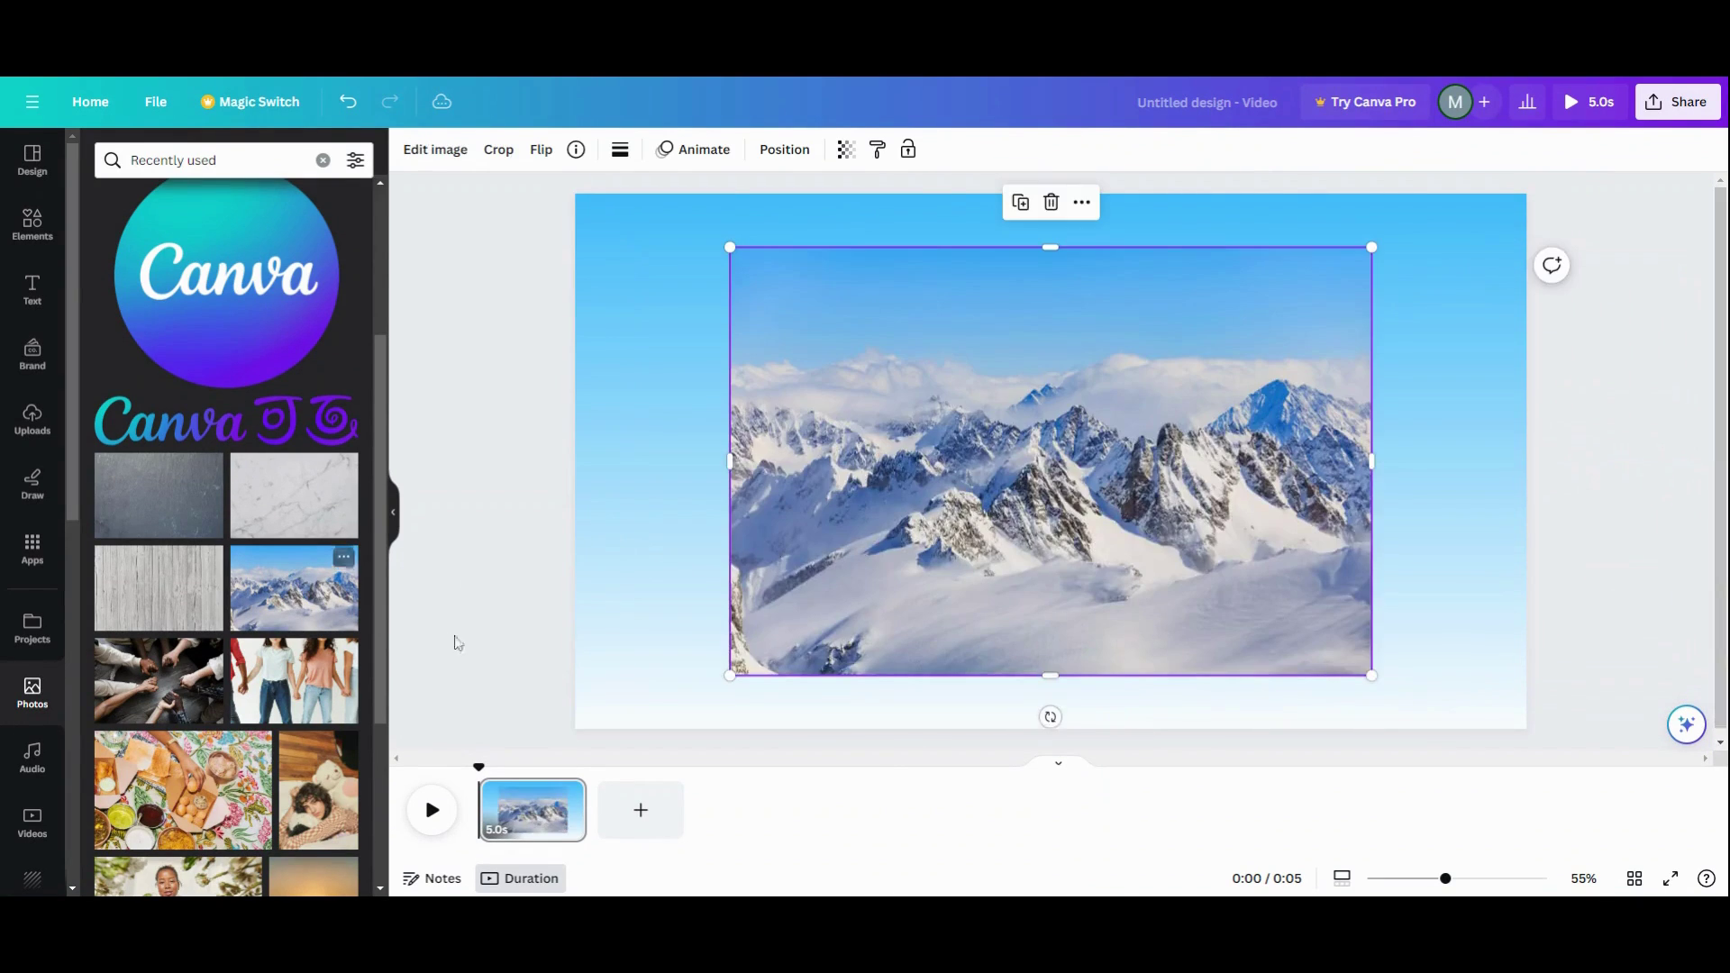
pyautogui.moveTo(820, 484); pyautogui.dragTo(1219, 437)
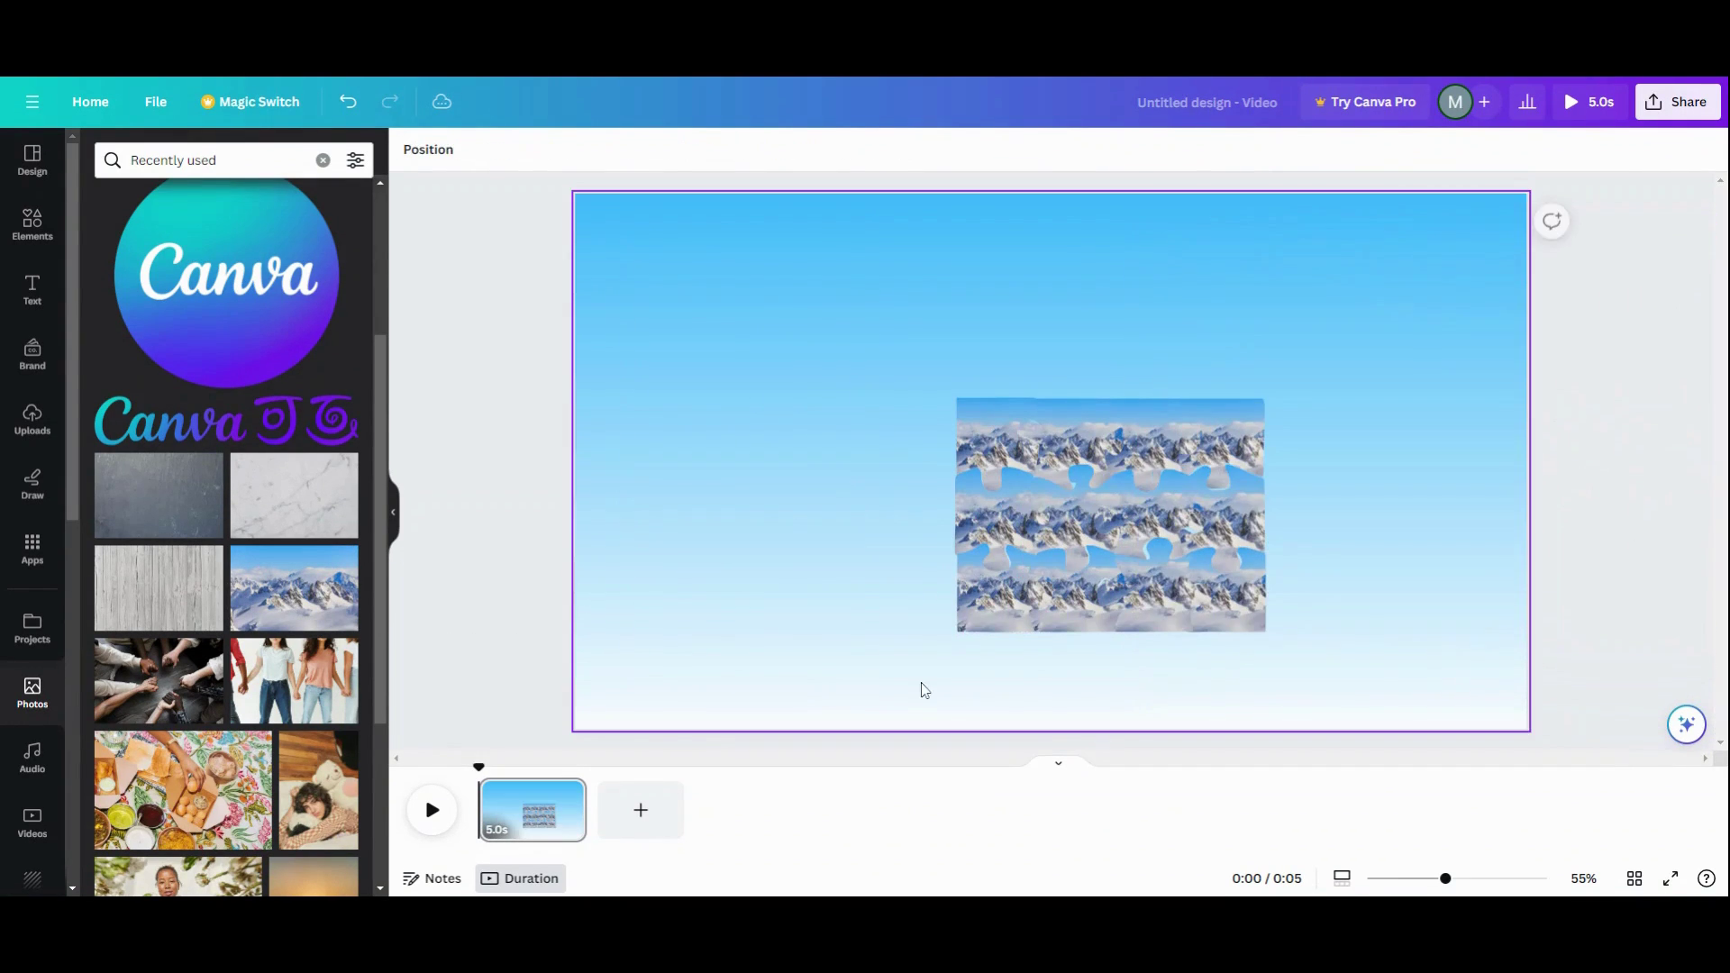
# Enlarge the photo inside the bottom-left piece to the whole puzzle's size and position its crop over the puzzle.
pyautogui.doubleClick(991, 628)
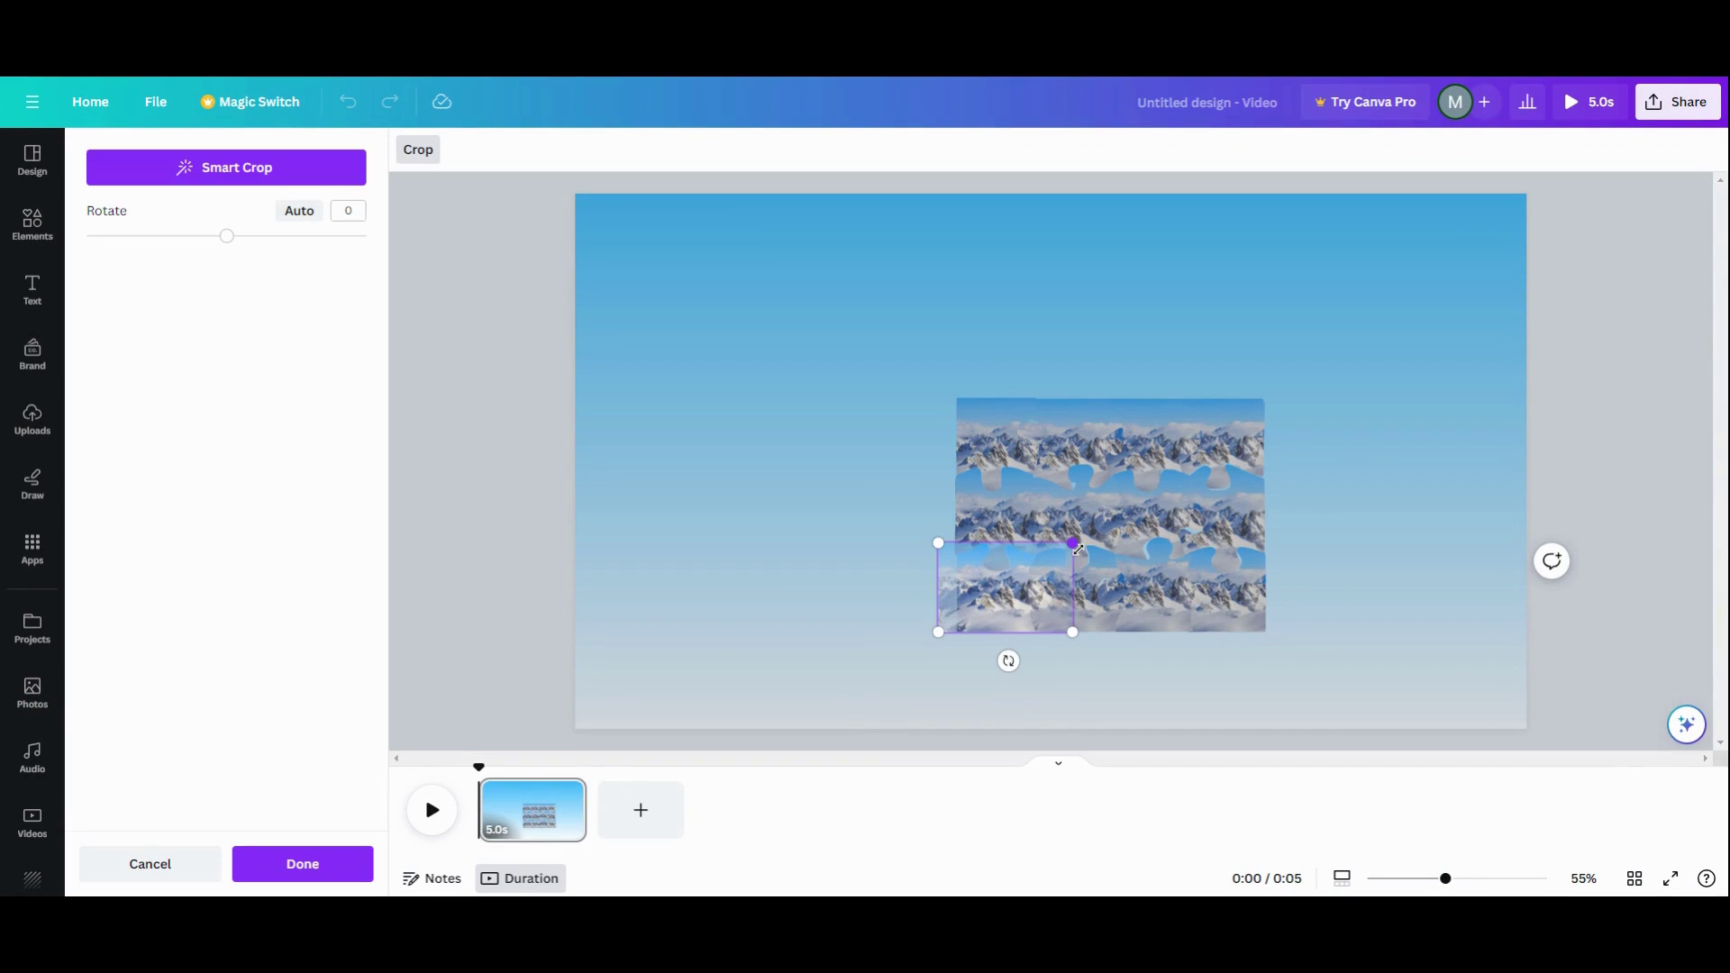
pyautogui.moveTo(1076, 542); pyautogui.dragTo(1285, 392)
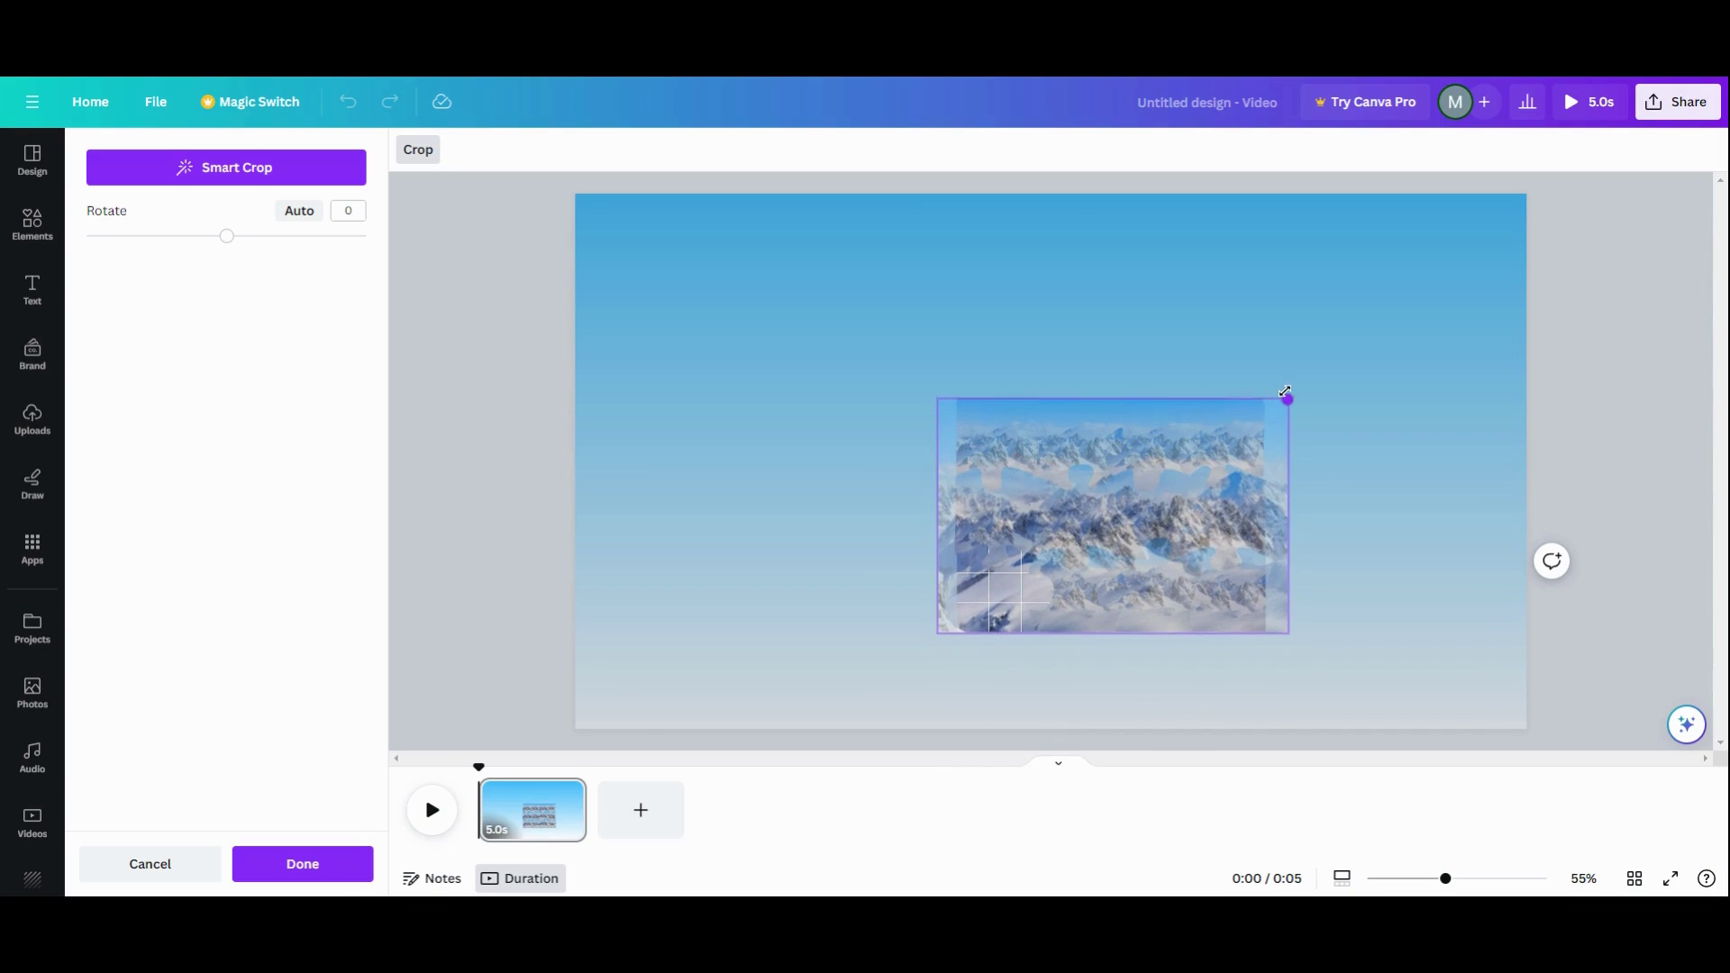
pyautogui.moveTo(1049, 539); pyautogui.dragTo(1096, 537)
pyautogui.click(858, 645)
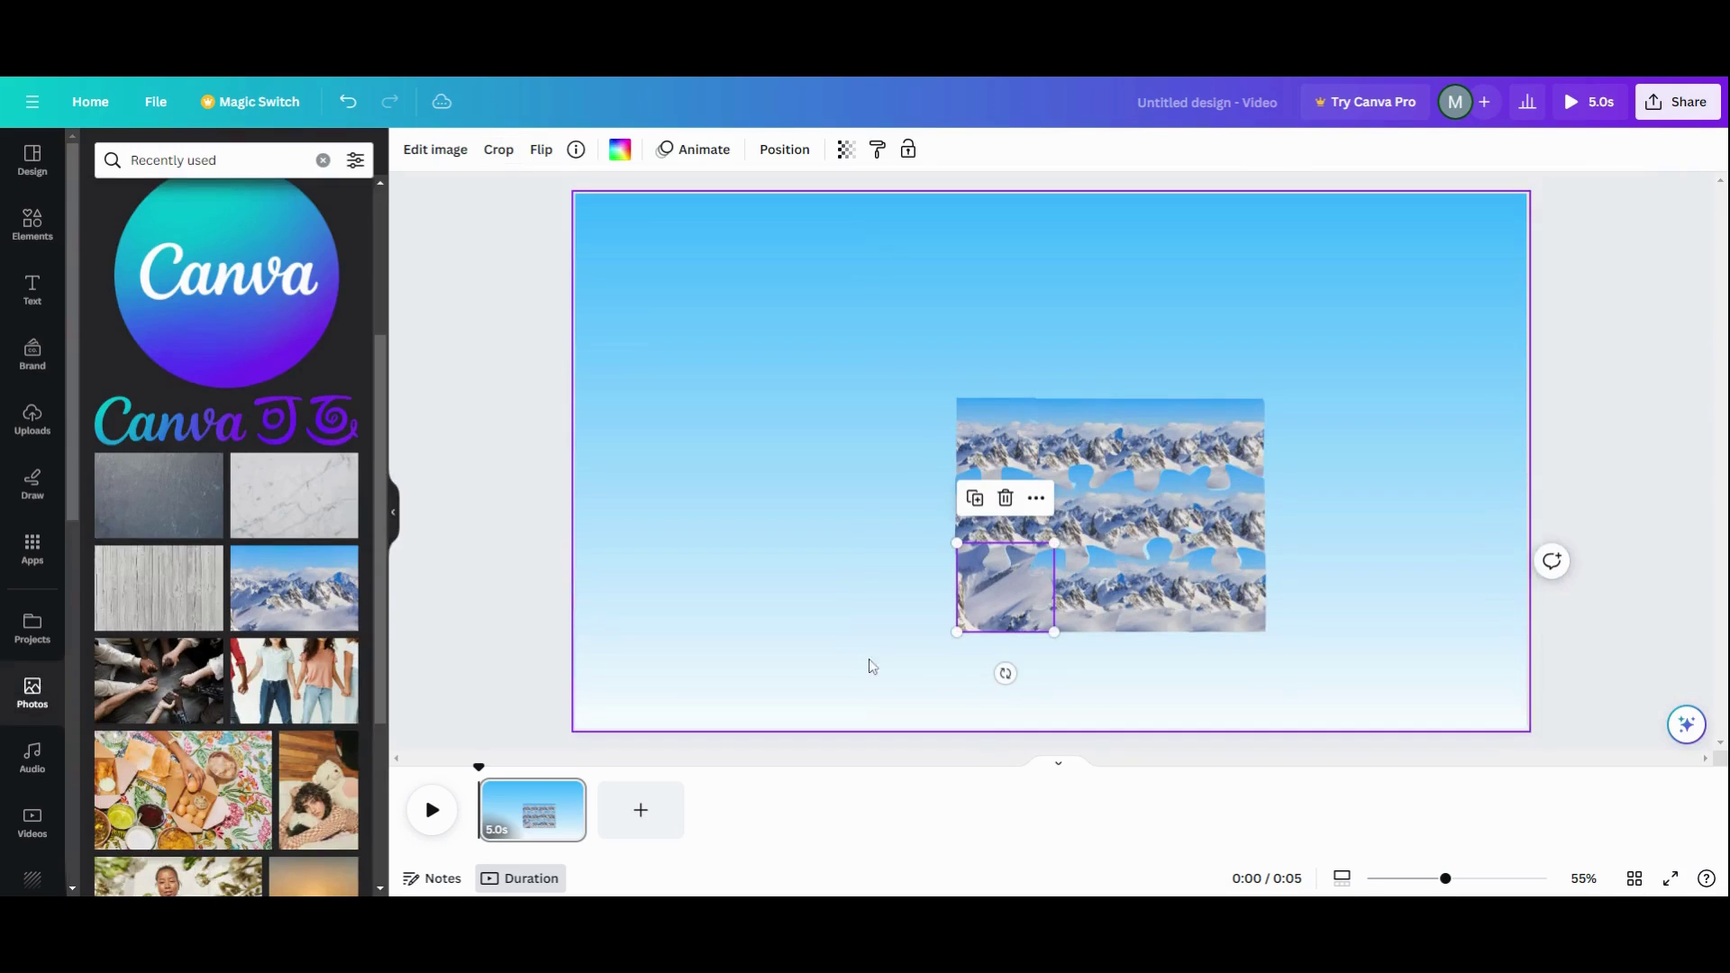
# Enlarge the photo inside the bottom row's second piece to puzzle size and shift it to continue the first piece's image.
pyautogui.doubleClick(1077, 609)
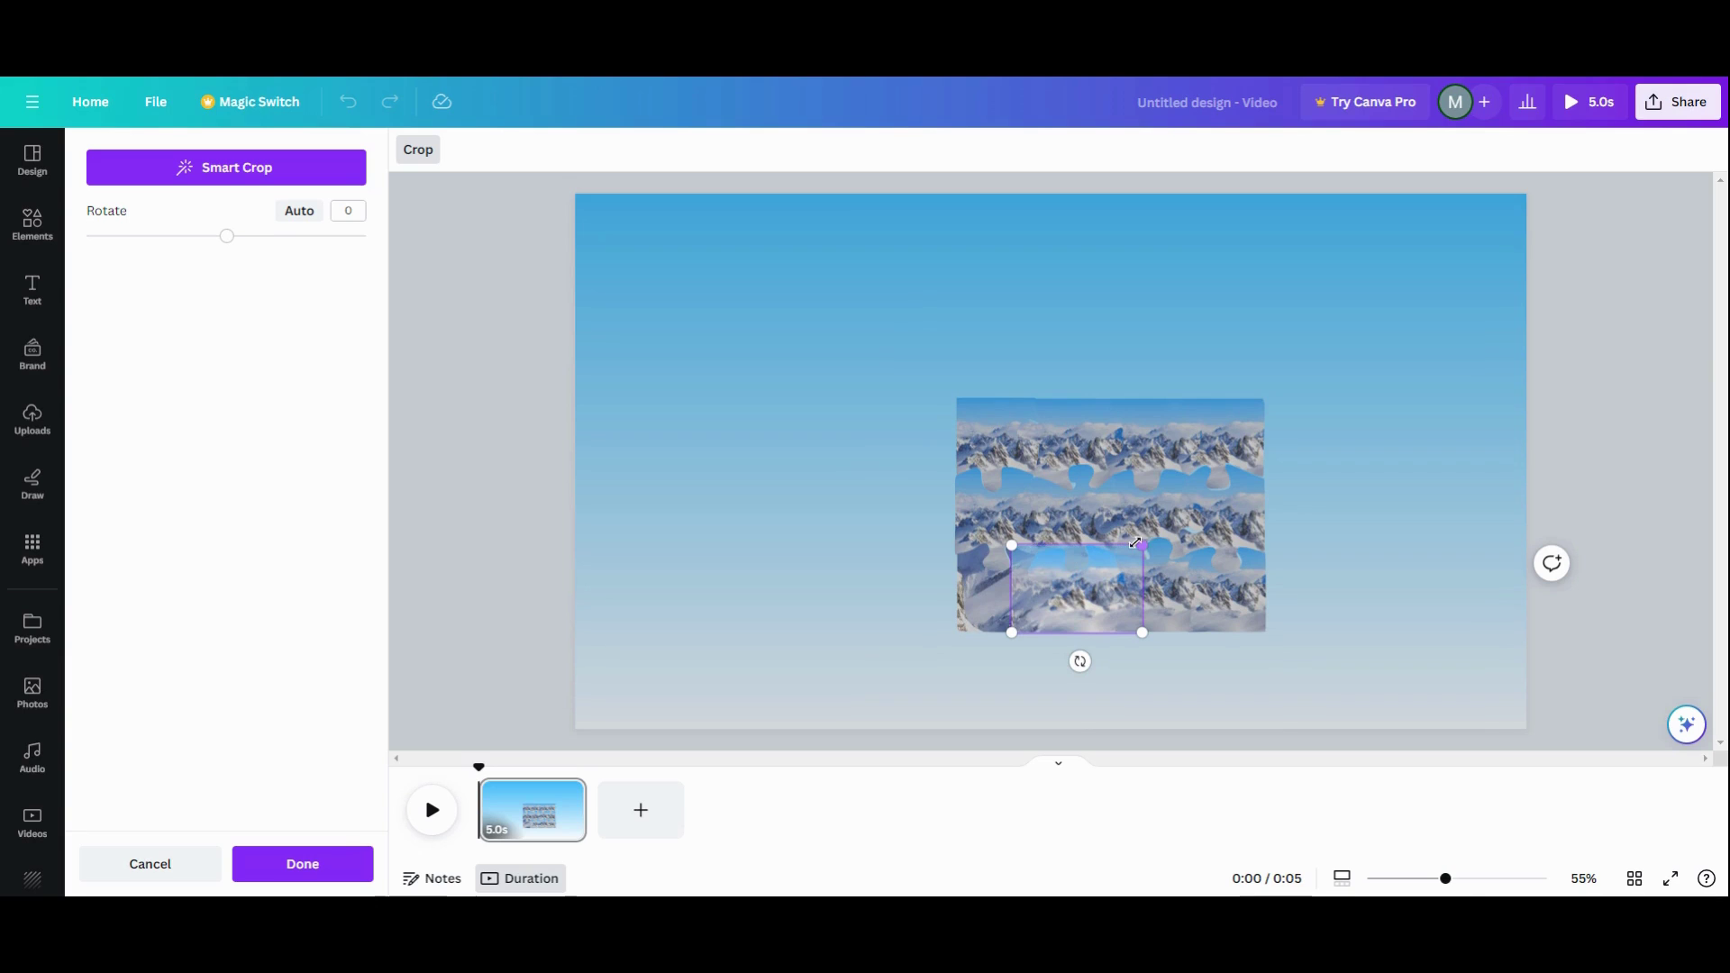
pyautogui.moveTo(1142, 549); pyautogui.dragTo(1346, 384)
pyautogui.moveTo(1147, 531); pyautogui.dragTo(1073, 521)
pyautogui.click(919, 714)
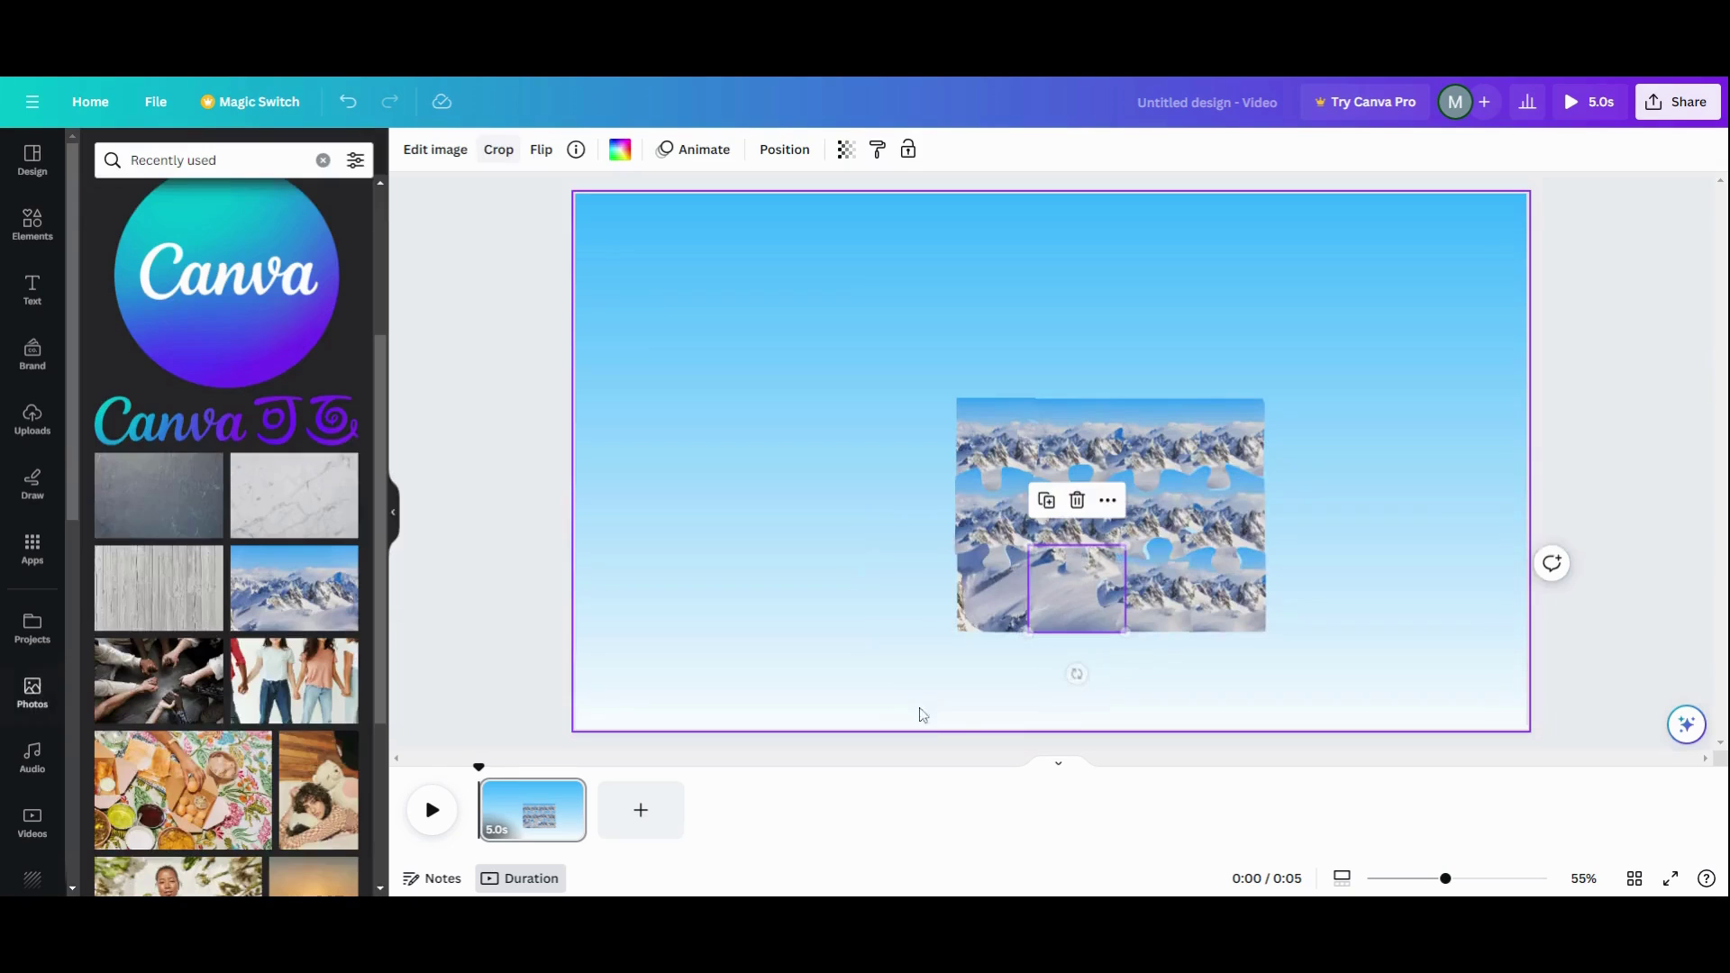
# Enlarge the photo inside the bottom row's third piece to puzzle size and align it with the puzzle's left edge.
pyautogui.click(1152, 613)
pyautogui.doubleClick(1151, 613)
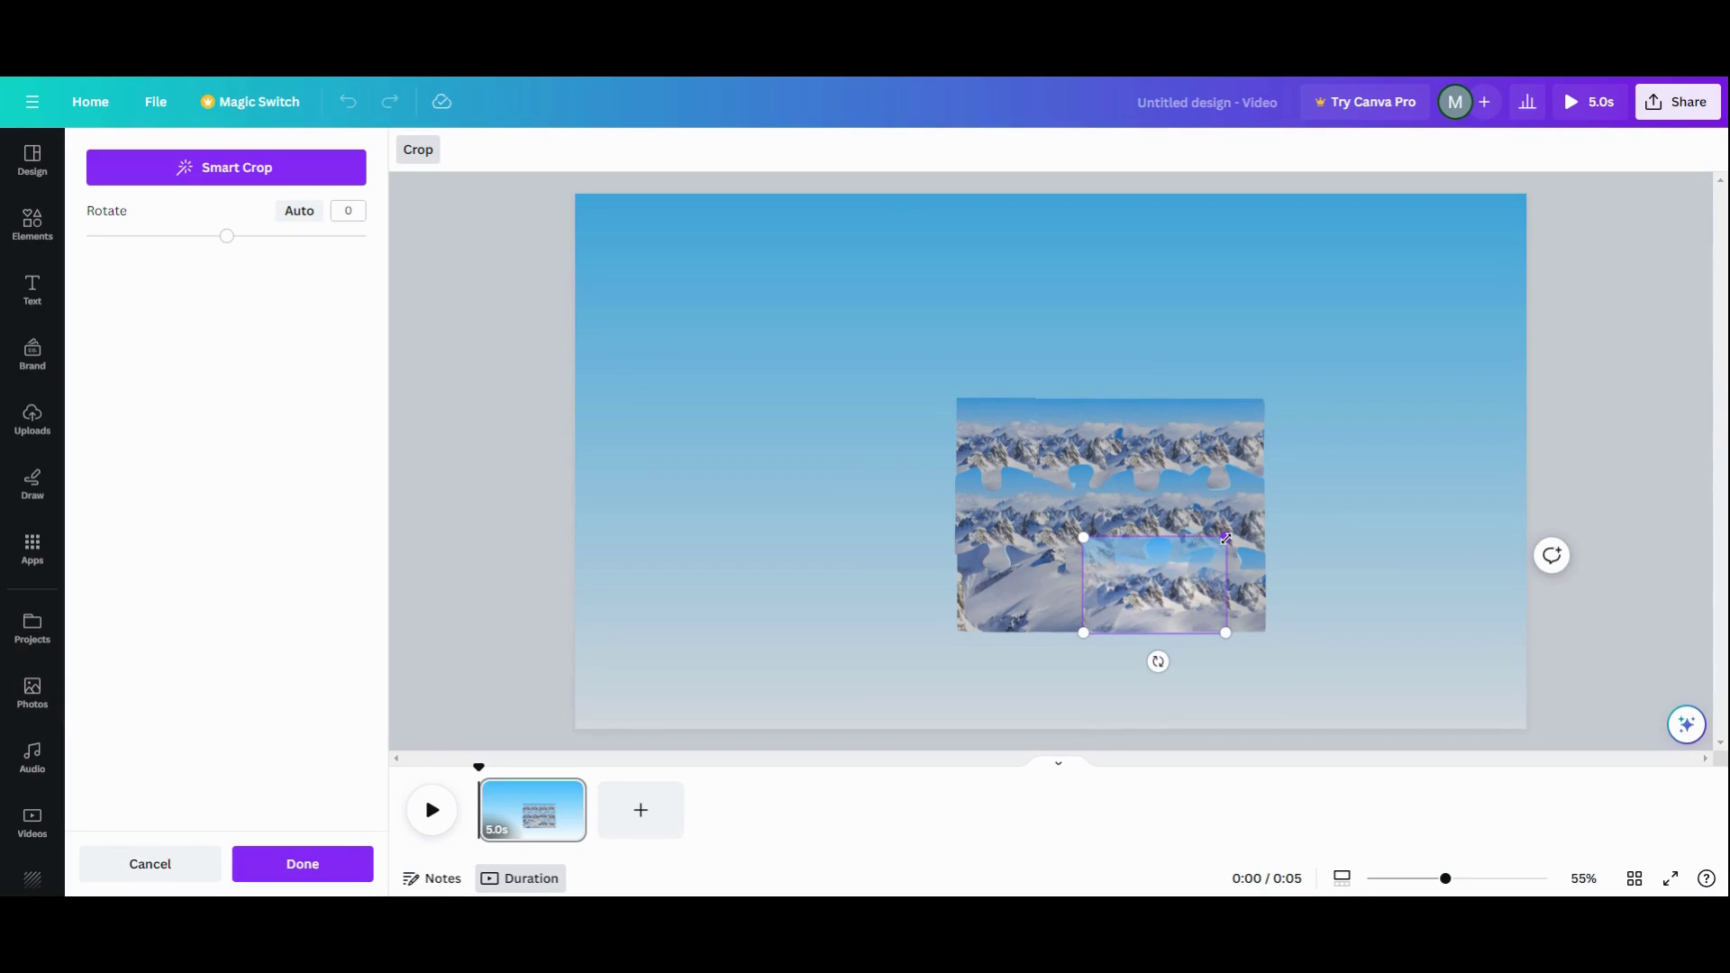
pyautogui.moveTo(1223, 535); pyautogui.dragTo(1424, 389)
pyautogui.moveTo(1370, 504); pyautogui.dragTo(1237, 493)
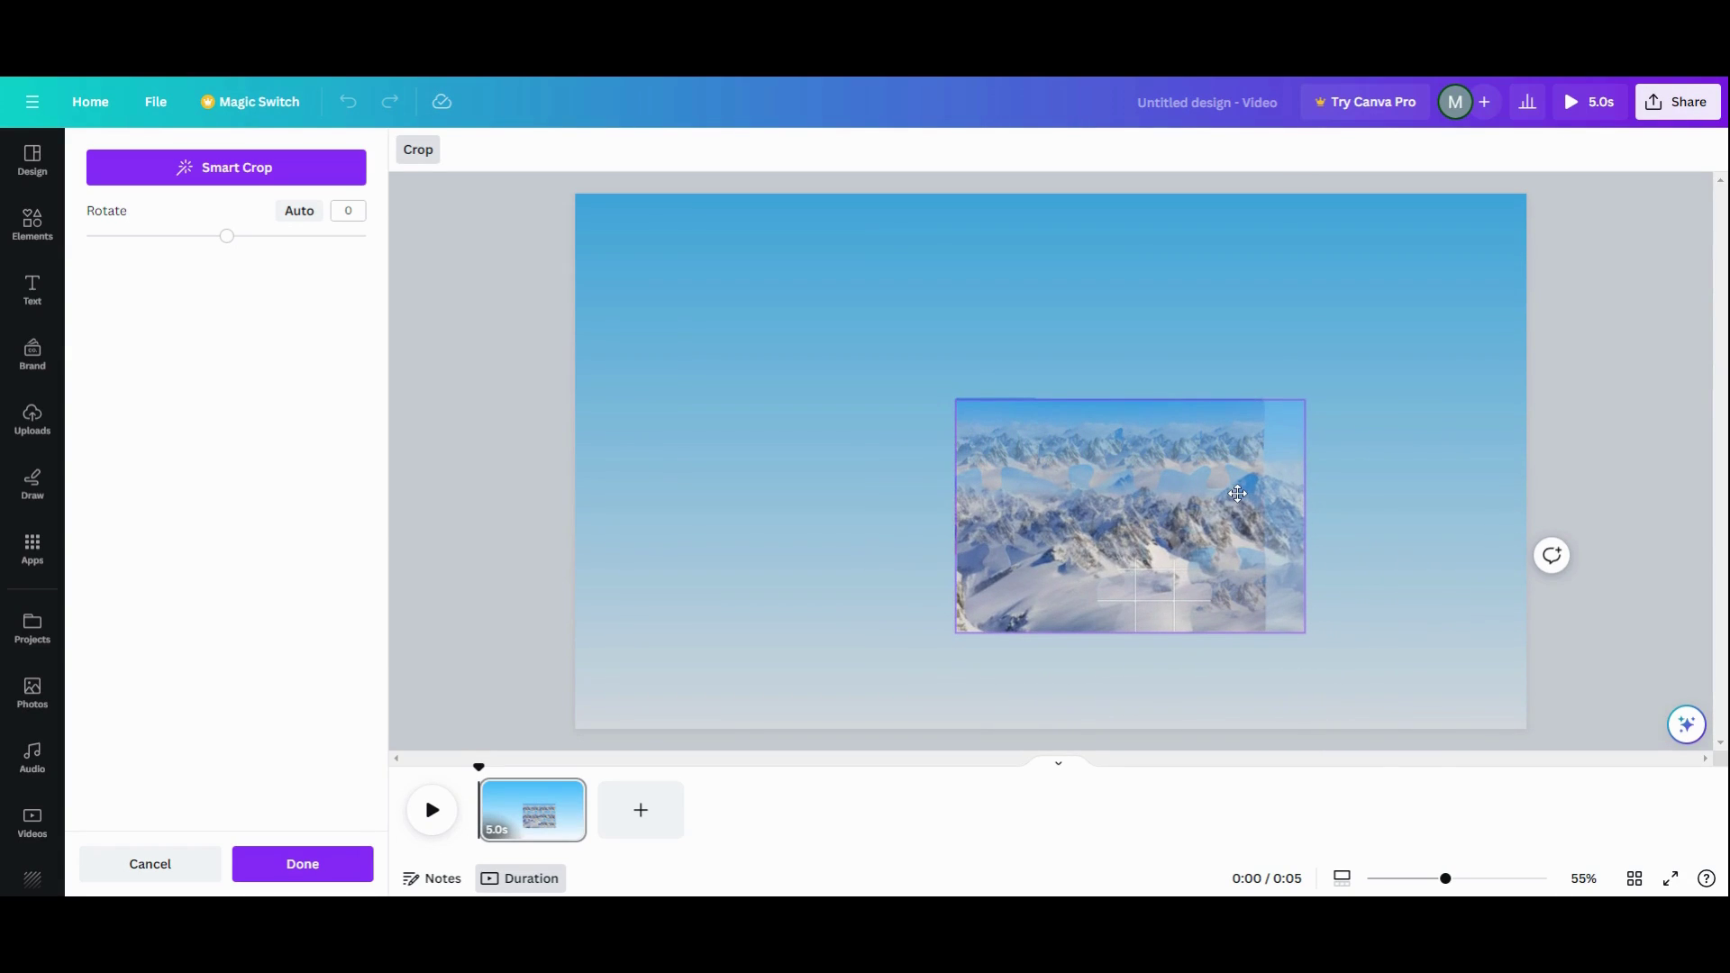
pyautogui.click(1311, 691)
# Enlarge and reposition the photo inside the bottom-right piece so that it covers the whole puzzle area.
pyautogui.click(1218, 591)
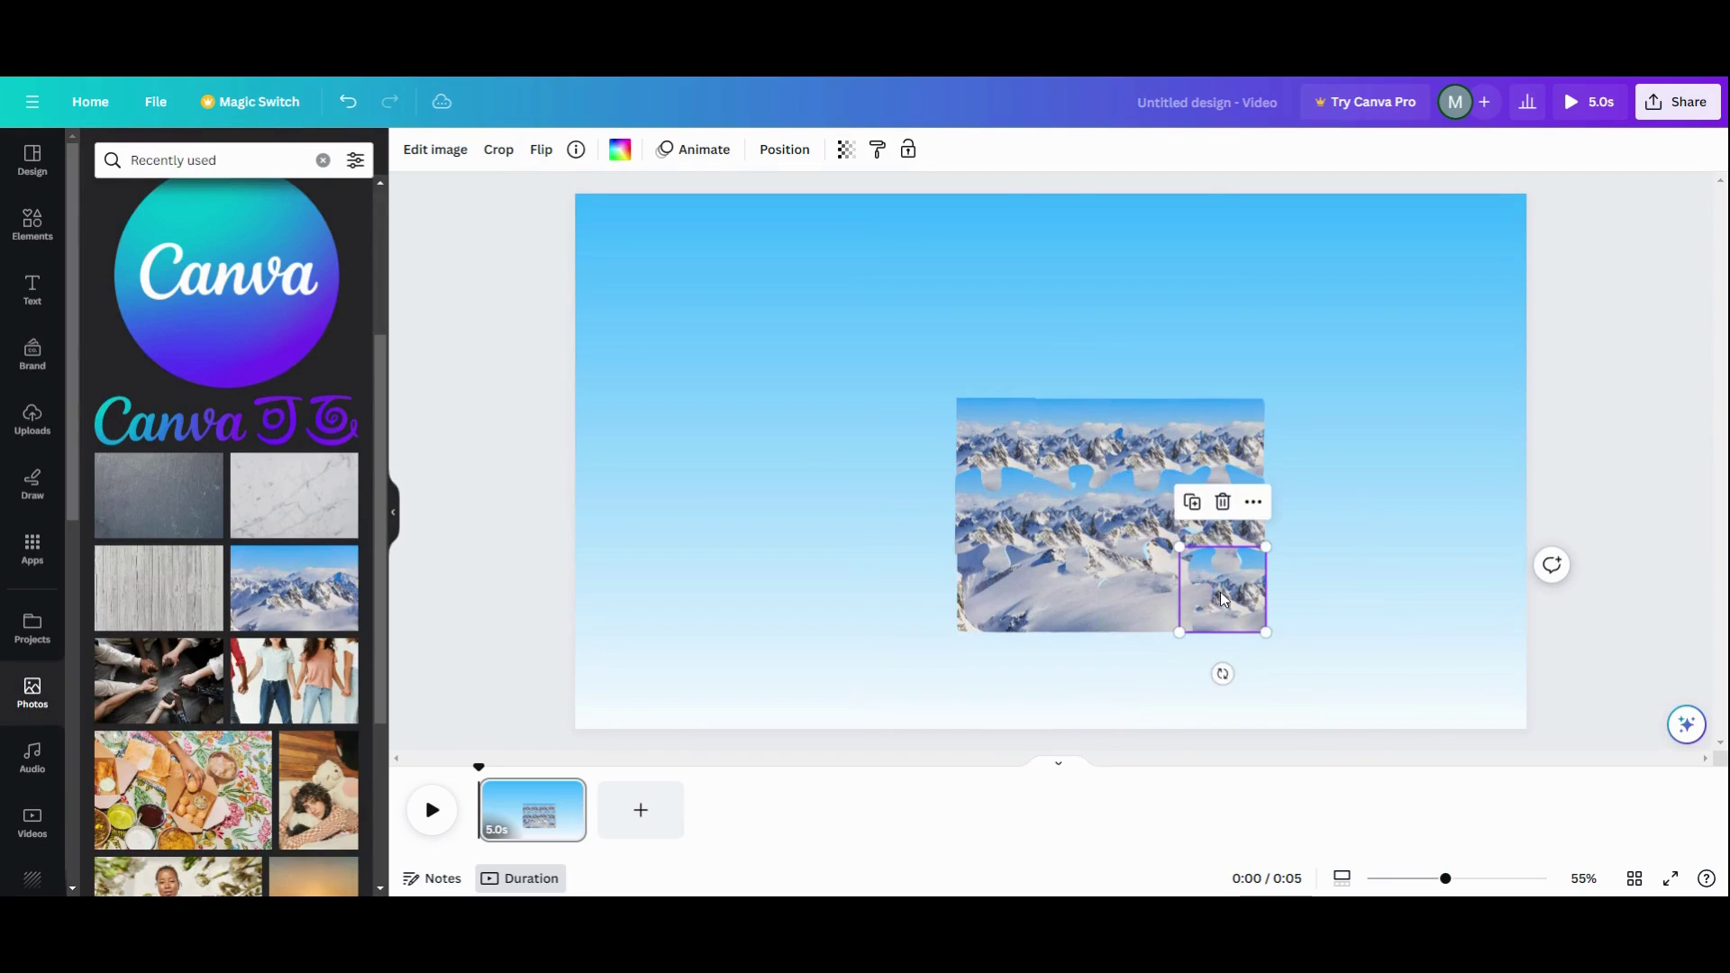
pyautogui.doubleClick(1220, 592)
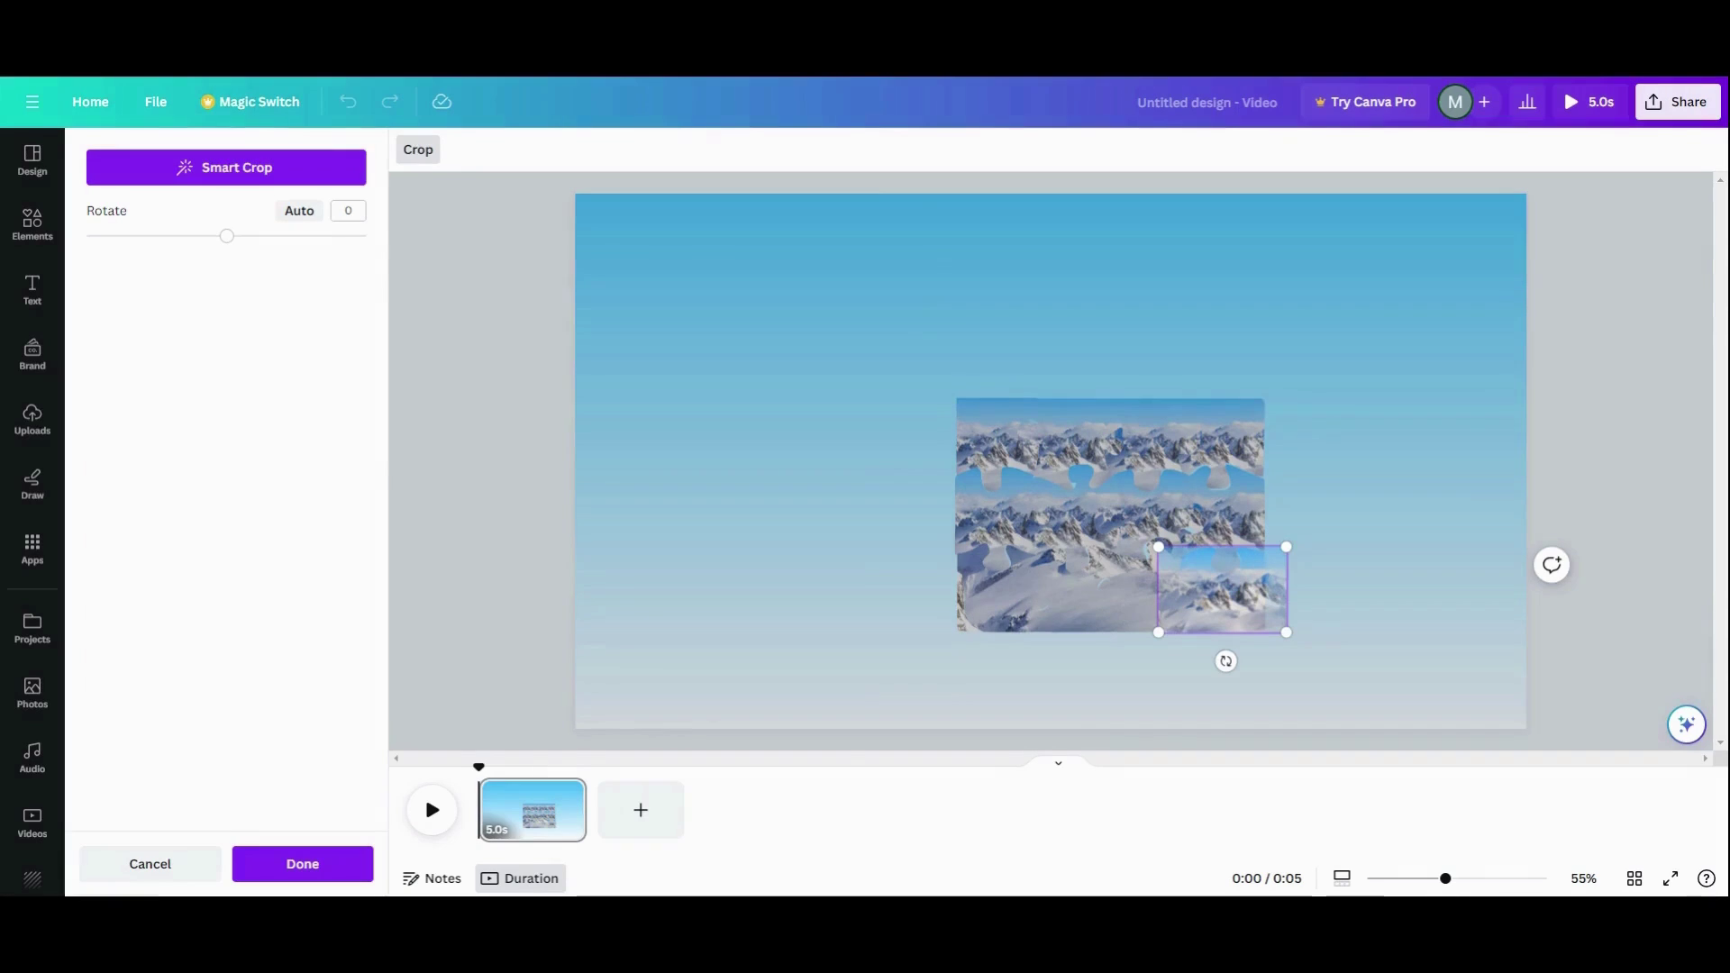
pyautogui.press('Escape')
pyautogui.doubleClick(1082, 504)
pyautogui.moveTo(1286, 401); pyautogui.dragTo(1304, 385)
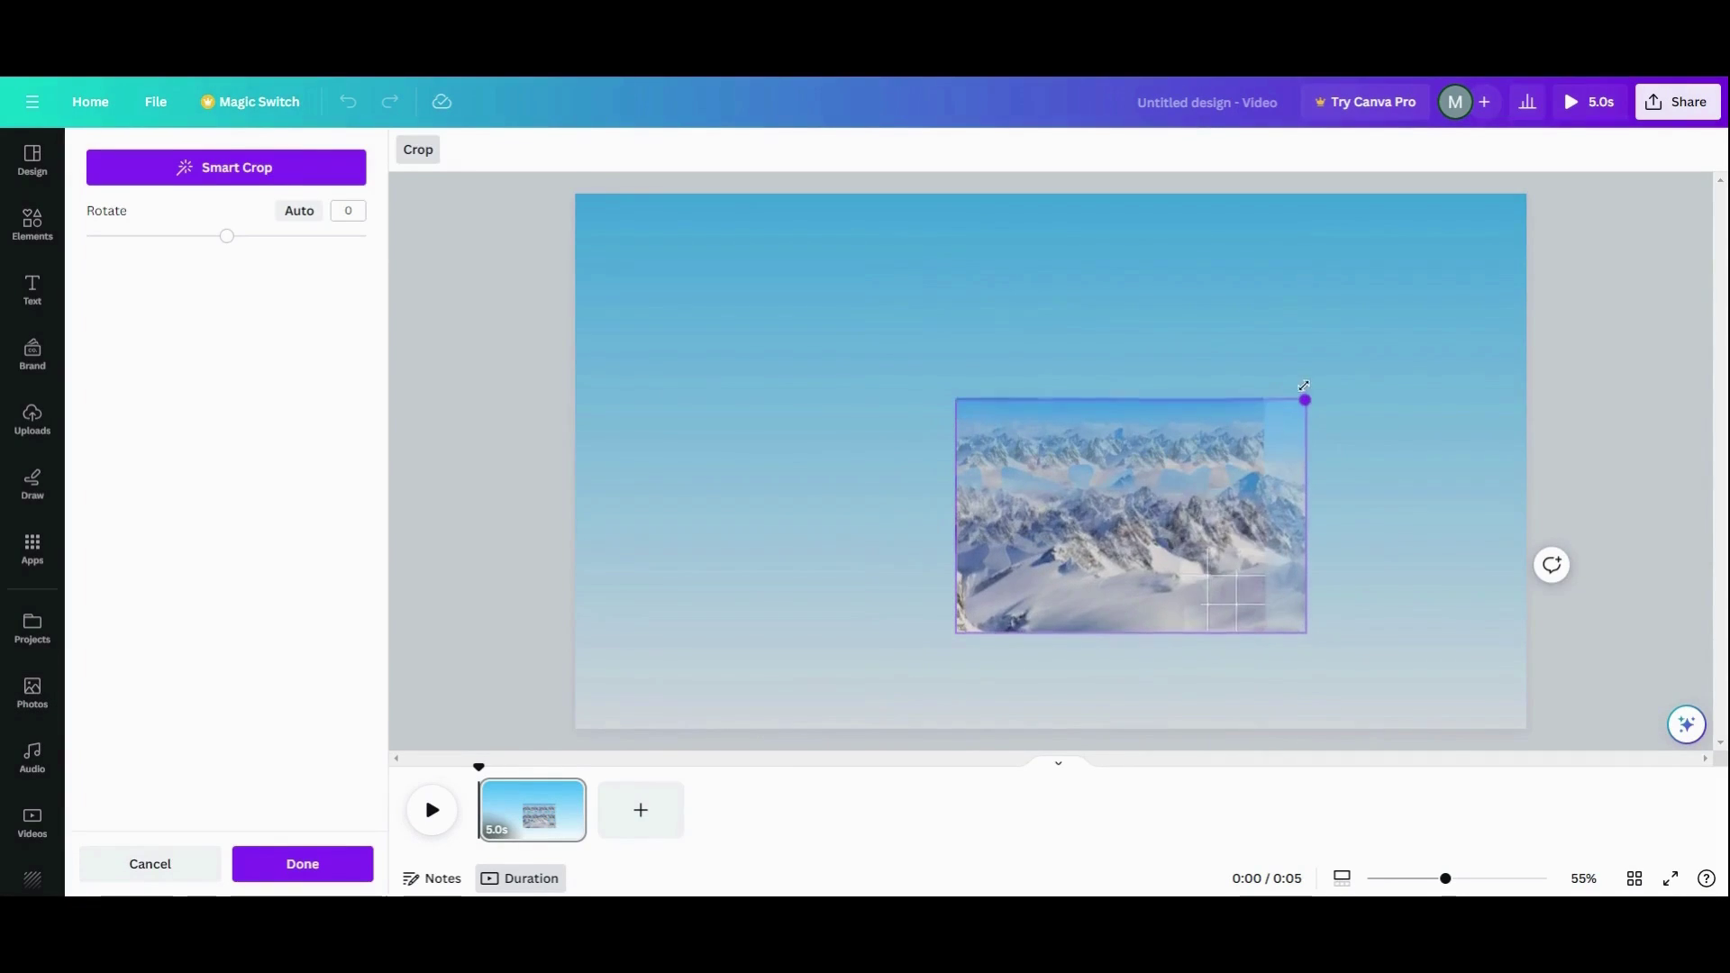
pyautogui.press('Escape')
# Scale and reposition the photos inside the middle-row pieces to span the whole puzzle and match the neighbouring pieces.
pyautogui.doubleClick(1124, 541)
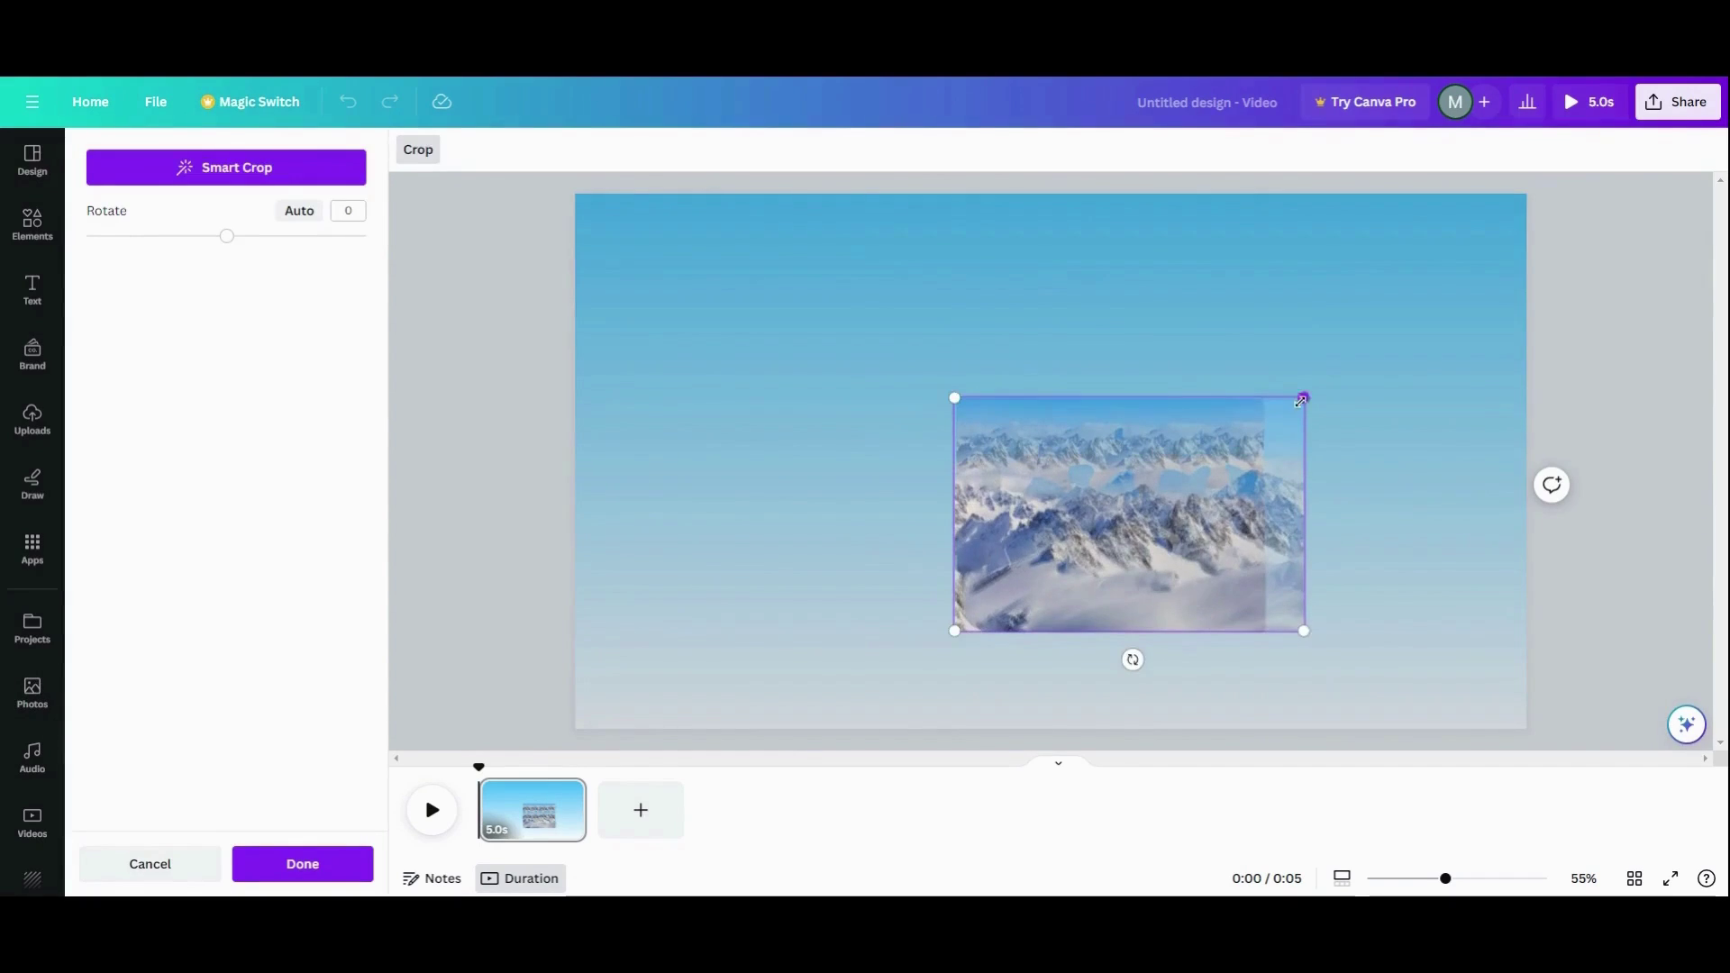
pyautogui.press('Escape')
pyautogui.doubleClick(1296, 405)
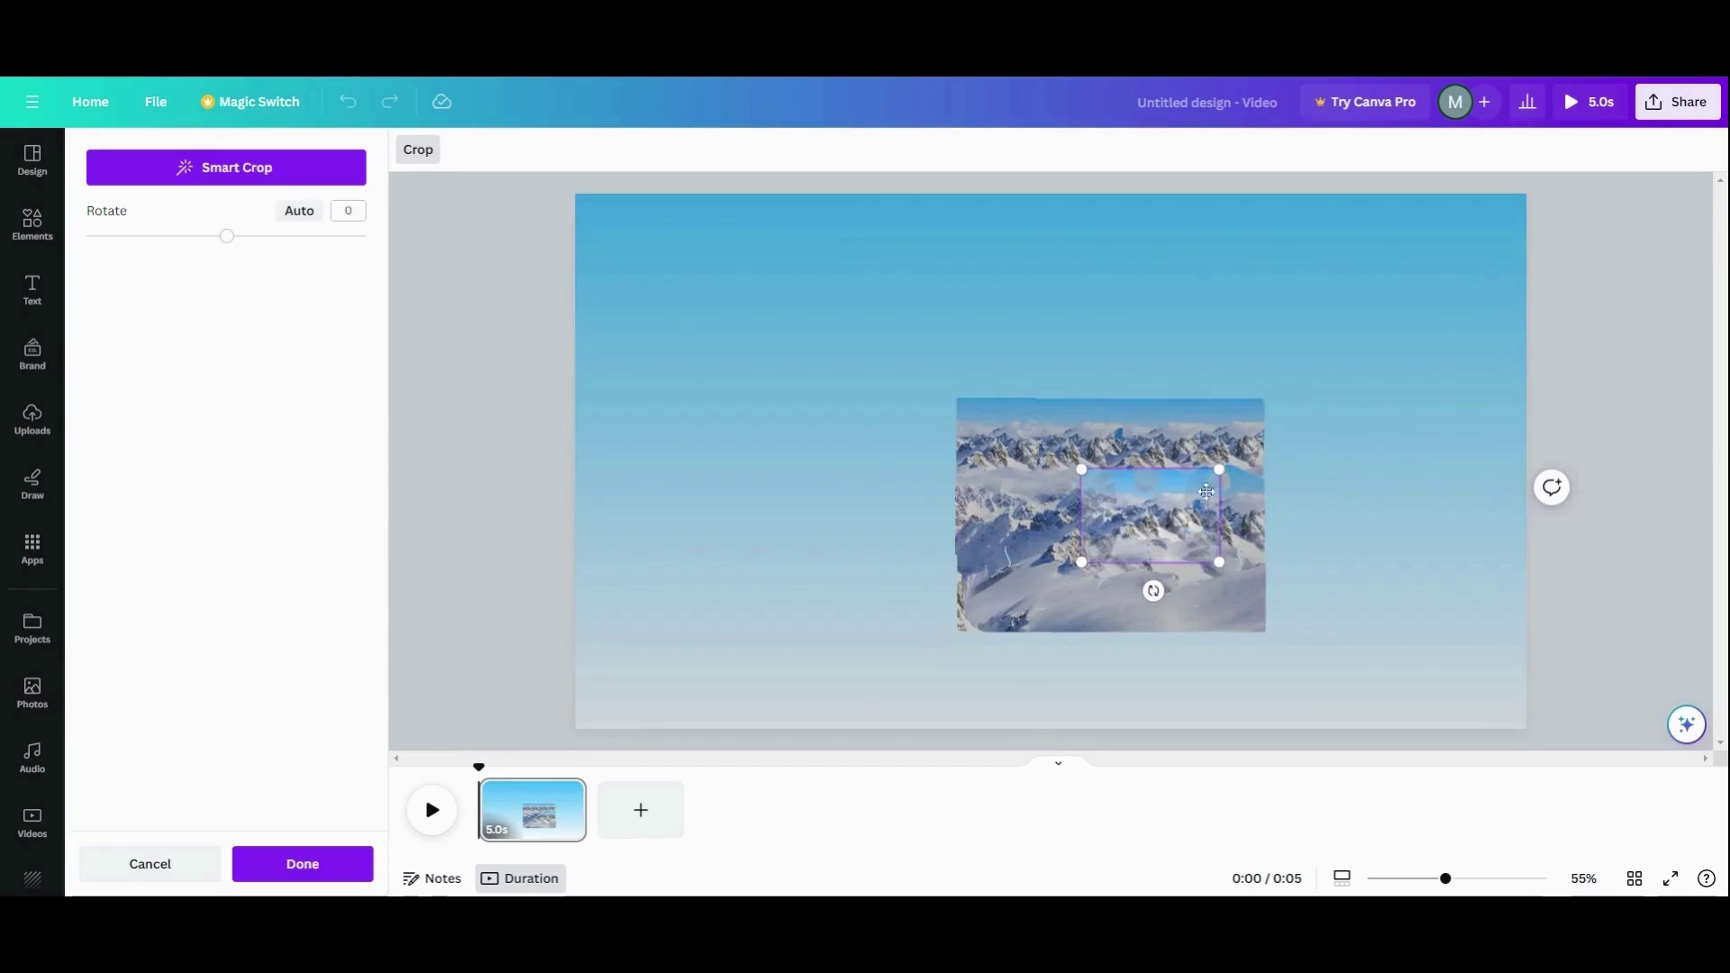
pyautogui.moveTo(1299, 399)
pyautogui.mouseDown()
pyautogui.moveTo(1475, 297)
pyautogui.moveTo(1306, 398)
pyautogui.mouseUp()
pyautogui.moveTo(1171, 527)
pyautogui.mouseDown()
pyautogui.moveTo(1225, 541)
pyautogui.moveTo(1204, 534)
pyautogui.mouseUp()
pyautogui.moveTo(1326, 381); pyautogui.dragTo(1294, 402)
pyautogui.press('Escape')
# Scale the photo inside the top-left piece to puzzle size and move it down over the puzzle area.
pyautogui.doubleClick(998, 441)
pyautogui.moveTo(1356, 208); pyautogui.dragTo(1305, 241)
pyautogui.moveTo(1268, 335); pyautogui.dragTo(1295, 473)
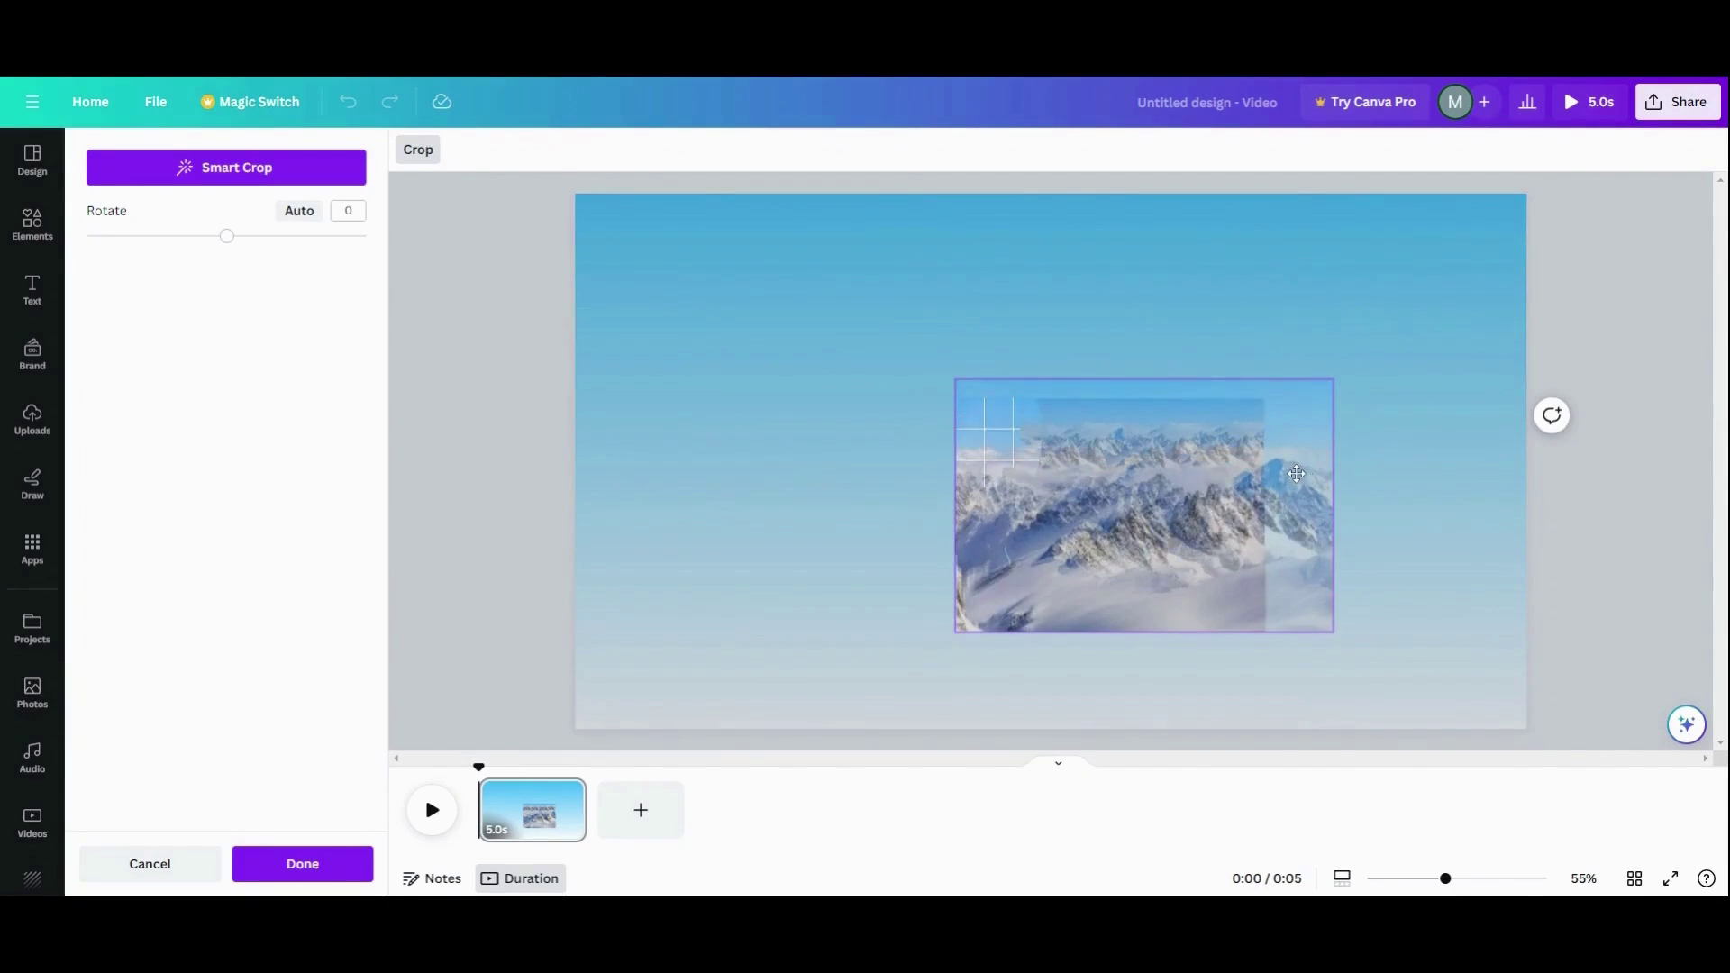
pyautogui.moveTo(1334, 379); pyautogui.dragTo(1306, 396)
pyautogui.press('Escape')
# Enlarge the photo inside the top row's second piece and move it to match the surrounding image.
pyautogui.doubleClick(1071, 441)
pyautogui.moveTo(1140, 398); pyautogui.dragTo(1365, 246)
pyautogui.moveTo(1305, 388); pyautogui.dragTo(1280, 514)
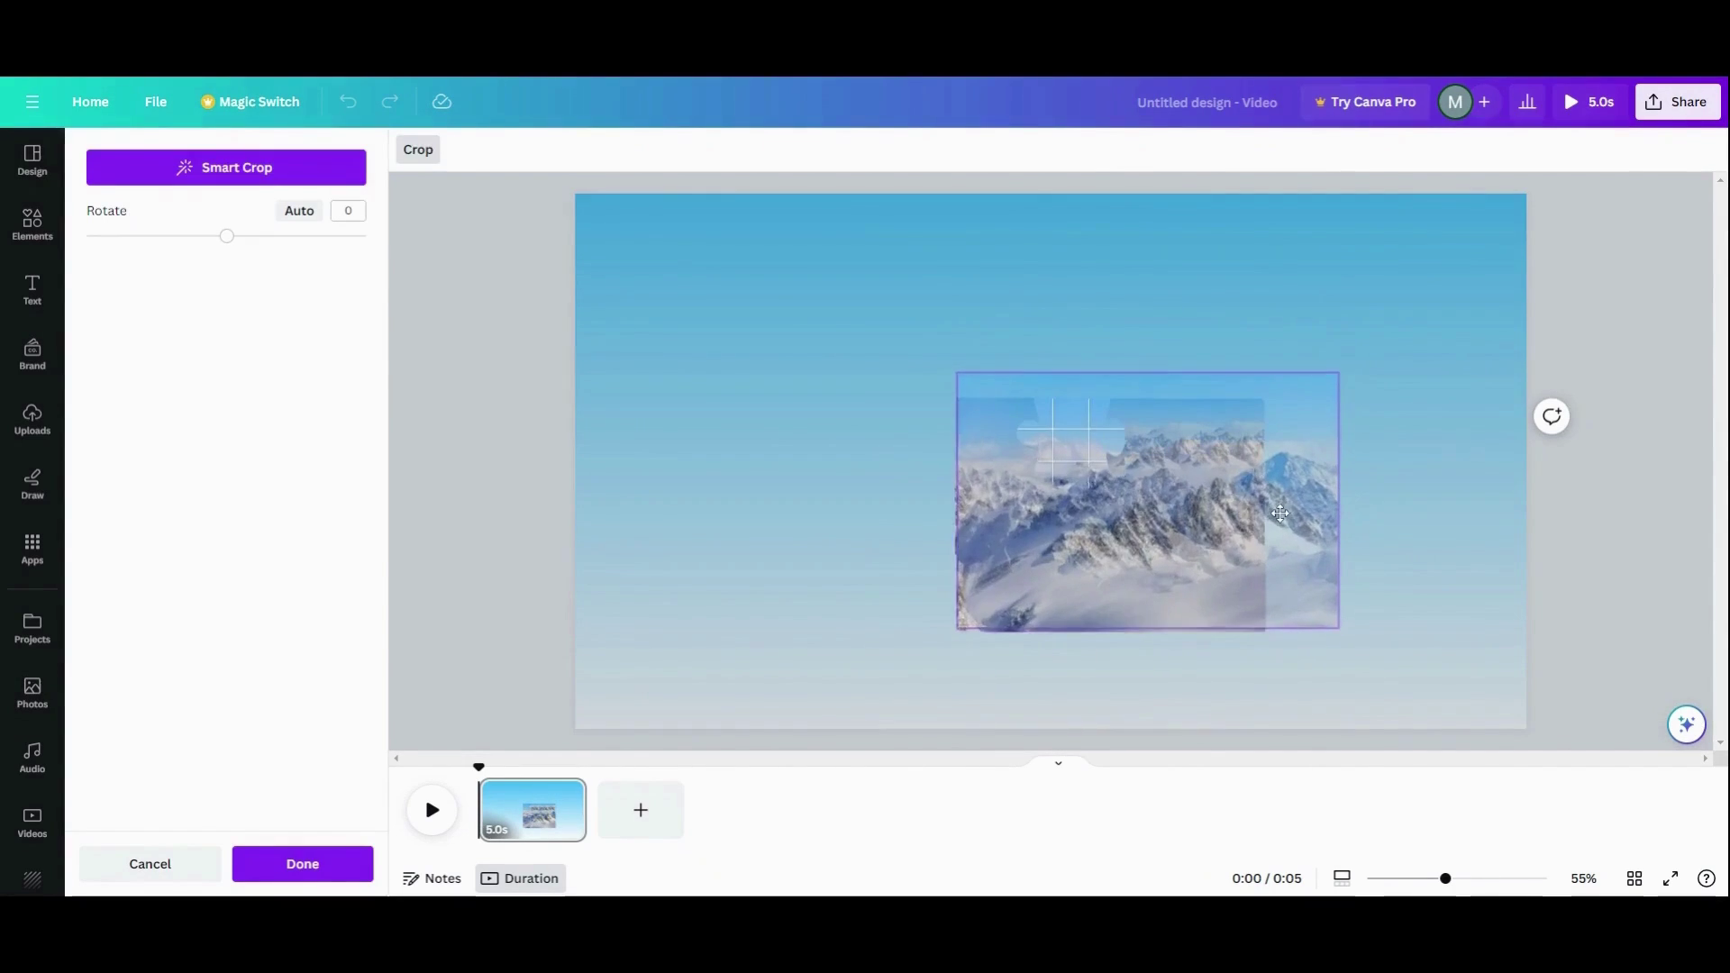
pyautogui.press('Escape')
# Reposition the photo inside the top row's third piece over the puzzle and resize it to the puzzle's size.
pyautogui.doubleClick(1165, 435)
pyautogui.moveTo(1332, 444); pyautogui.dragTo(1246, 505)
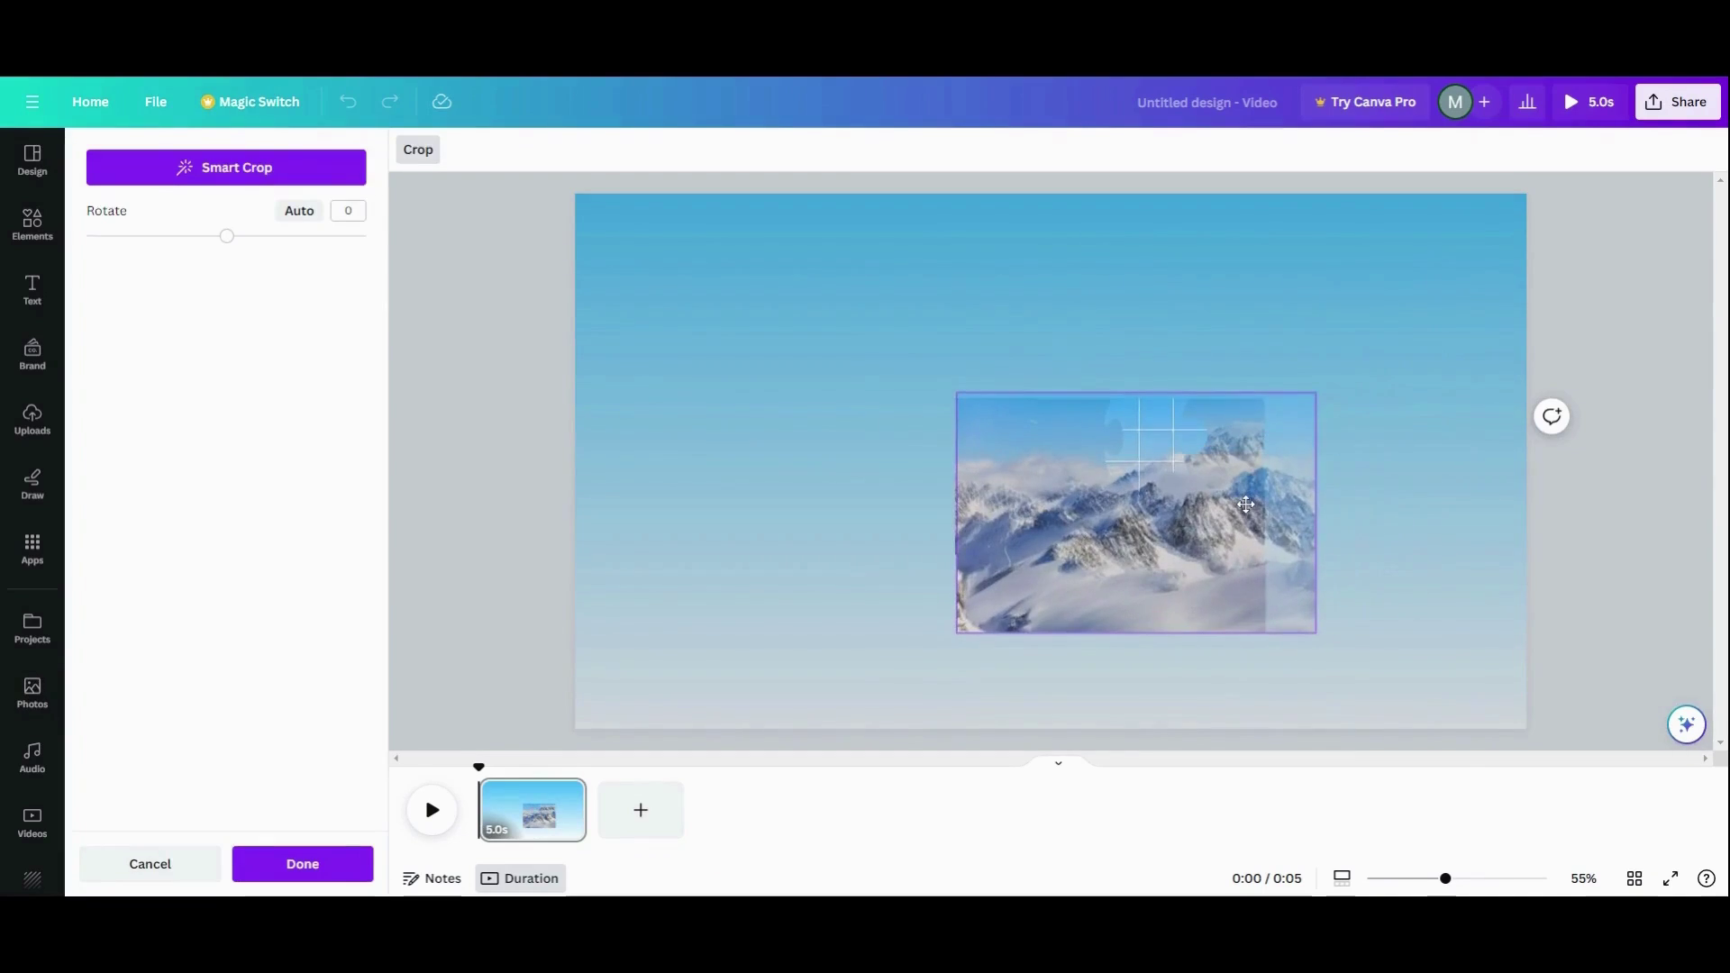
pyautogui.moveTo(1317, 392); pyautogui.dragTo(1310, 398)
pyautogui.press('Escape')
# Enlarge and align the photo inside the top-right piece to complete the continuous mountain image.
pyautogui.doubleClick(1233, 438)
pyautogui.moveTo(1153, 490); pyautogui.dragTo(956, 622)
pyautogui.moveTo(1123, 532); pyautogui.dragTo(1127, 529)
pyautogui.moveTo(1294, 396)
pyautogui.mouseDown()
pyautogui.moveTo(1335, 368)
pyautogui.moveTo(1306, 393)
pyautogui.mouseUp()
pyautogui.click(737, 694)
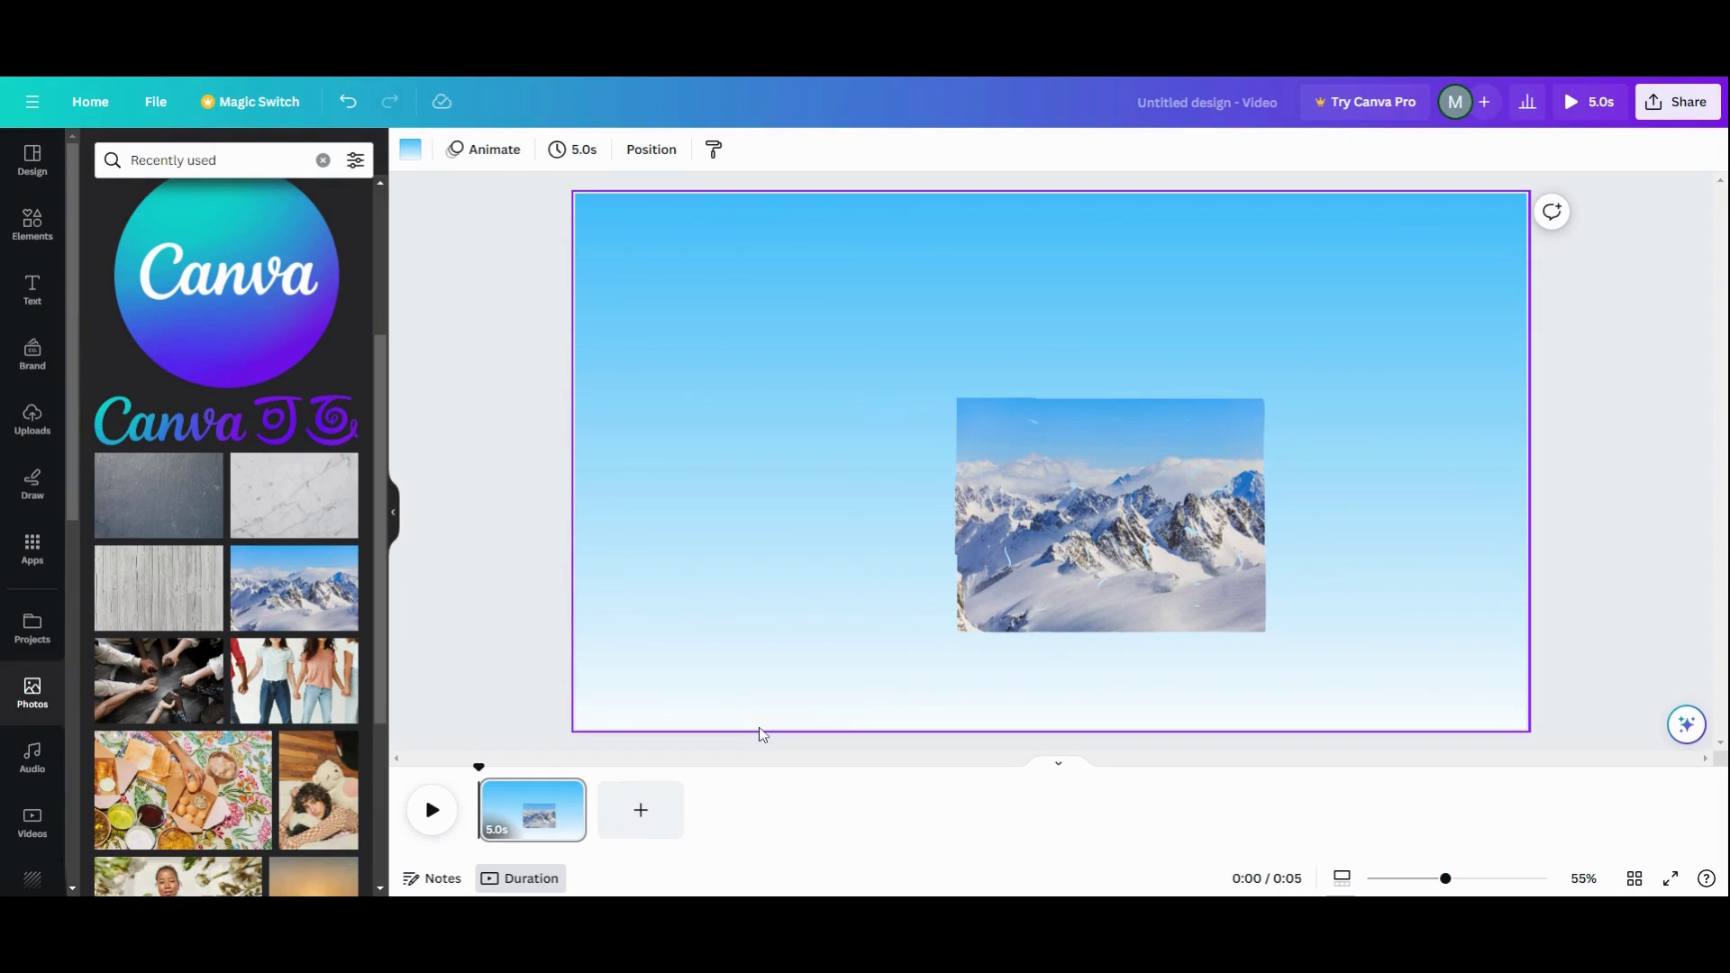
# Nudge the middle row's first piece rightward to line it up with the puzzle's left edge.
pyautogui.click(989, 527)
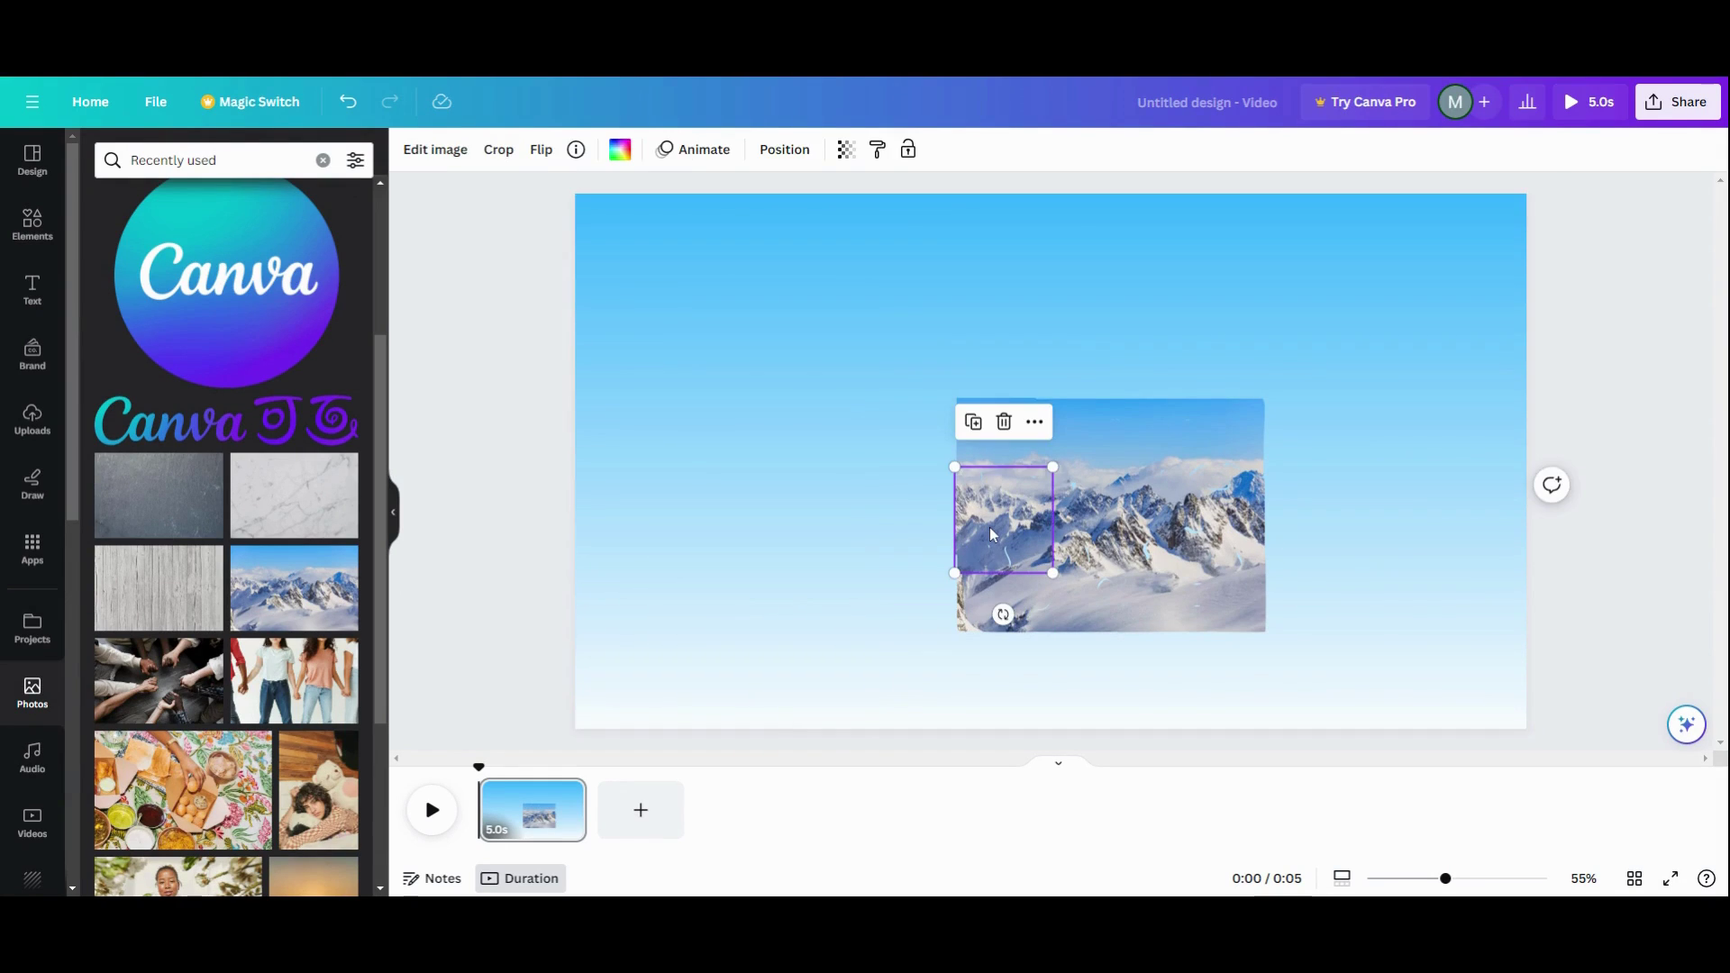
pyautogui.press('Right')
pyautogui.press('Right')
pyautogui.press('Right')
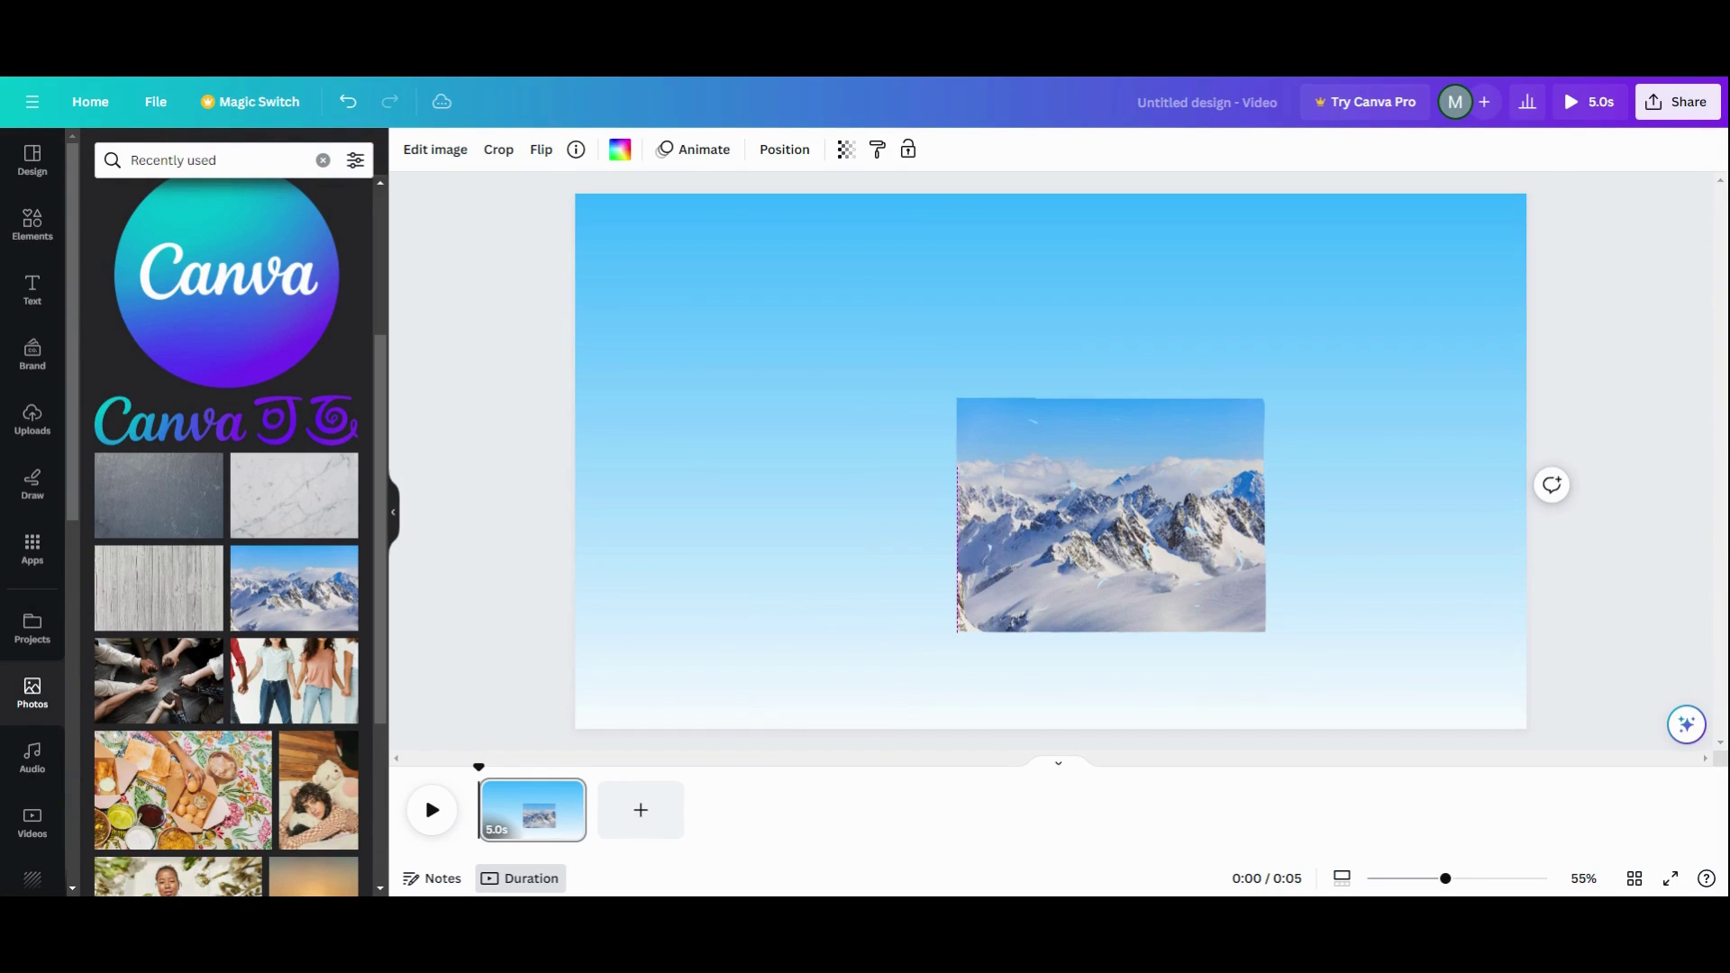
pyautogui.press('Right')
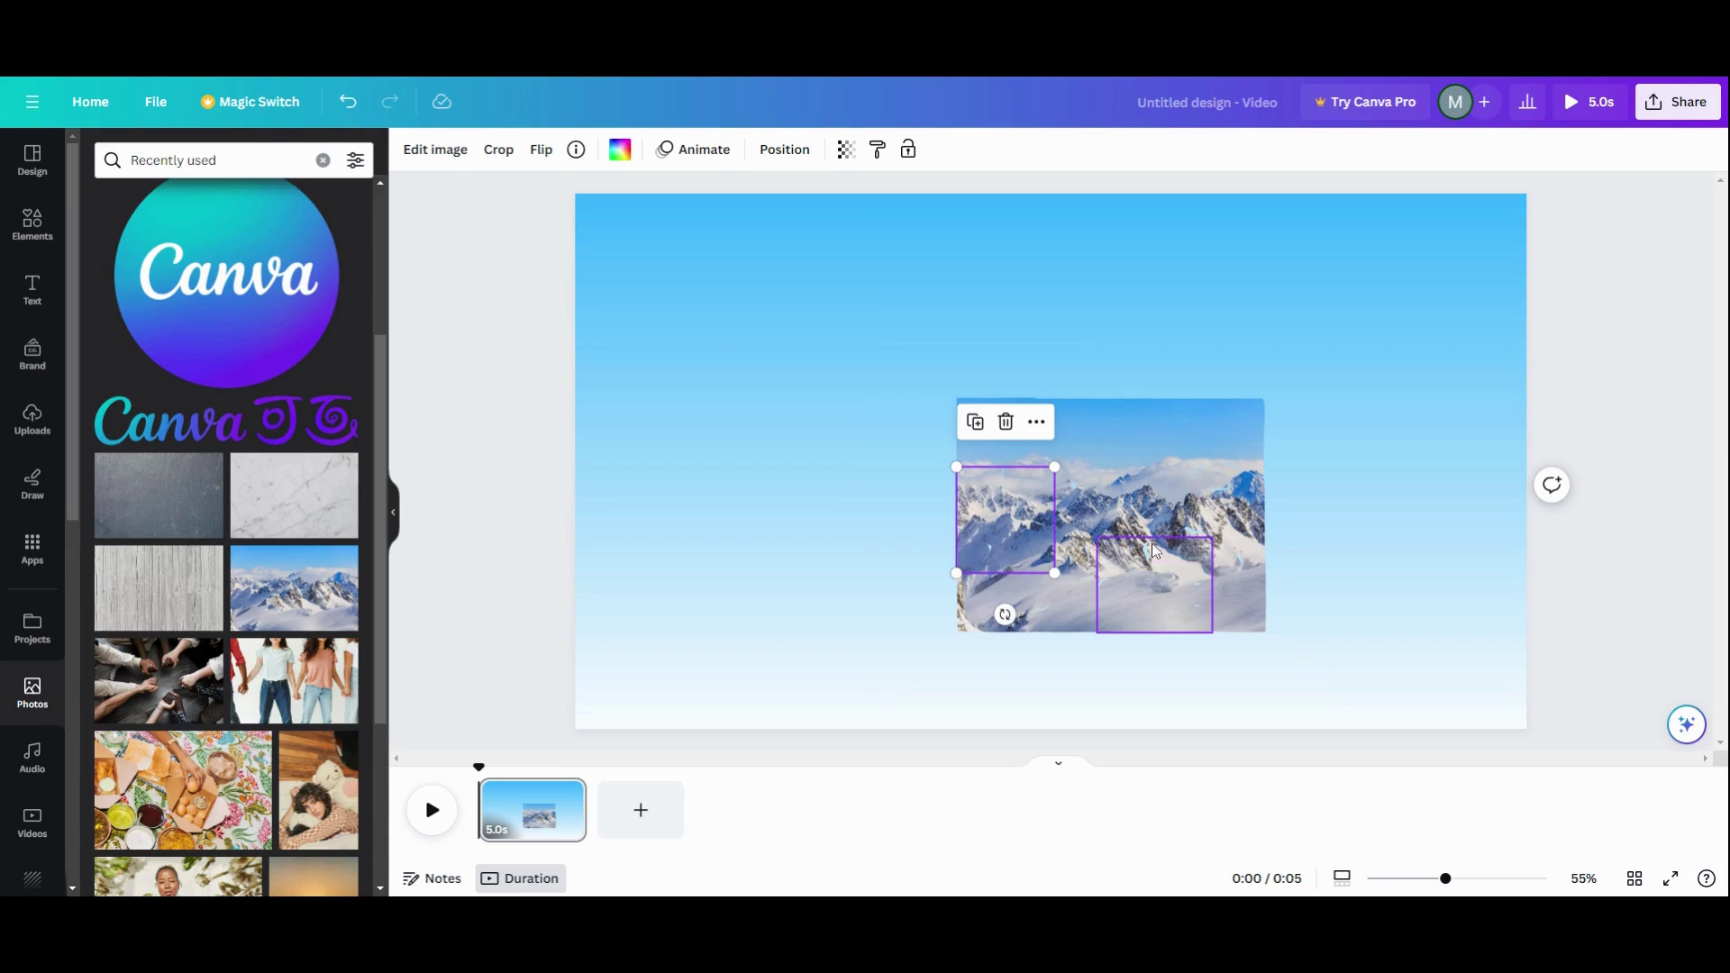
# Shift the bottom row's third piece slightly left to close the gap with its neighbour.
pyautogui.click(1159, 562)
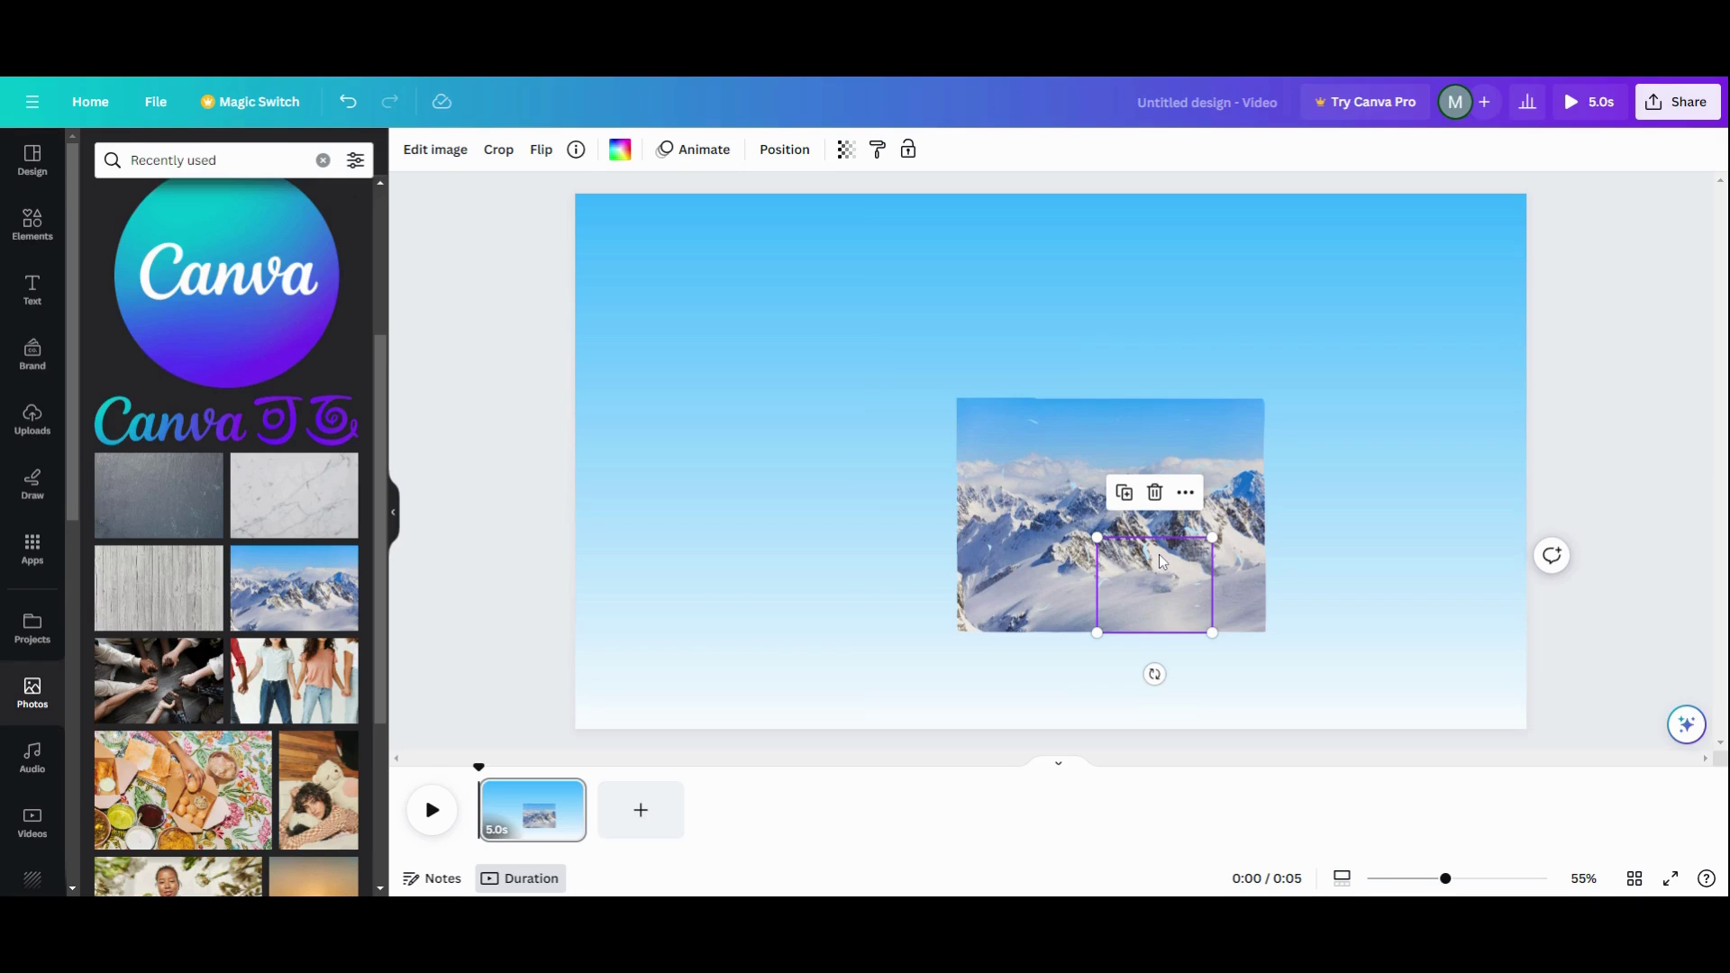
pyautogui.press('Escape')
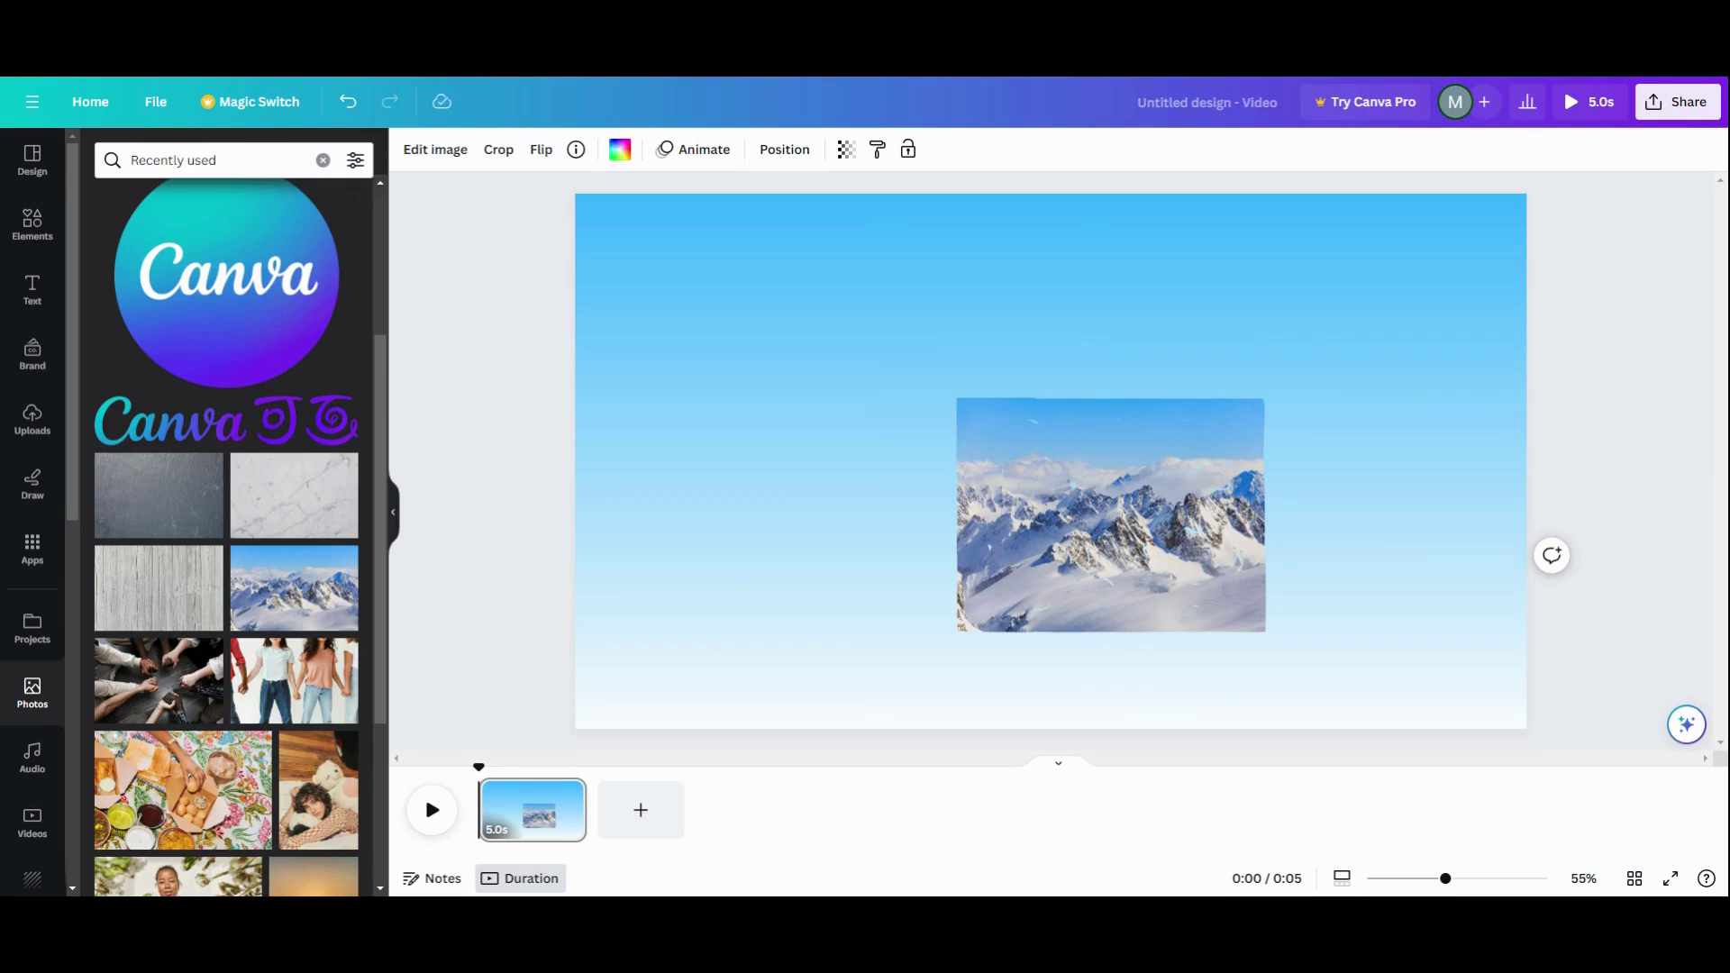
pyautogui.click(1158, 562)
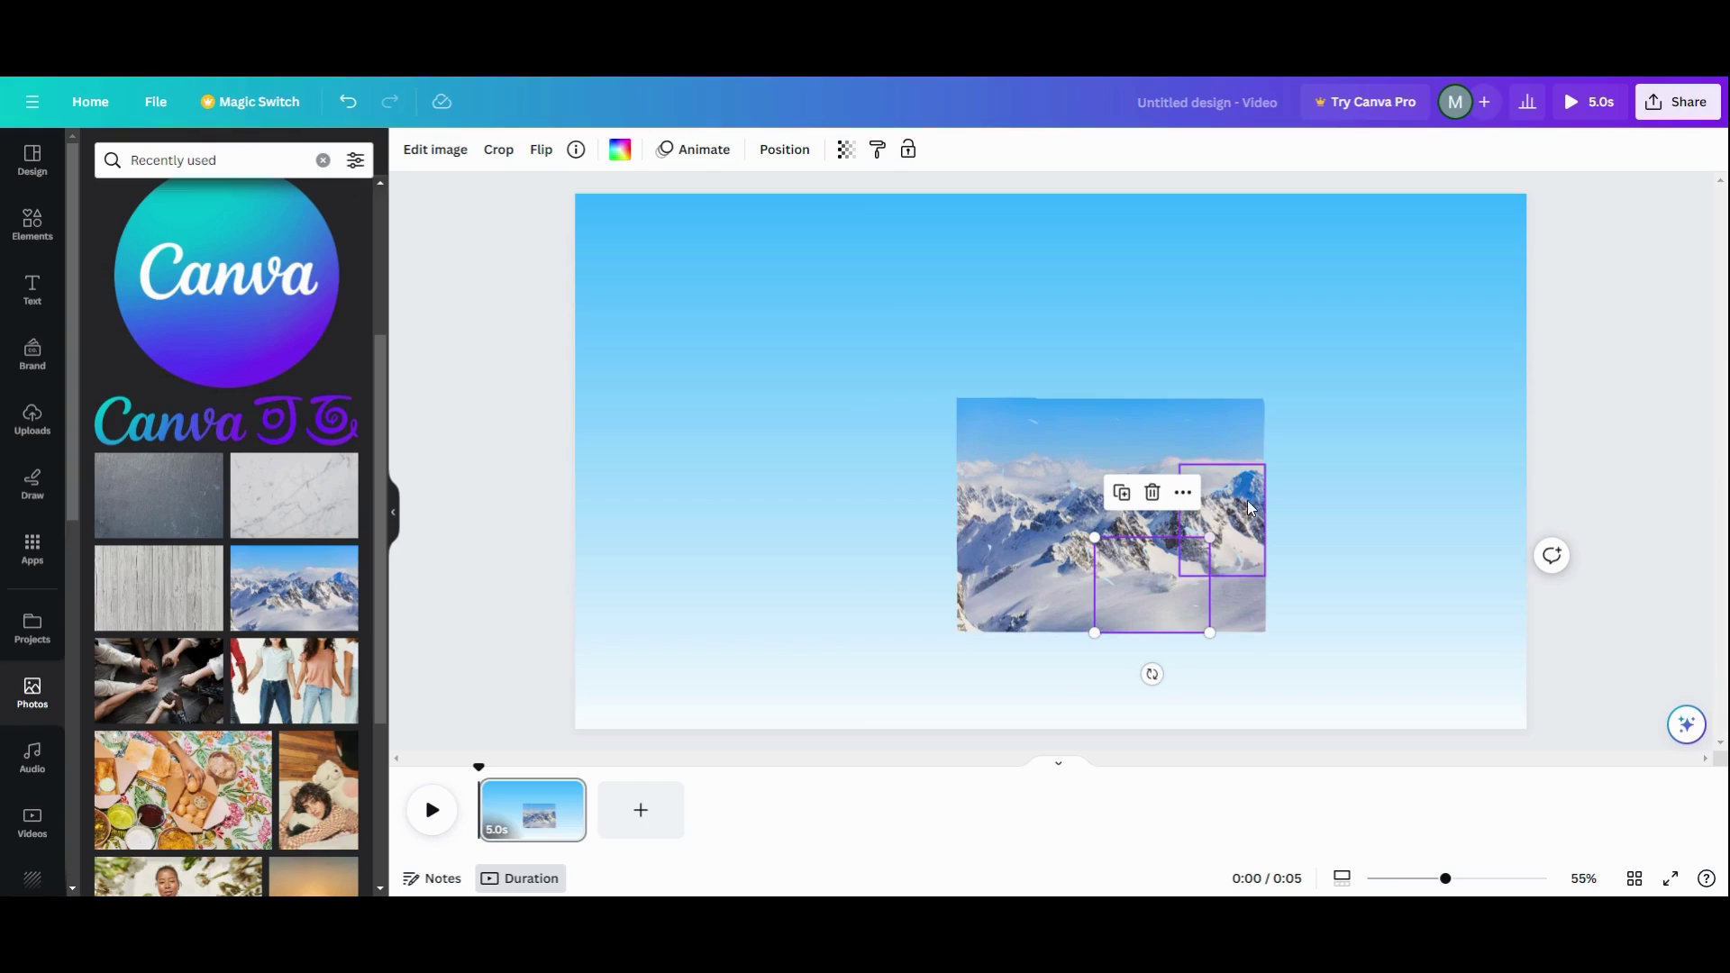
# Nudge the top row's fourth, third and first pieces vertically to even out the puzzle's upper edge.
pyautogui.click(1198, 434)
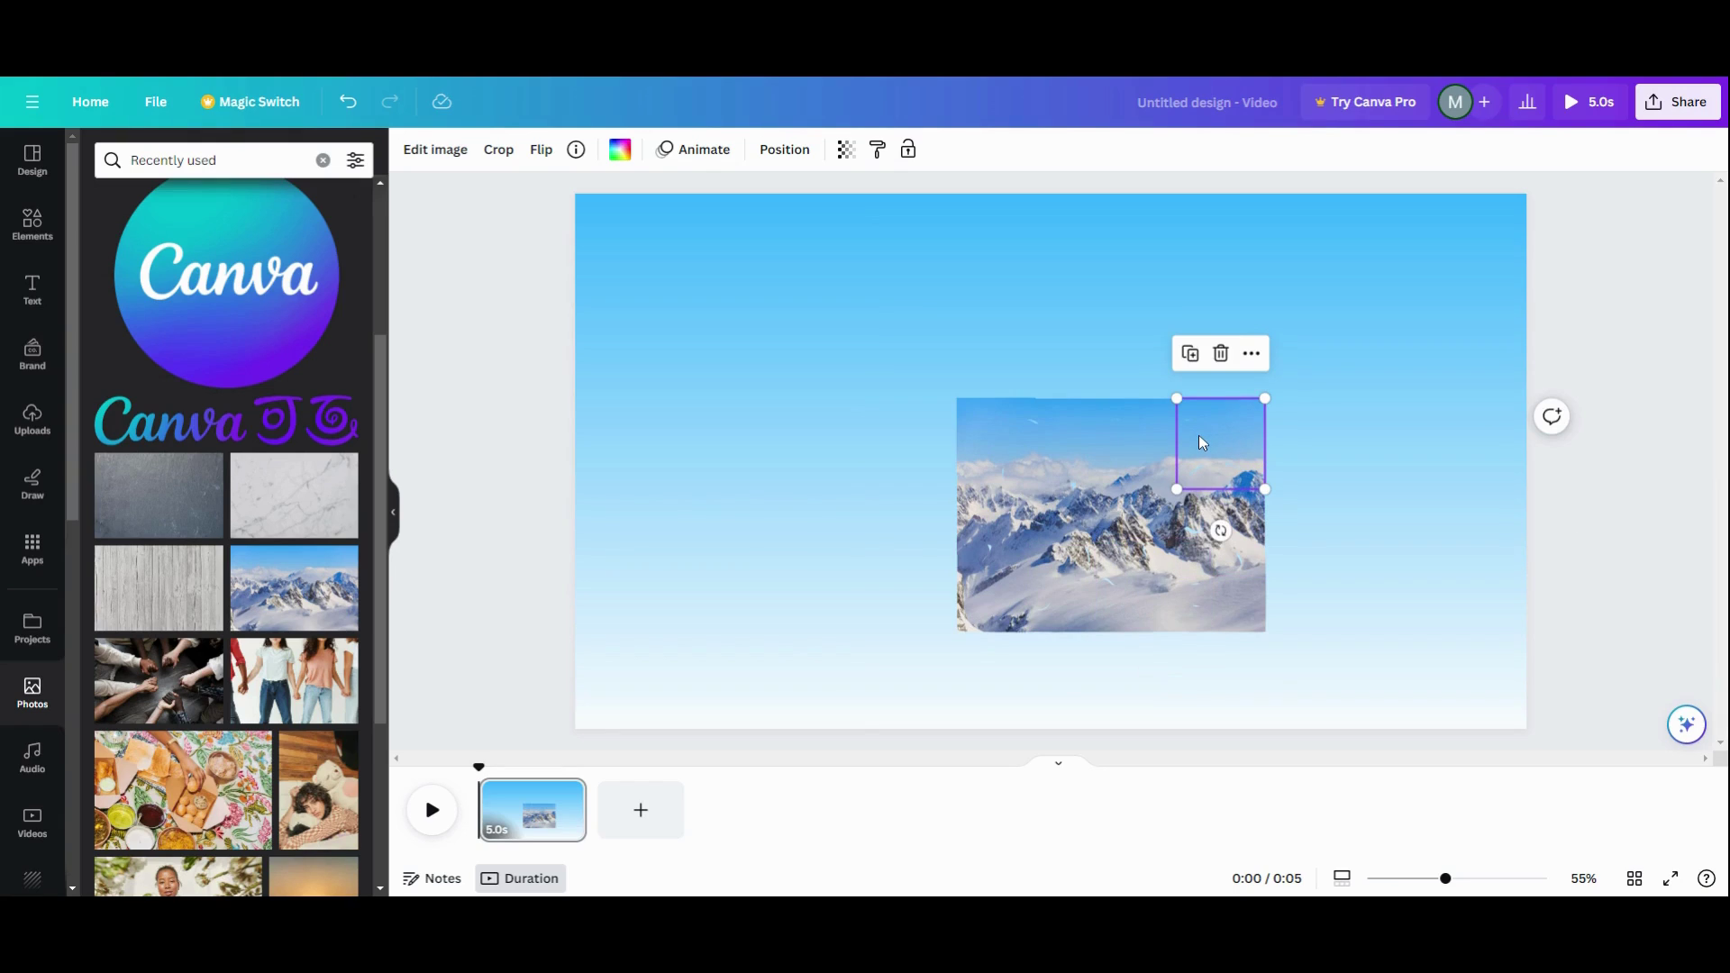
pyautogui.moveTo(1199, 438); pyautogui.dragTo(1199, 439)
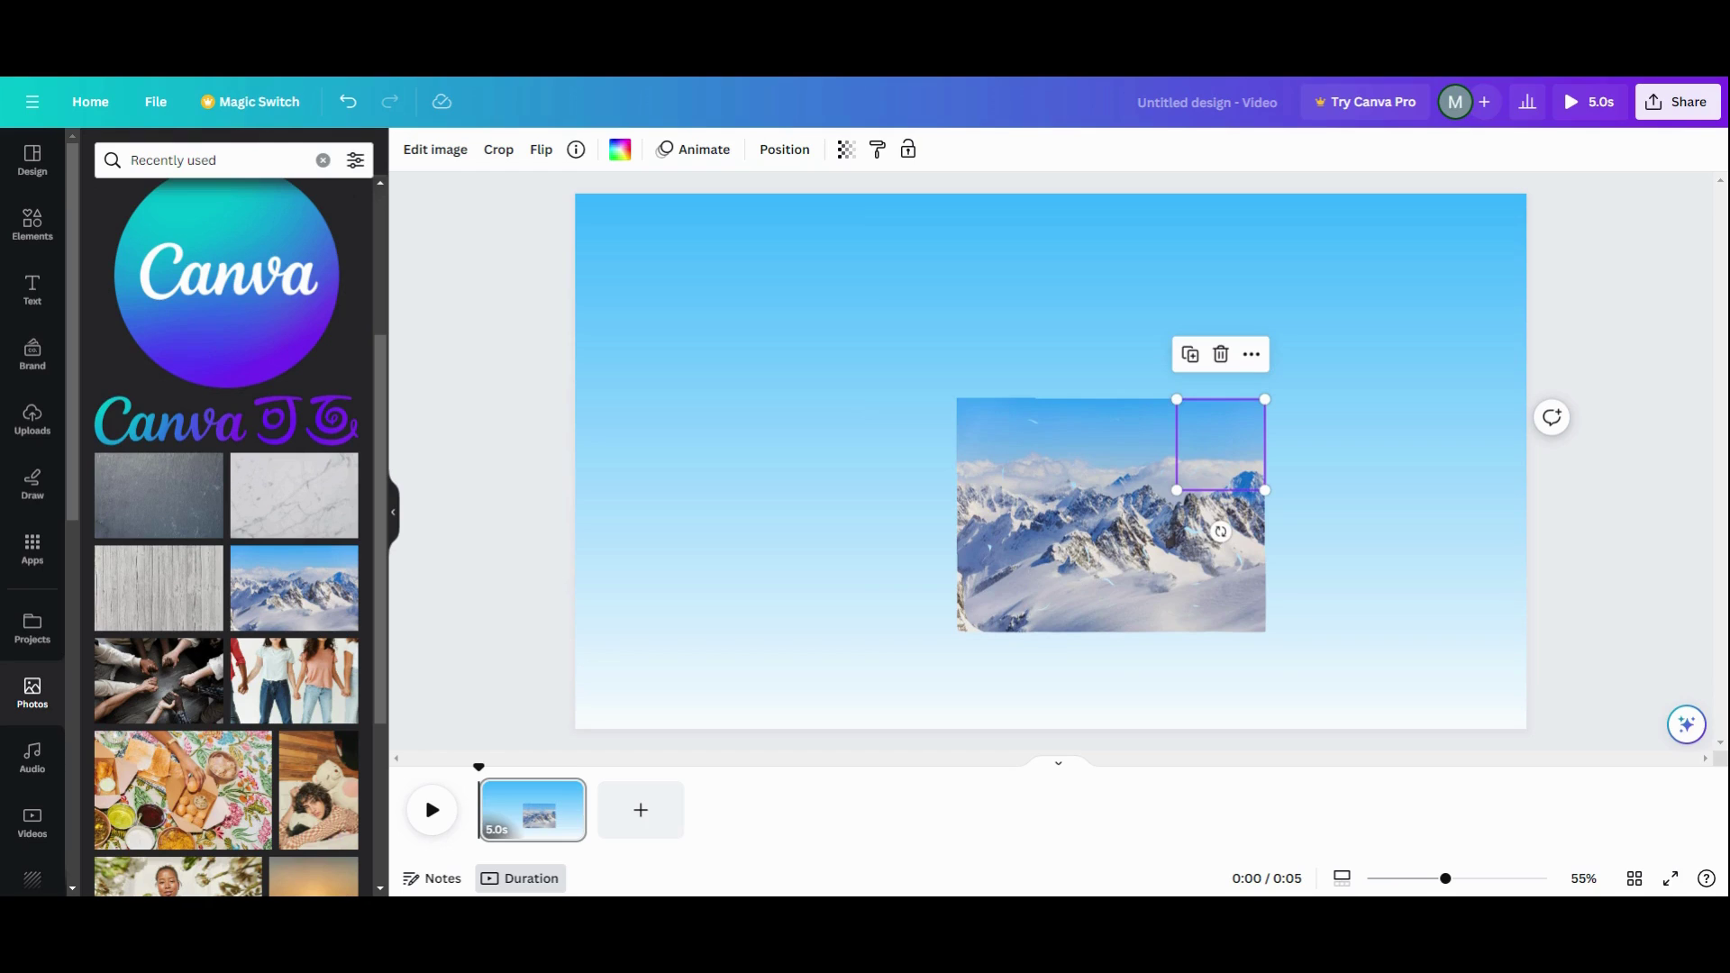
pyautogui.click(1140, 422)
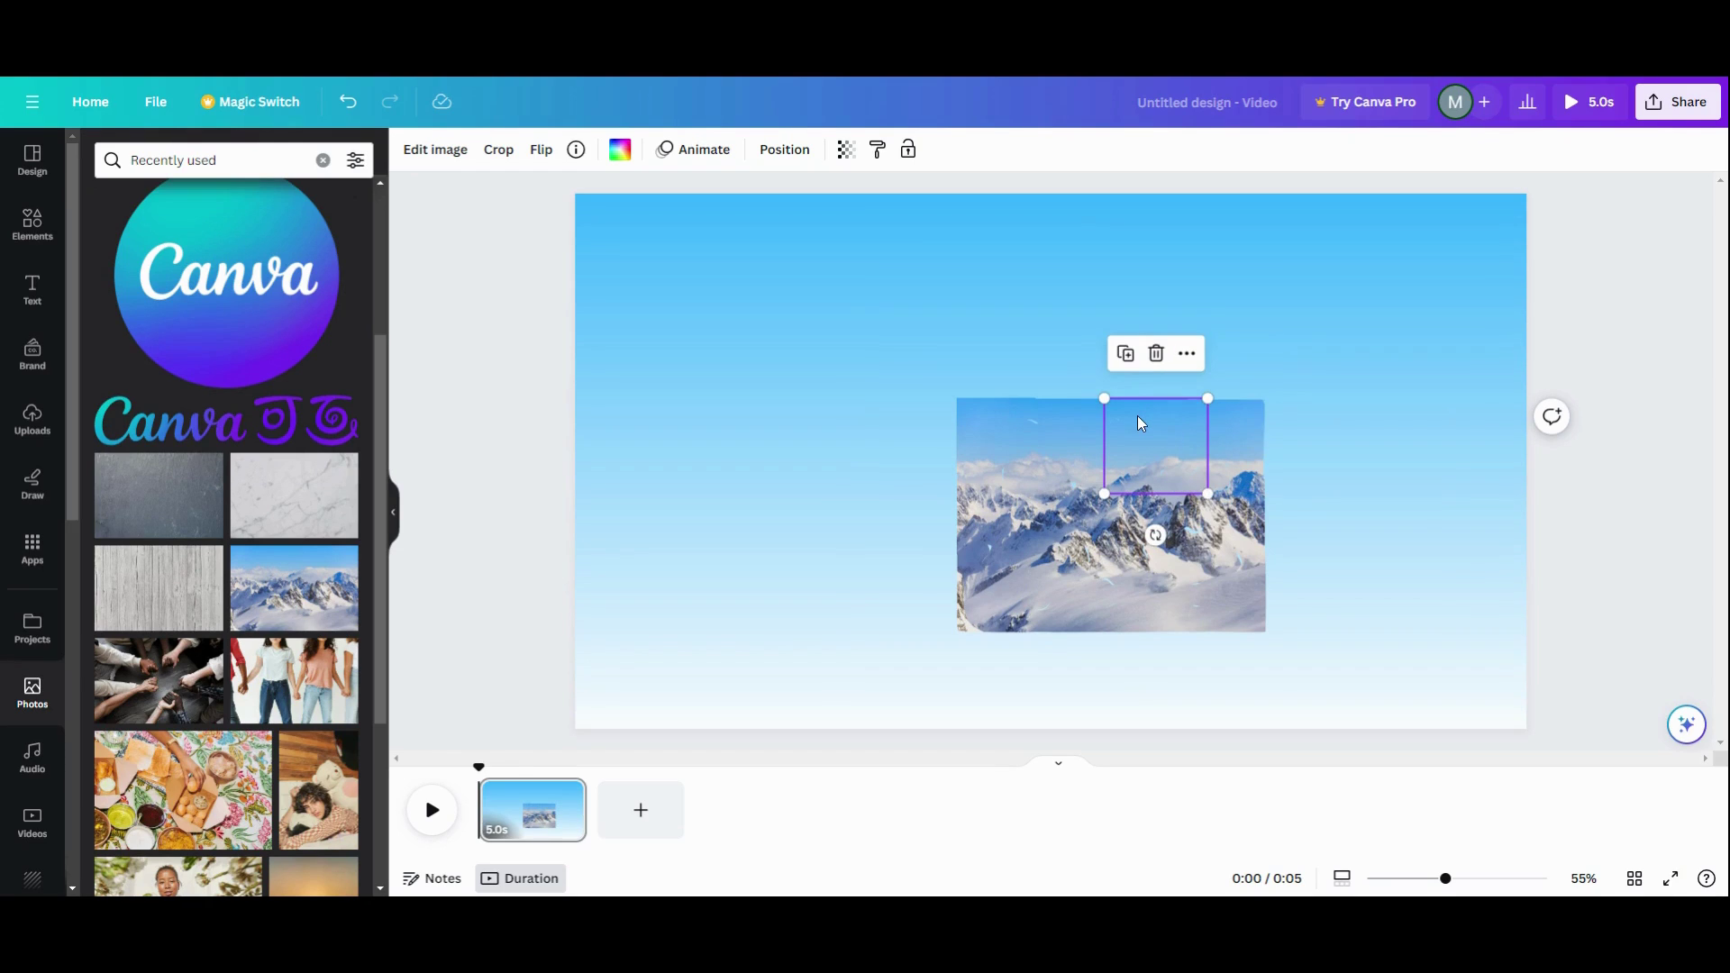
pyautogui.moveTo(1139, 420); pyautogui.dragTo(1139, 419)
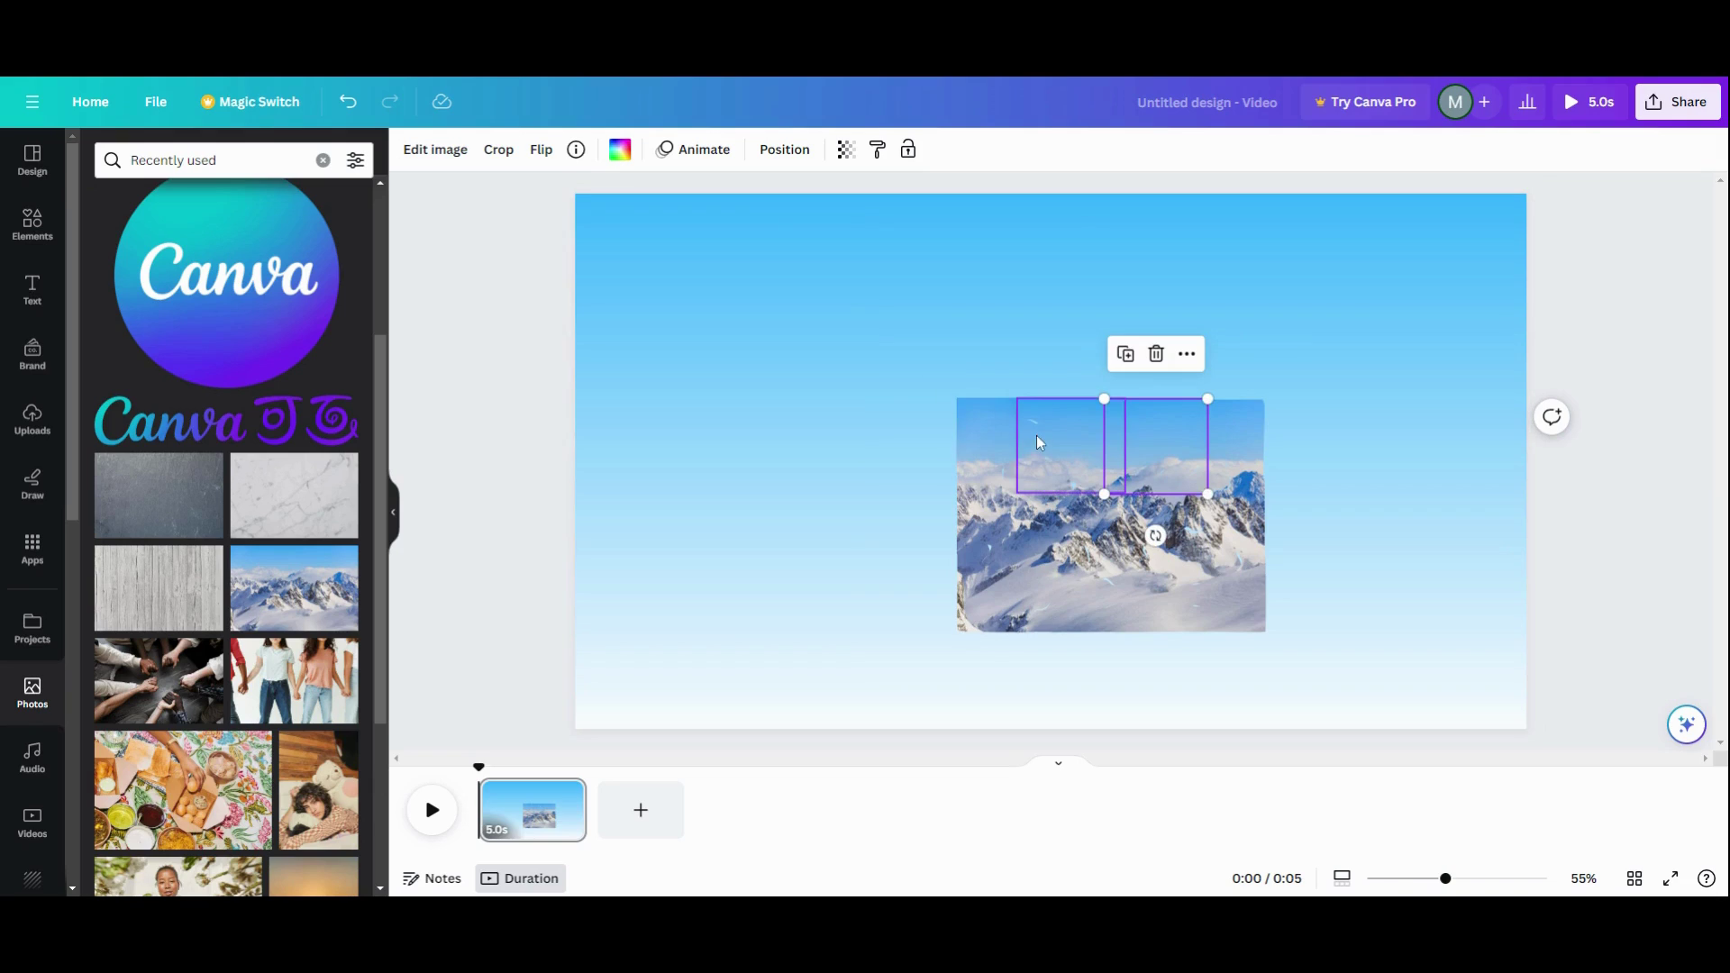
pyautogui.click(991, 436)
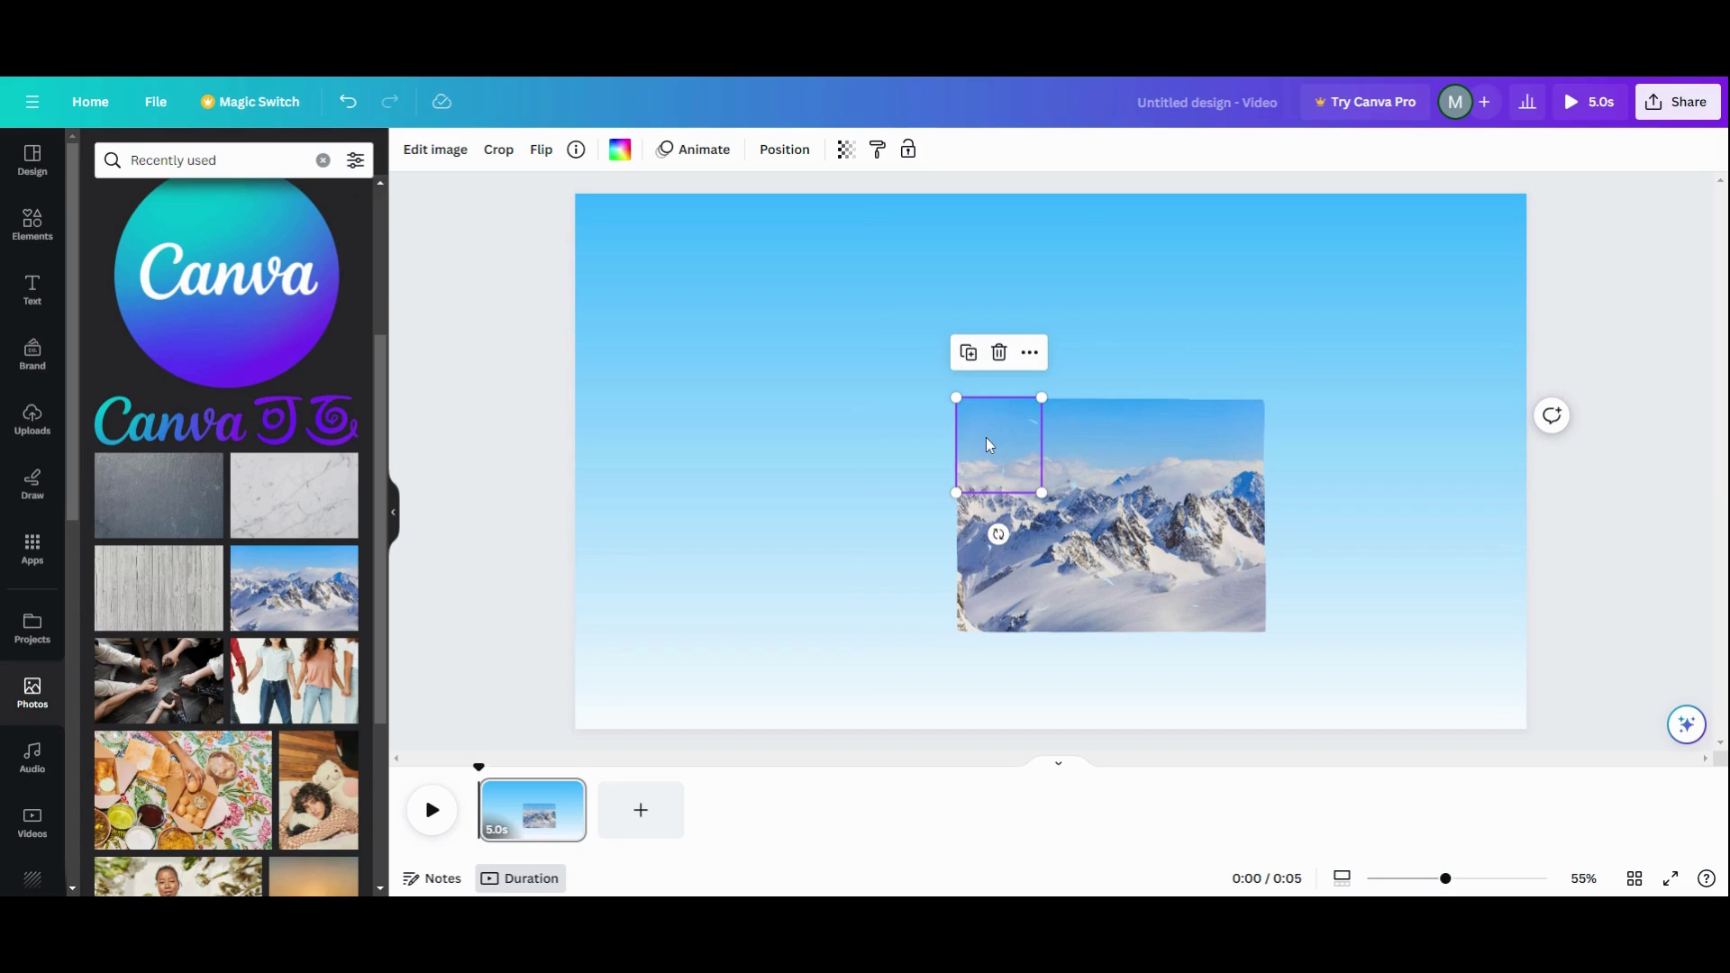
pyautogui.moveTo(986, 438); pyautogui.dragTo(986, 438)
# Duplicate the page containing the assembled mountain puzzle.
pyautogui.moveTo(561, 802)
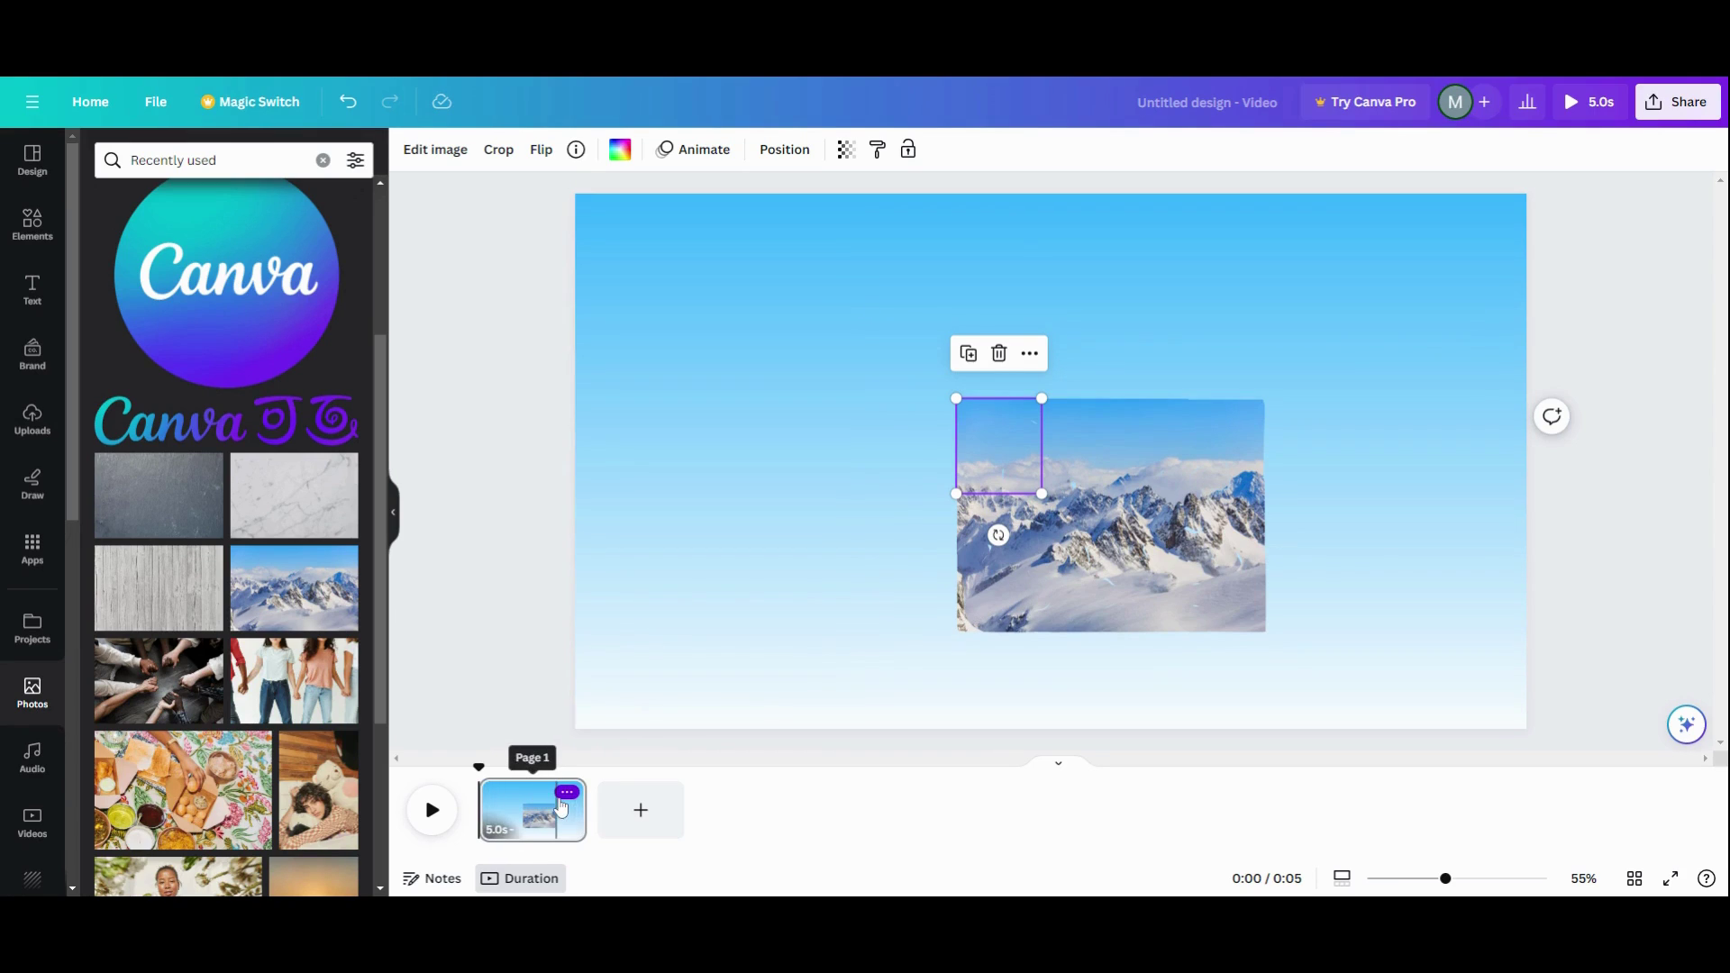
pyautogui.click(566, 793)
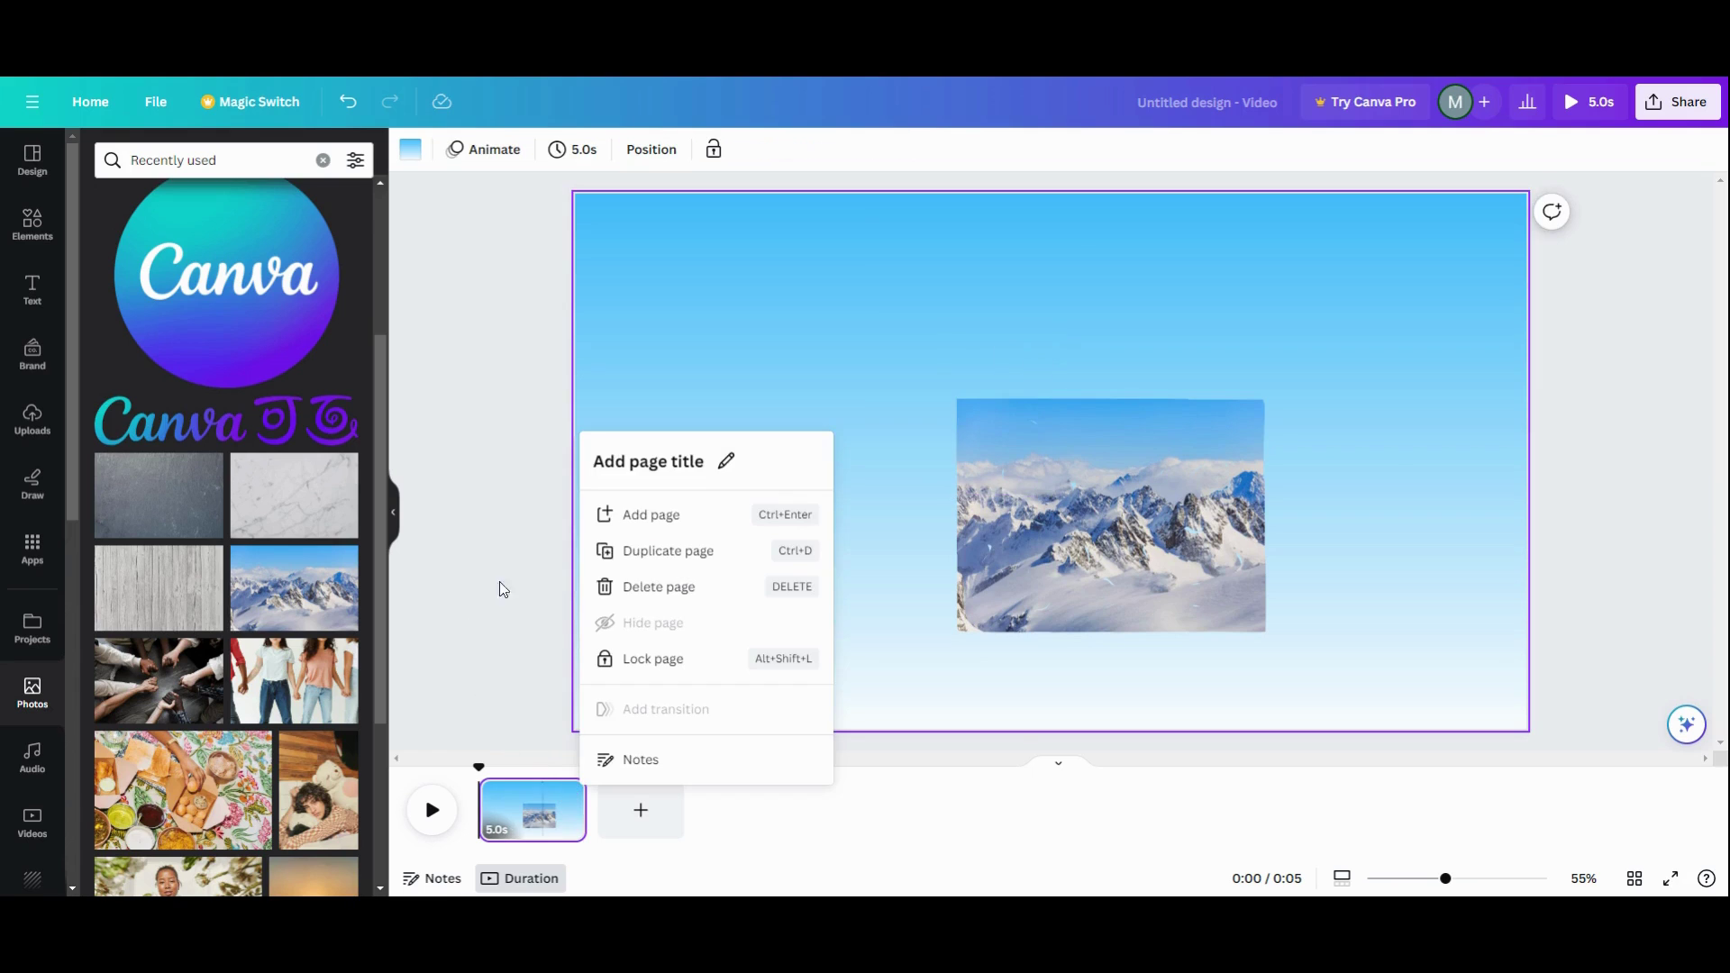
pyautogui.click(665, 553)
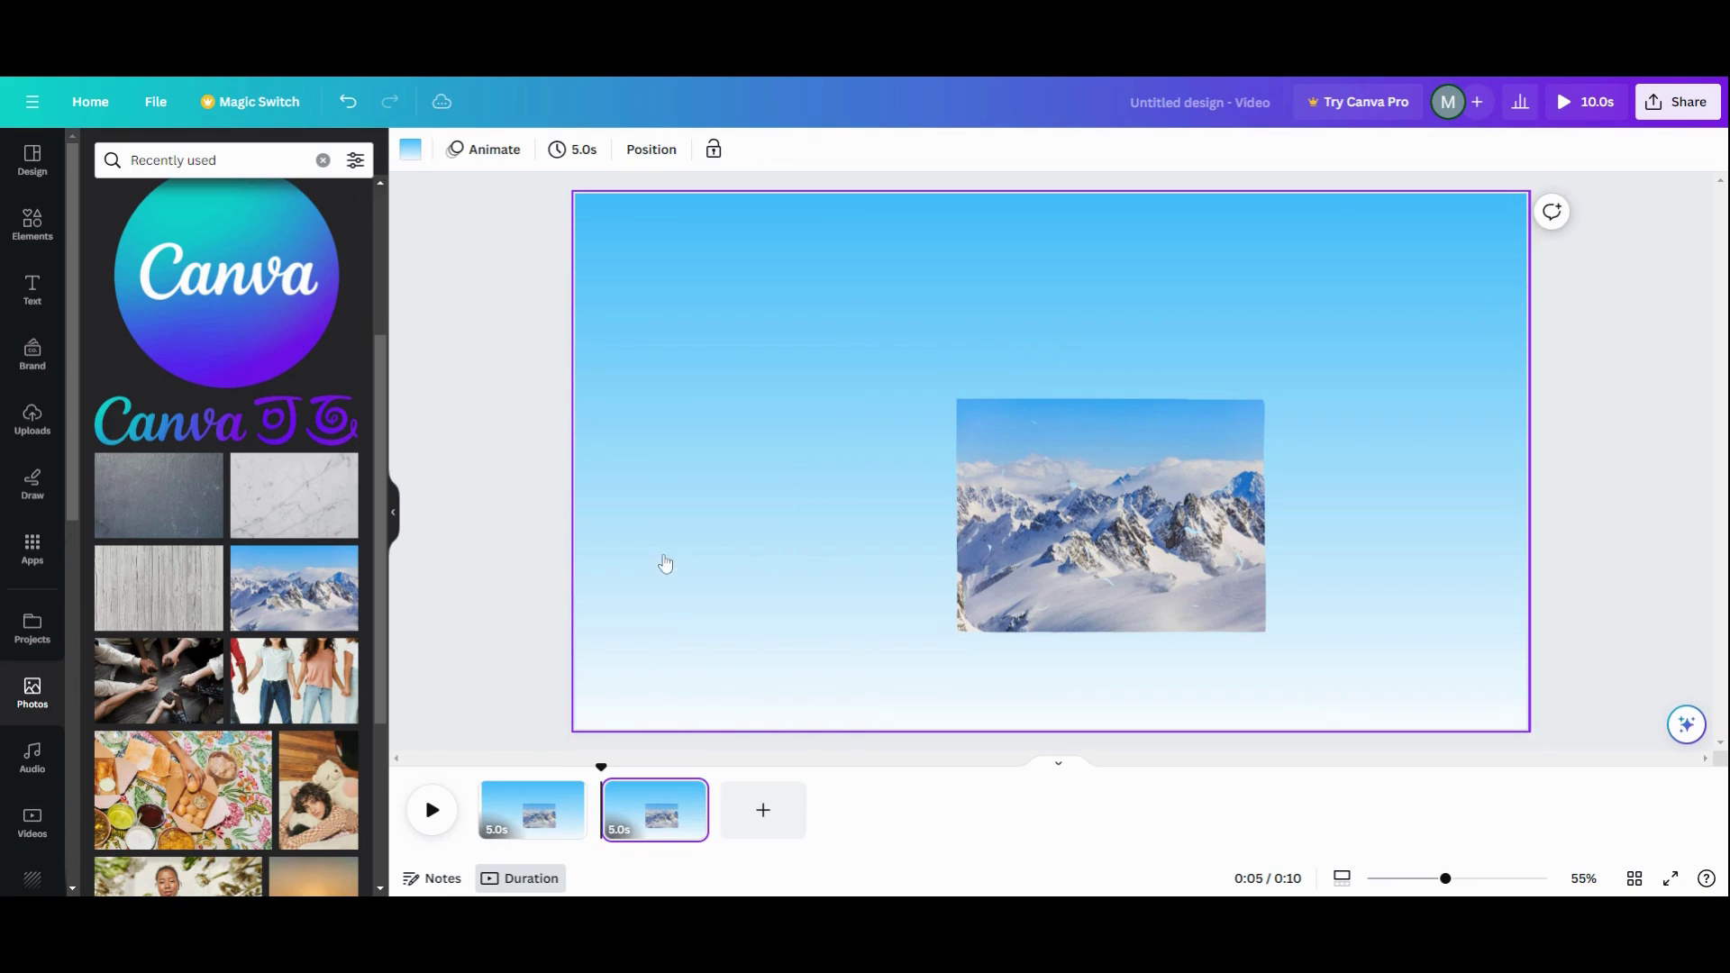
# Add the snowy mountain photo to the second page, shrink it and place it in the page's upper-left area, clear of the puzzle.
pyautogui.click(253, 587)
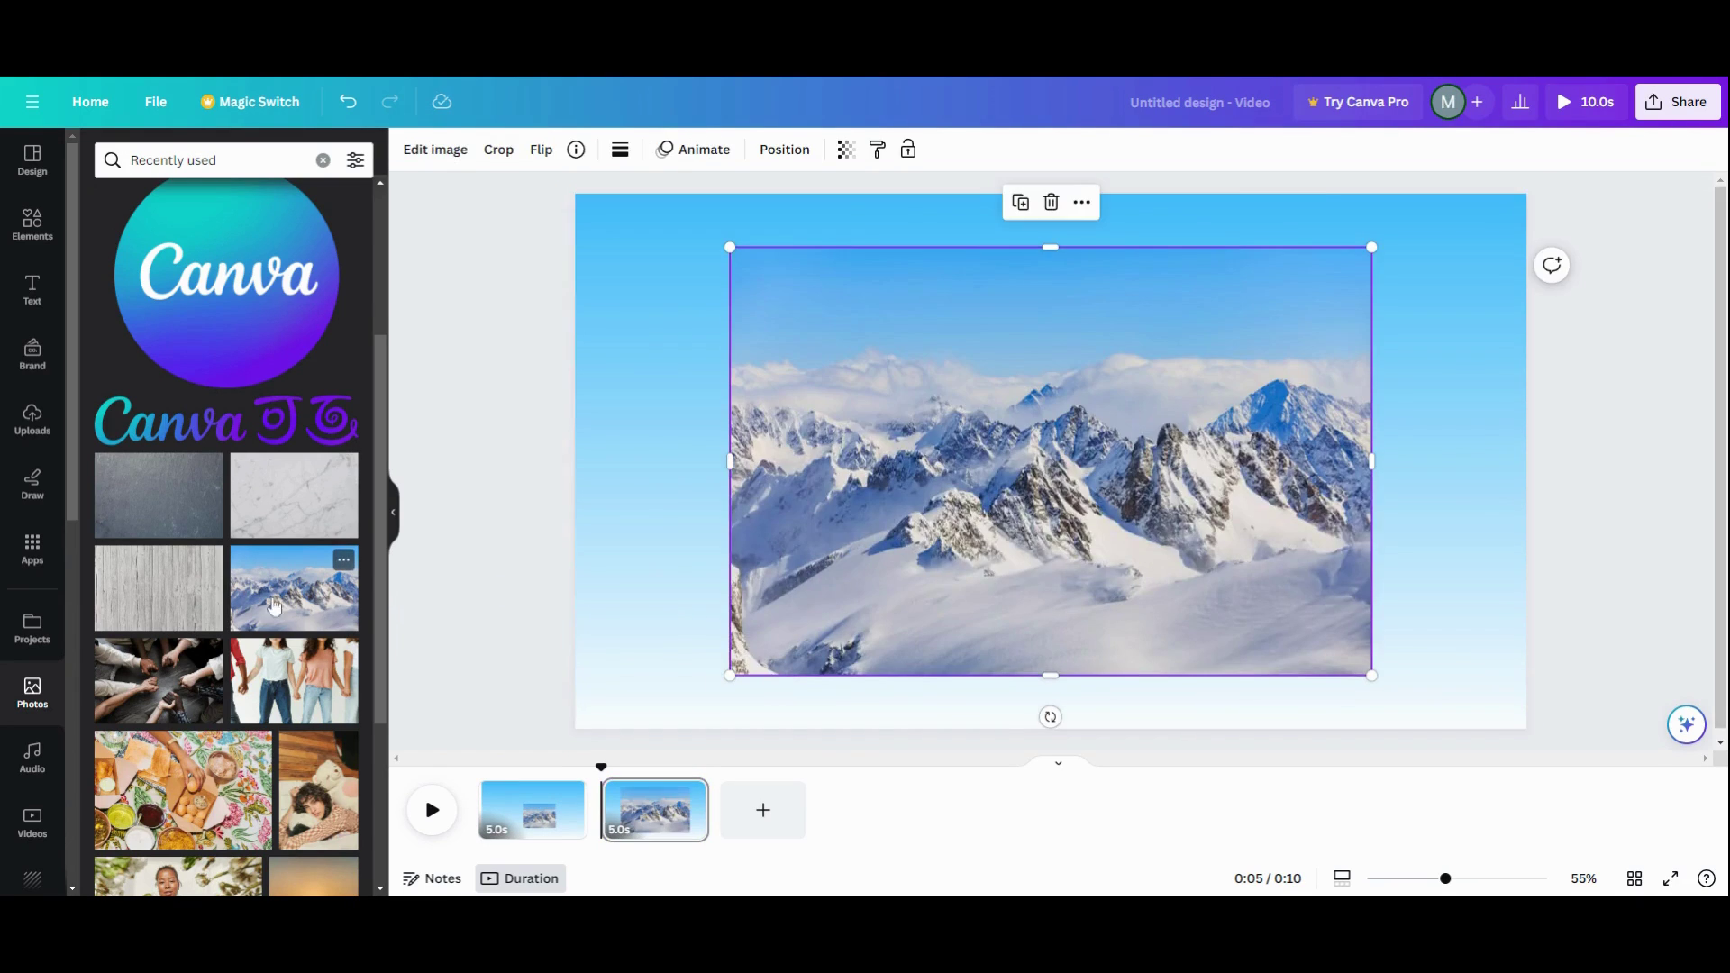
pyautogui.moveTo(730, 247); pyautogui.dragTo(1017, 413)
pyautogui.moveTo(1048, 590); pyautogui.dragTo(613, 379)
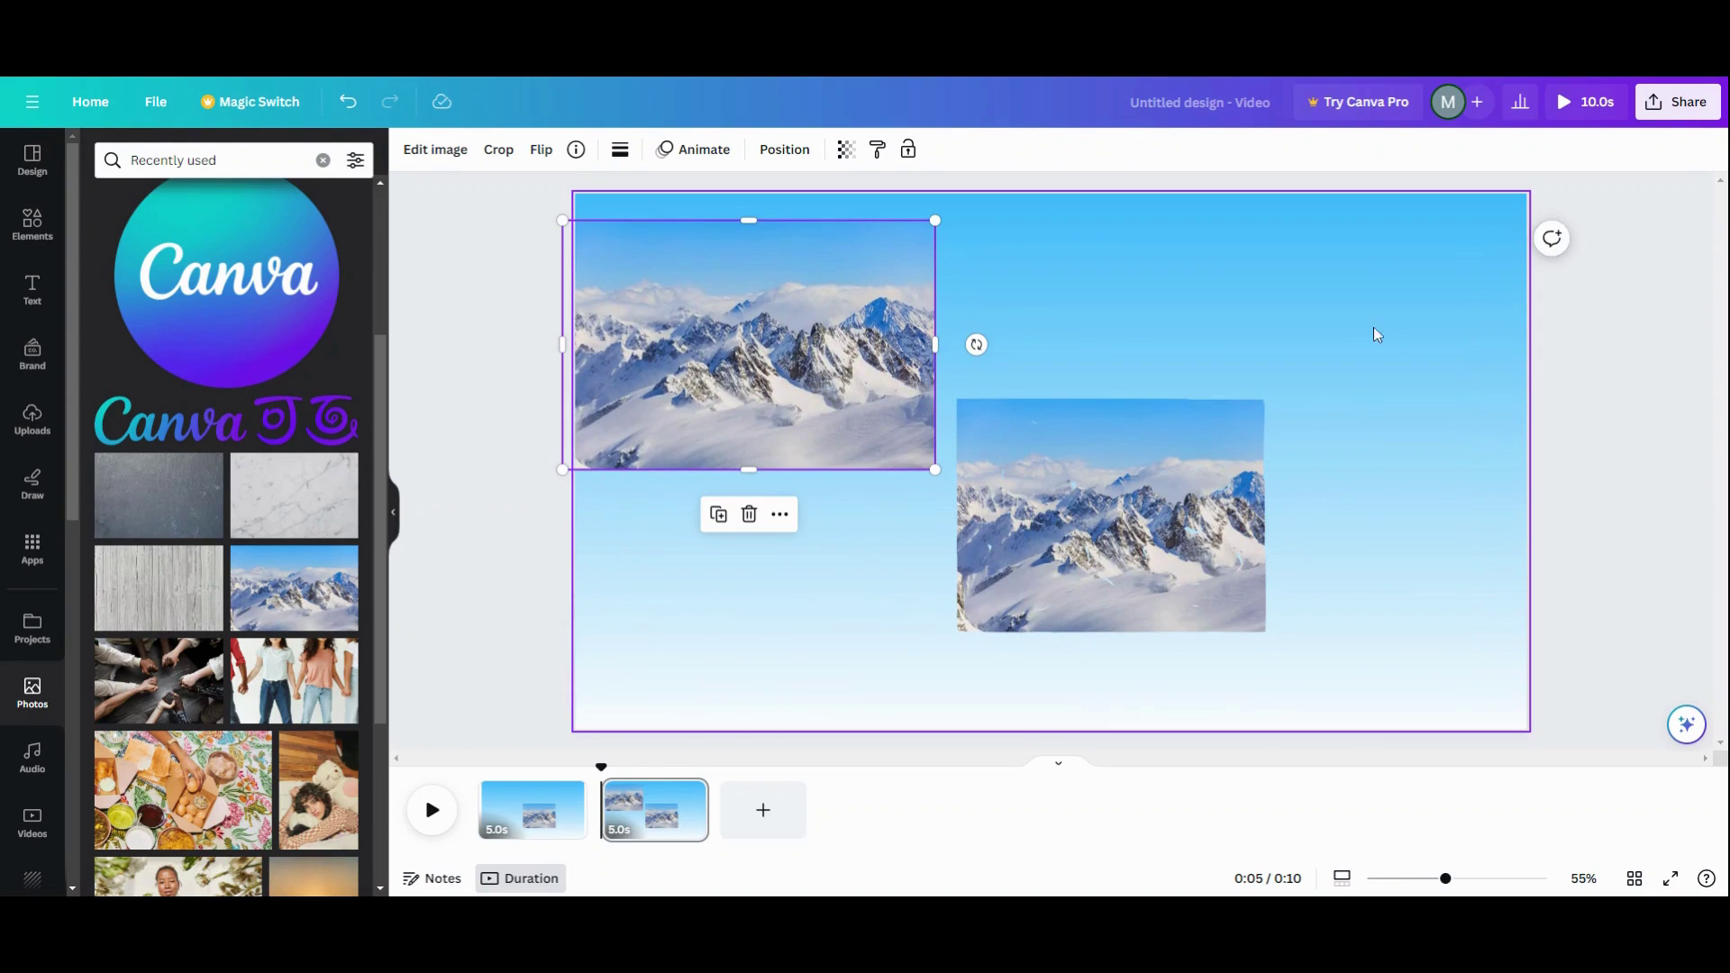
# Lock all the assembled puzzle pieces on the second page.
pyautogui.moveTo(1325, 307); pyautogui.dragTo(966, 625)
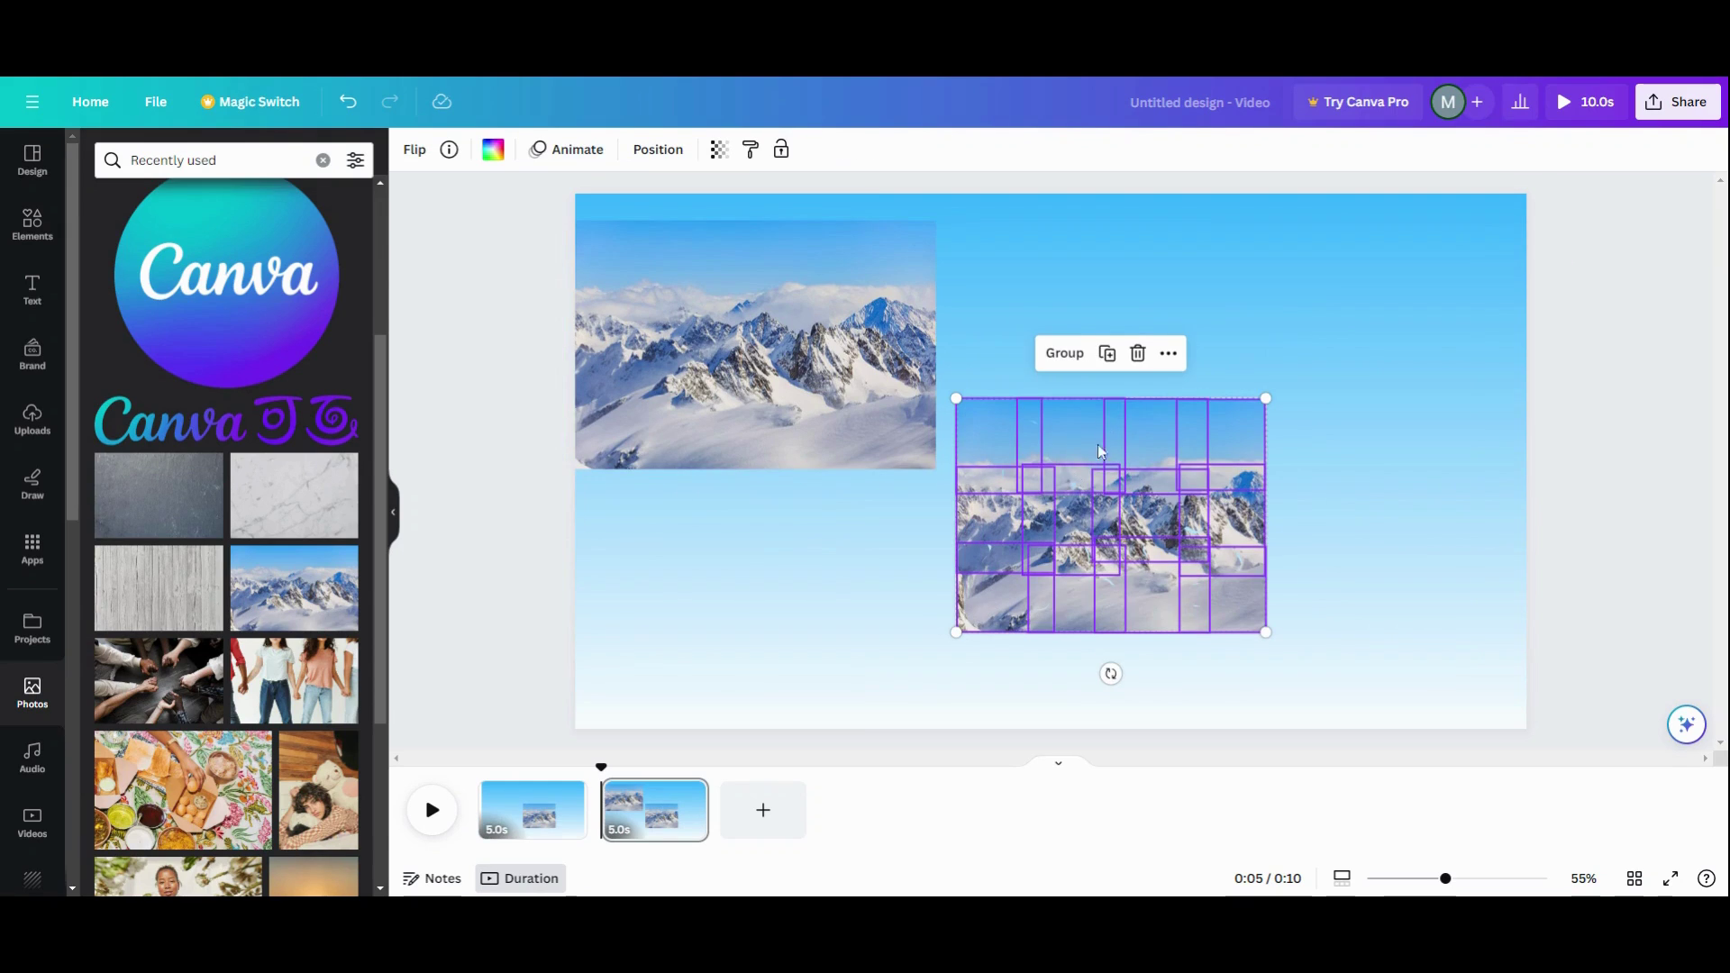
pyautogui.click(791, 150)
pyautogui.click(768, 564)
# Place the whole mountain photo over the locked puzzle, then scale and crop it to the puzzle's exact outline.
pyautogui.moveTo(749, 344); pyautogui.dragTo(1107, 515)
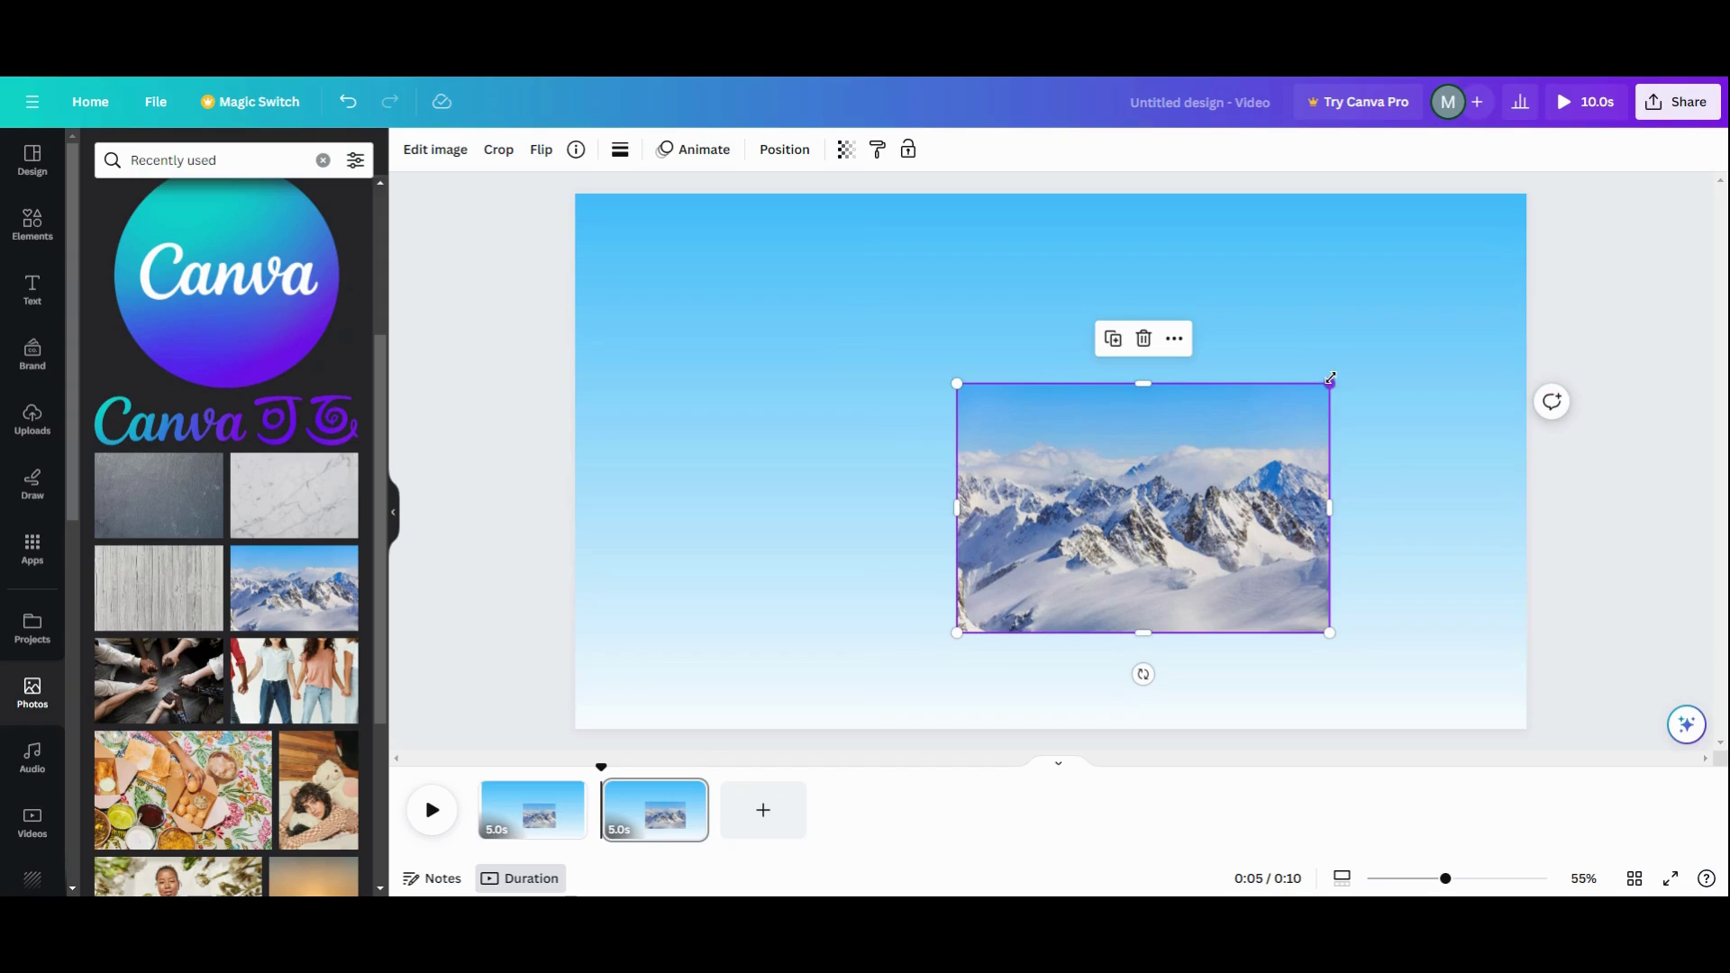
pyautogui.moveTo(1328, 382); pyautogui.dragTo(1304, 400)
pyautogui.moveTo(1308, 515); pyautogui.dragTo(1265, 517)
pyautogui.click(1327, 560)
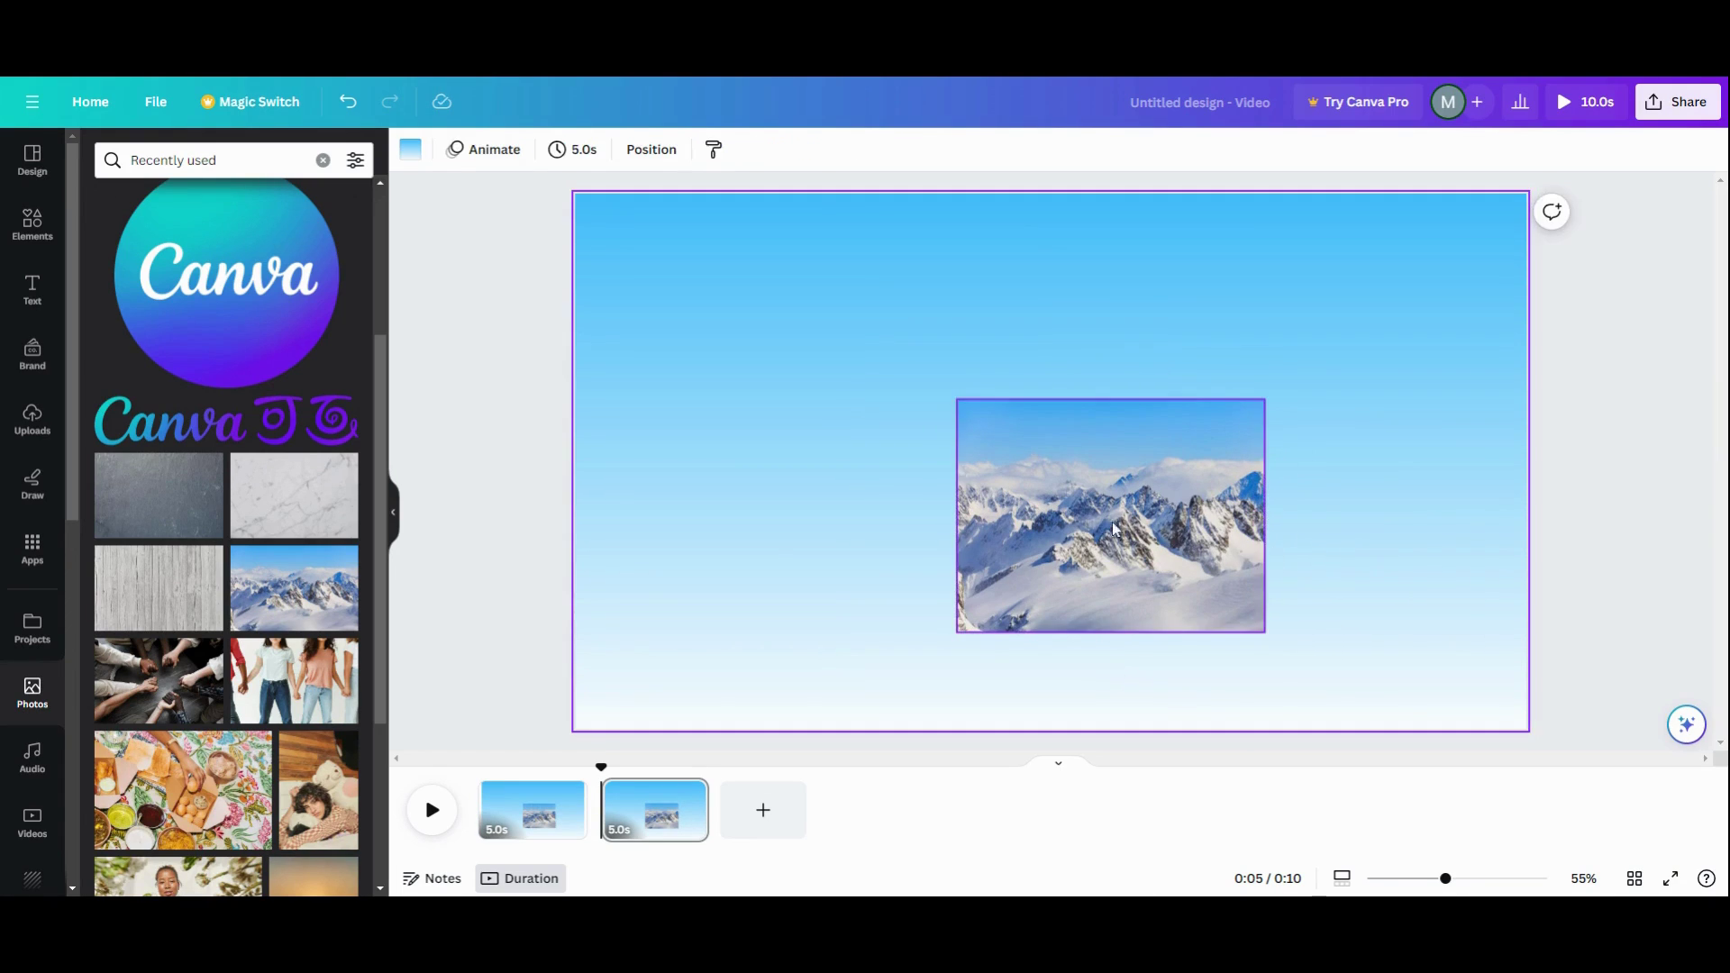
# Reorder the second page's layers so the whole mountain photo sits beneath all puzzle pieces, just above the background.
pyautogui.click(648, 160)
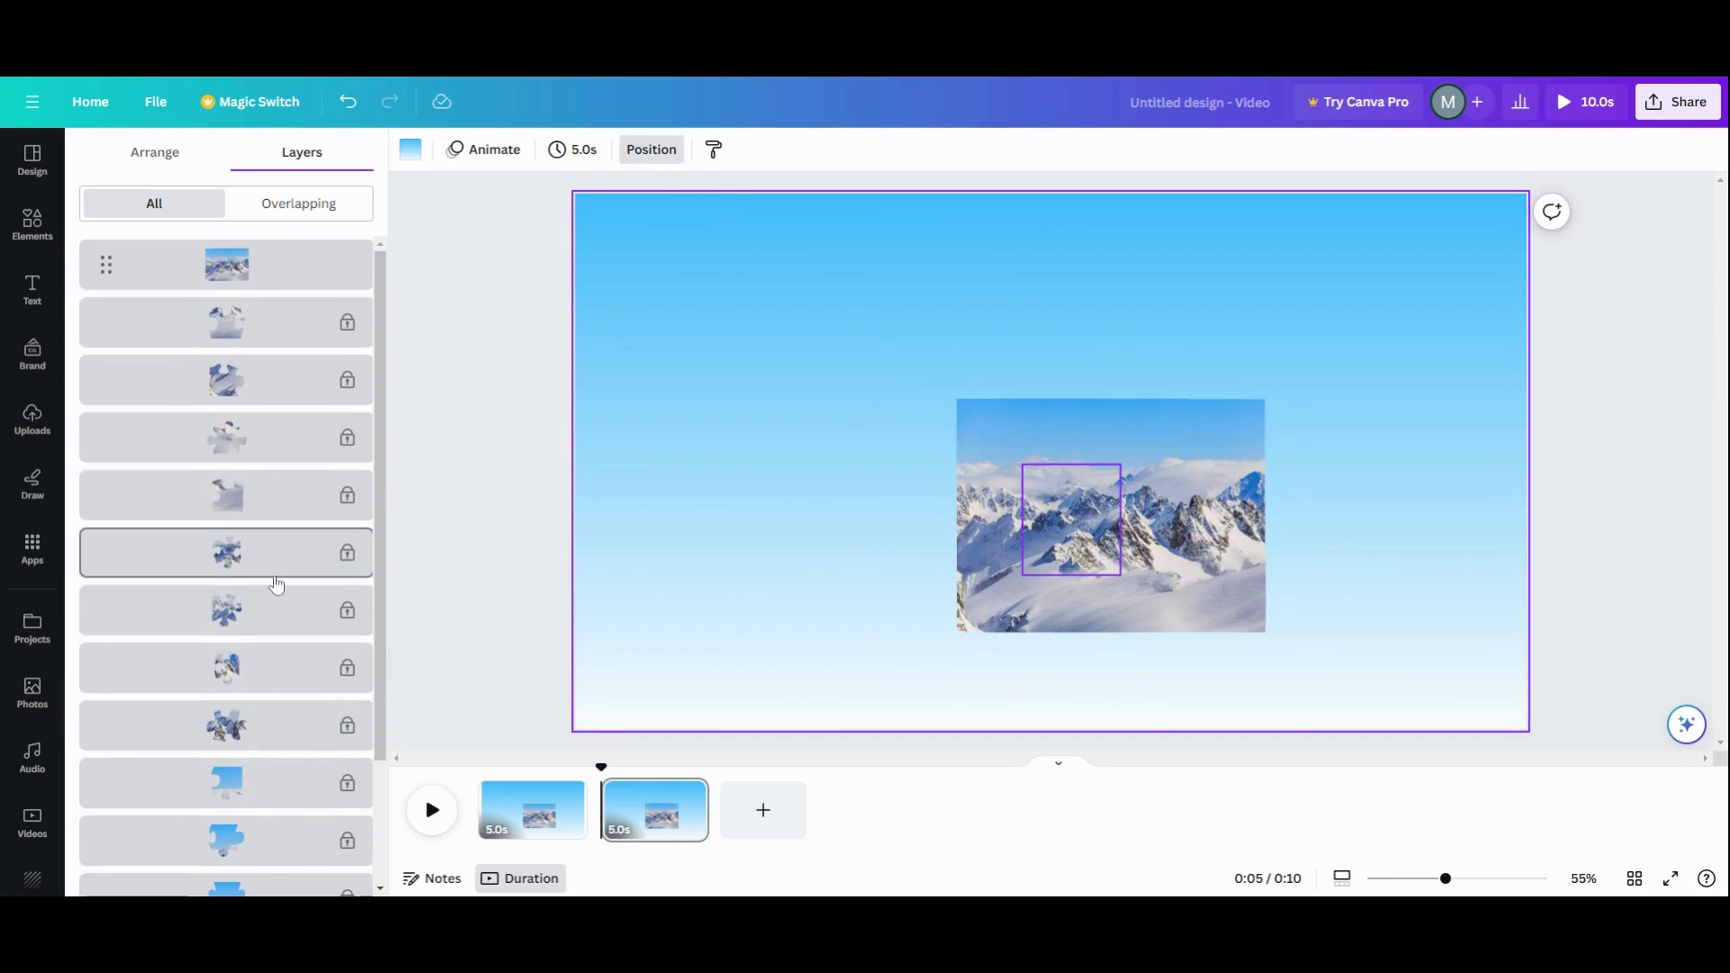
pyautogui.moveTo(283, 264); pyautogui.dragTo(275, 851)
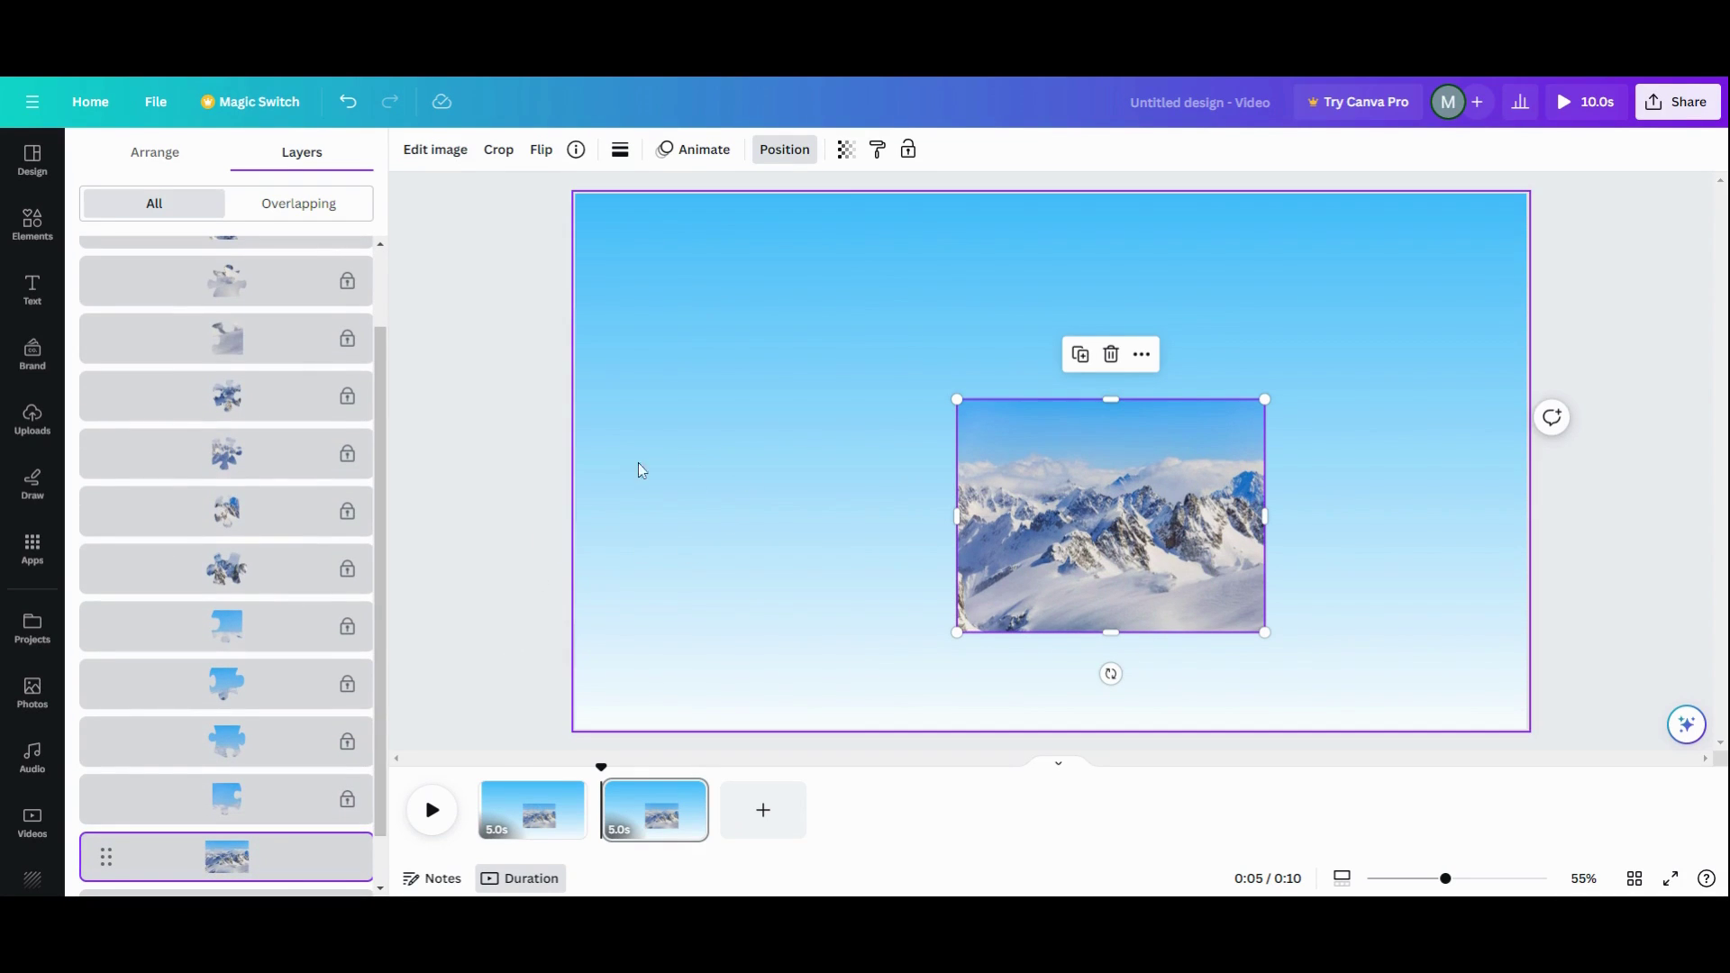
pyautogui.click(694, 568)
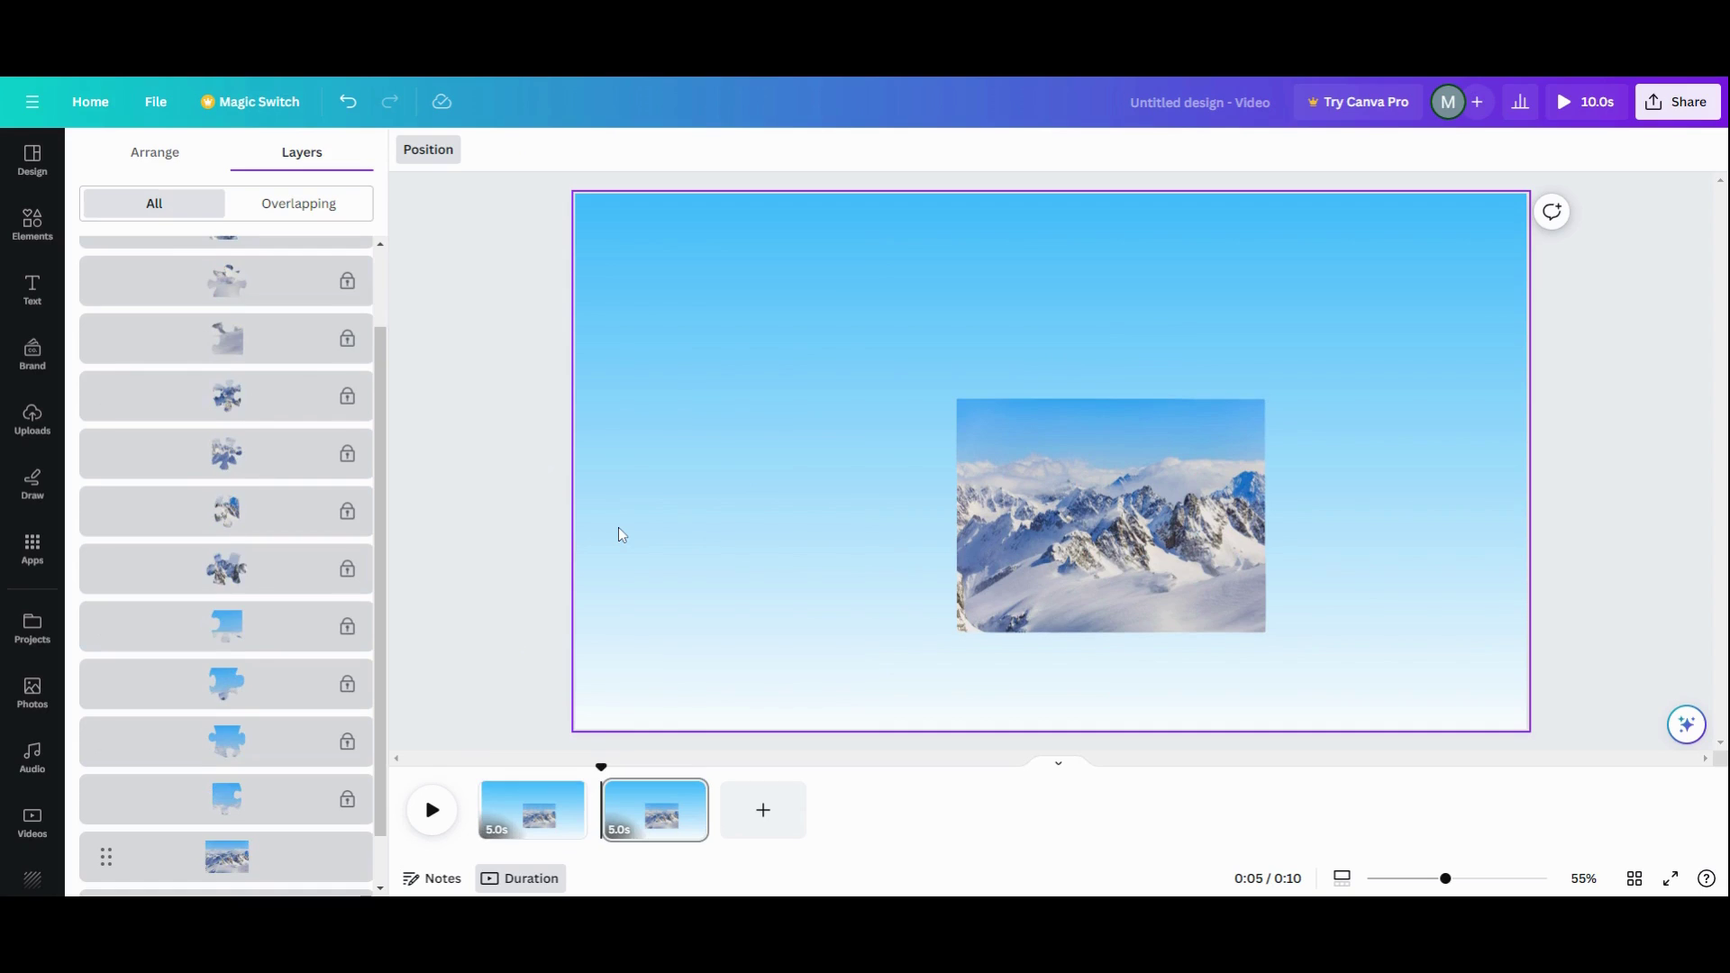
# Select all the locked puzzle-piece layers on the second page and unlock them together.
pyautogui.scroll(2, 243, 311)
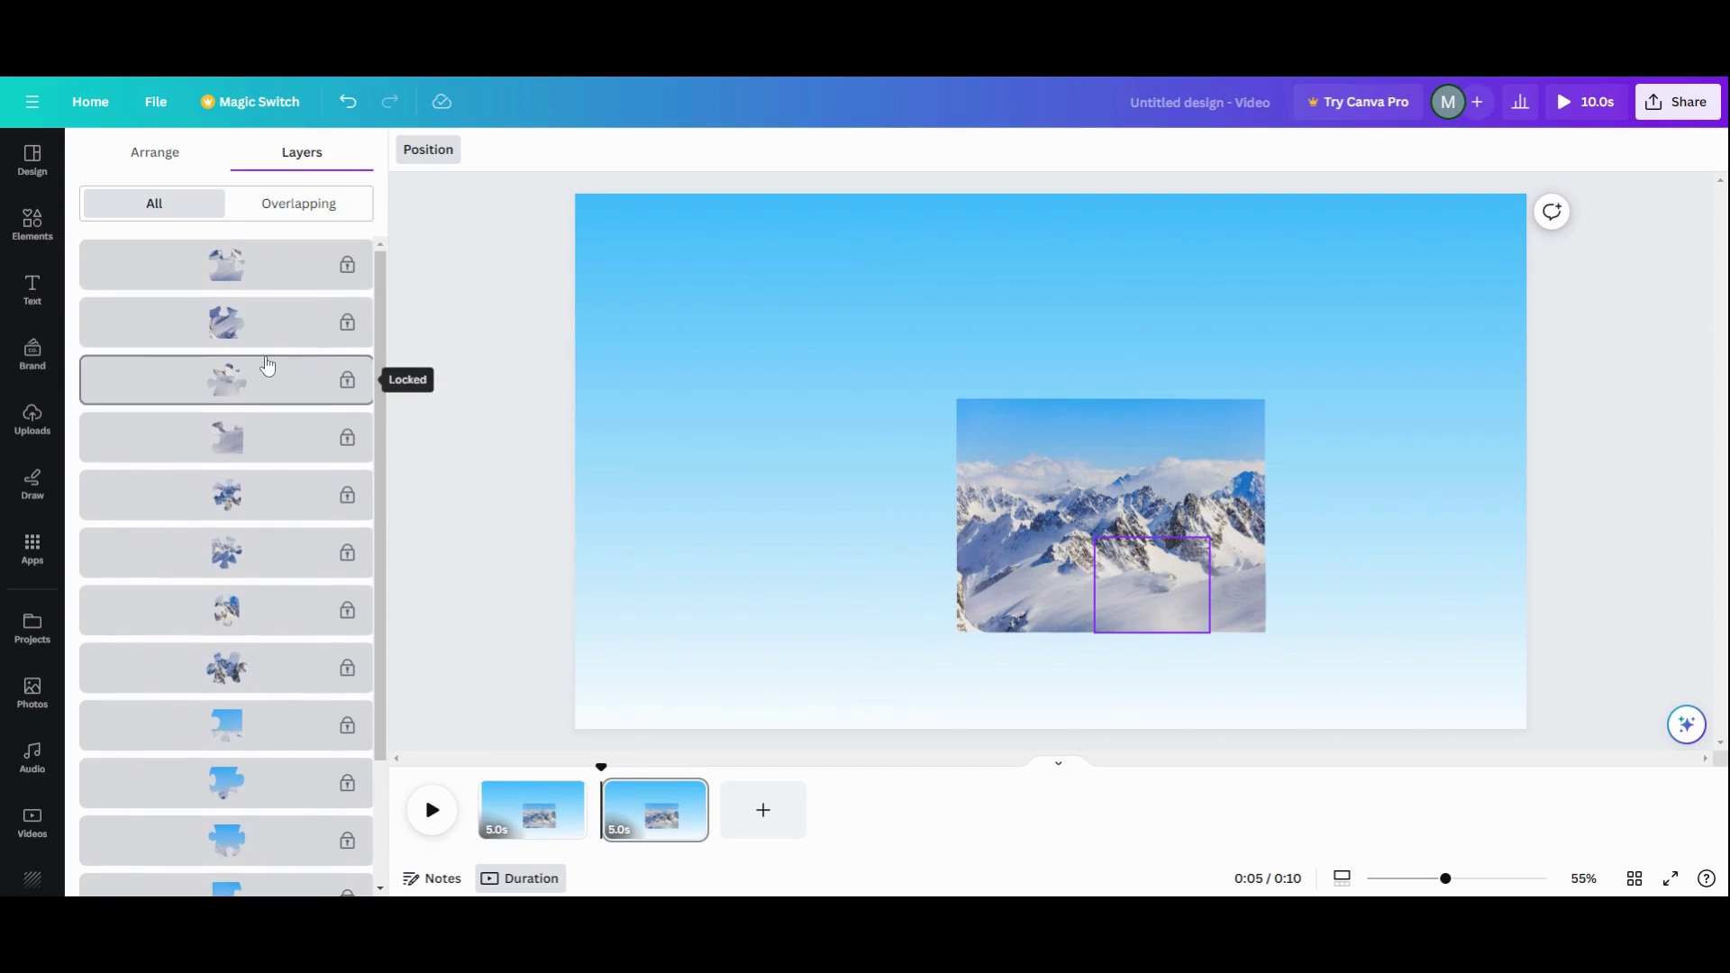
pyautogui.click(302, 288)
pyautogui.keyDown('shift'); pyautogui.click(302, 321); pyautogui.keyUp('shift')
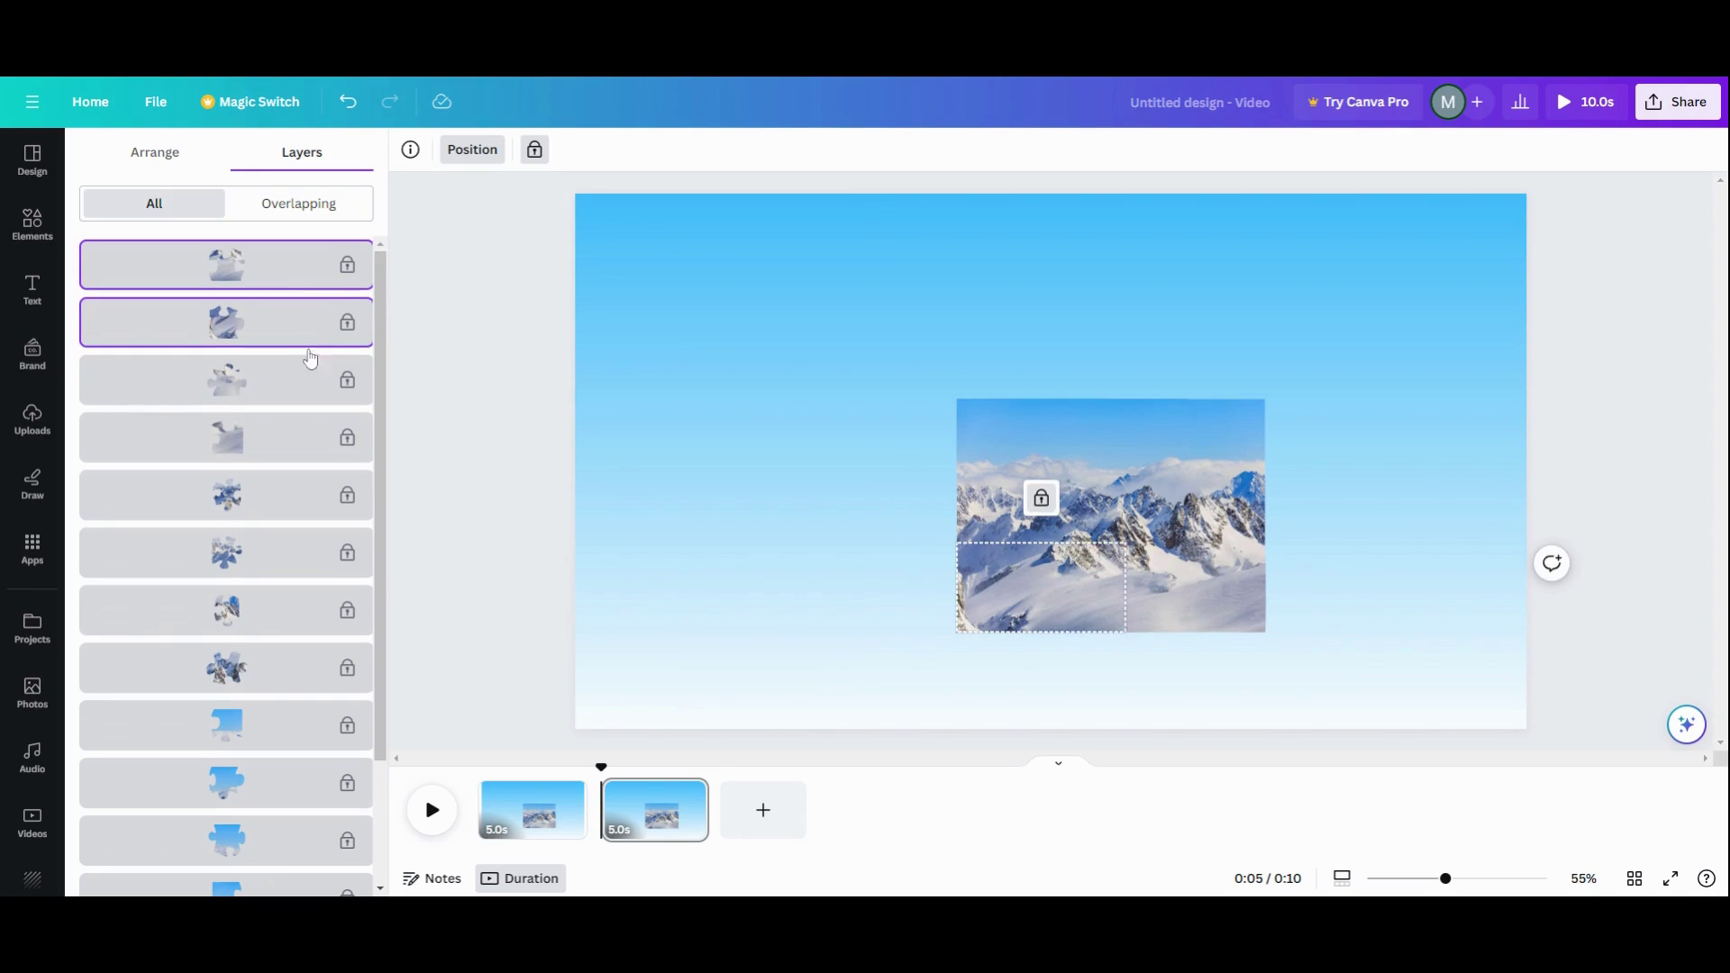
pyautogui.keyDown('shift'); pyautogui.click(307, 379); pyautogui.keyUp('shift')
pyautogui.keyDown('shift'); pyautogui.click(304, 439); pyautogui.keyUp('shift')
pyautogui.keyDown('shift'); pyautogui.click(304, 496); pyautogui.keyUp('shift')
pyautogui.keyDown('shift'); pyautogui.click(303, 553); pyautogui.keyUp('shift')
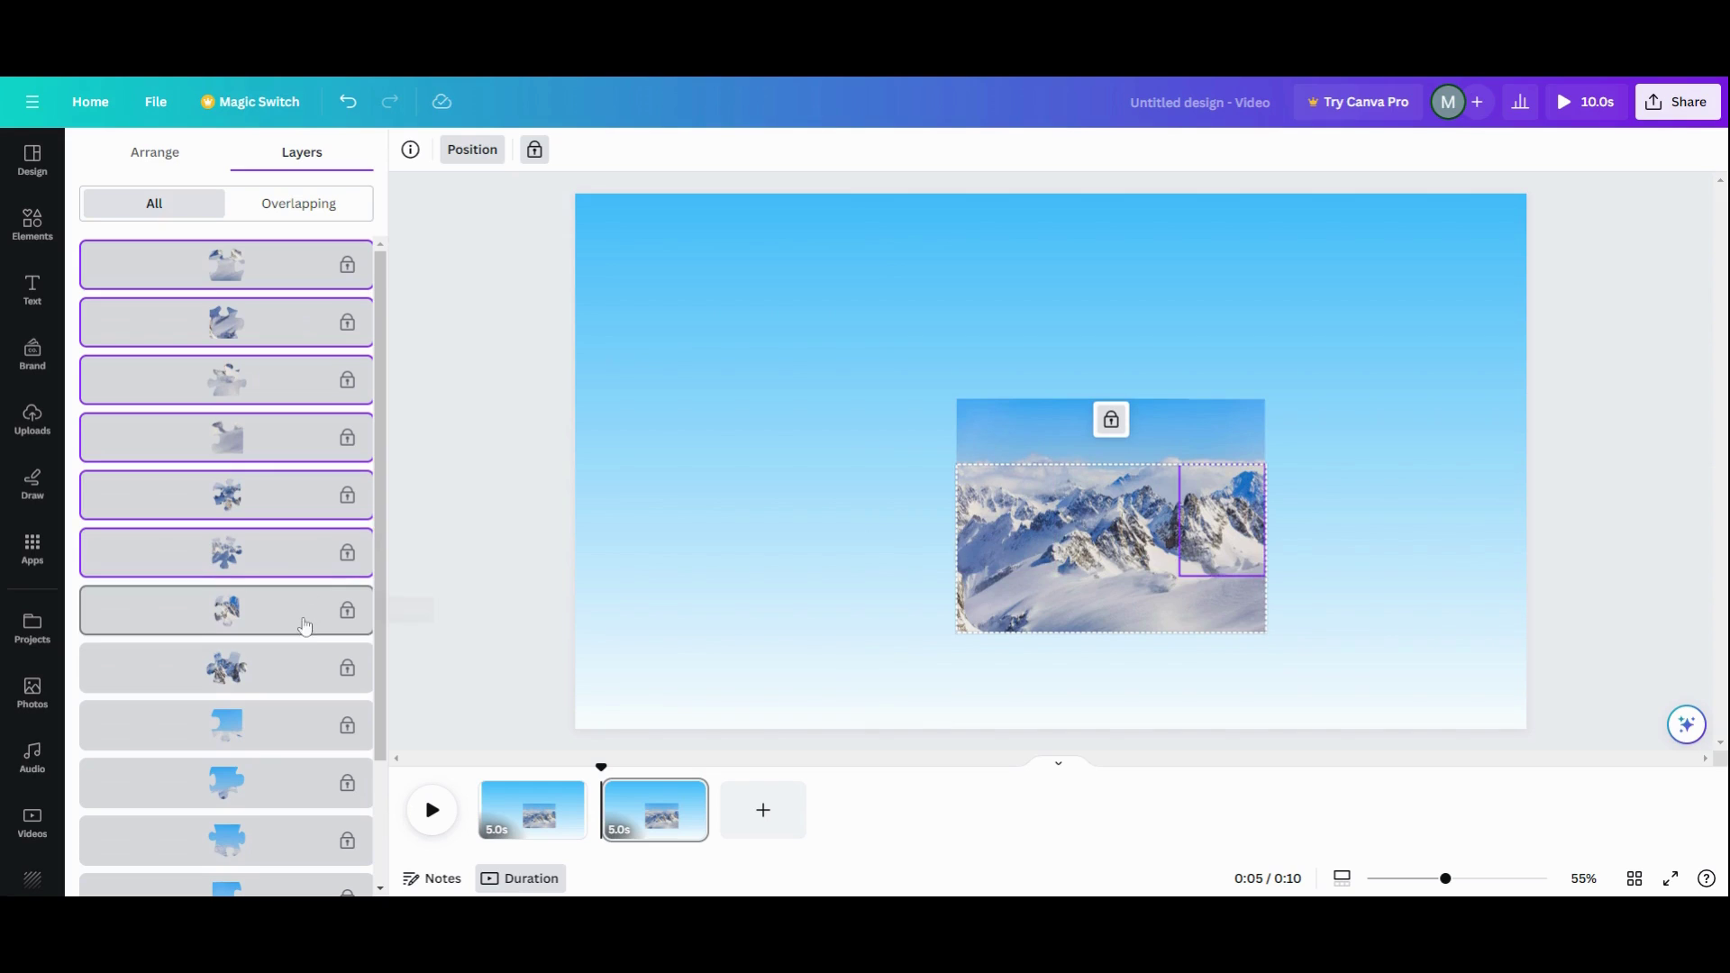
pyautogui.keyDown('shift'); pyautogui.click(303, 610); pyautogui.keyUp('shift')
pyautogui.keyDown('shift'); pyautogui.click(301, 662); pyautogui.keyUp('shift')
pyautogui.keyDown('shift'); pyautogui.click(301, 721); pyautogui.keyUp('shift')
pyautogui.keyDown('shift'); pyautogui.click(290, 782); pyautogui.keyUp('shift')
pyautogui.keyDown('shift'); pyautogui.click(290, 836); pyautogui.keyUp('shift')
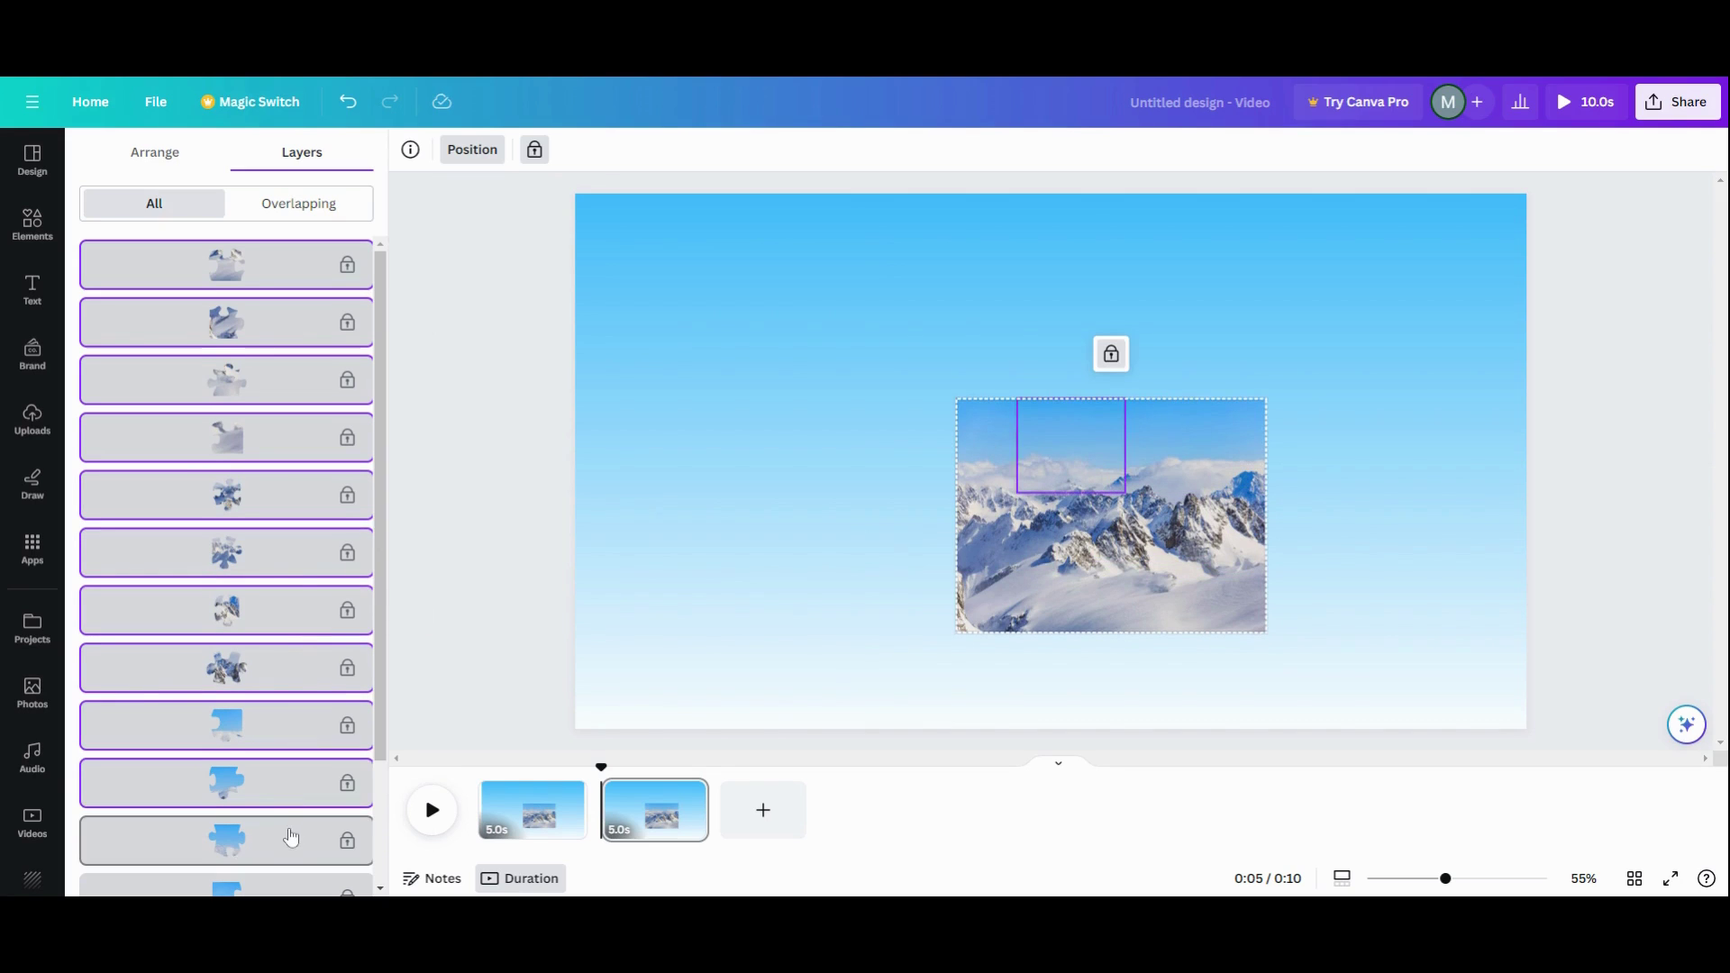
pyautogui.scroll(-2, 289, 762)
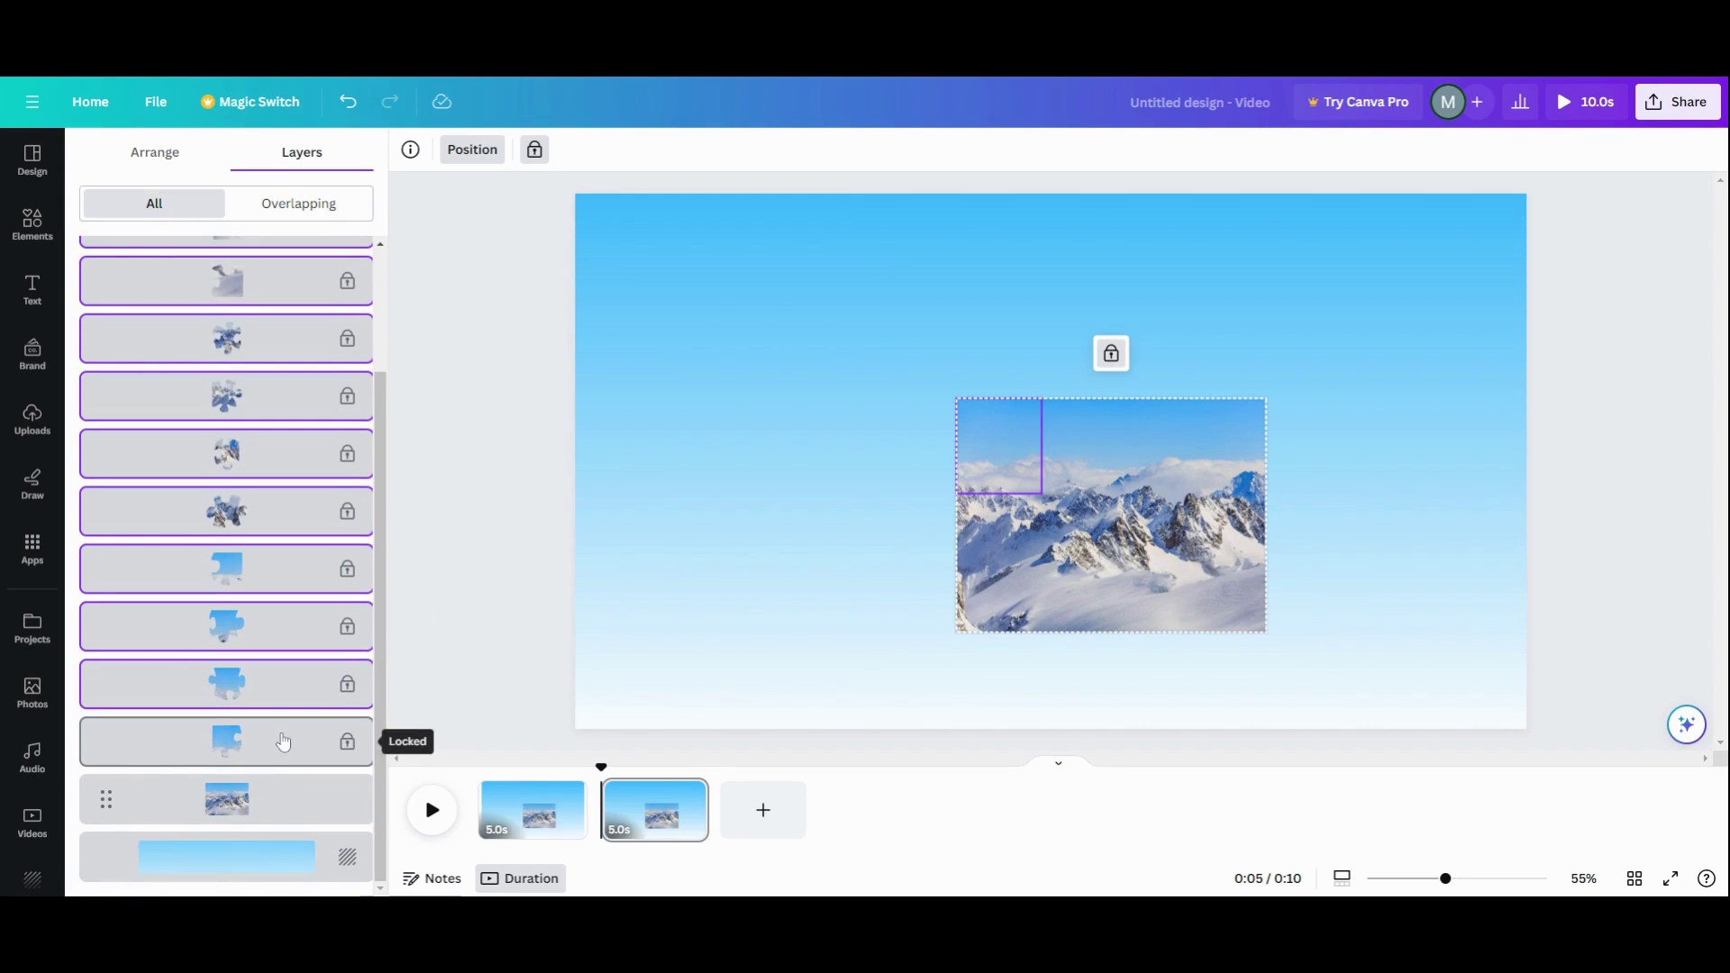
pyautogui.keyDown('shift'); pyautogui.click(283, 740); pyautogui.keyUp('shift')
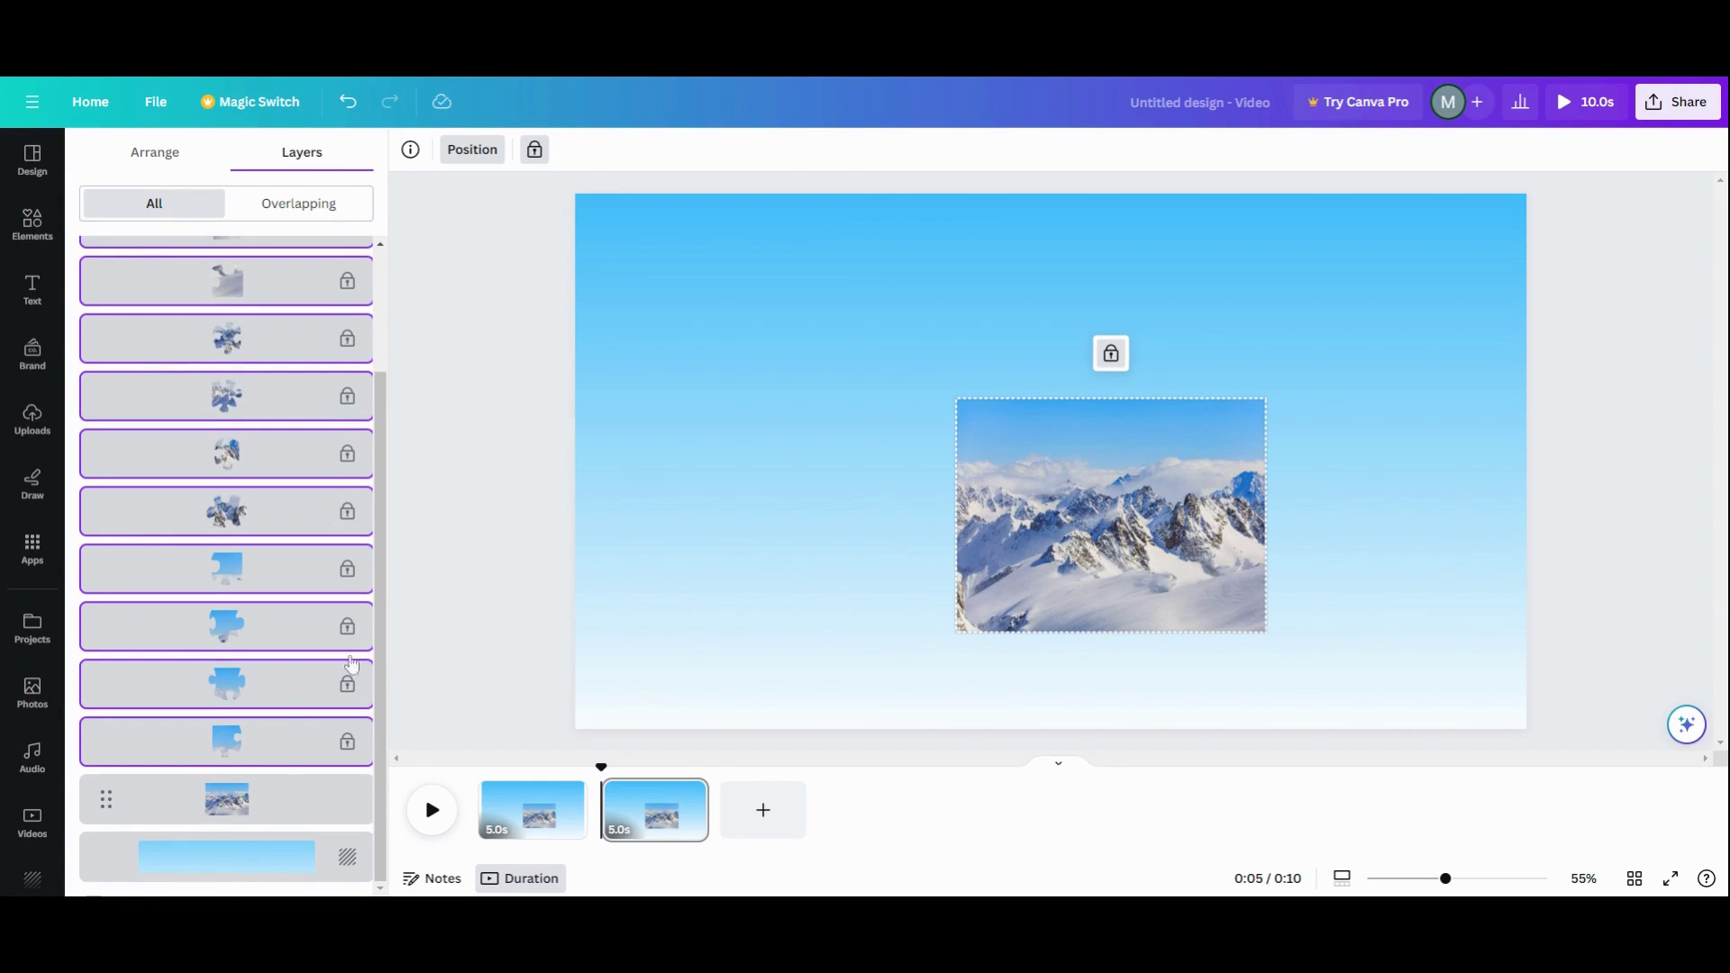
pyautogui.click(1111, 353)
pyautogui.scroll(2, 325, 624)
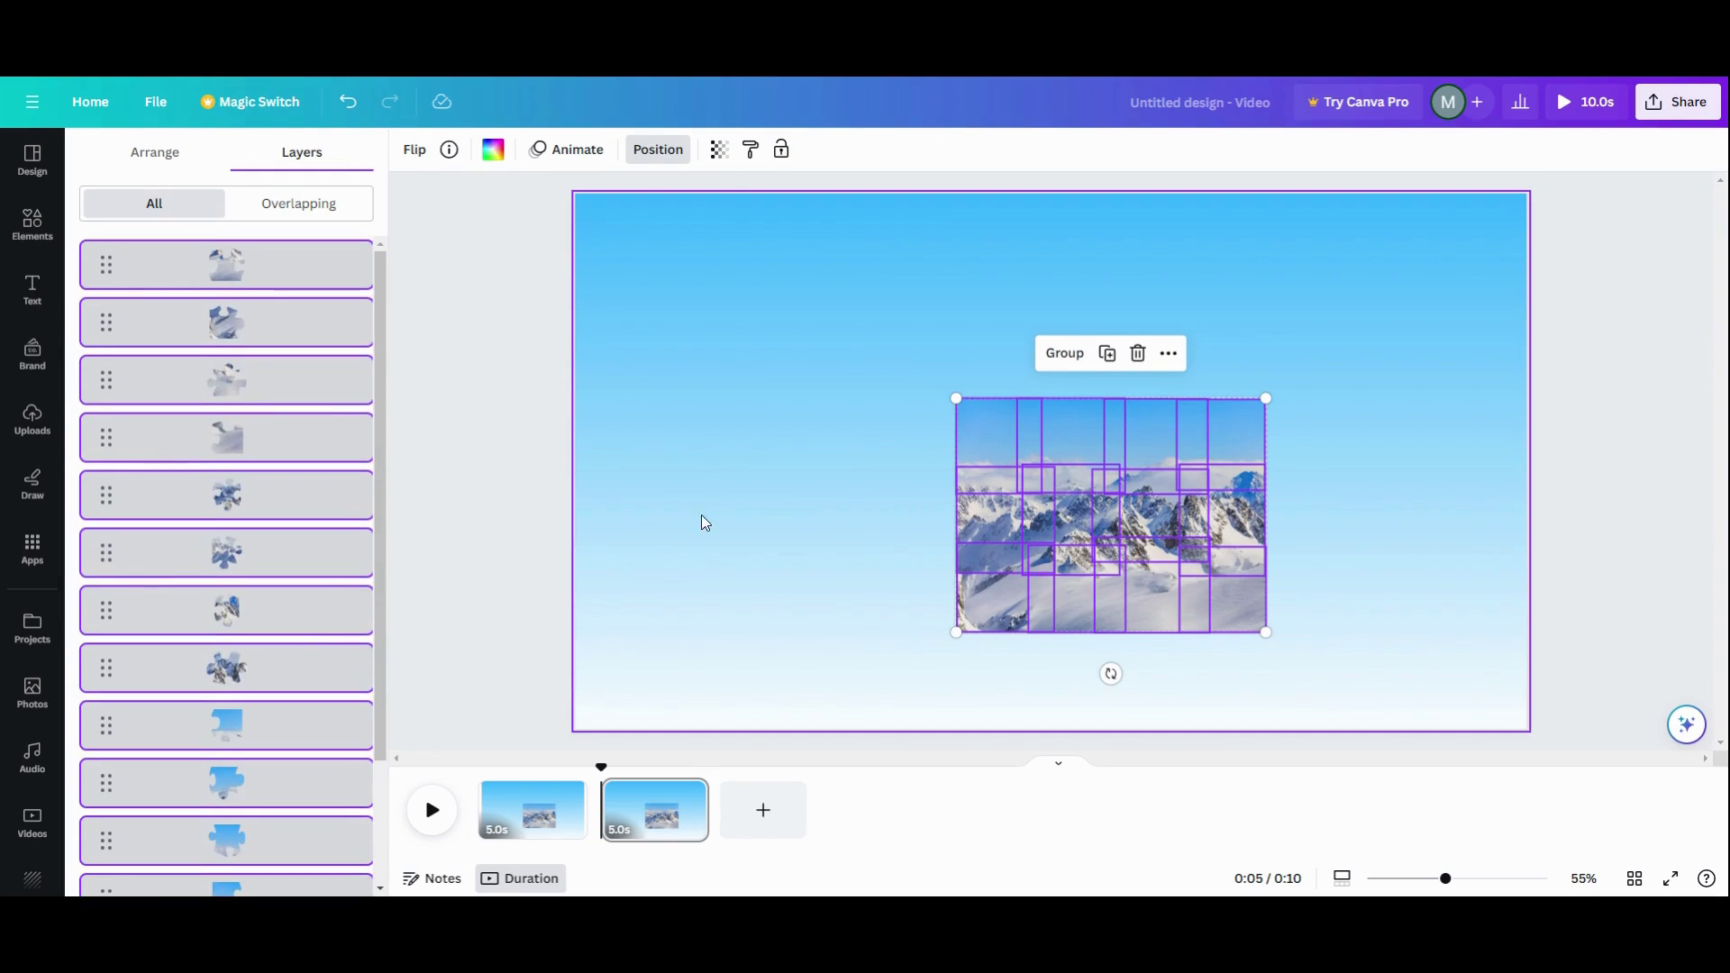
pyautogui.click(813, 502)
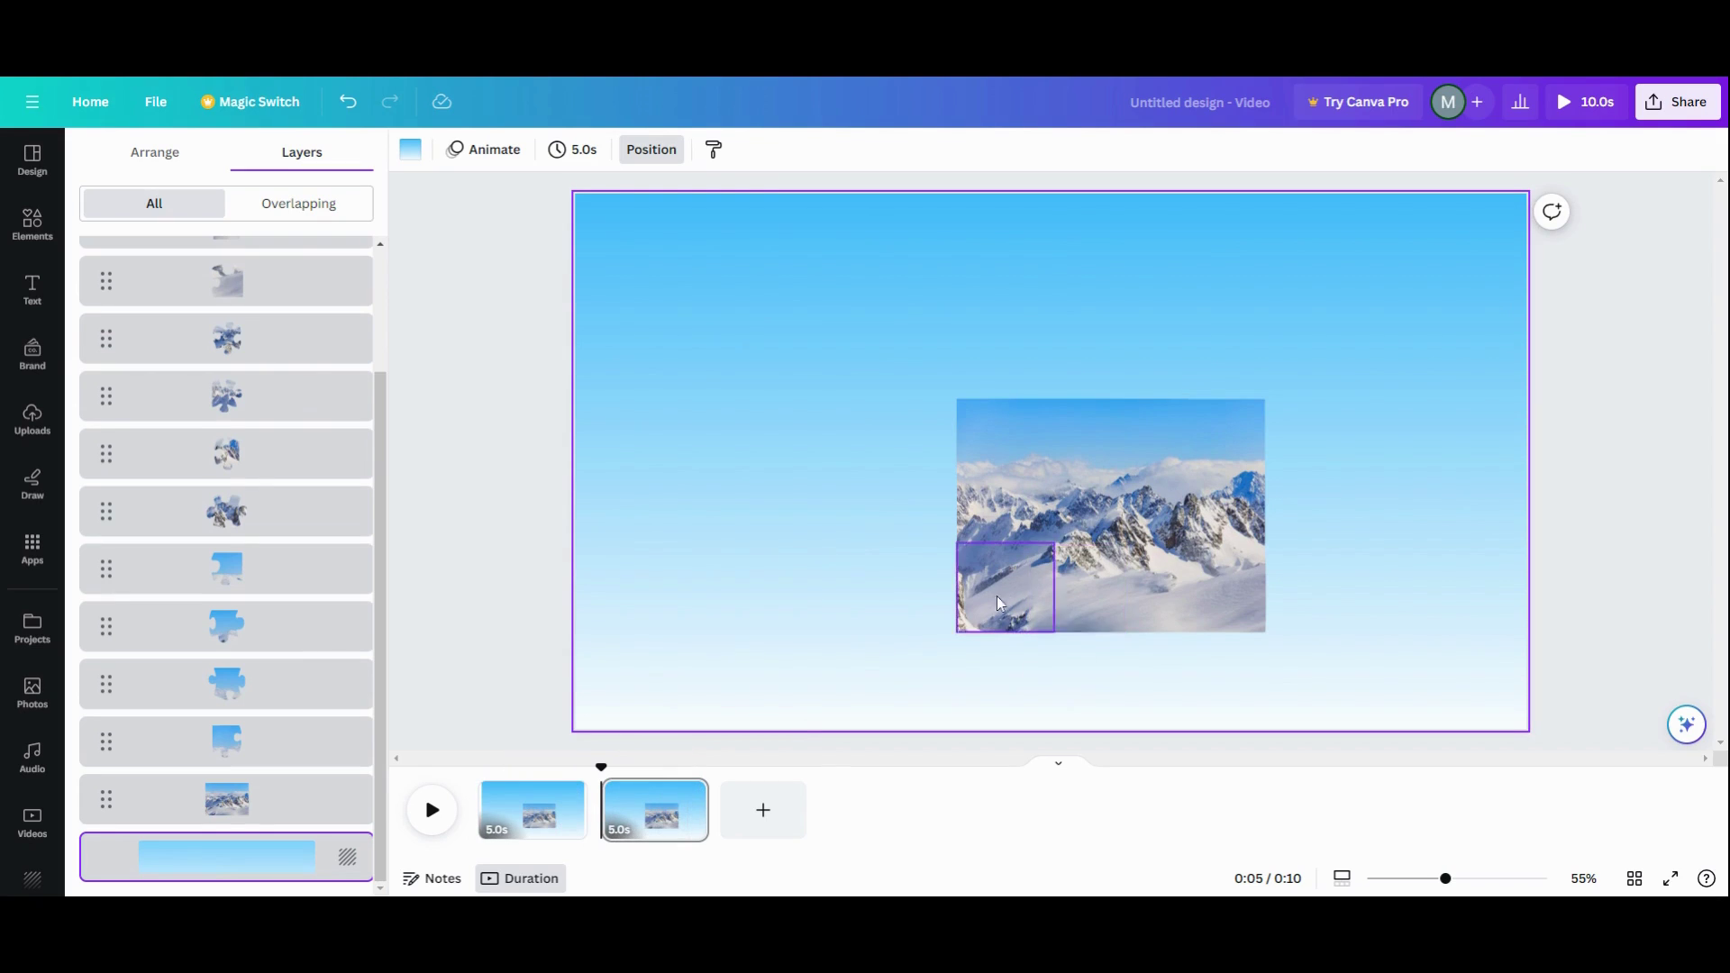
# On the first page, move the top-left piece to the page's upper-left corner and the middle row's first piece leftward, rotating both.
pyautogui.click(506, 810)
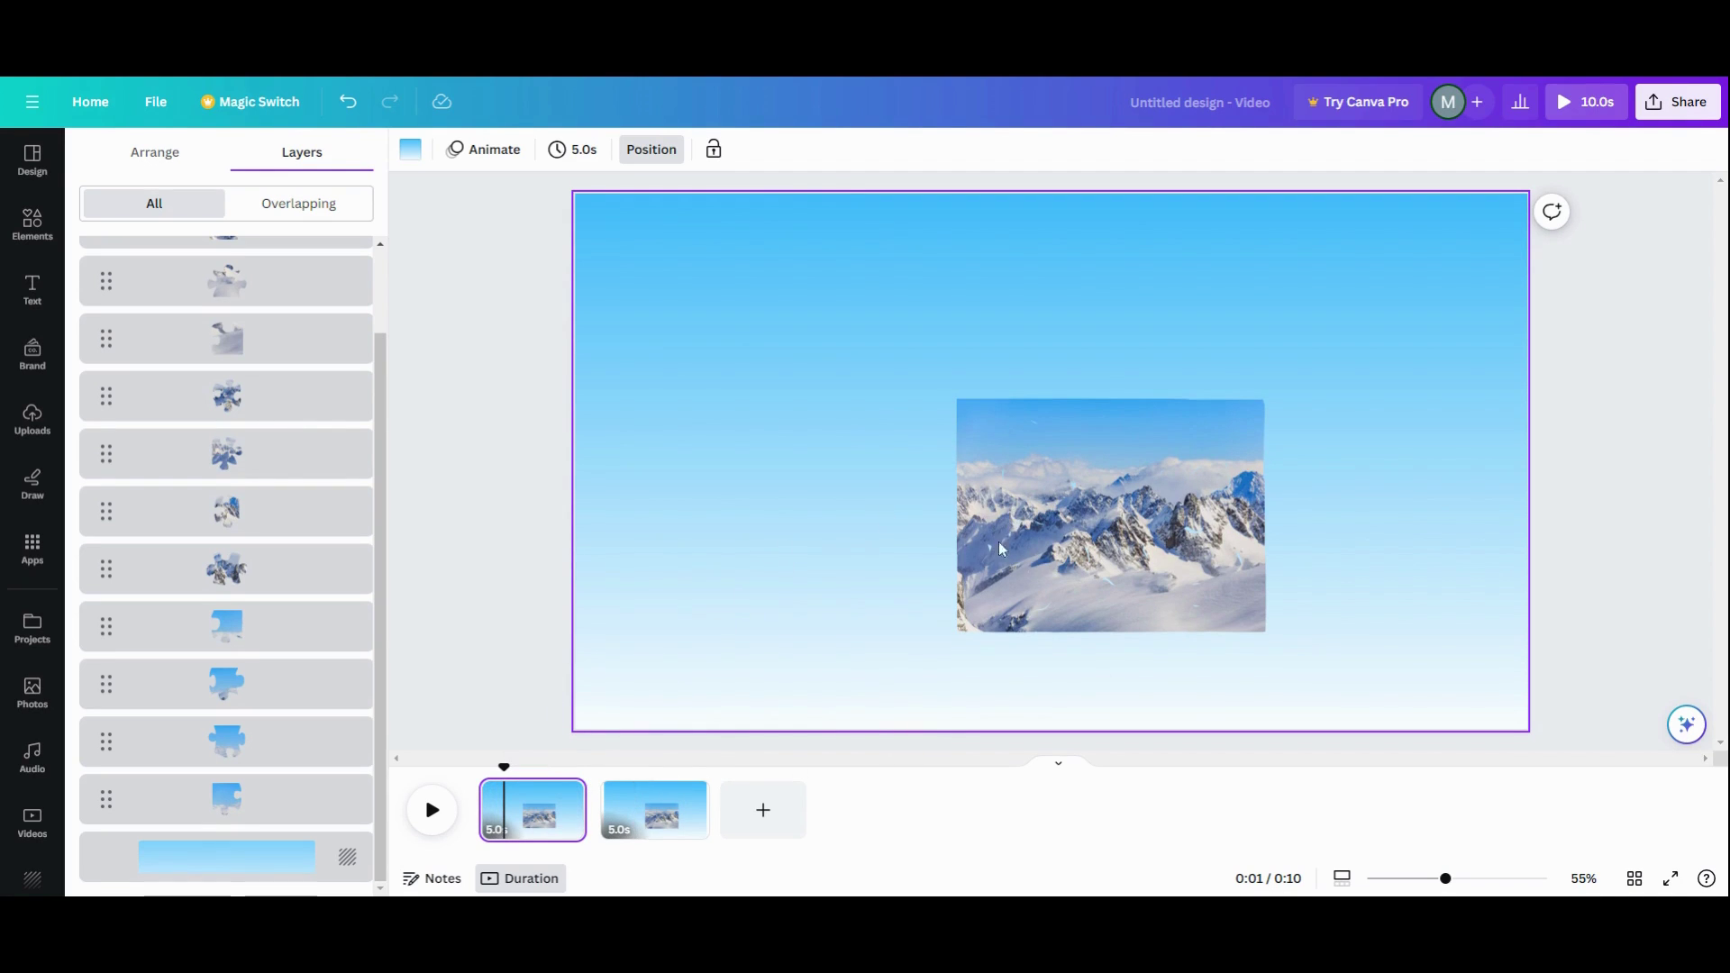
pyautogui.click(990, 432)
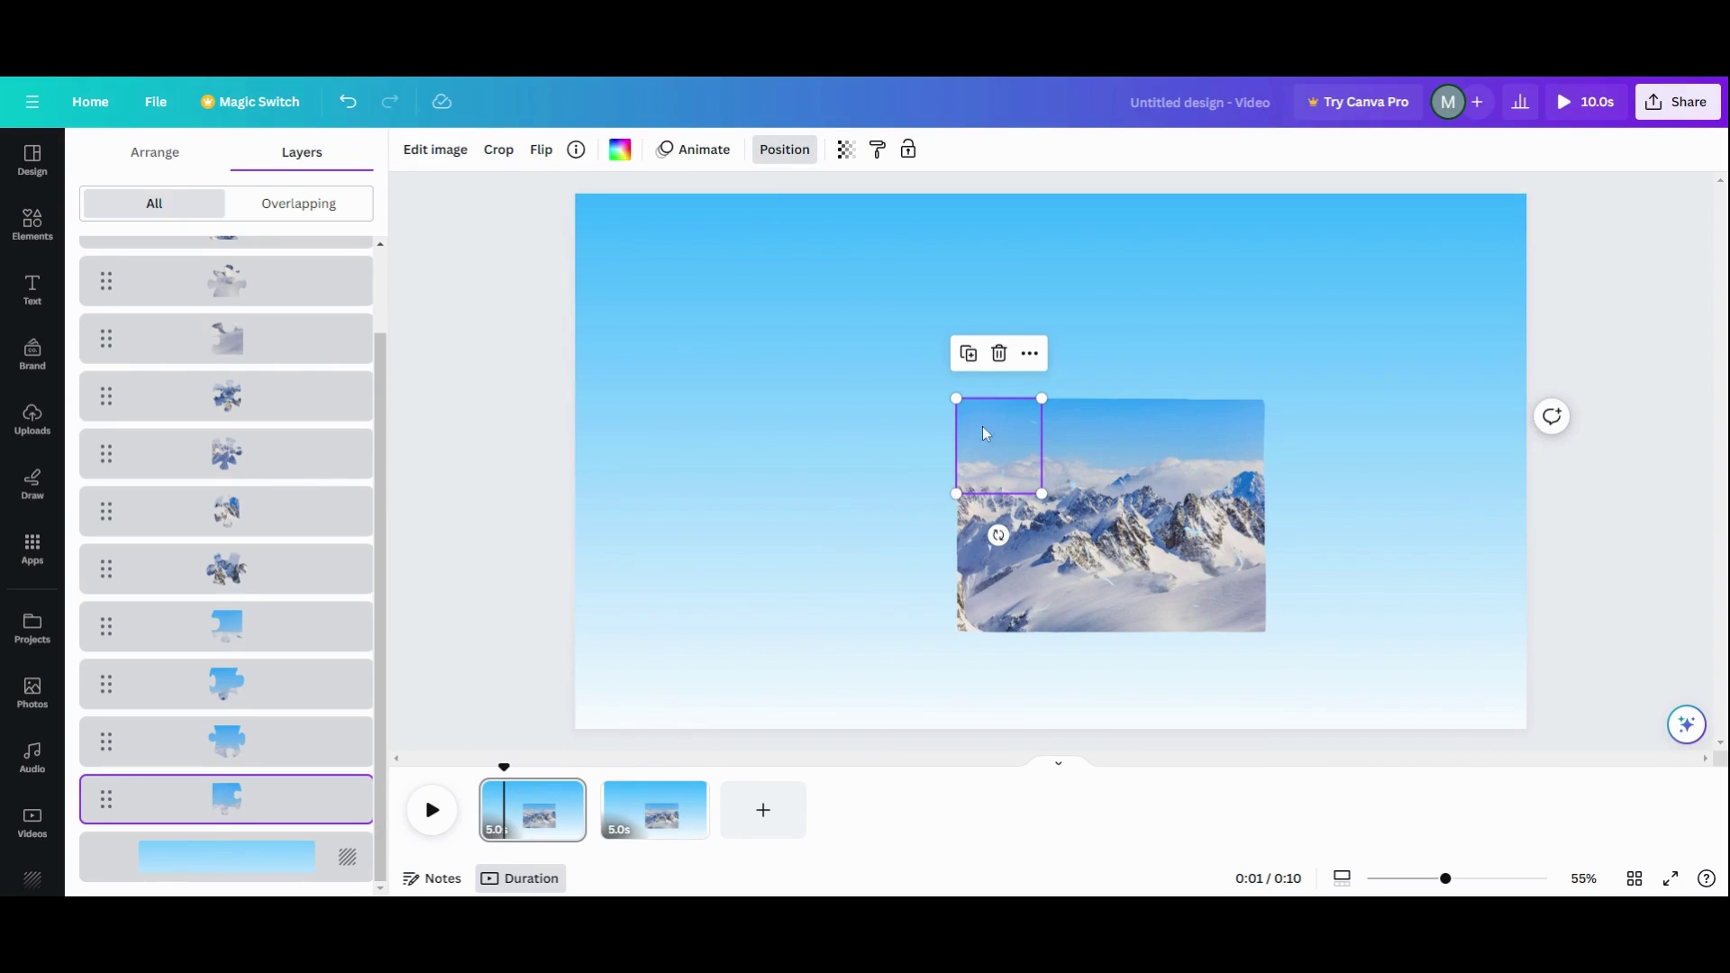
pyautogui.moveTo(999, 462); pyautogui.dragTo(711, 380)
pyautogui.moveTo(974, 509); pyautogui.dragTo(782, 504)
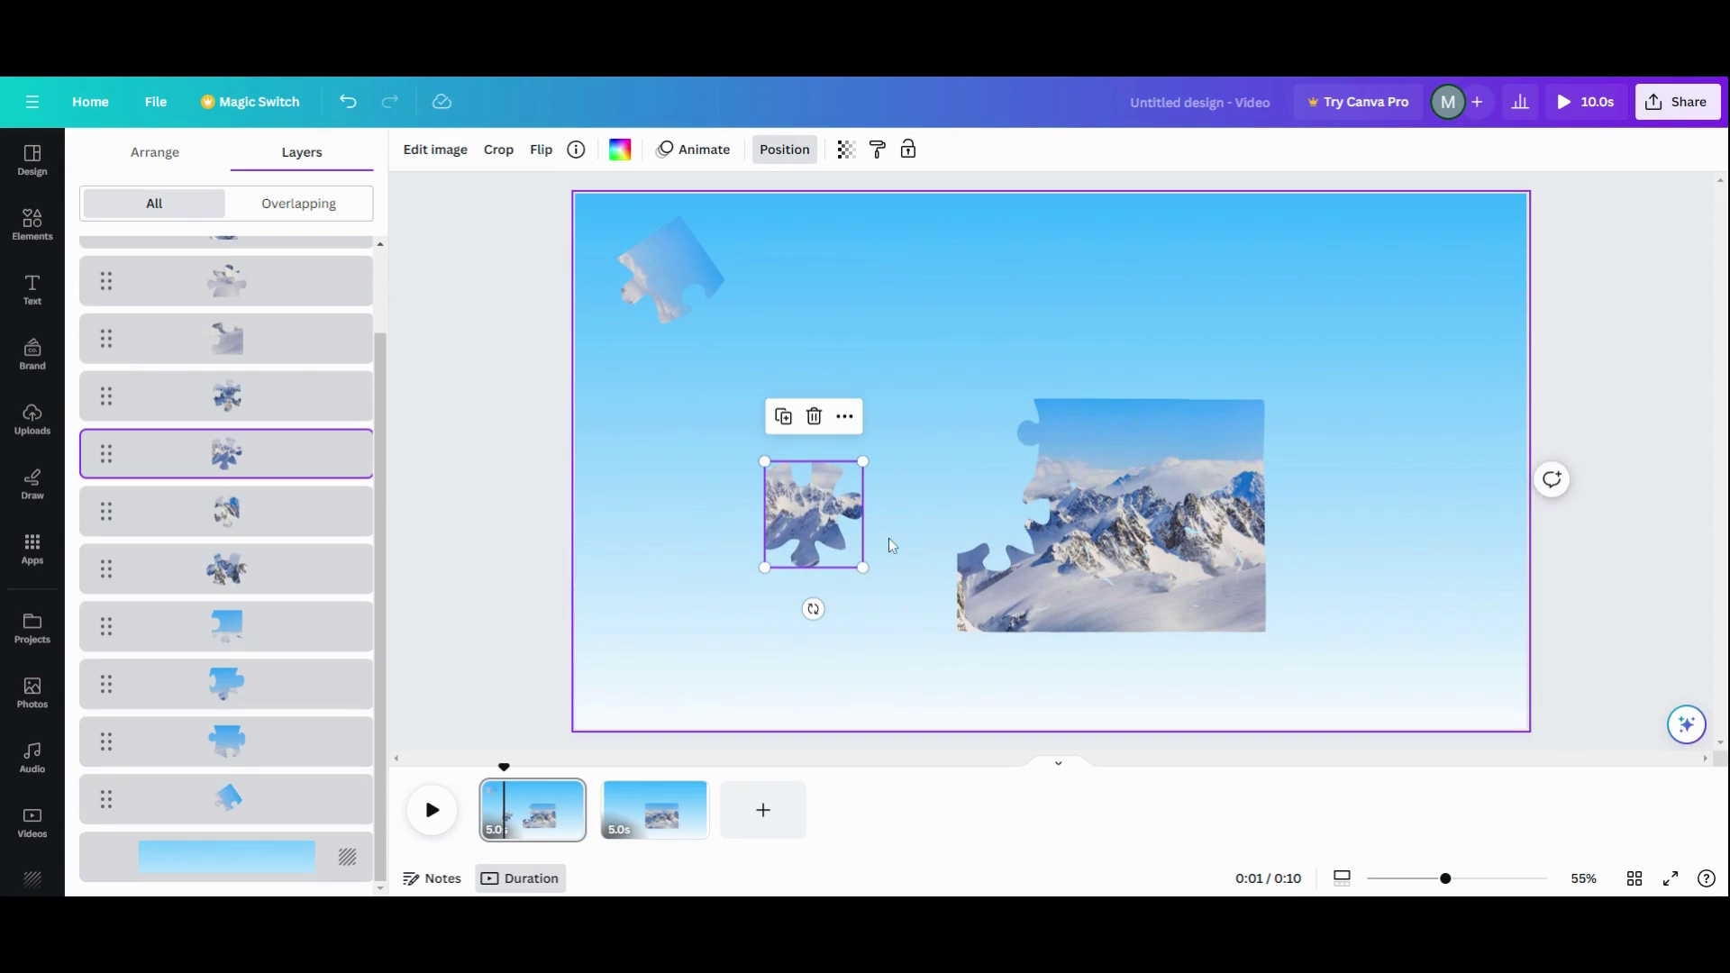
pyautogui.moveTo(813, 608); pyautogui.dragTo(784, 600)
# Scatter the other top-row pieces: move the second up and the fourth to the upper right, both tilted, and the third past the right edge.
pyautogui.moveTo(1068, 446); pyautogui.dragTo(1129, 325)
pyautogui.moveTo(1132, 413); pyautogui.dragTo(1063, 379)
pyautogui.moveTo(1221, 446); pyautogui.dragTo(1442, 324)
pyautogui.moveTo(1442, 413); pyautogui.dragTo(1356, 351)
pyautogui.moveTo(1158, 442); pyautogui.dragTo(1572, 563)
pyautogui.click(395, 527)
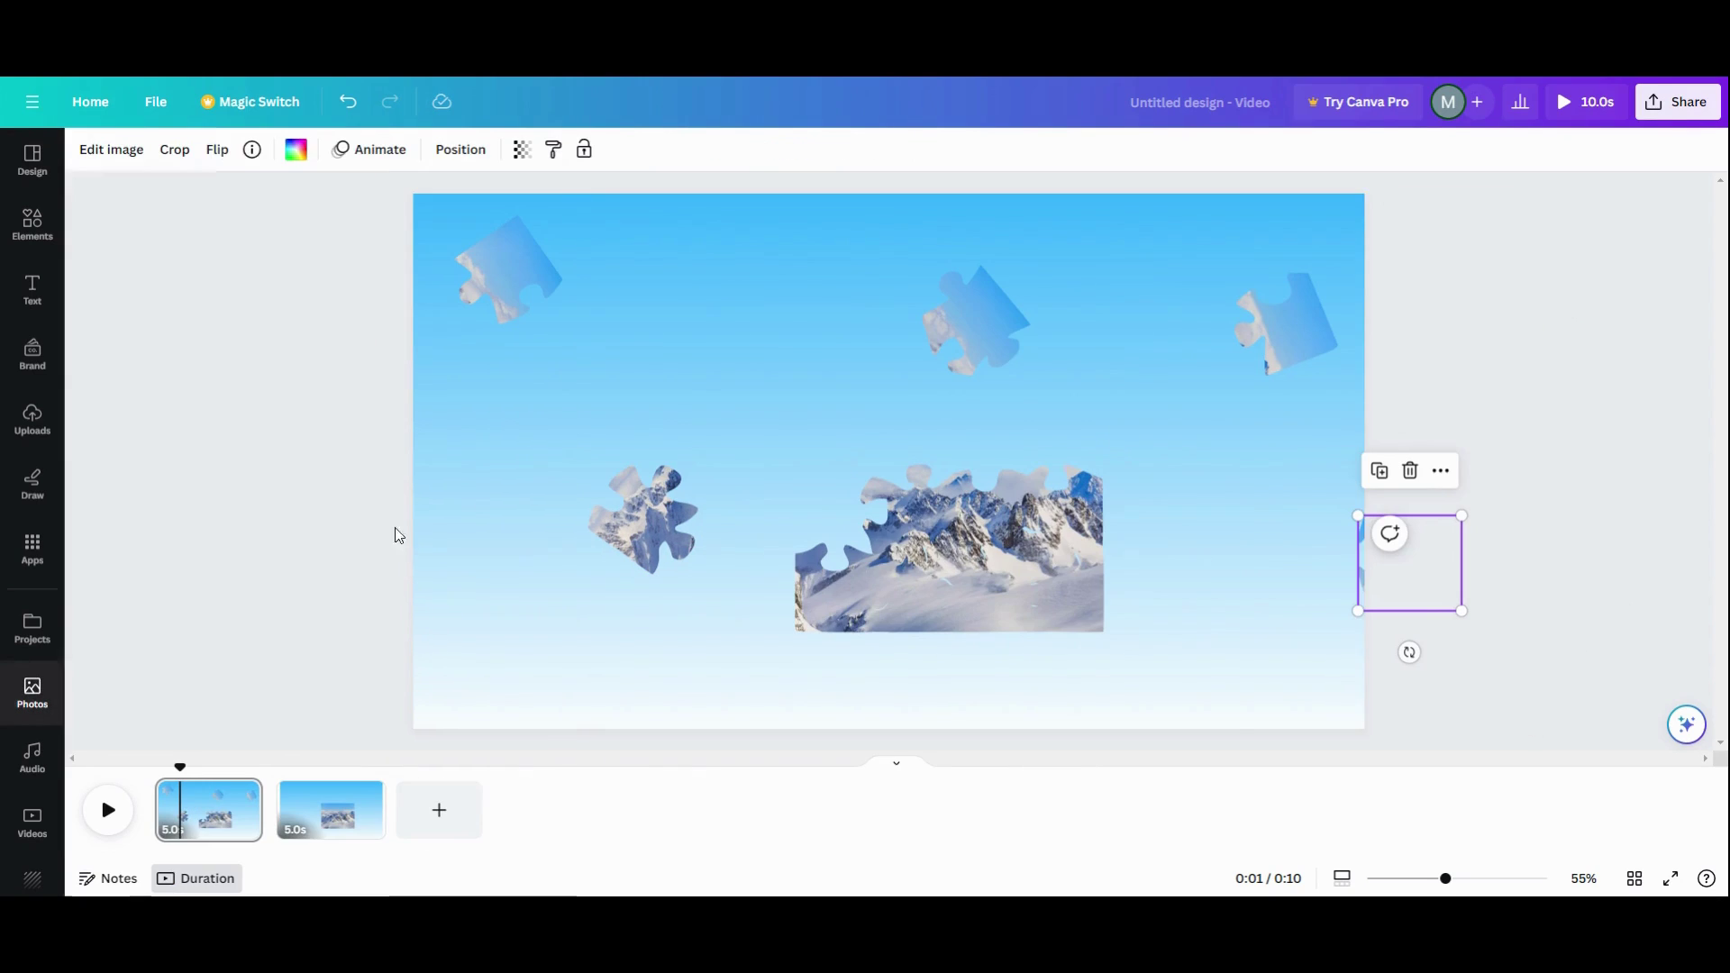
# Spread the middle row's remaining three pieces apart above the puzzle, tilting each at a different angle.
pyautogui.moveTo(1082, 594); pyautogui.dragTo(1138, 493)
pyautogui.moveTo(990, 540); pyautogui.dragTo(1073, 433)
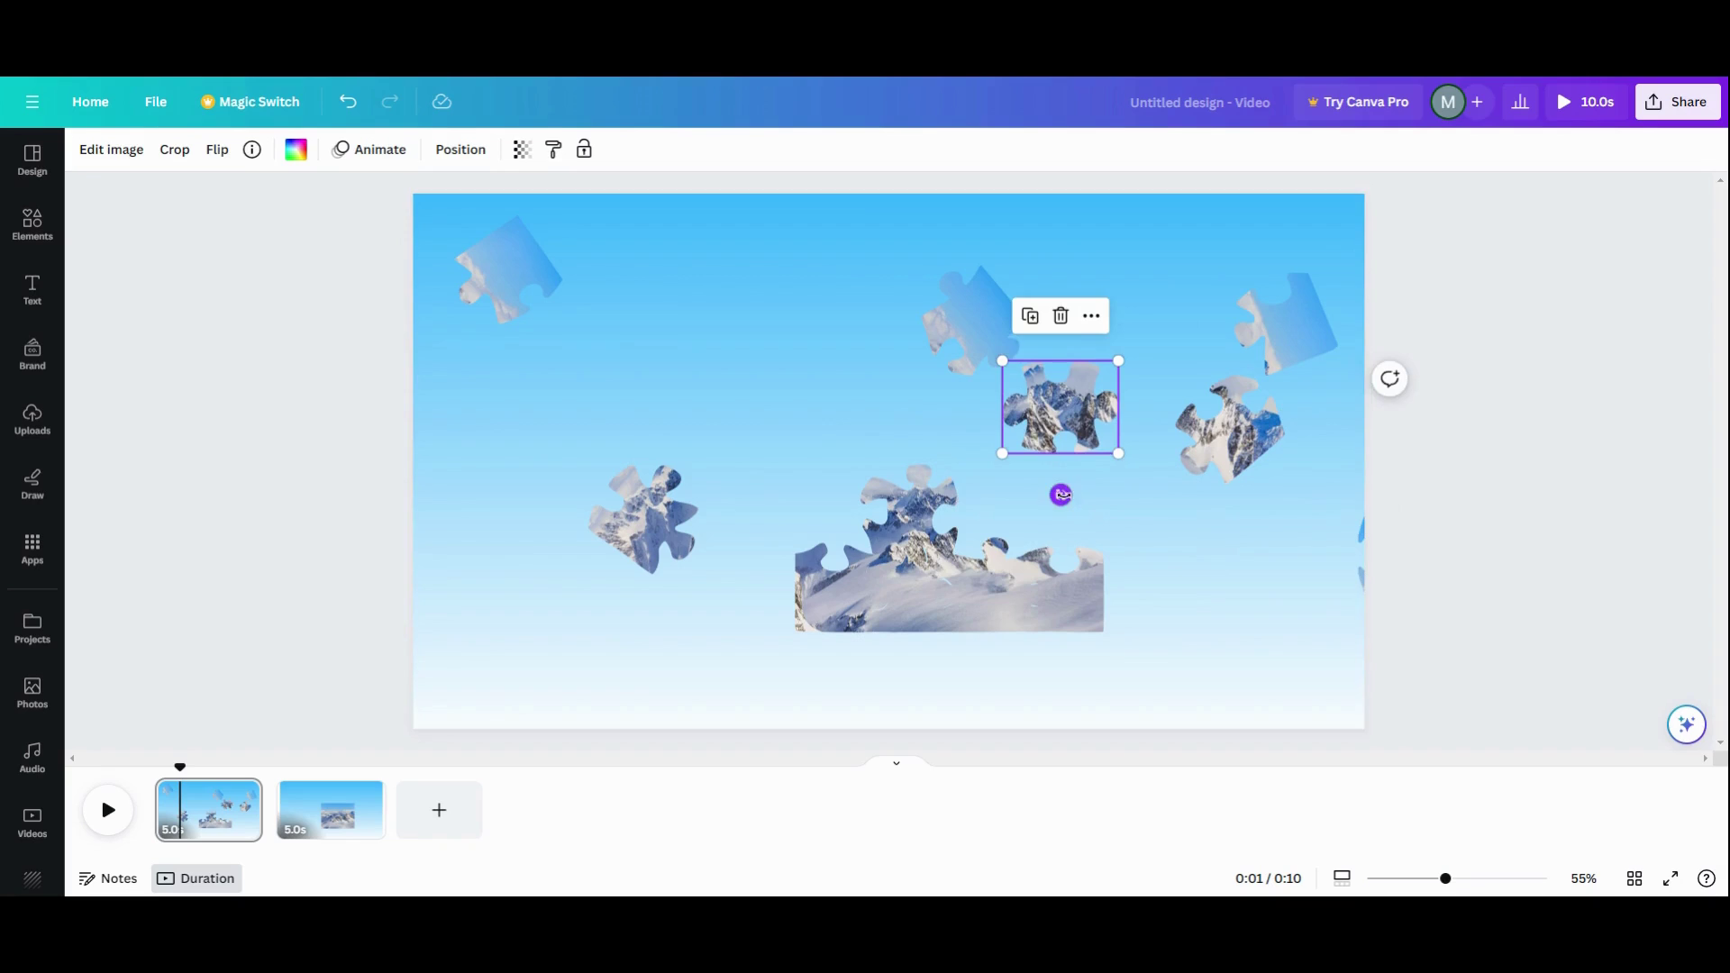
pyautogui.moveTo(1060, 494); pyautogui.dragTo(996, 469)
pyautogui.moveTo(928, 538); pyautogui.dragTo(811, 448)
pyautogui.moveTo(794, 522); pyautogui.dragTo(747, 505)
# Scatter the four bottom-row pieces across the lower part of the first page and rotate each one.
pyautogui.moveTo(838, 586); pyautogui.dragTo(679, 629)
pyautogui.moveTo(669, 731); pyautogui.dragTo(618, 694)
pyautogui.moveTo(953, 617); pyautogui.dragTo(1003, 718)
pyautogui.moveTo(983, 576); pyautogui.dragTo(1025, 665)
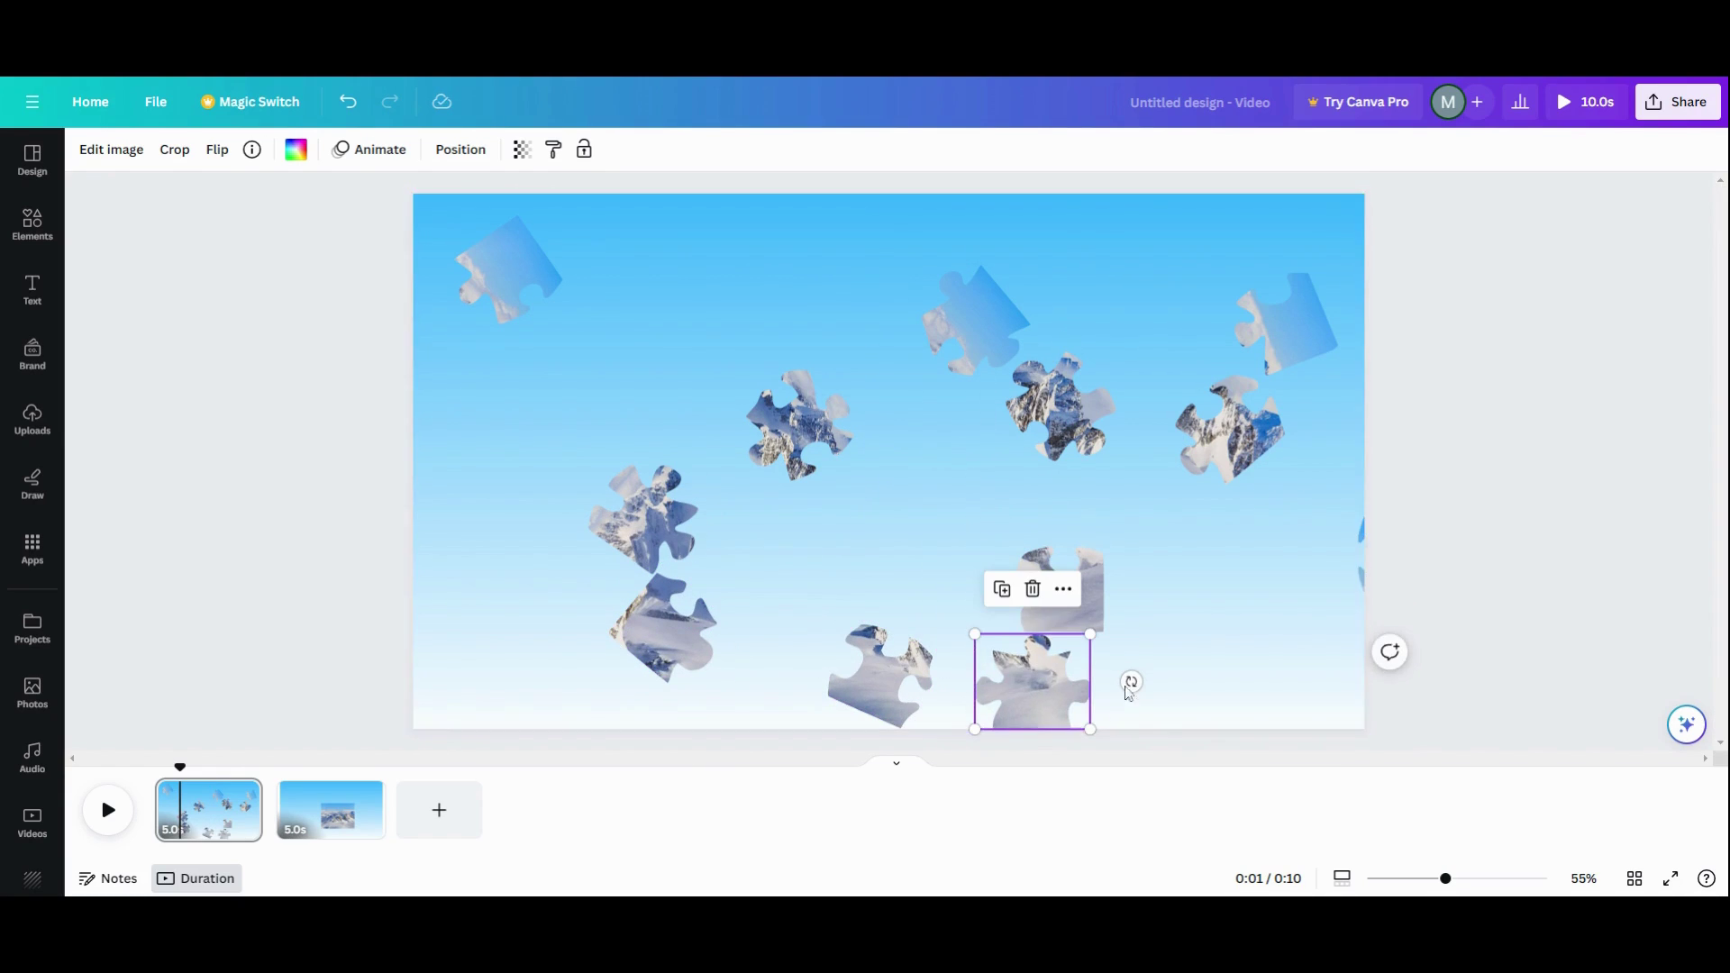
pyautogui.moveTo(1131, 682)
pyautogui.mouseDown()
pyautogui.moveTo(1108, 711)
pyautogui.moveTo(1124, 715)
pyautogui.mouseUp()
pyautogui.click(1091, 605)
pyautogui.moveTo(1090, 605); pyautogui.dragTo(1173, 630)
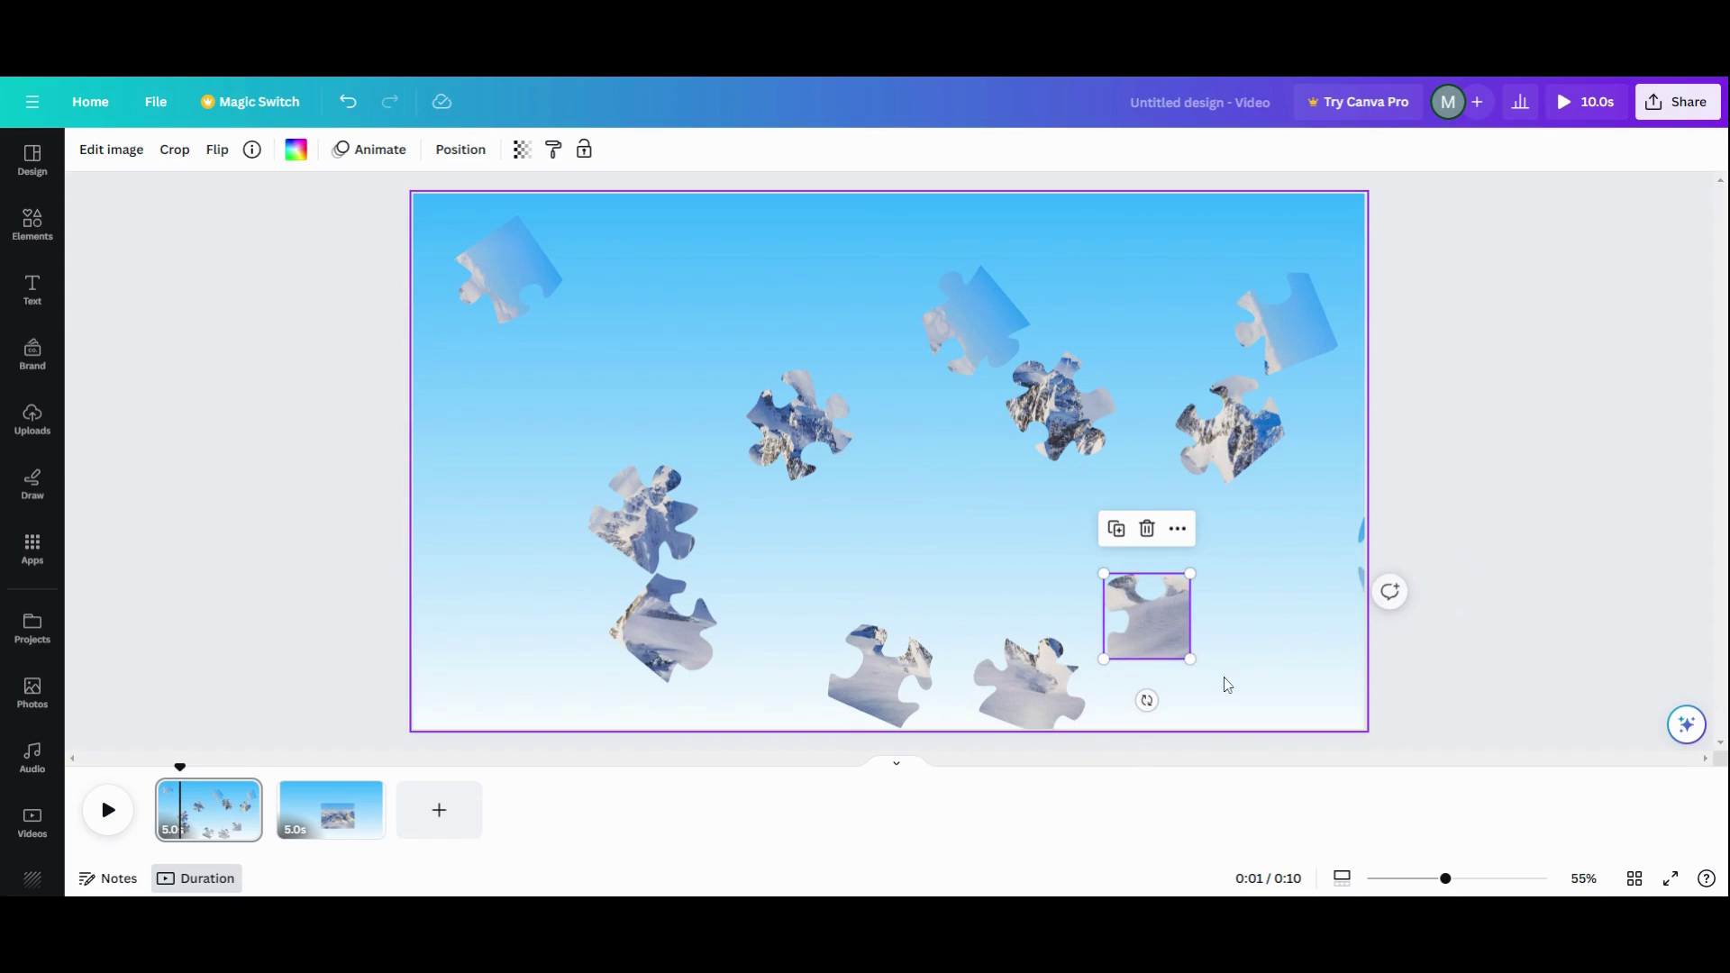
pyautogui.moveTo(1143, 699); pyautogui.dragTo(1110, 682)
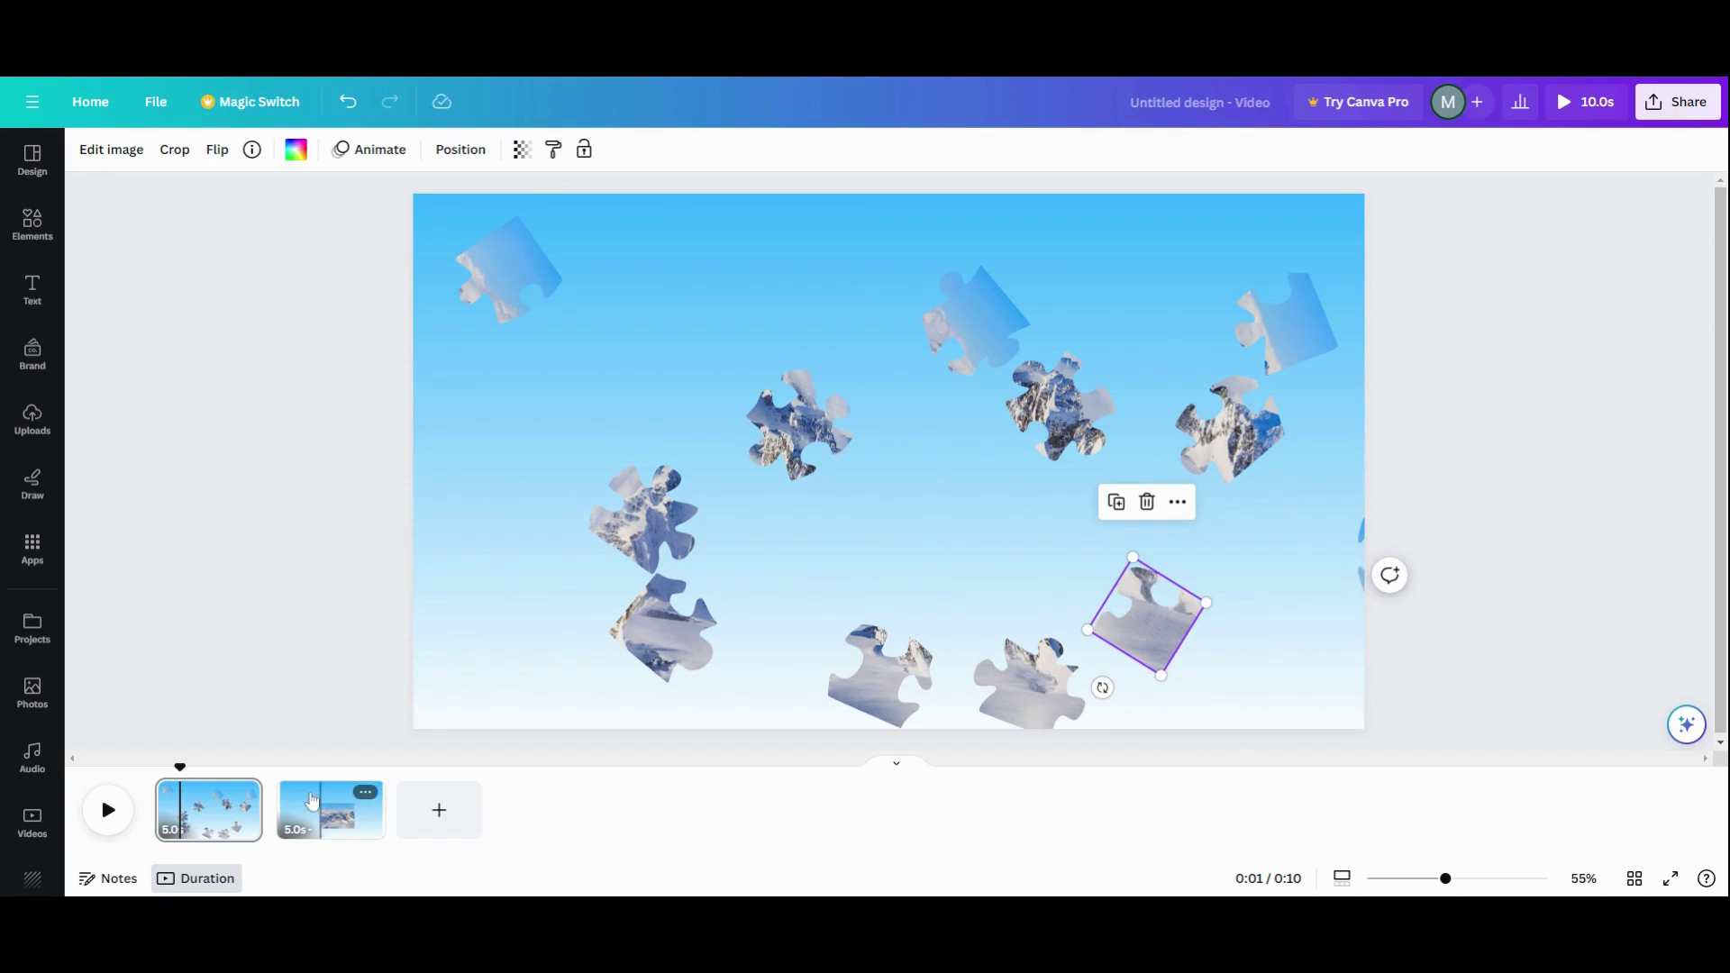
# Add a Match & Move transition between the two pages with a duration of 2.5 seconds.
pyautogui.click(280, 827)
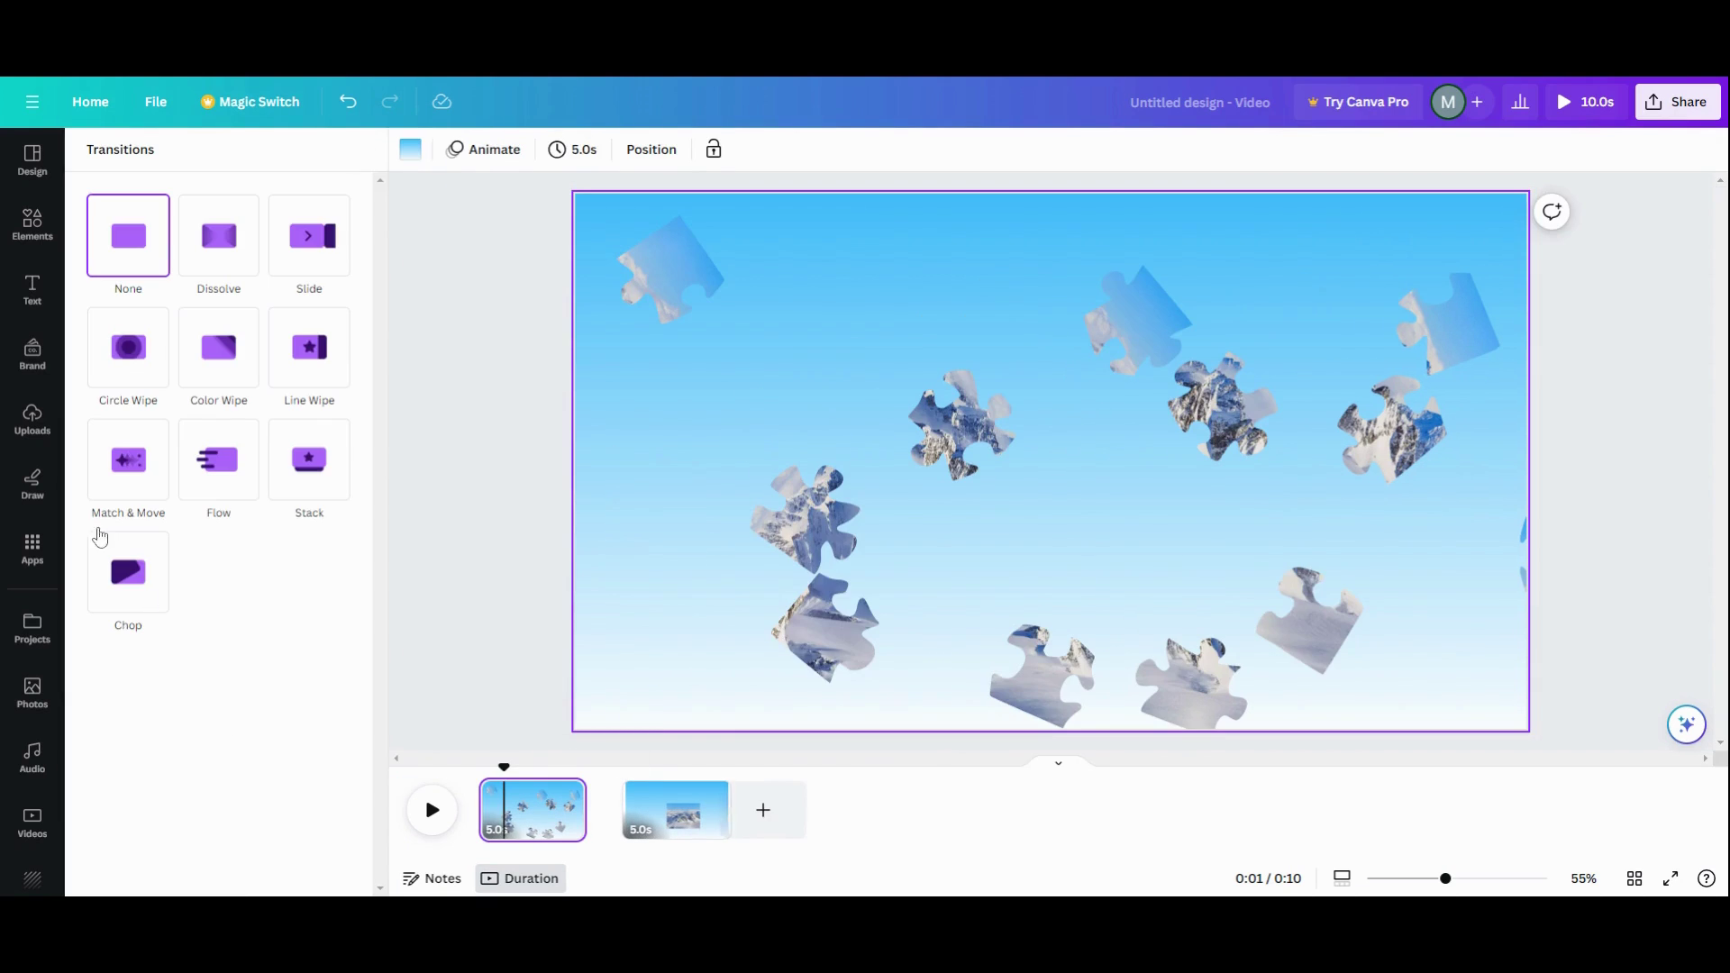
pyautogui.click(127, 461)
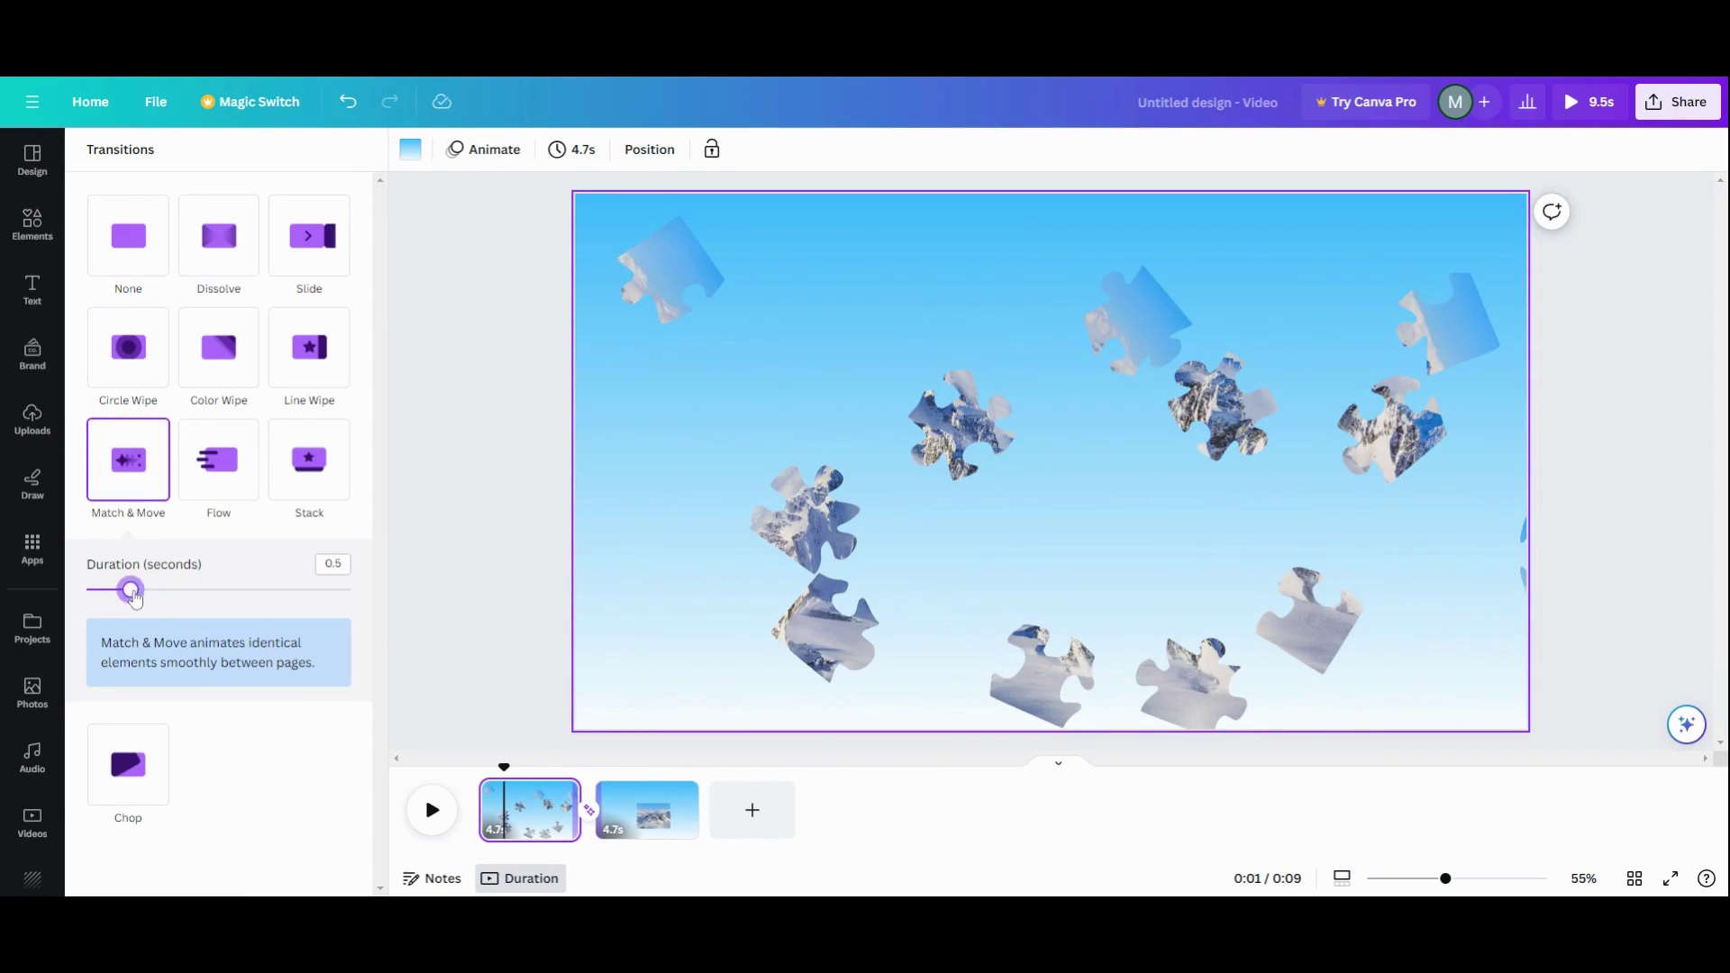
pyautogui.moveTo(131, 591); pyautogui.dragTo(378, 619)
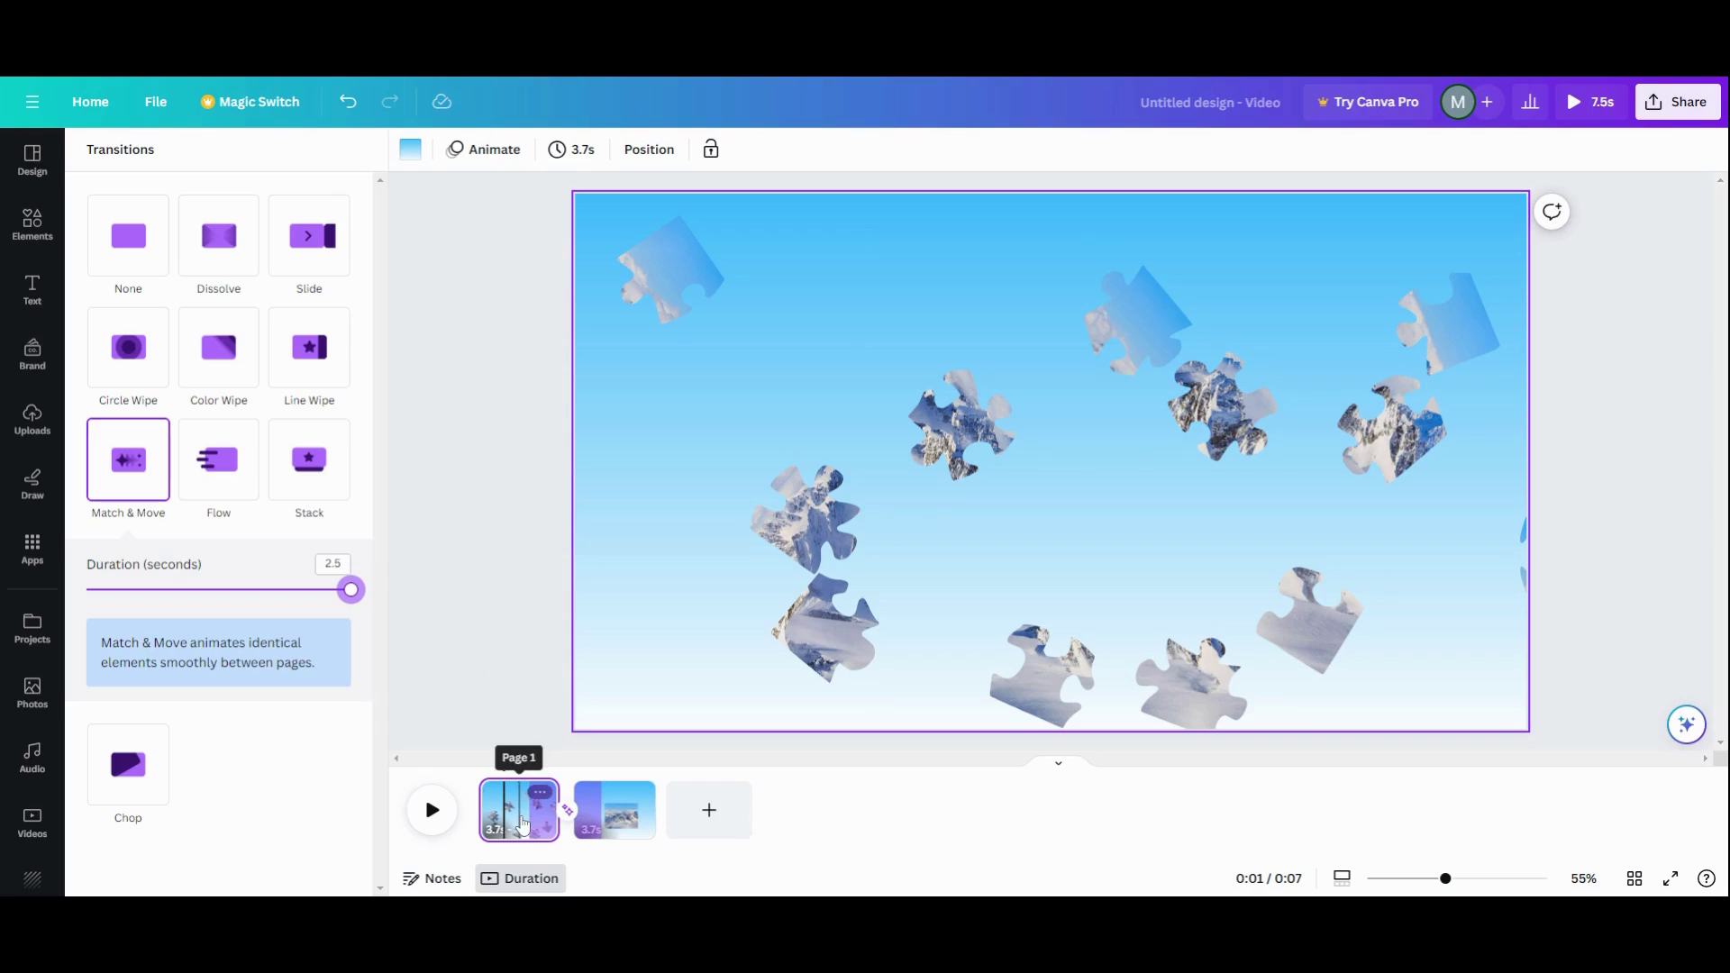
# Play the puzzle animation through both pages and look through the layers of the first page.
pyautogui.click(433, 815)
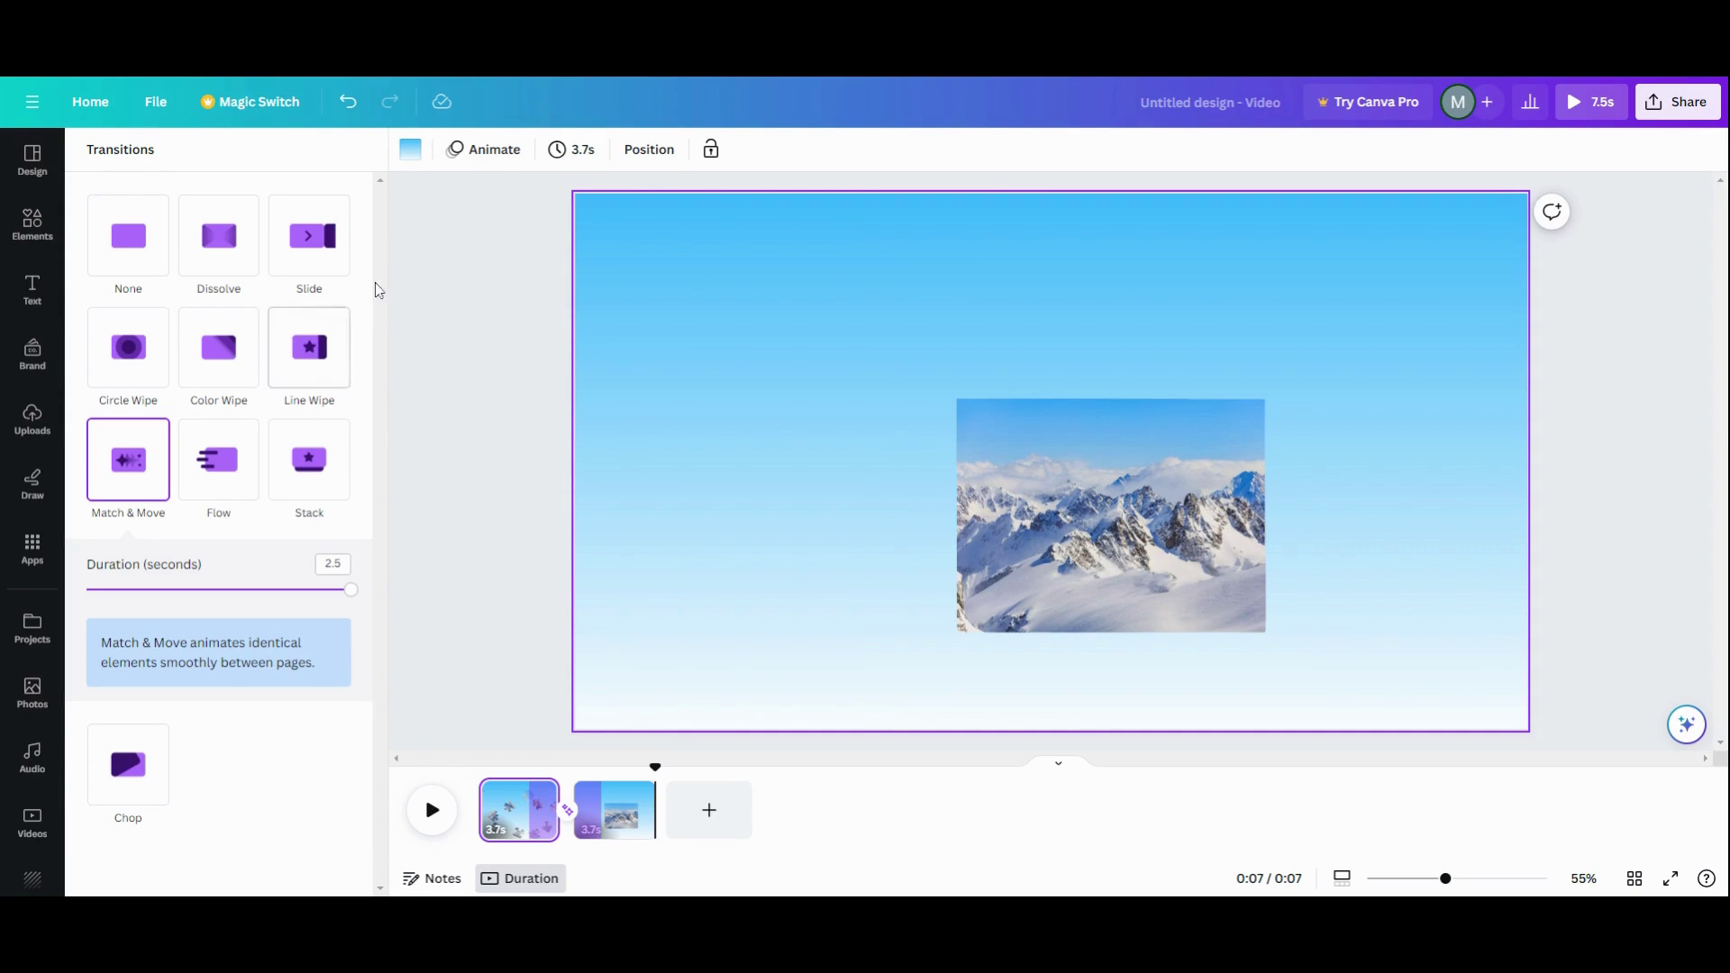
pyautogui.click(662, 155)
pyautogui.scroll(-3, 274, 541)
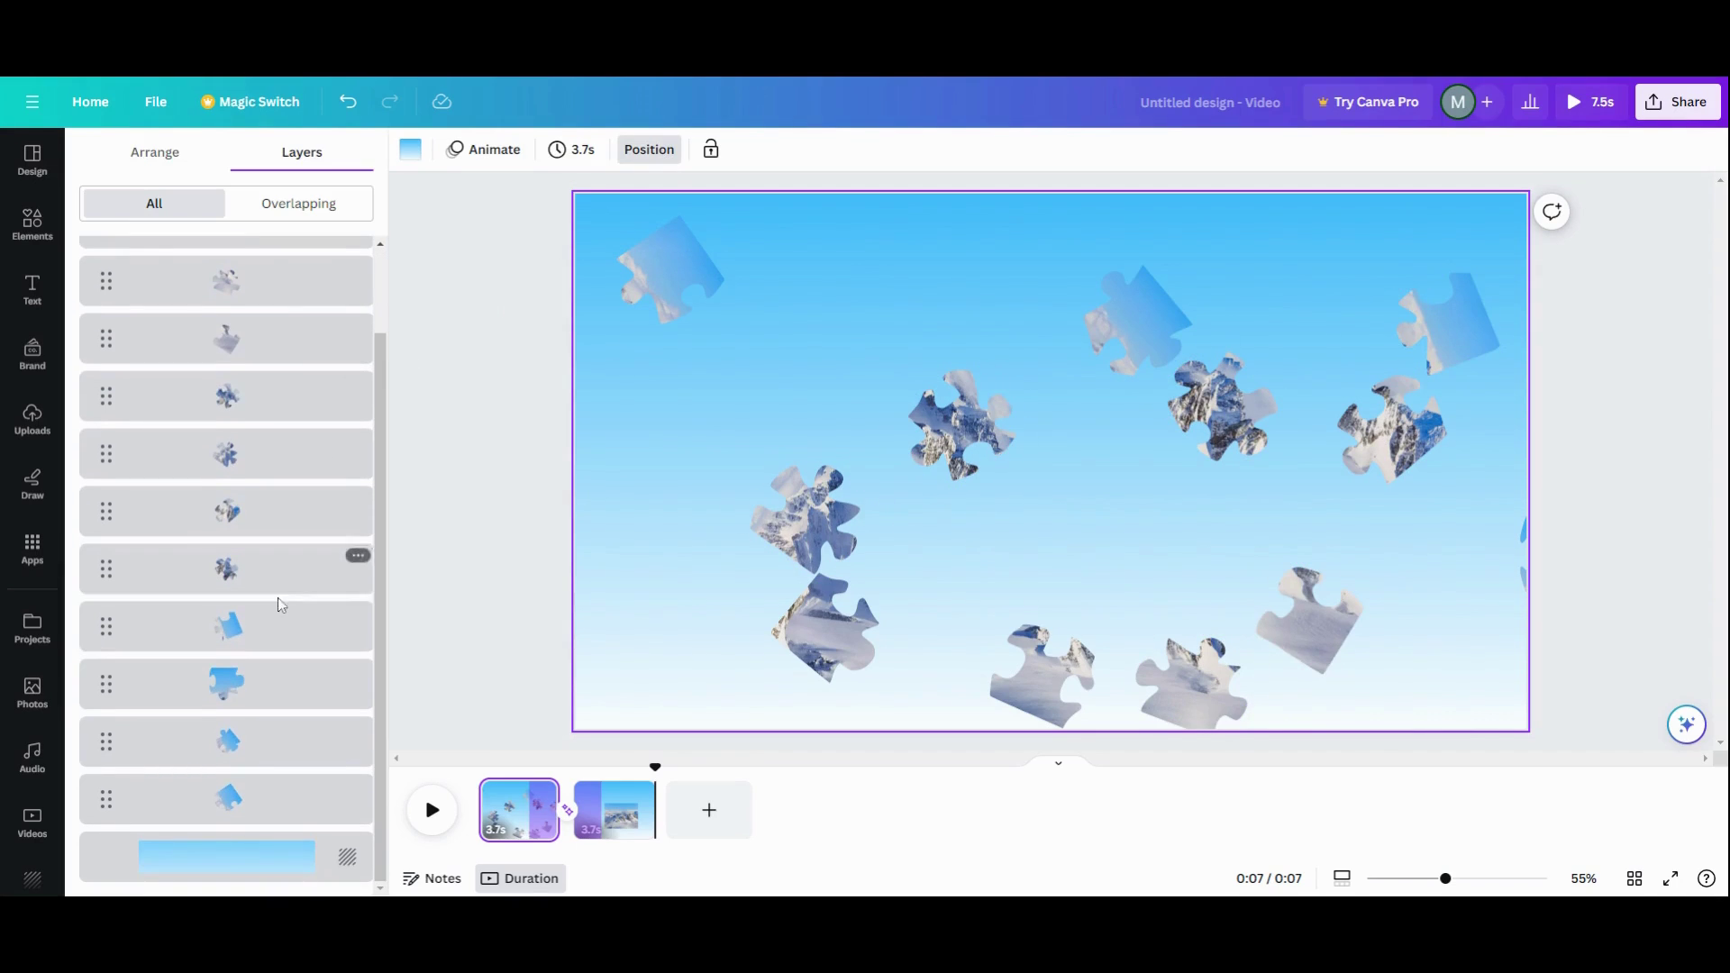
pyautogui.scroll(1, 217, 689)
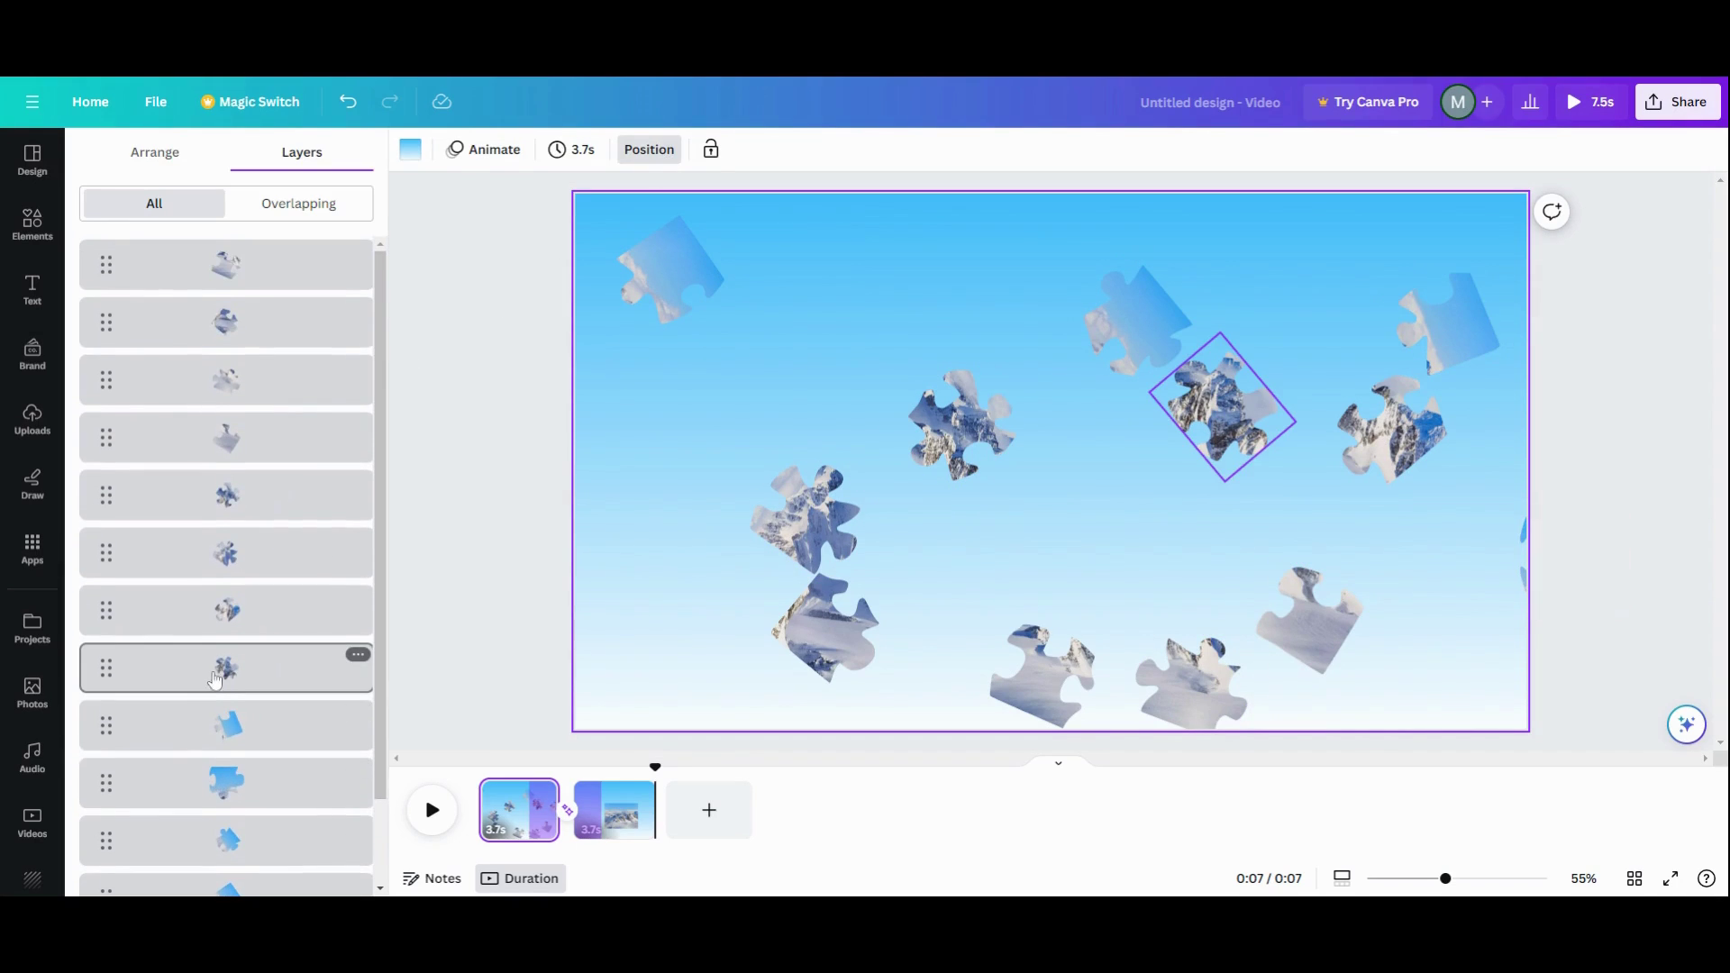
pyautogui.scroll(-5, 214, 680)
# Show the timing of the full mountain photo on the second page and trim its start to delay its appearance.
pyautogui.click(621, 818)
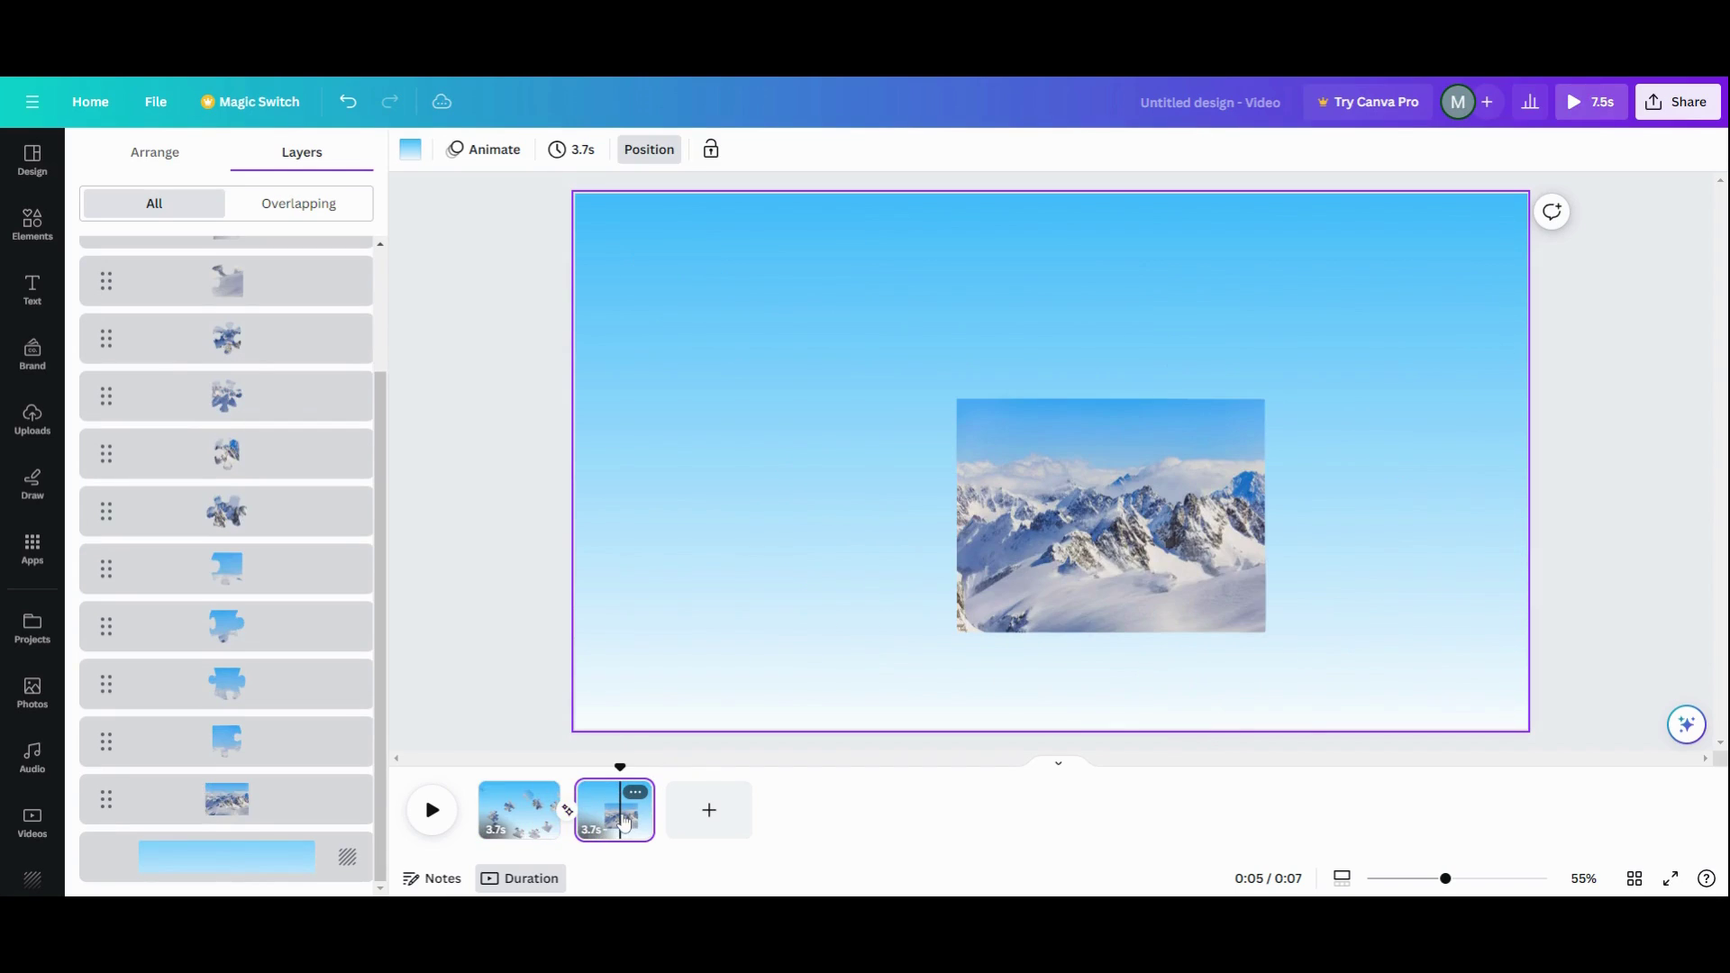
pyautogui.click(275, 798)
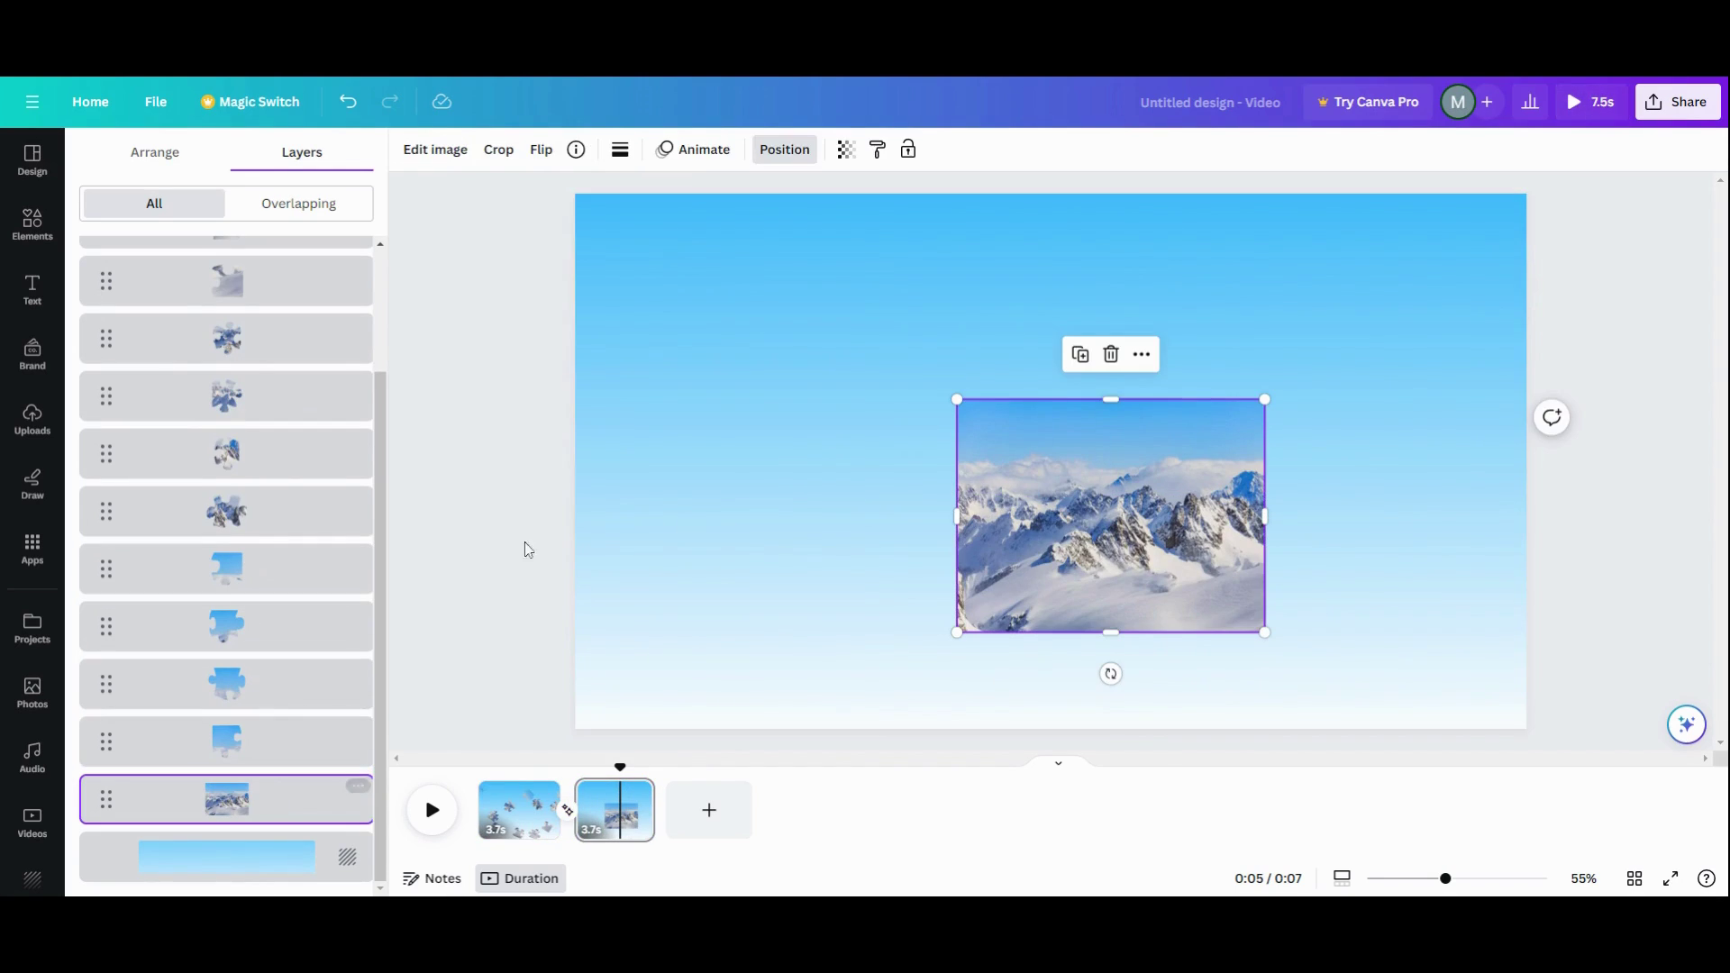
pyautogui.click(1141, 355)
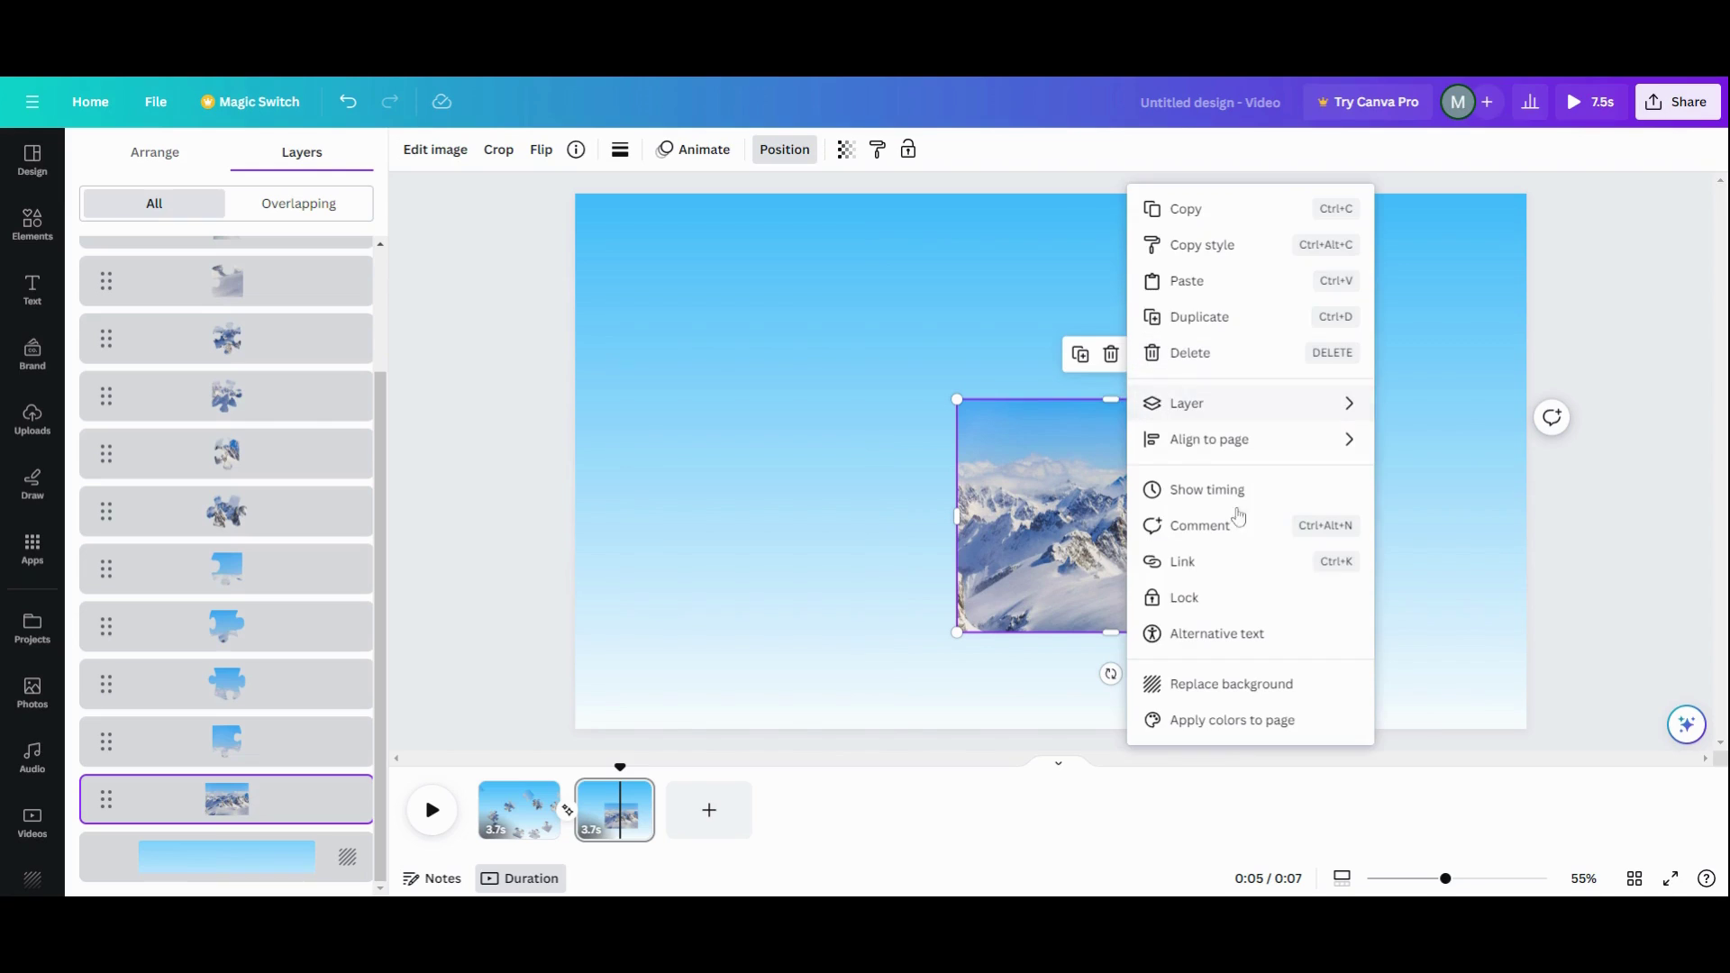
pyautogui.click(1208, 489)
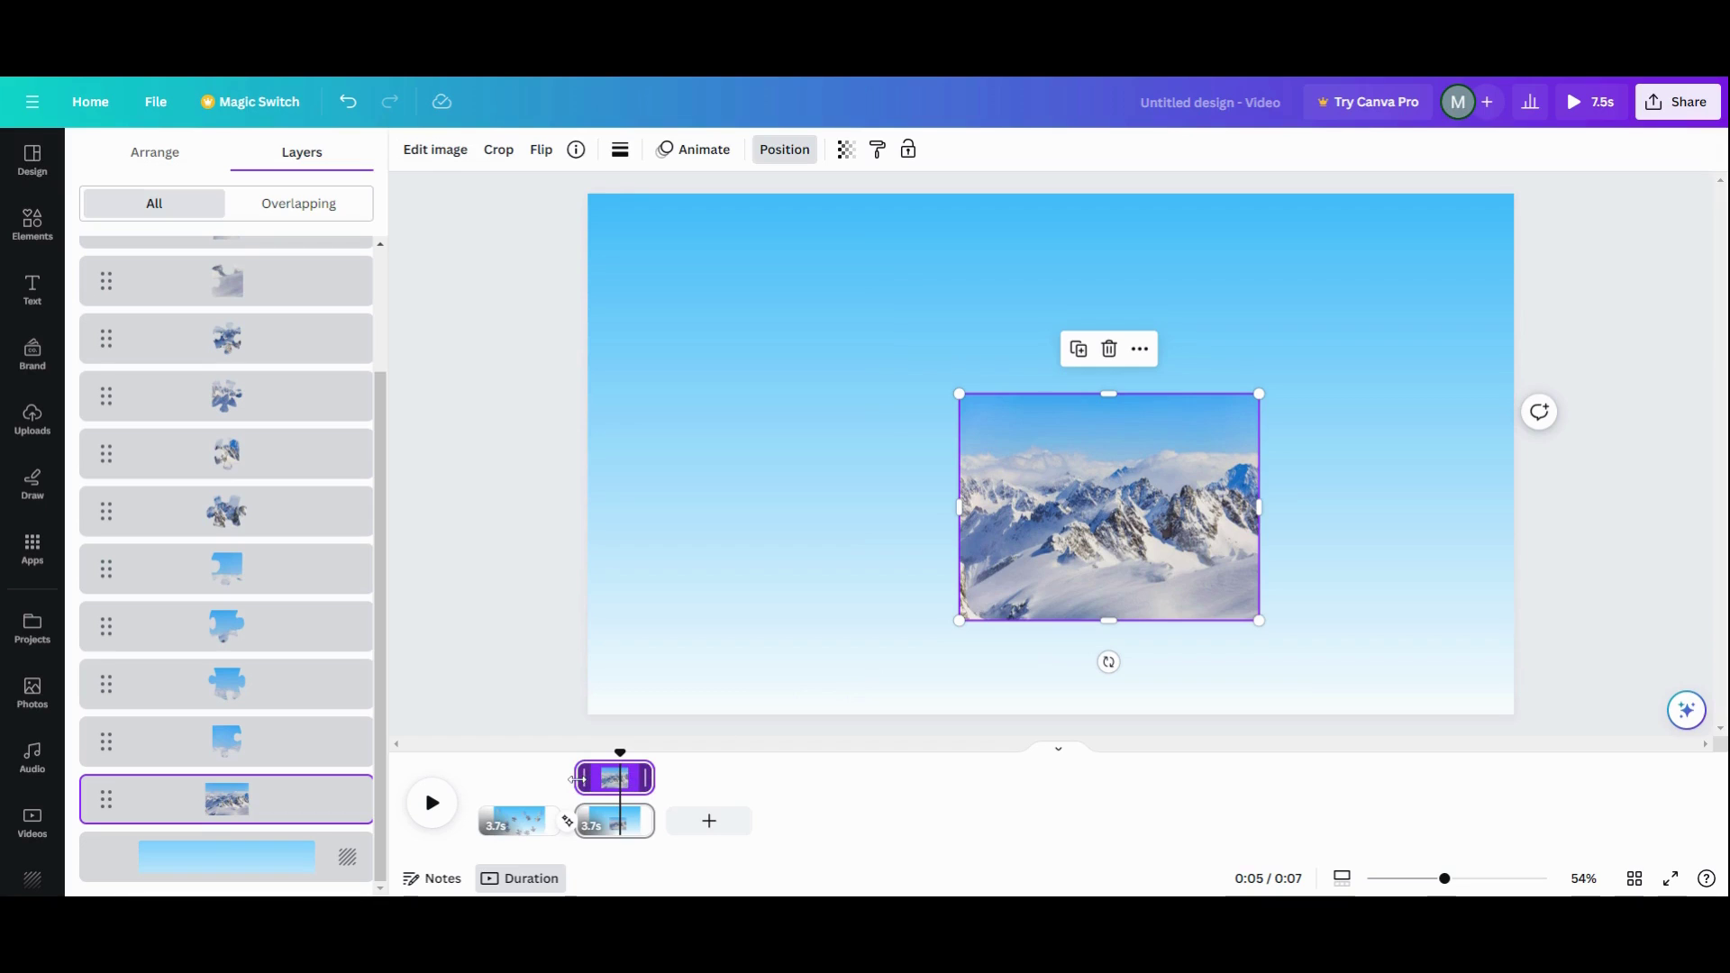
pyautogui.moveTo(579, 779); pyautogui.dragTo(604, 786)
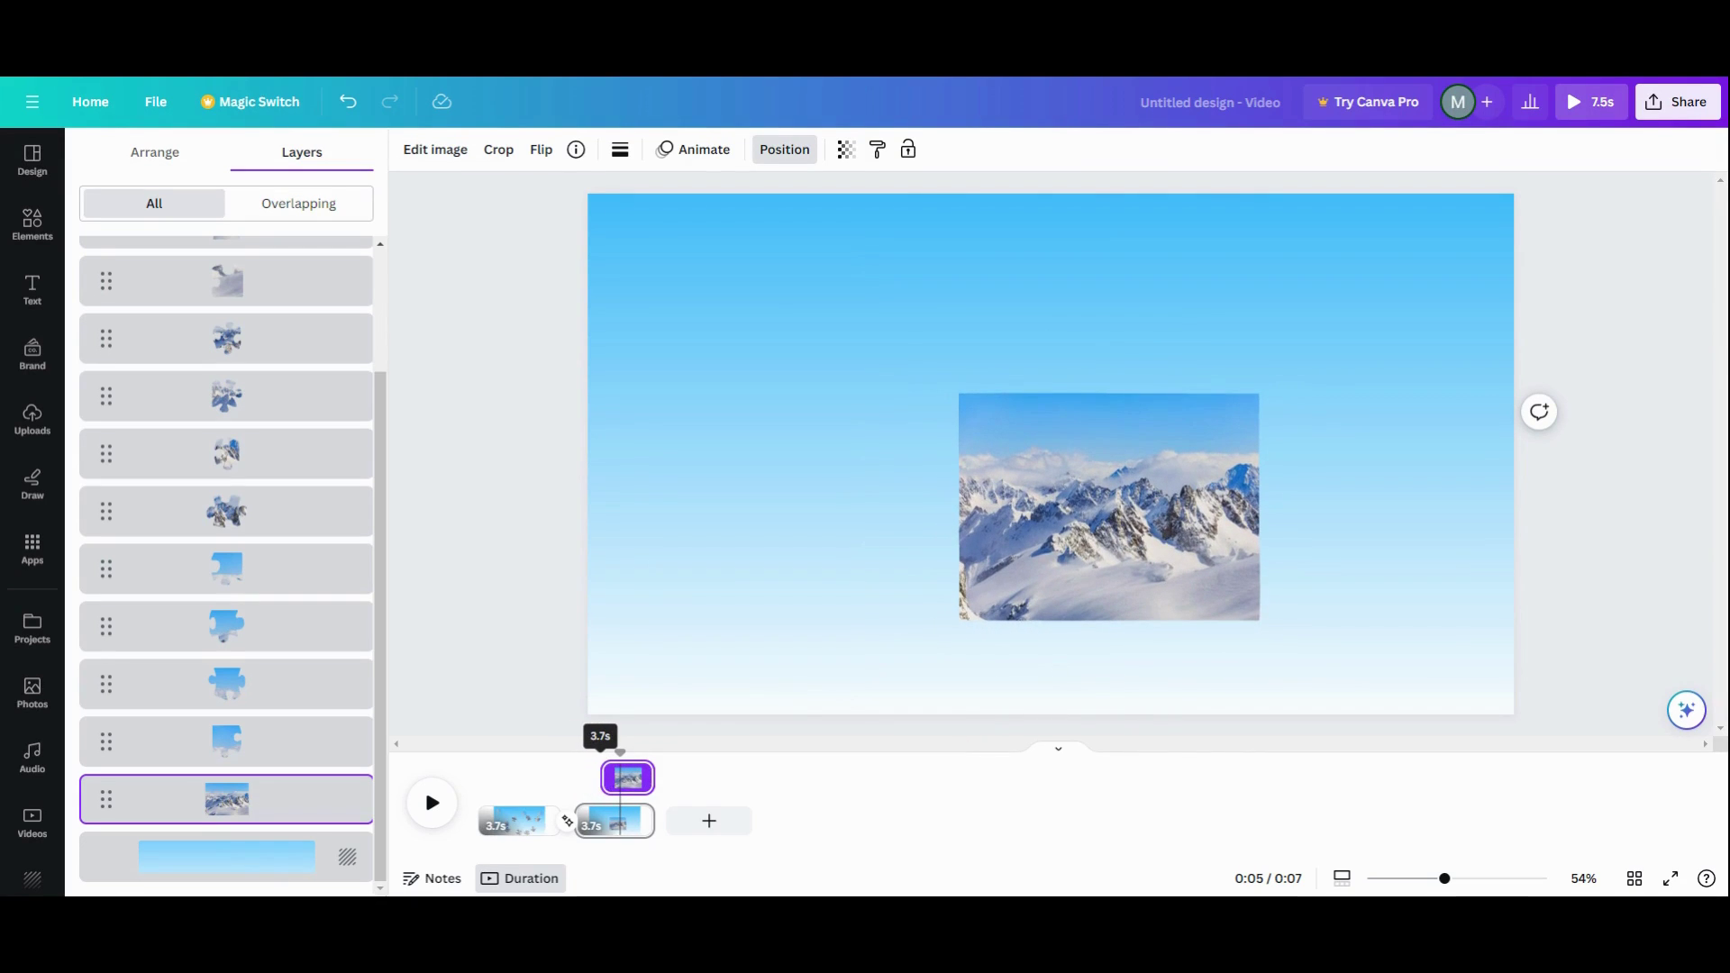
pyautogui.moveTo(603, 786); pyautogui.dragTo(606, 788)
# Play the video from the first page to check when the full photo appears.
pyautogui.click(591, 831)
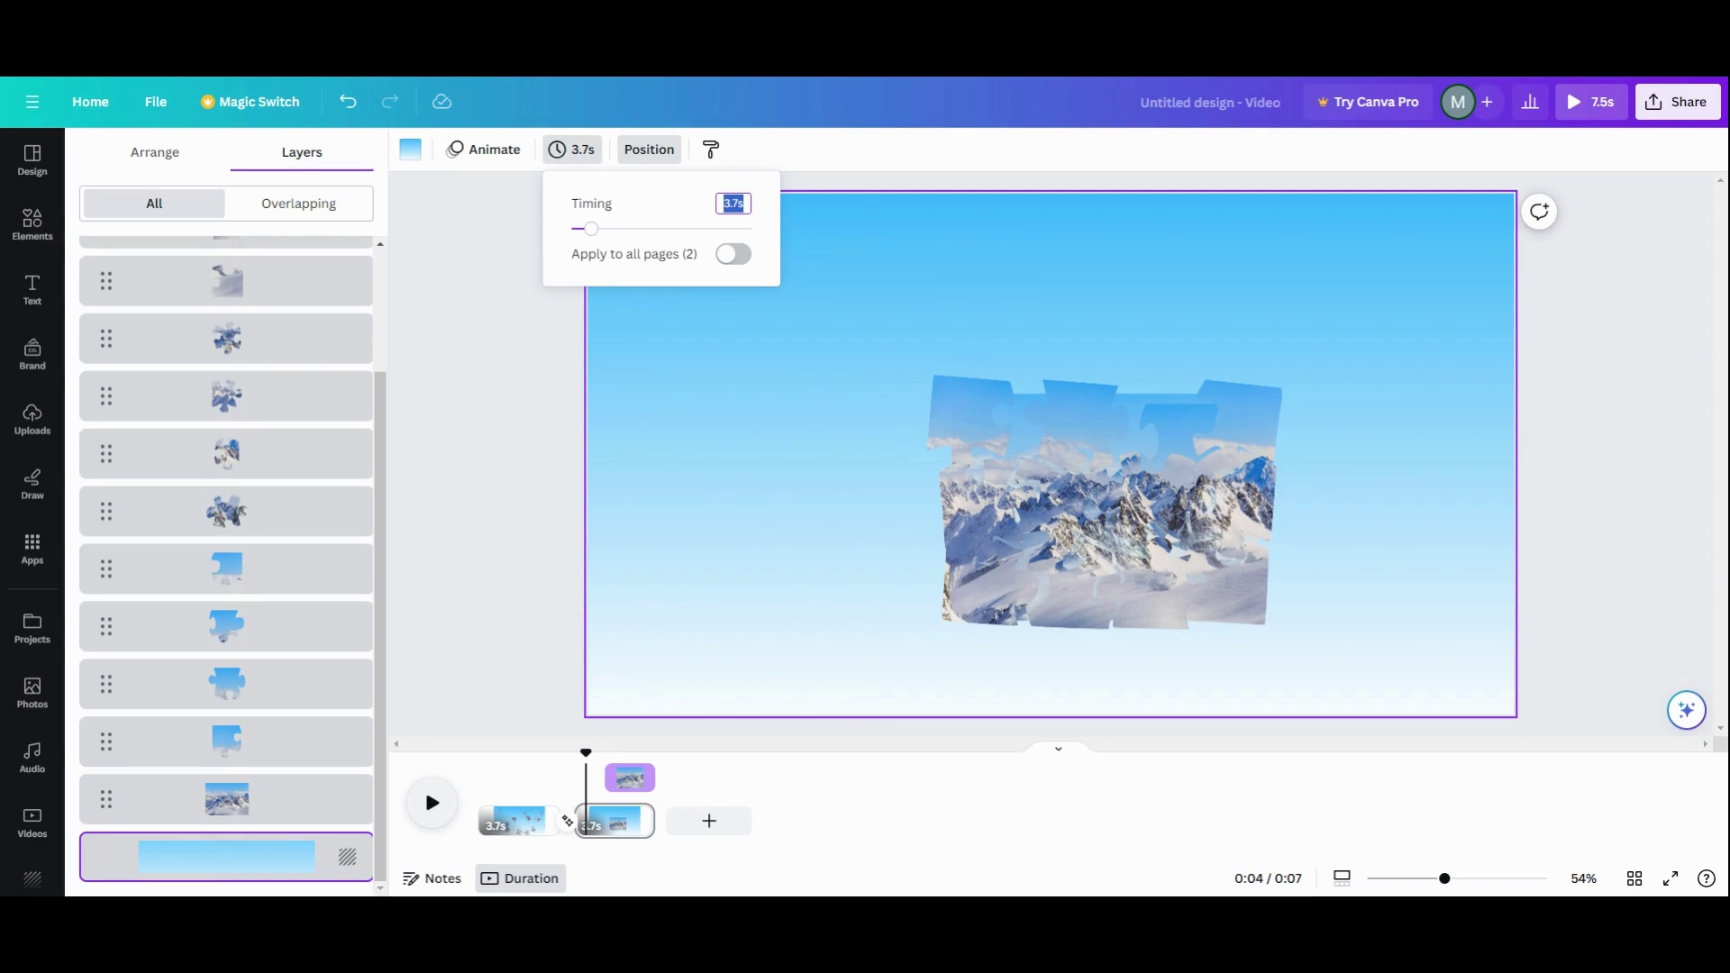
pyautogui.click(507, 839)
pyautogui.click(435, 808)
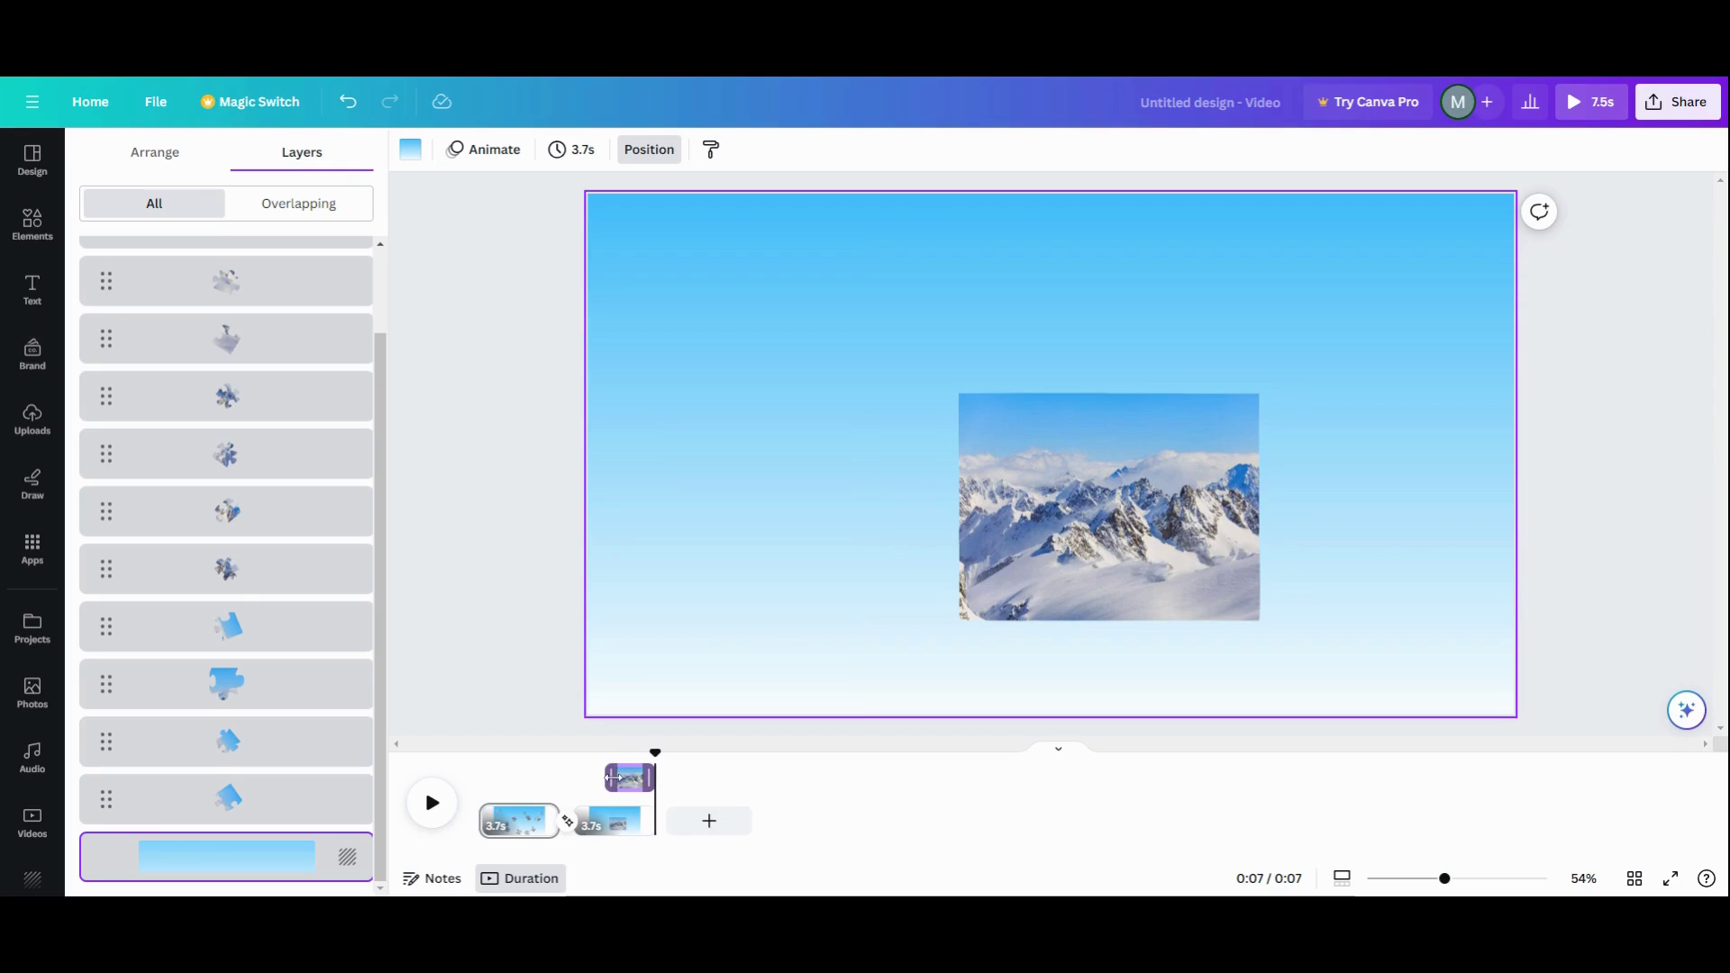
# Trim the start of the full photo slightly further and replay the assembling animation.
pyautogui.moveTo(613, 776); pyautogui.dragTo(619, 776)
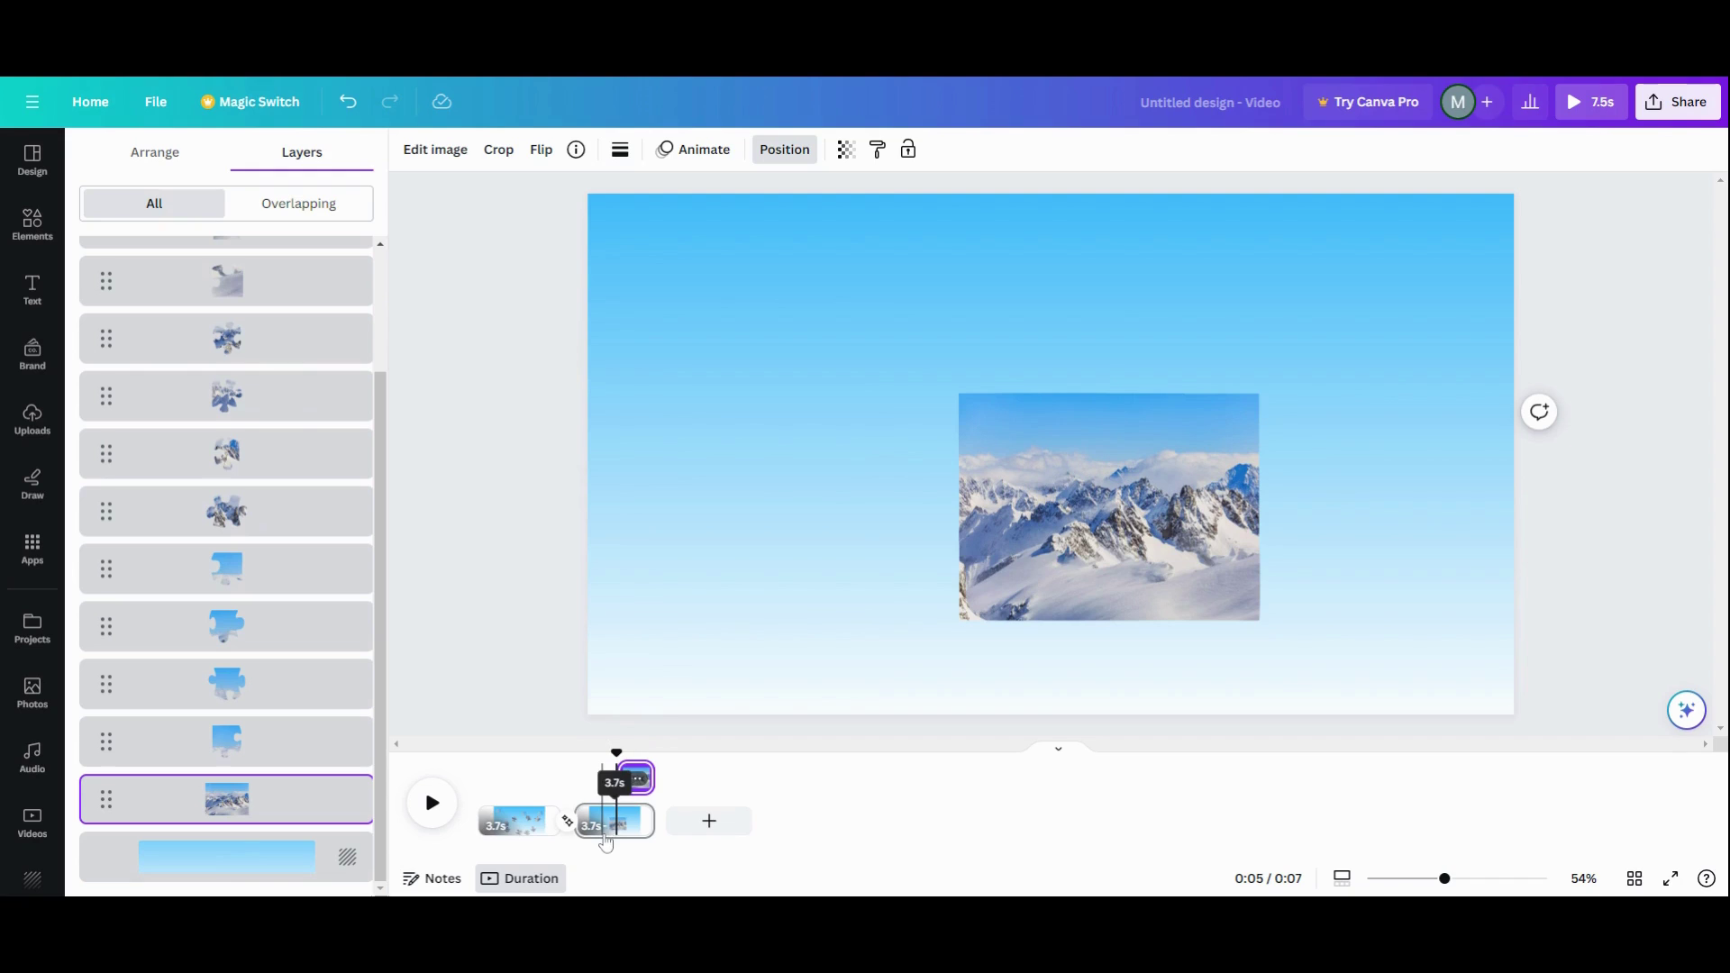
pyautogui.click(606, 836)
pyautogui.click(442, 818)
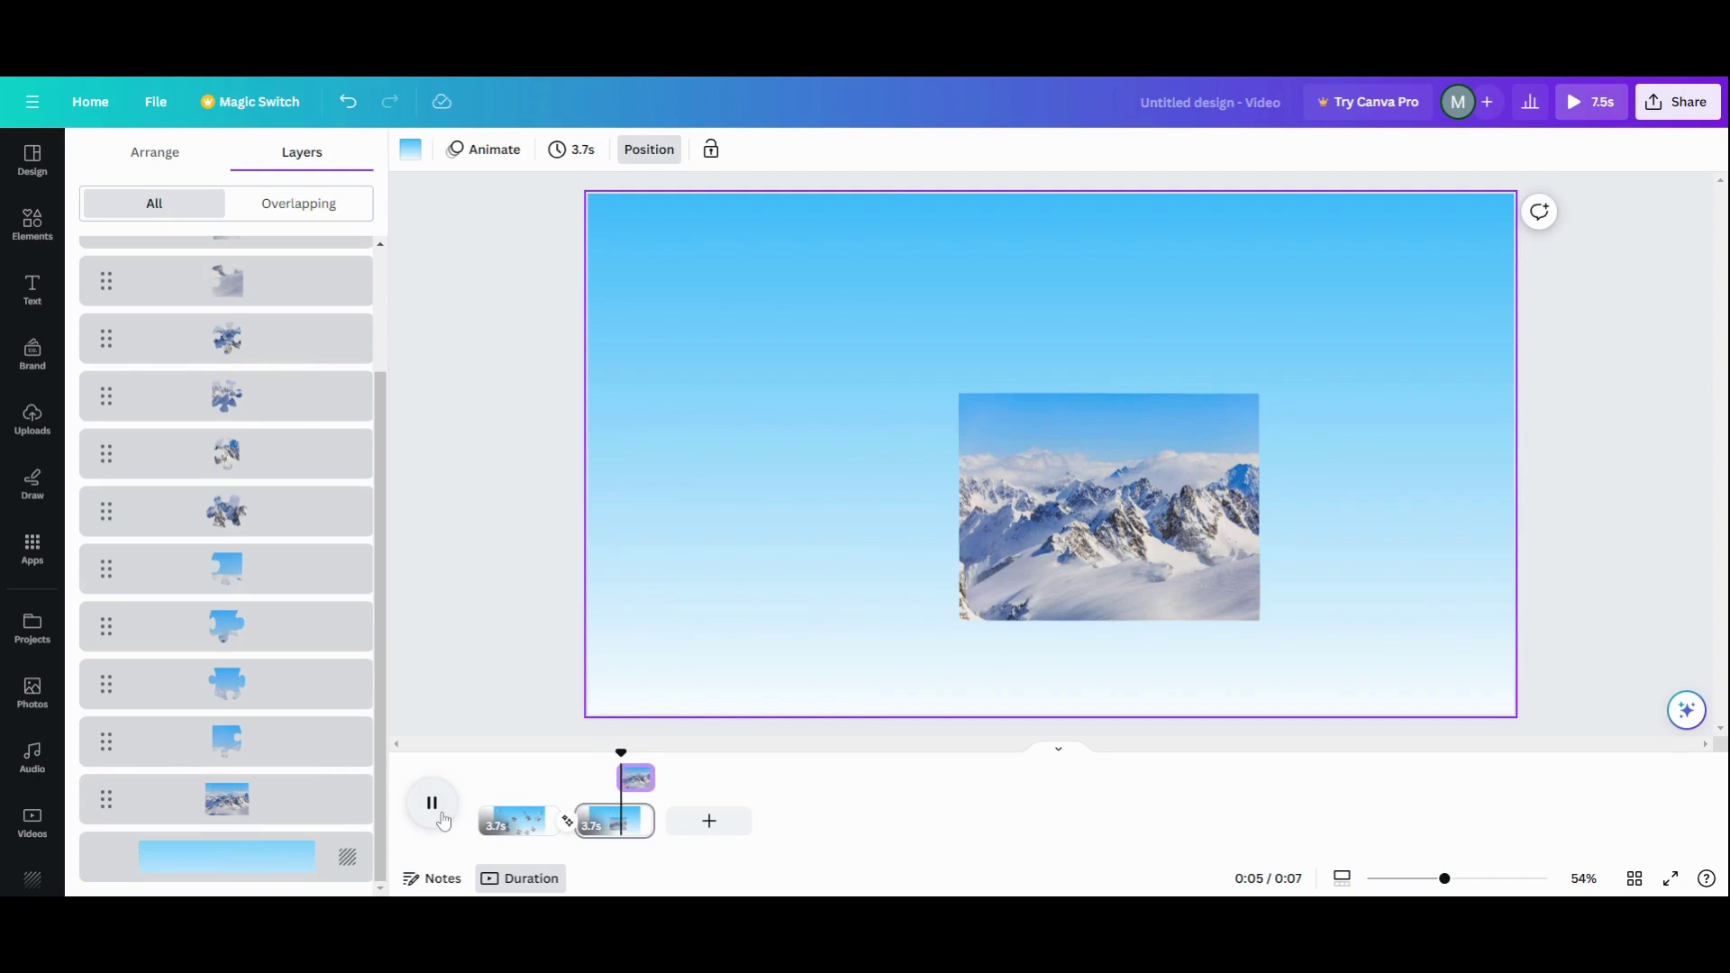
pyautogui.click(536, 830)
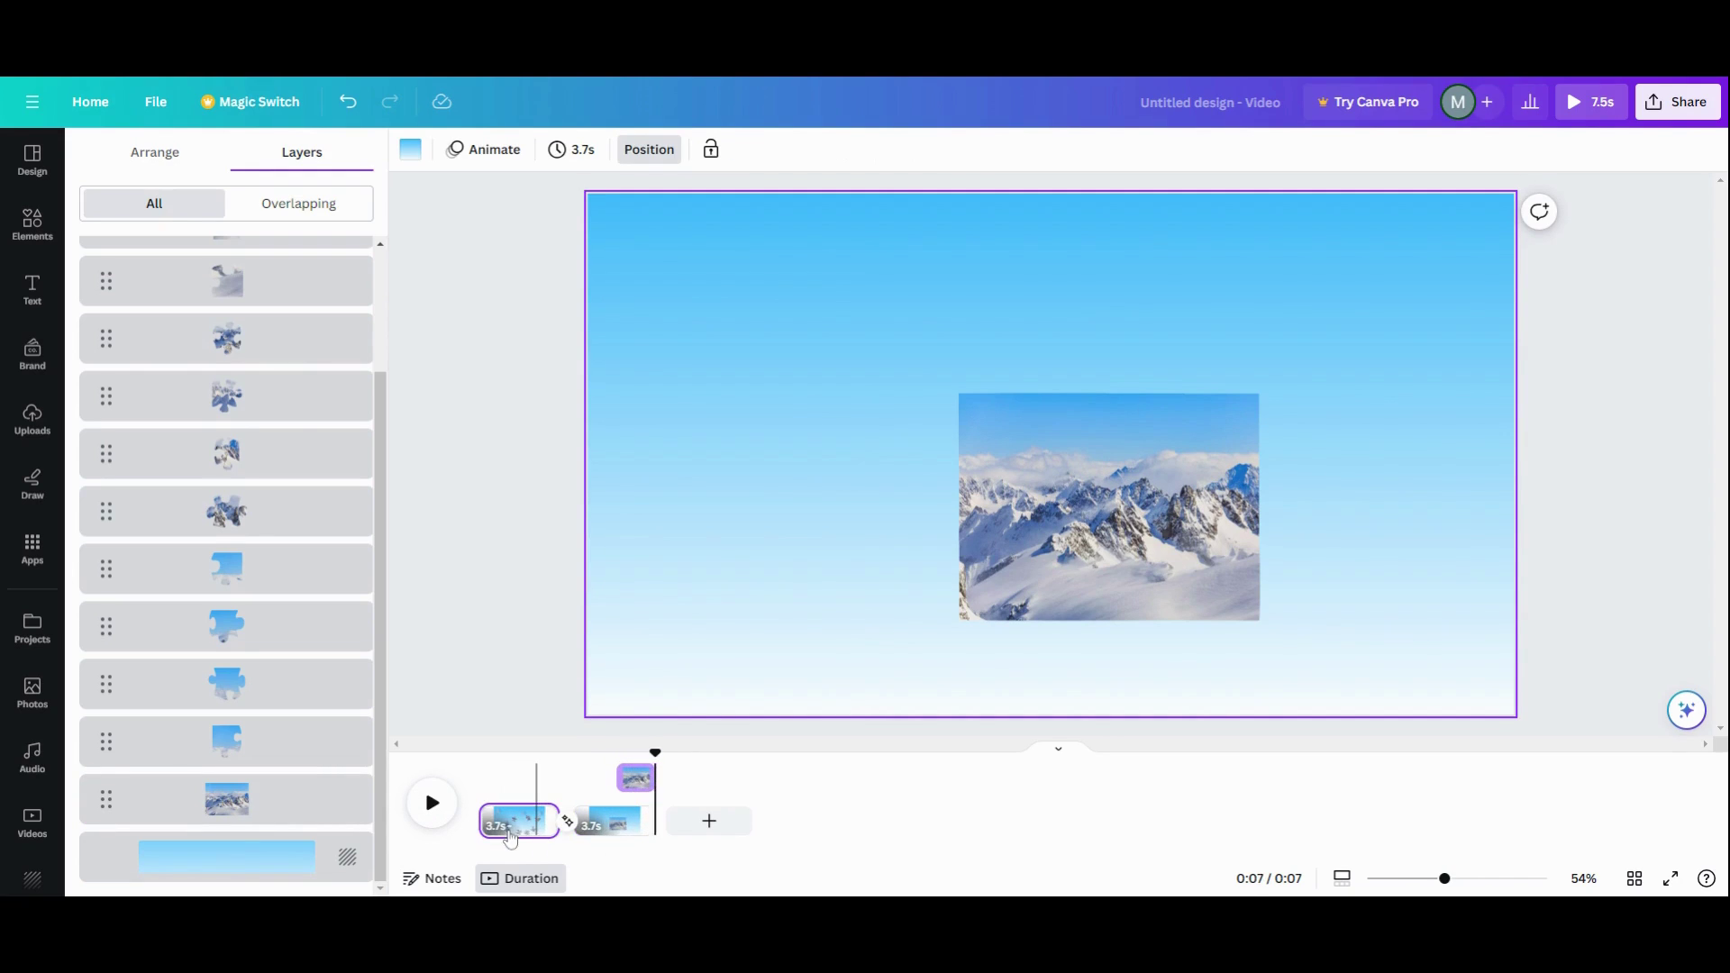
pyautogui.click(448, 815)
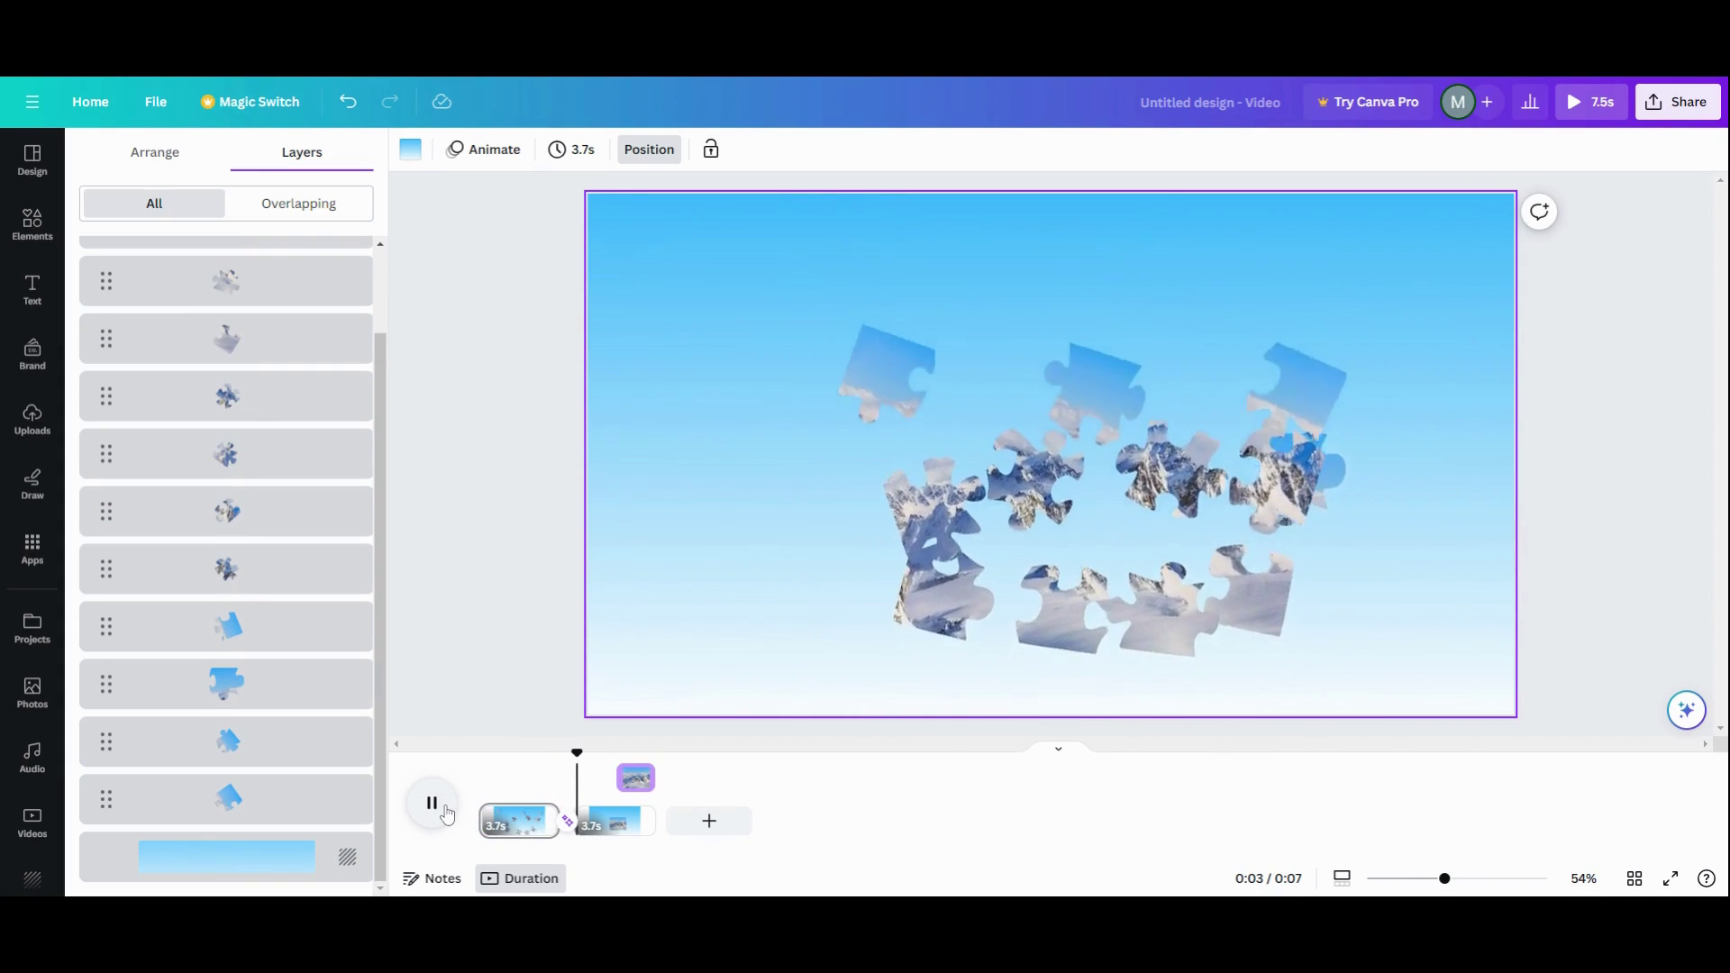
# Shorten the full photo's timing from its start to 2.7 seconds and replay from the first page.
pyautogui.click(621, 782)
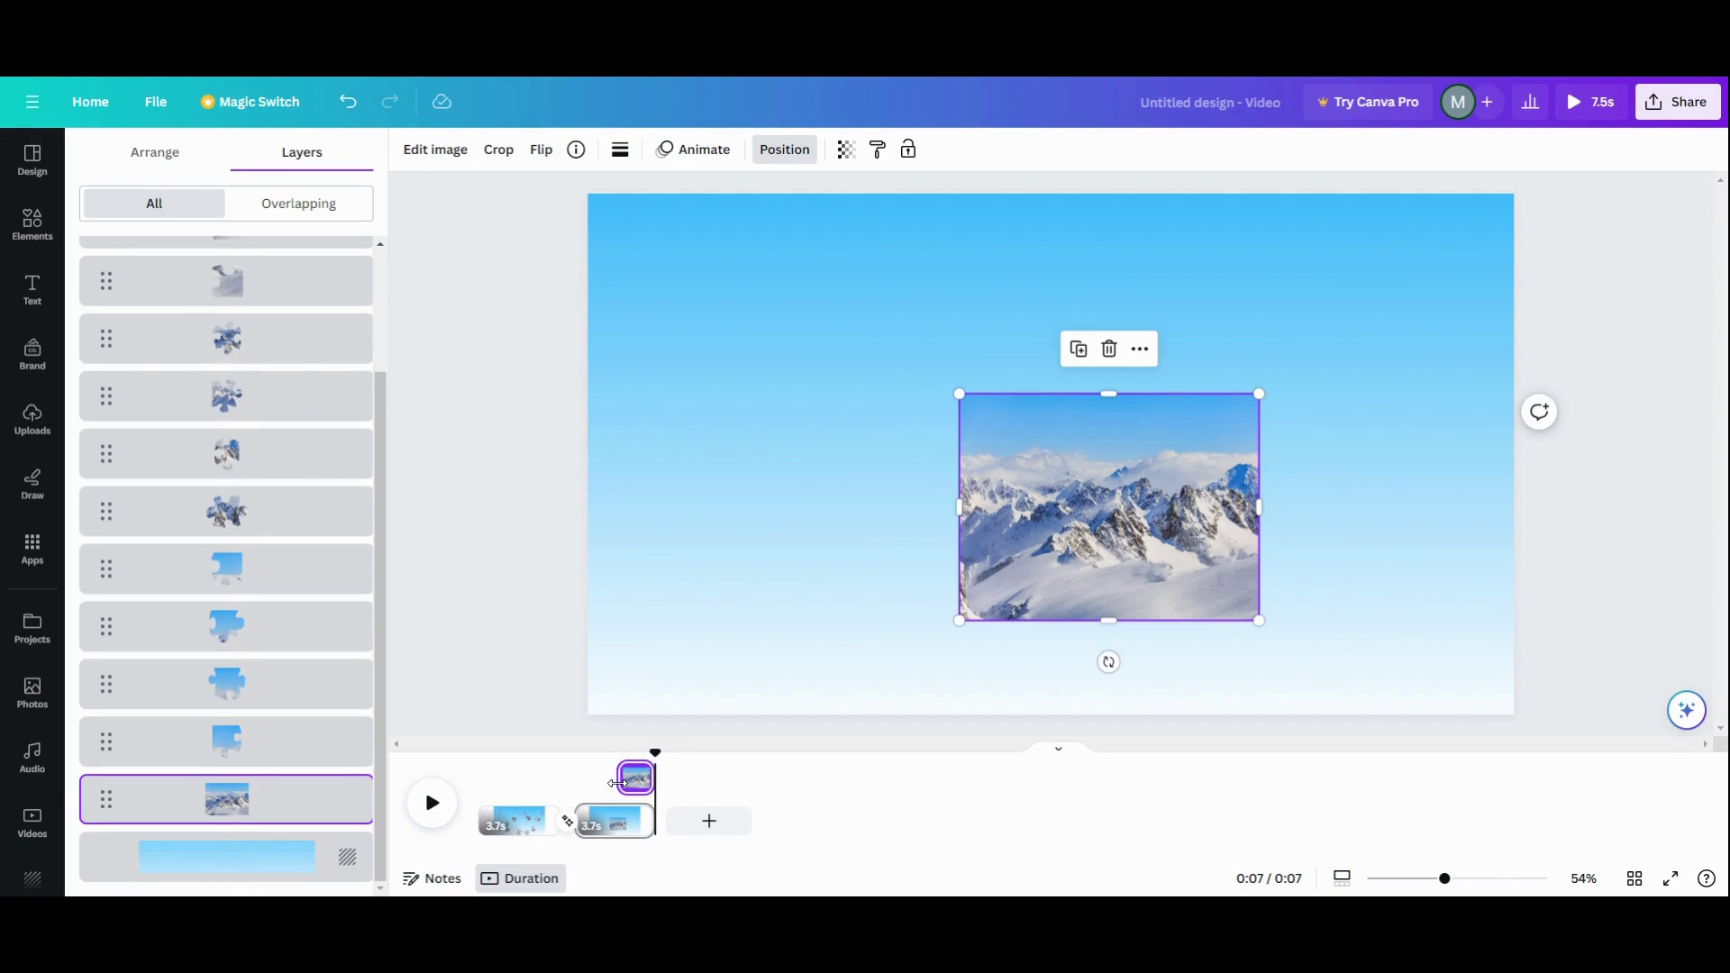
pyautogui.moveTo(617, 782); pyautogui.dragTo(631, 782)
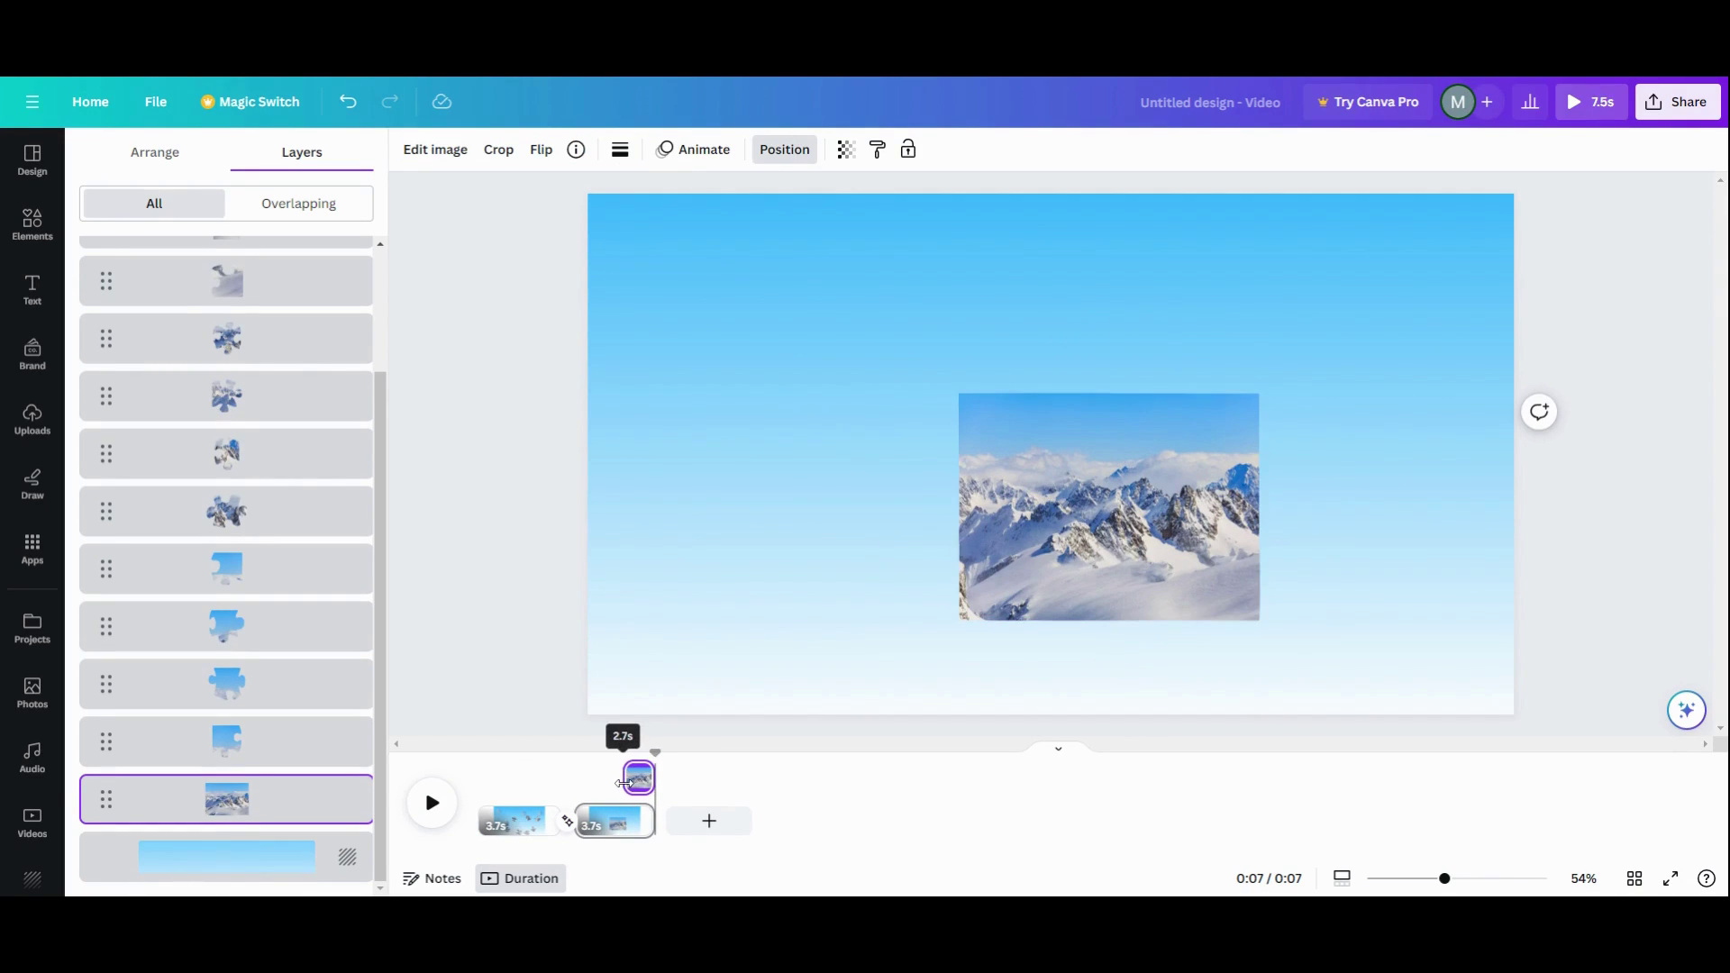
pyautogui.click(537, 822)
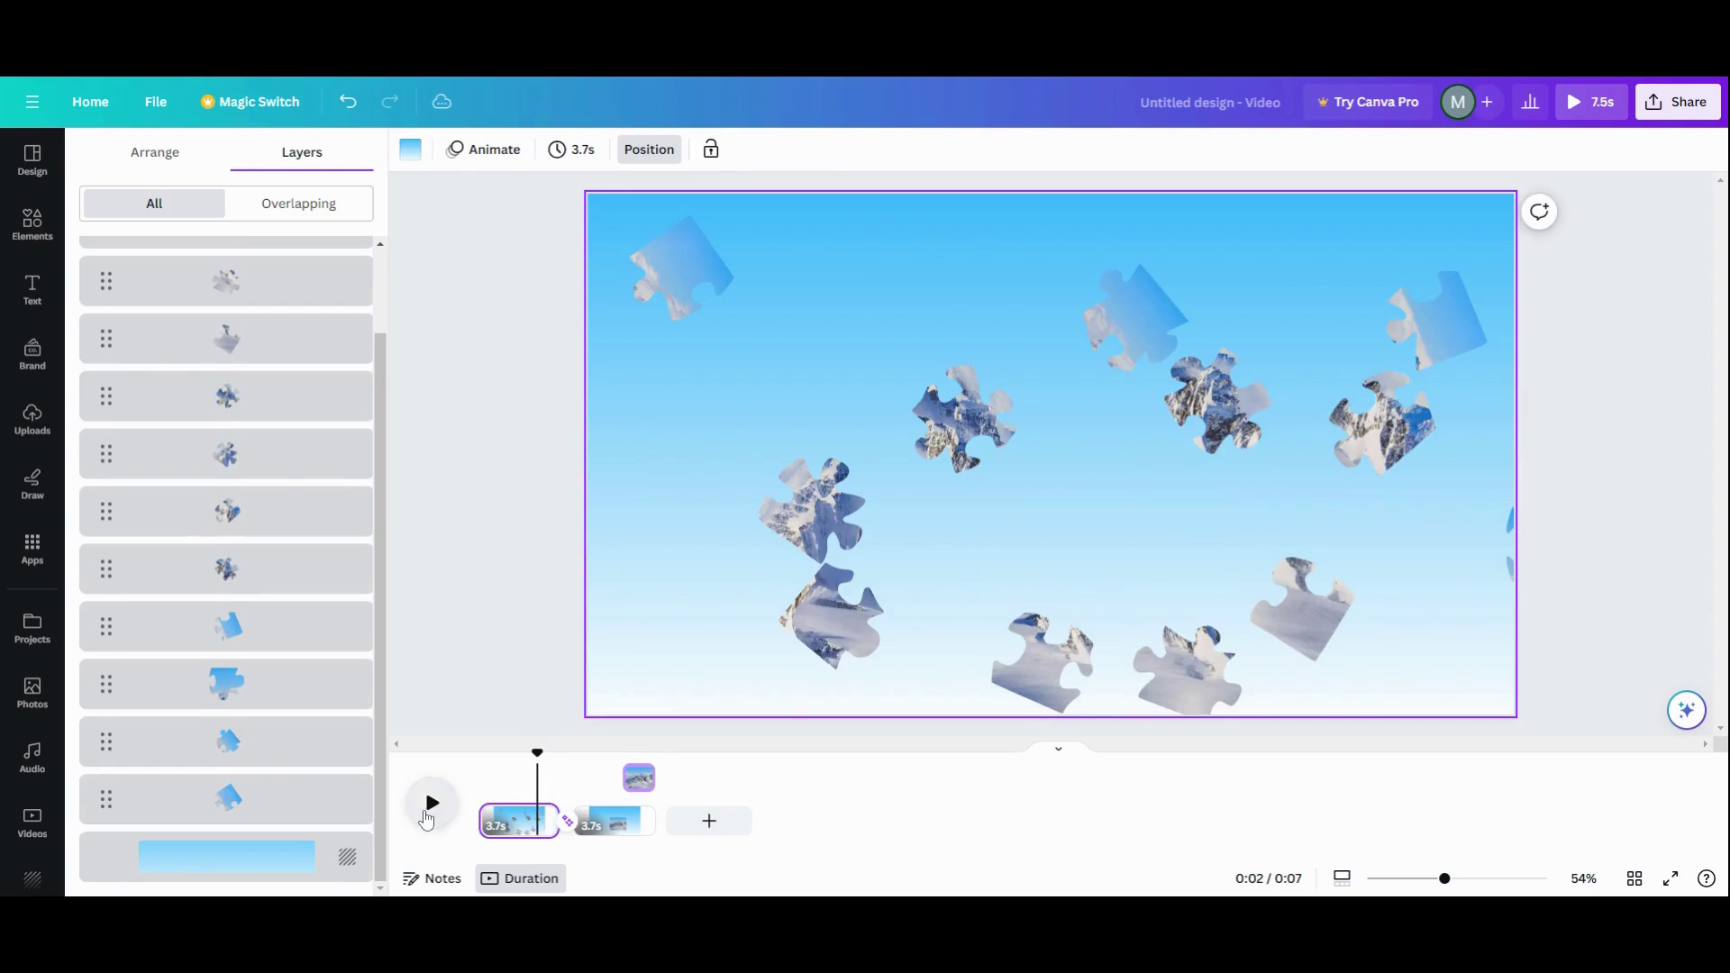
pyautogui.click(427, 817)
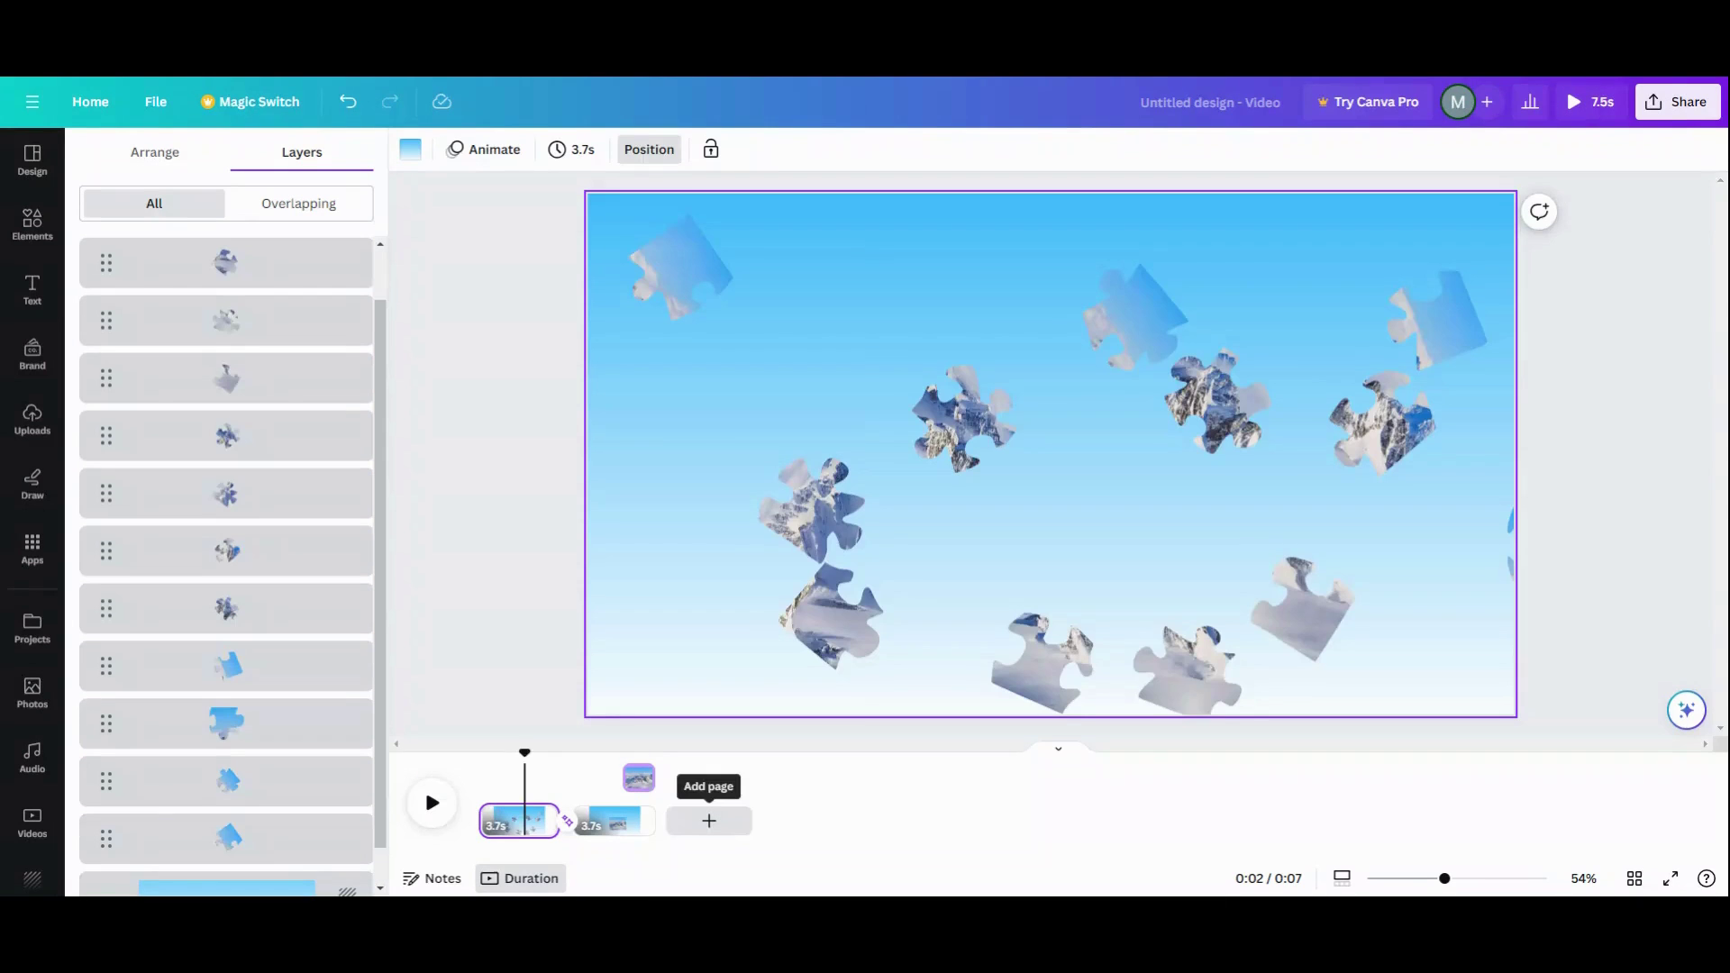
# Add a blank third page and hide the timing of the full mountain photo on the second page.
pyautogui.click(709, 821)
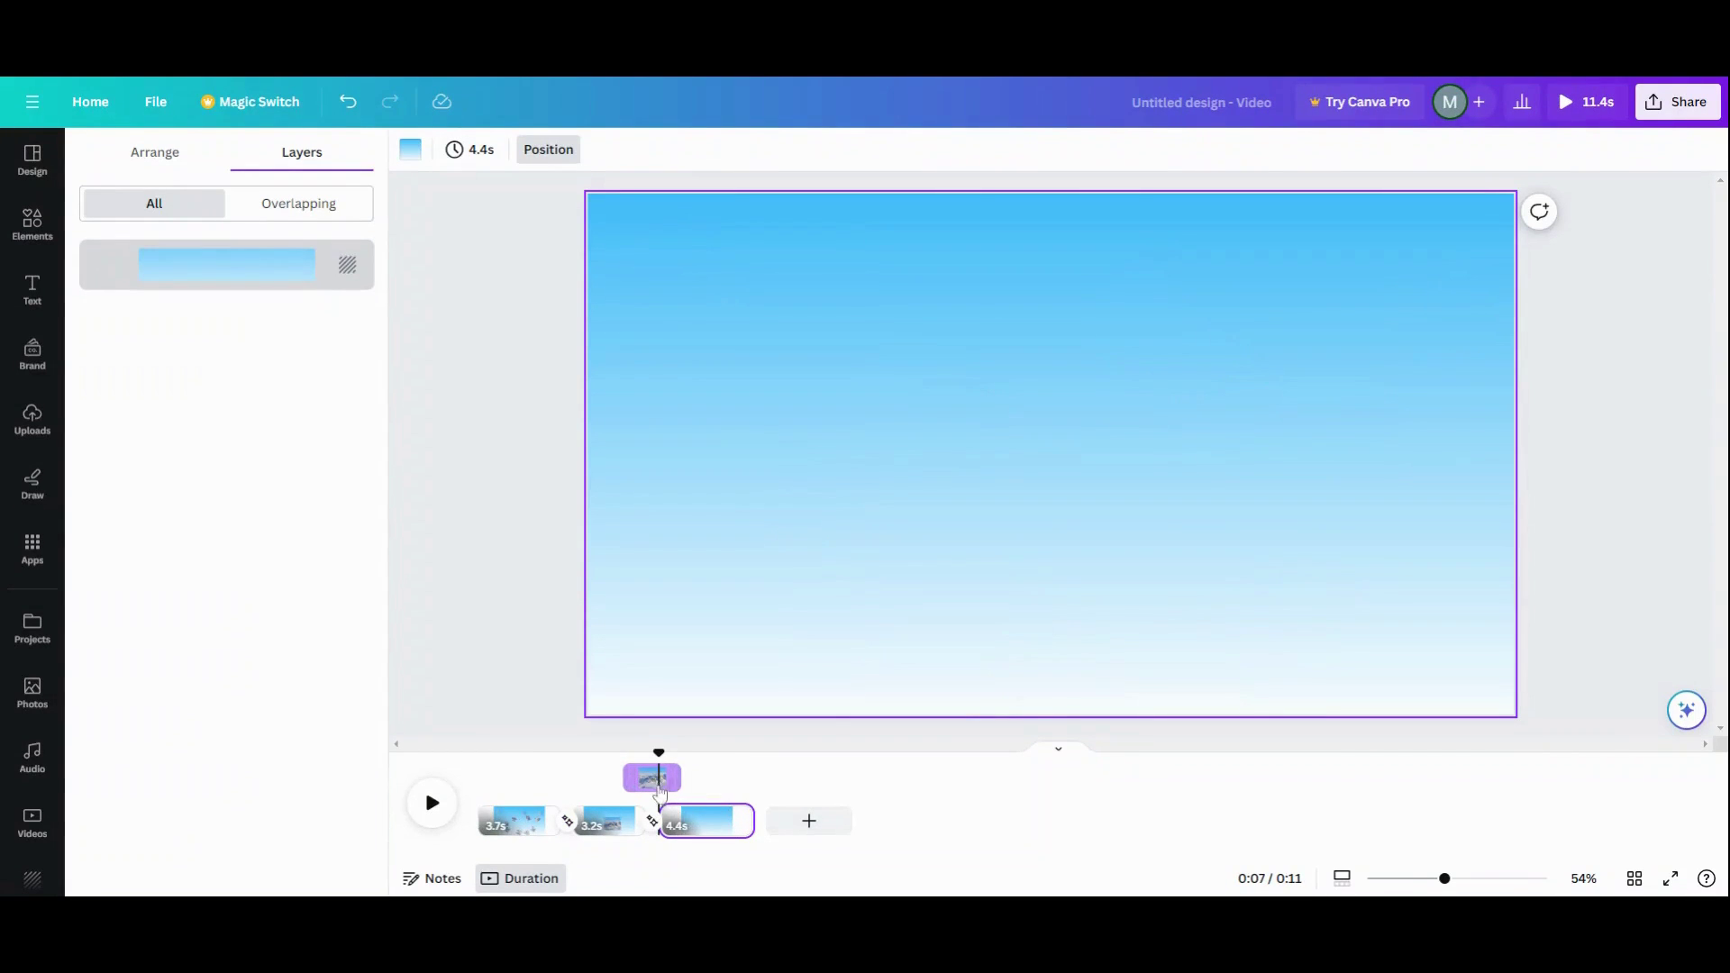
pyautogui.click(603, 821)
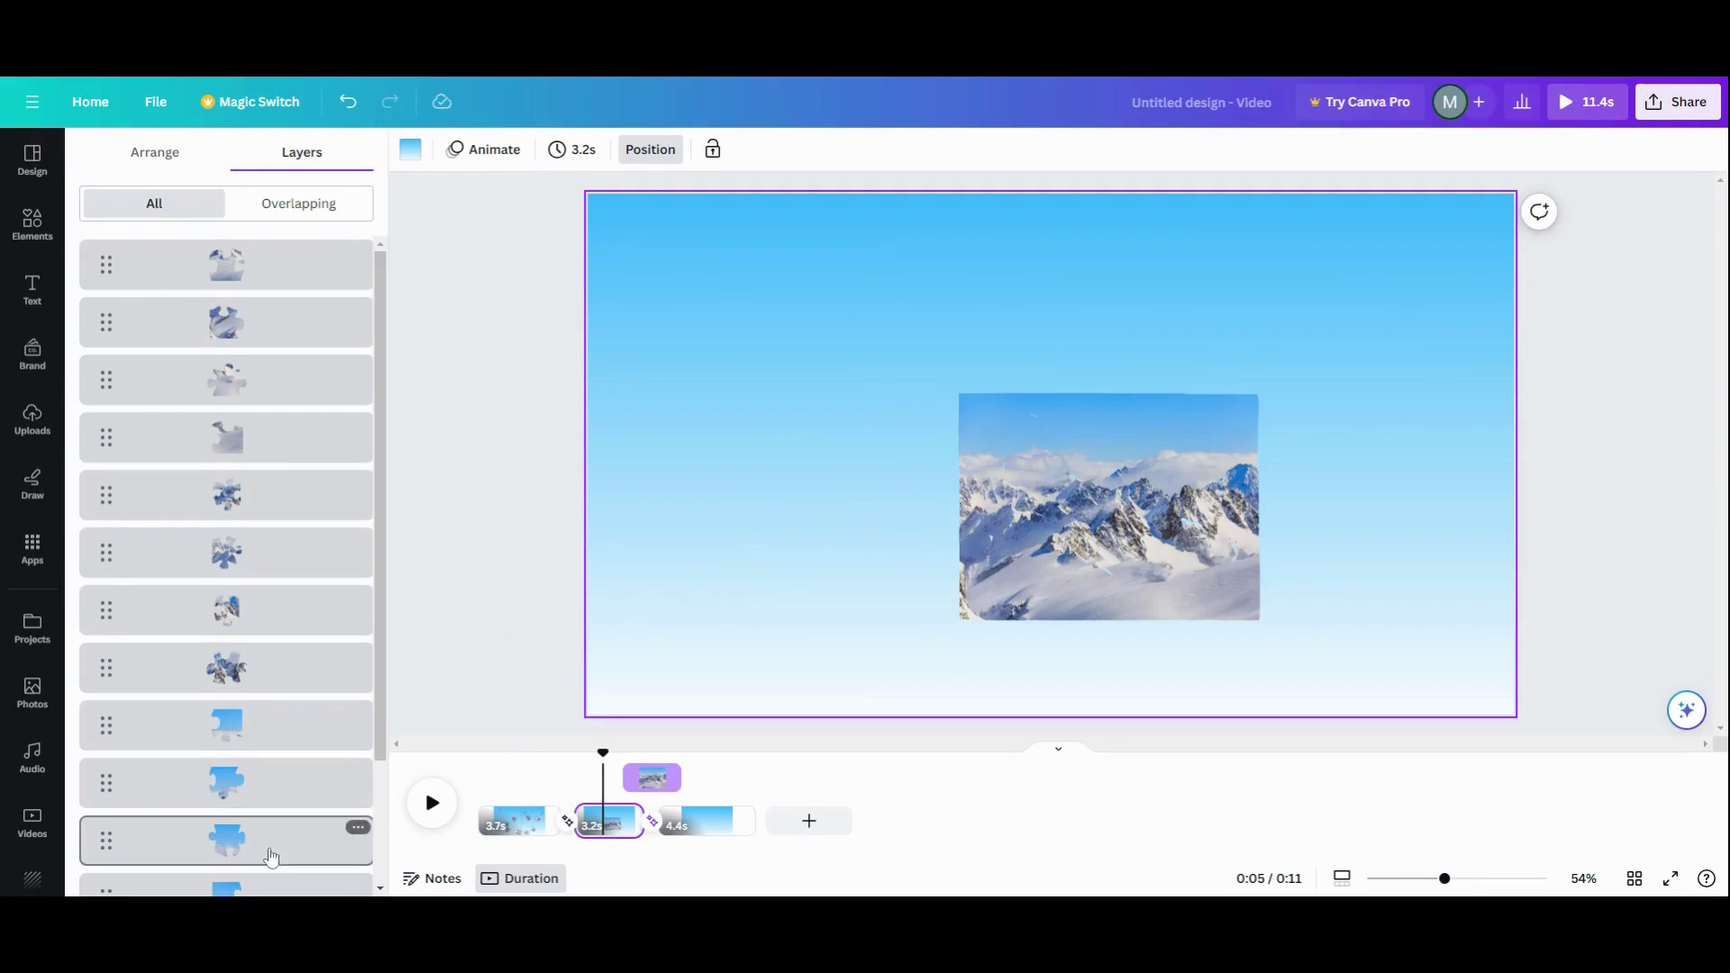
pyautogui.scroll(-3, 225, 824)
pyautogui.click(234, 802)
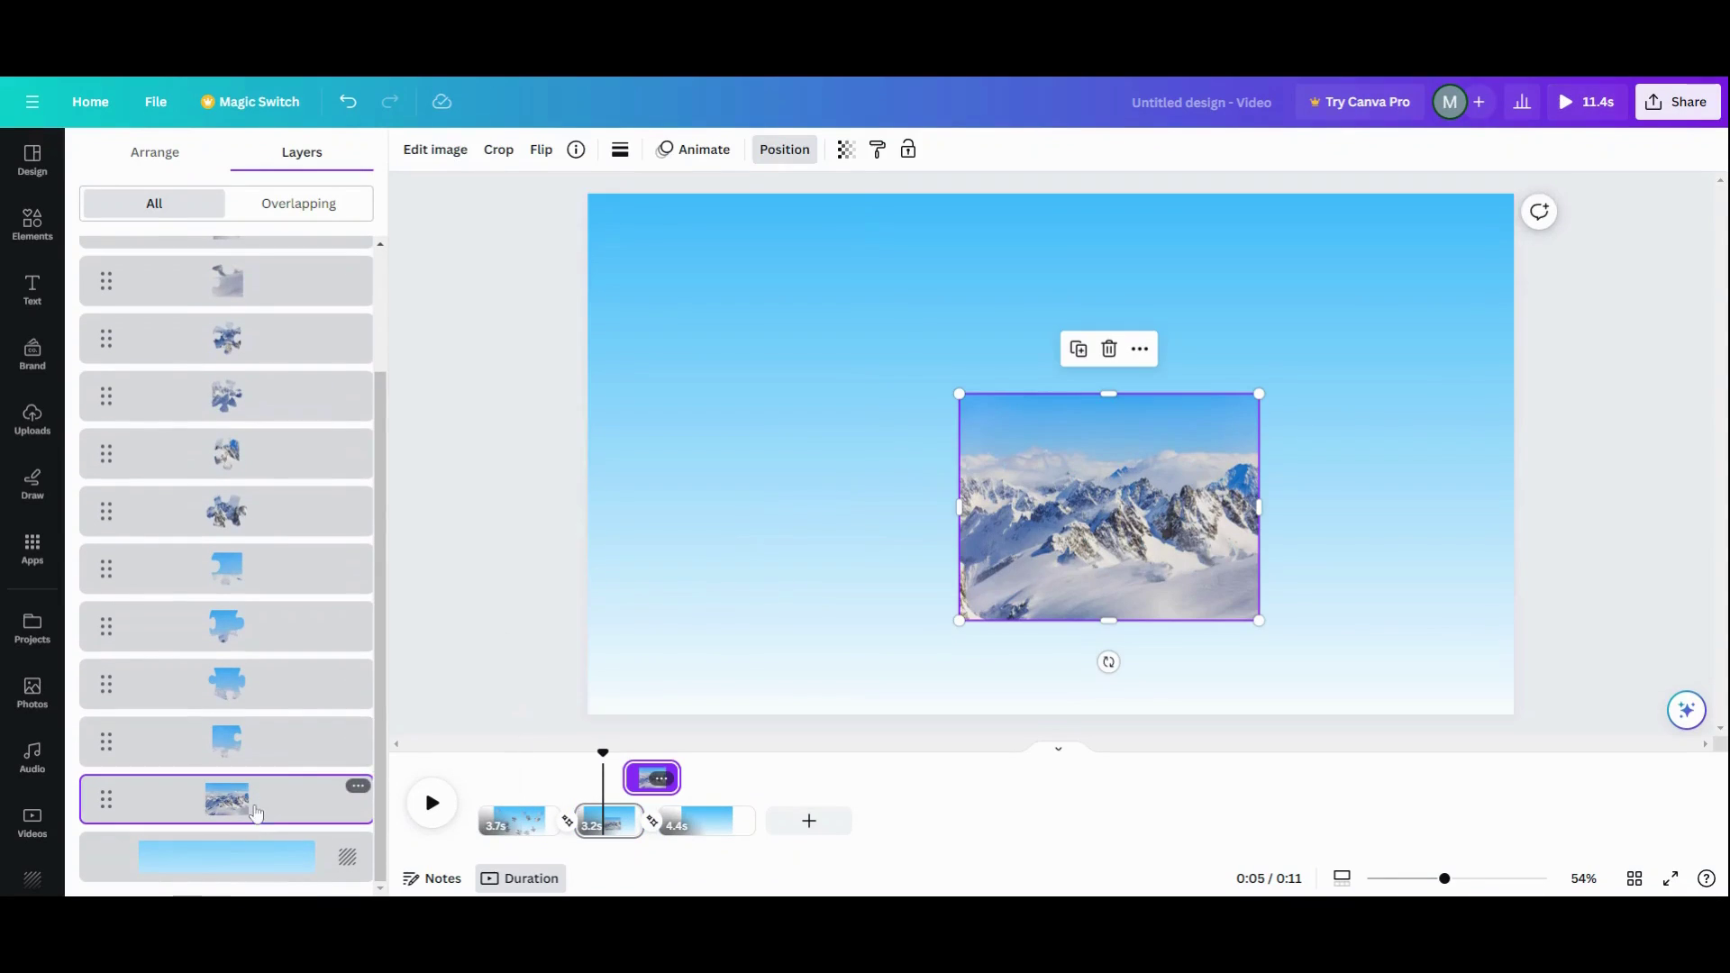
pyautogui.click(1140, 349)
pyautogui.click(1200, 495)
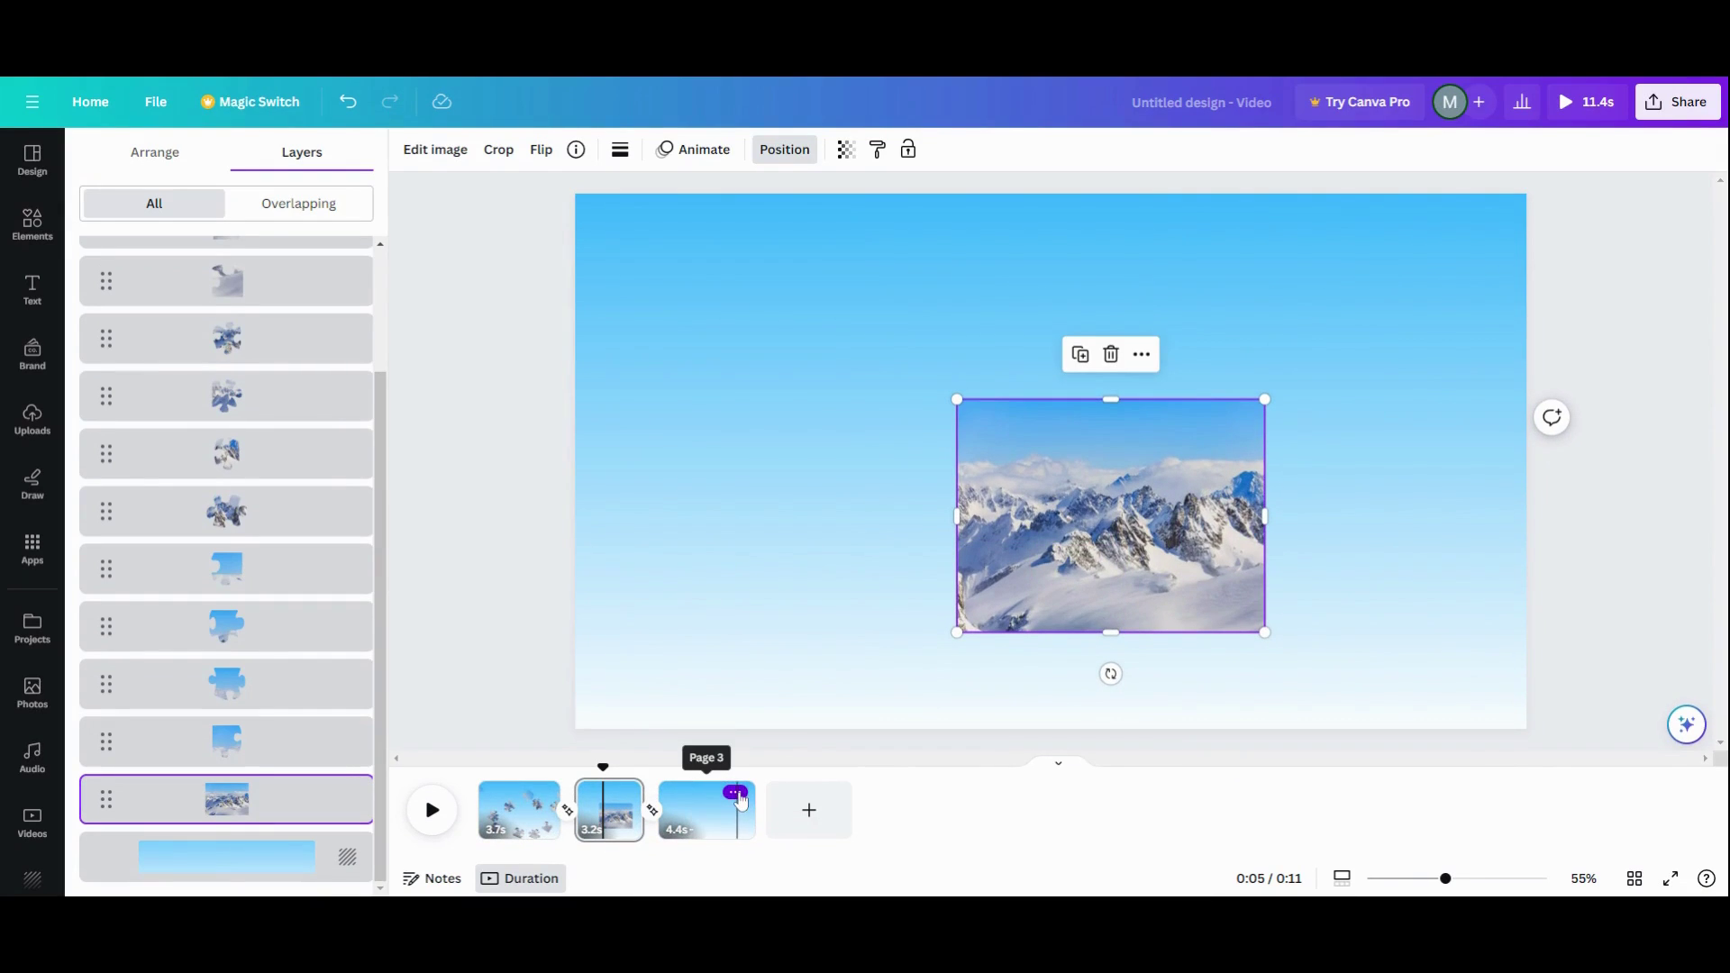
pyautogui.click(793, 810)
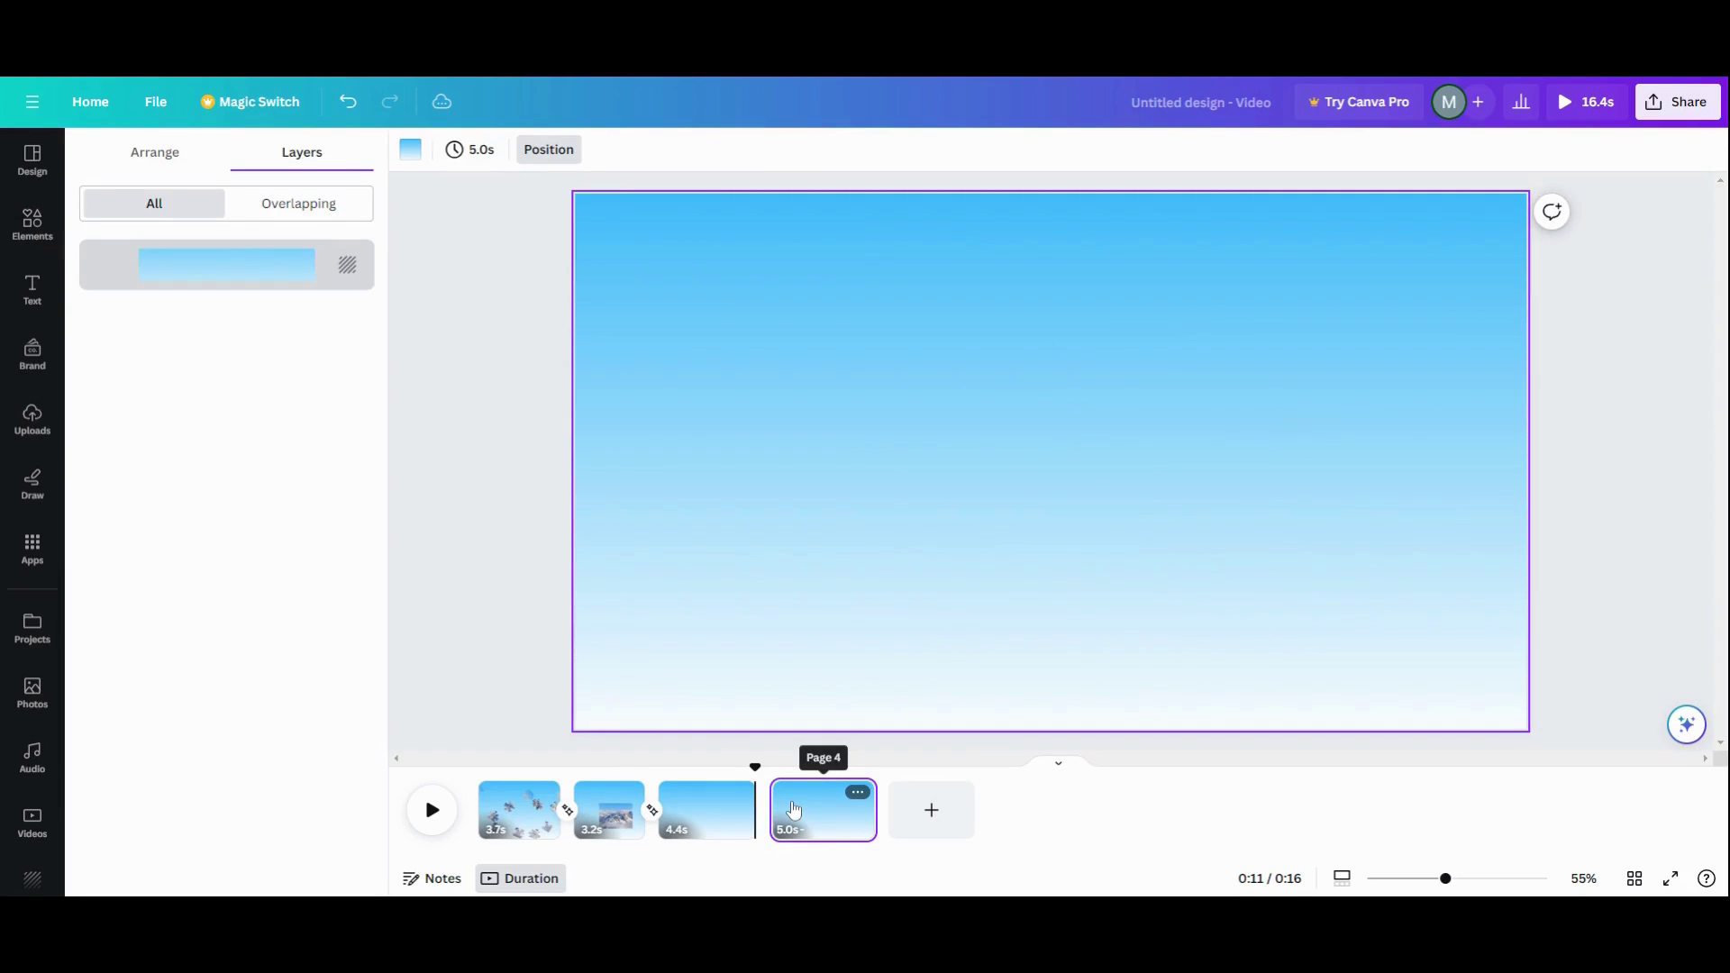
pyautogui.click(856, 792)
pyautogui.click(918, 630)
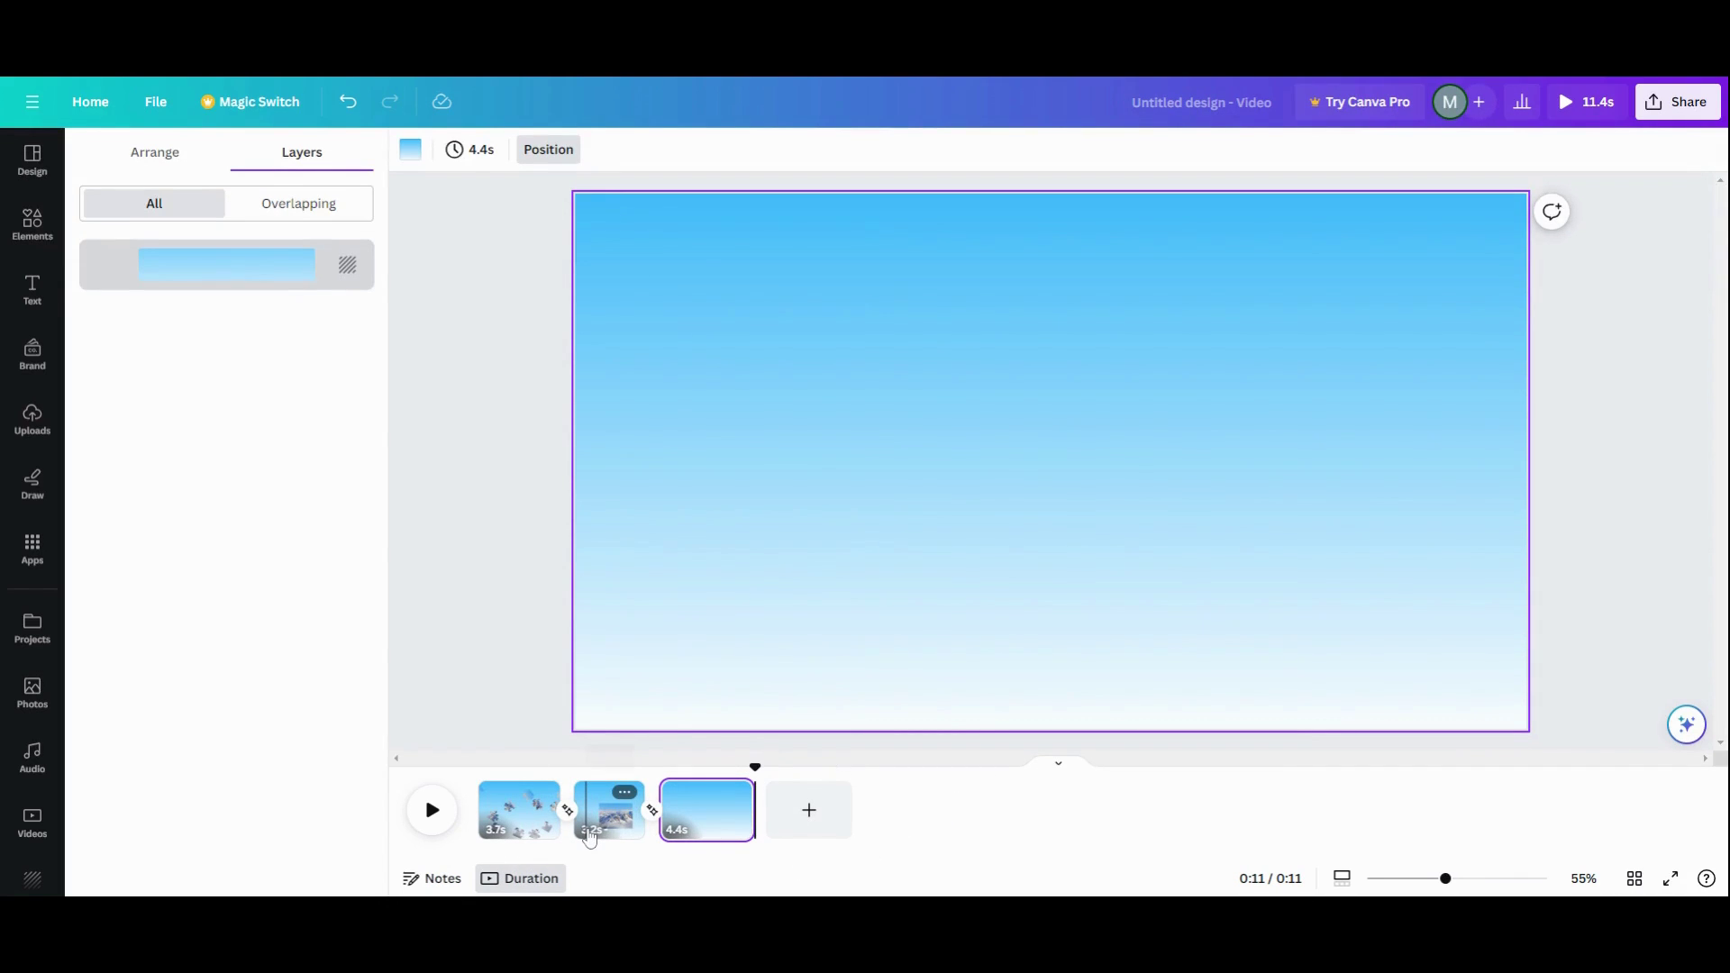
# Duplicate the second page with the assembled puzzle and move the copy behind the blank page.
pyautogui.click(624, 793)
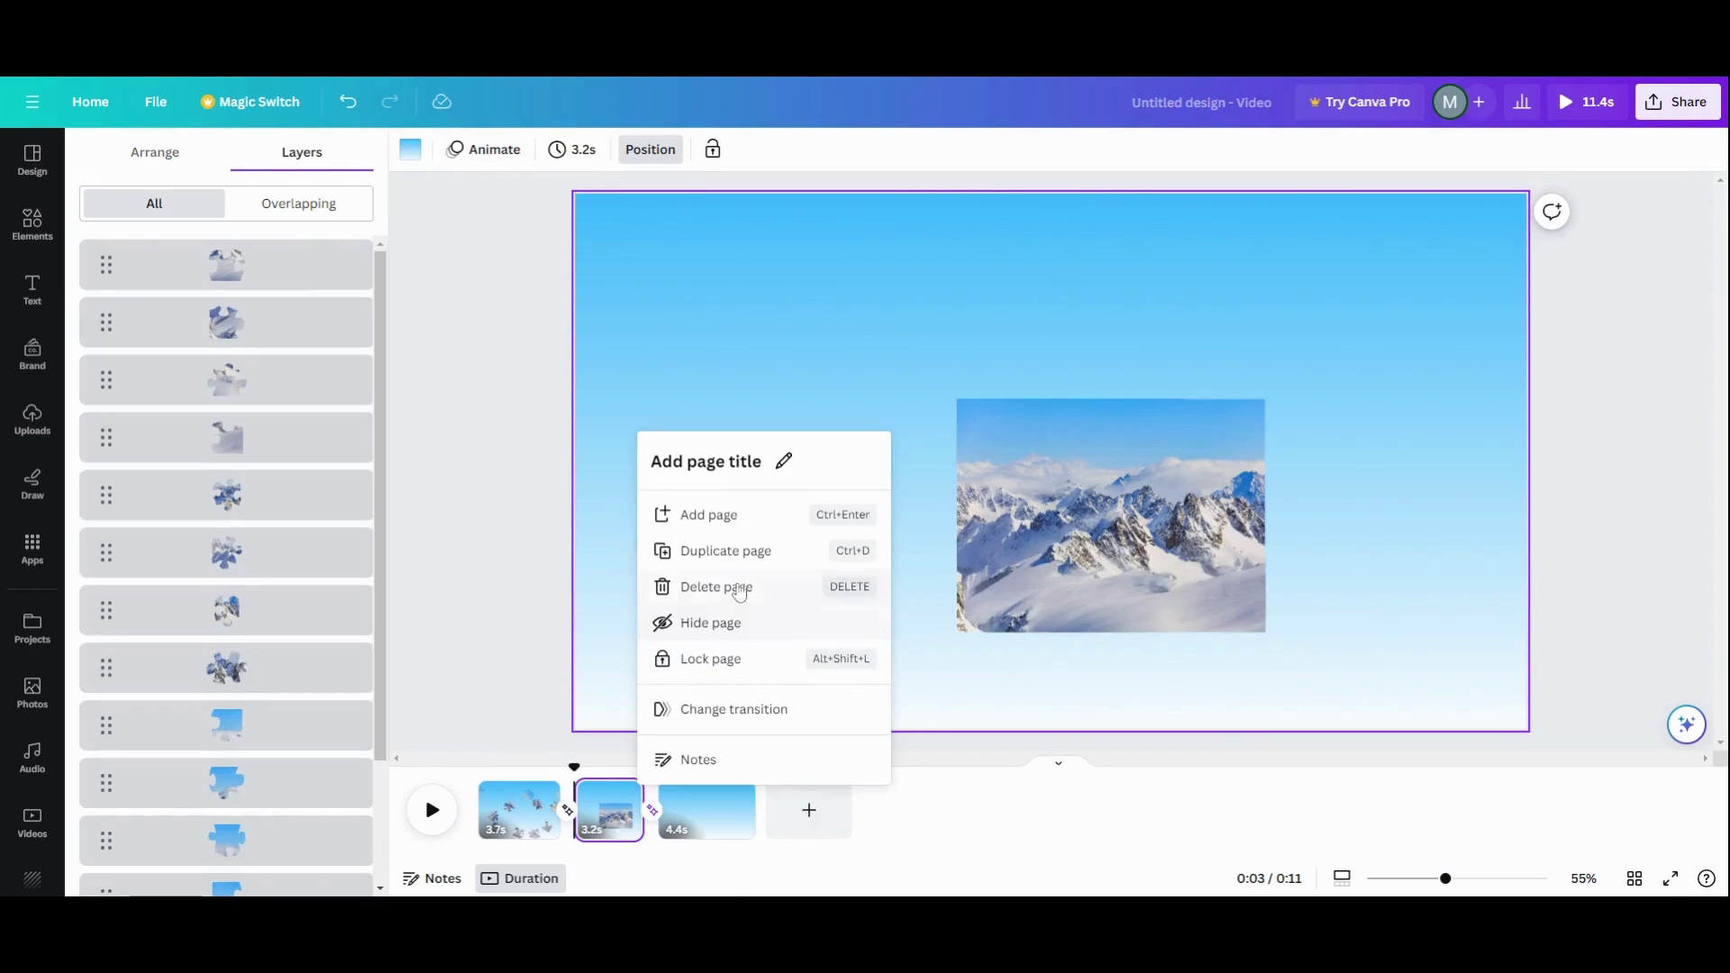
pyautogui.click(727, 552)
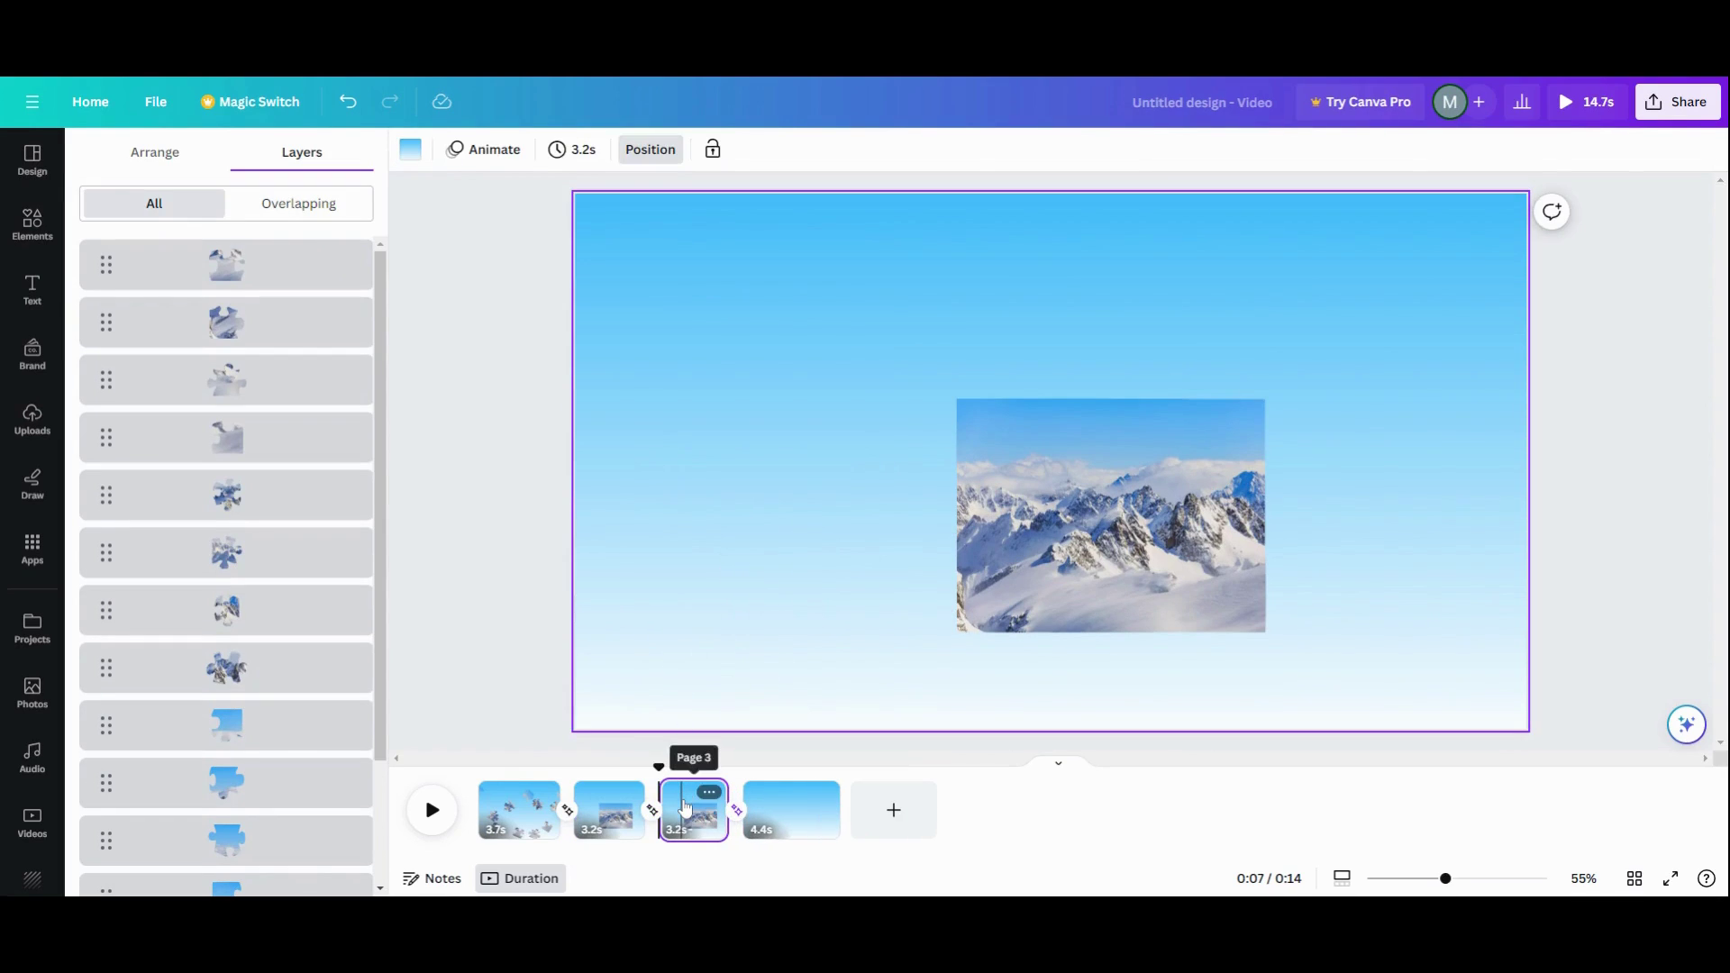
pyautogui.moveTo(689, 804); pyautogui.dragTo(831, 818)
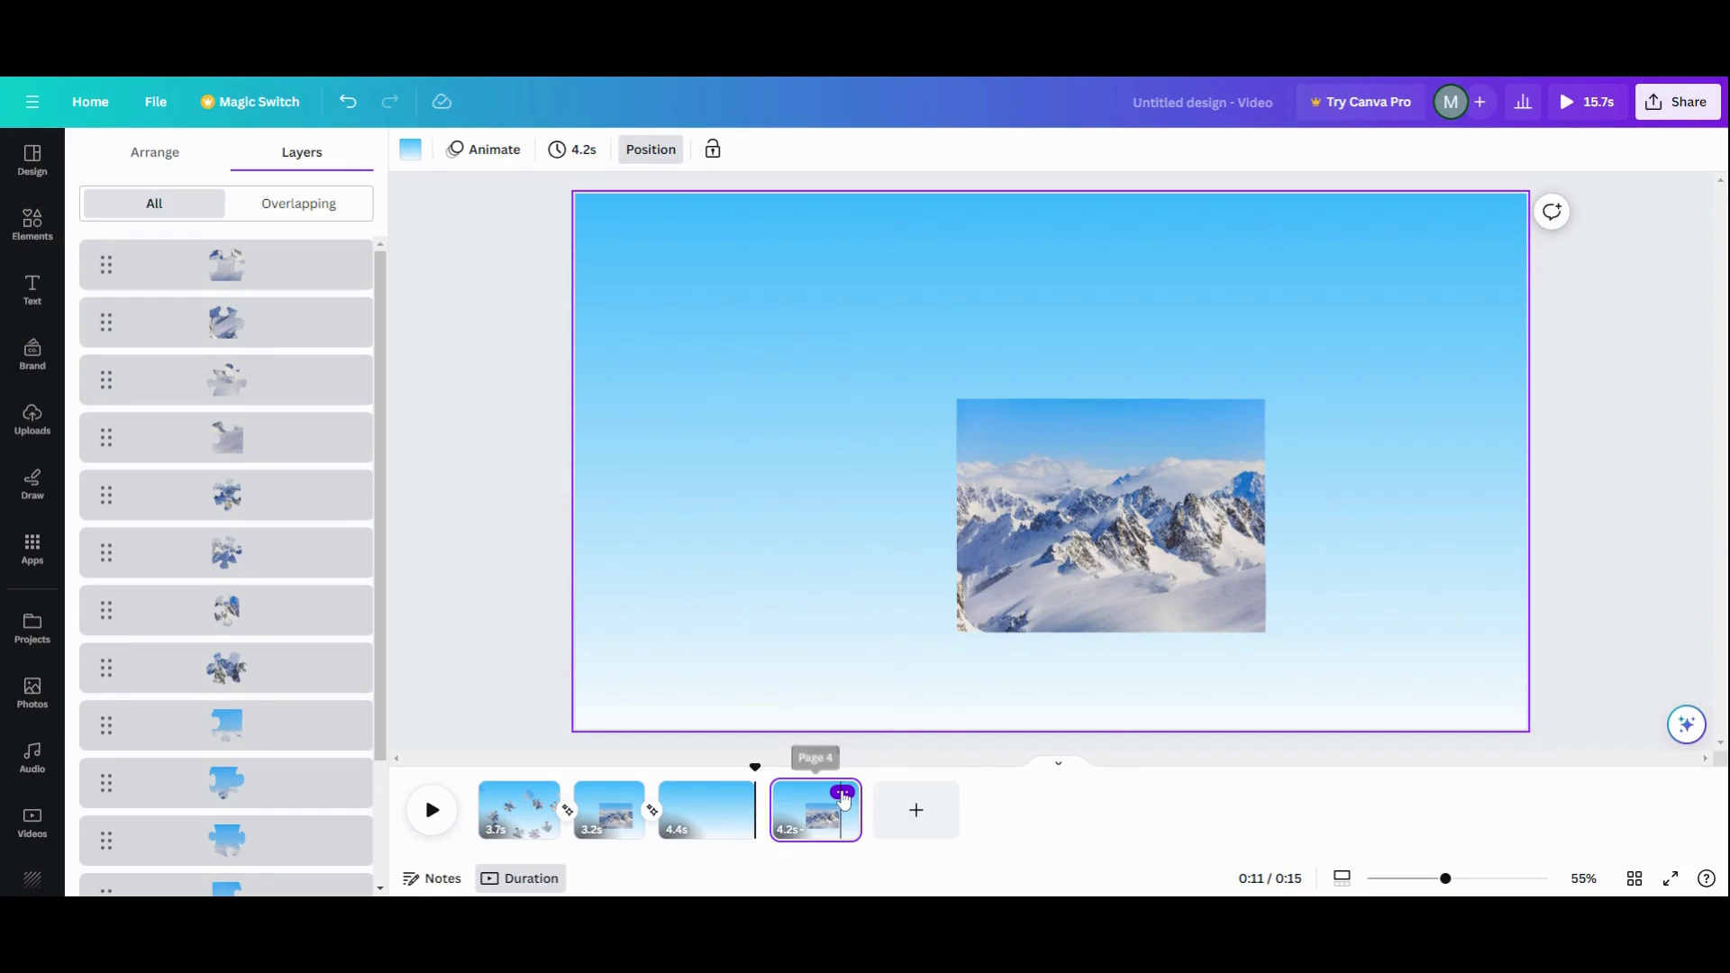
pyautogui.click(843, 793)
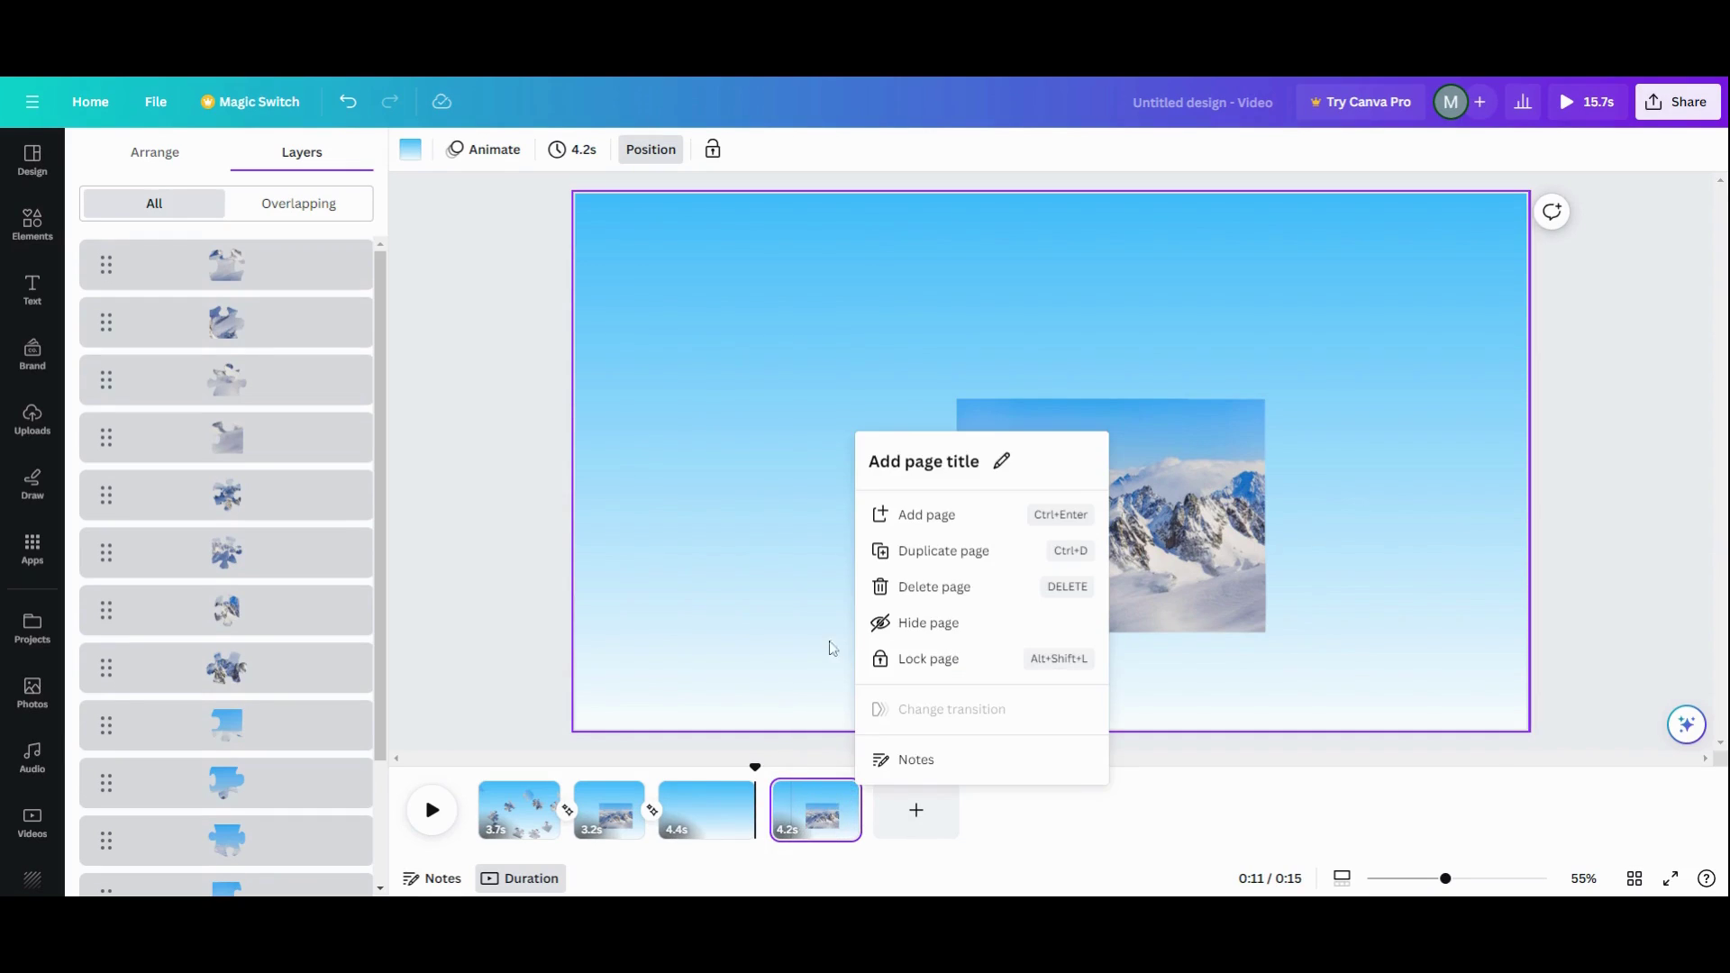
pyautogui.click(931, 552)
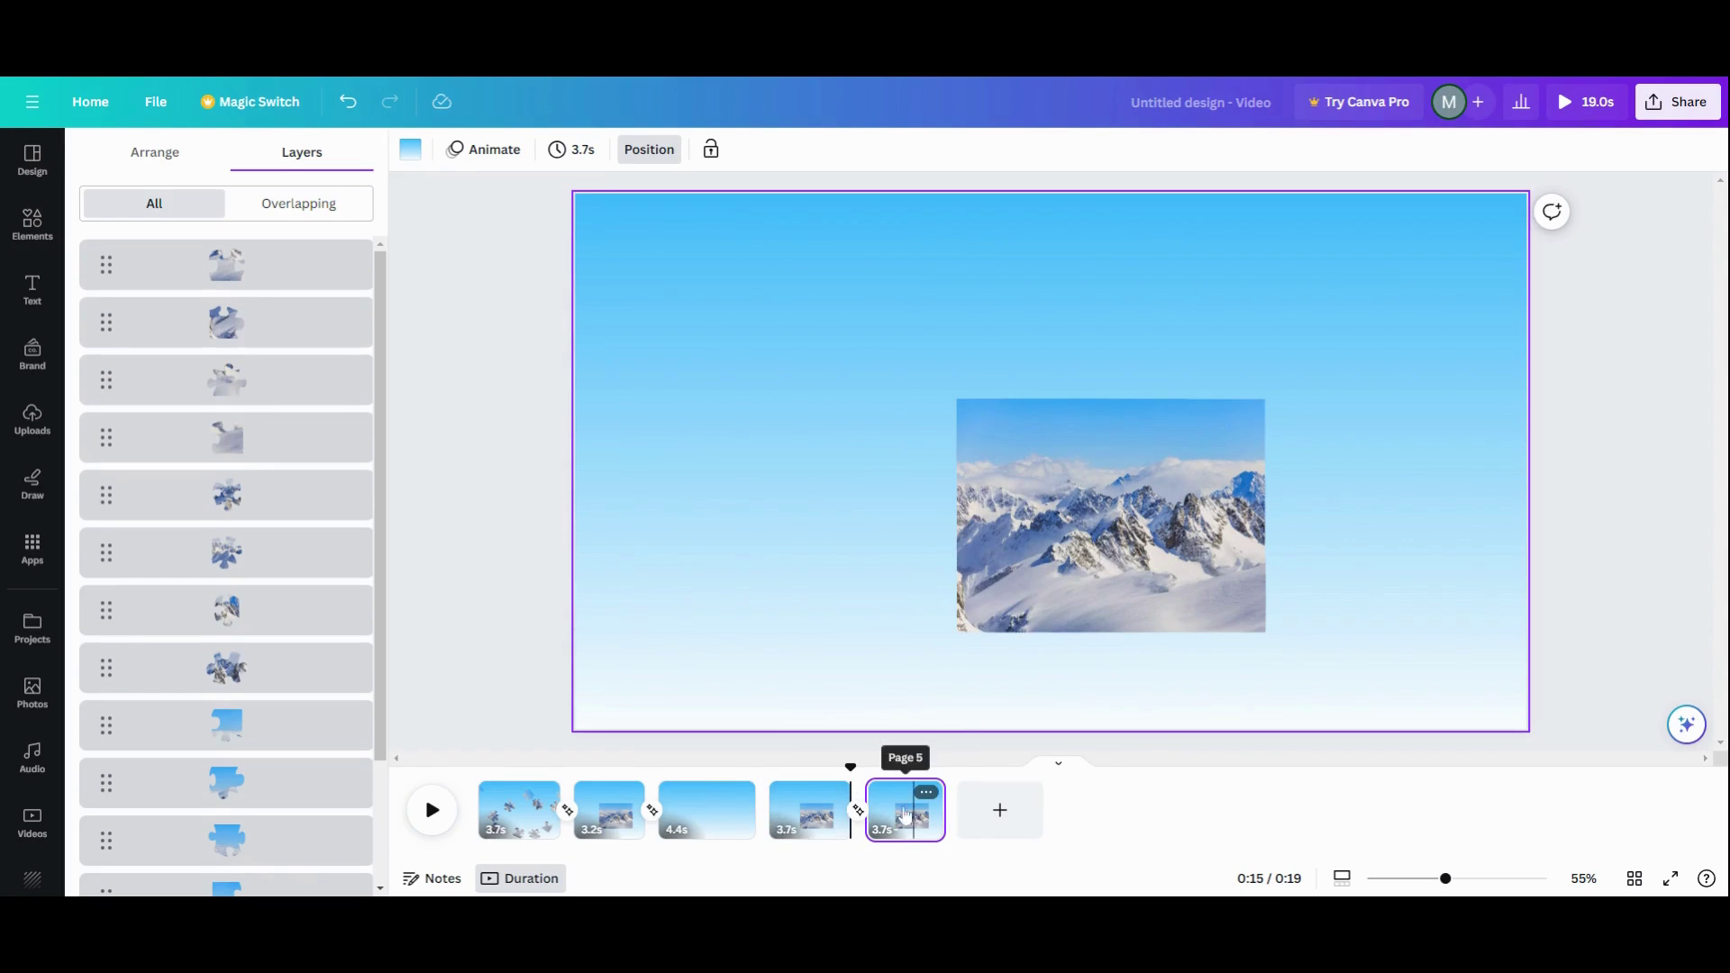
pyautogui.moveTo(868, 789)
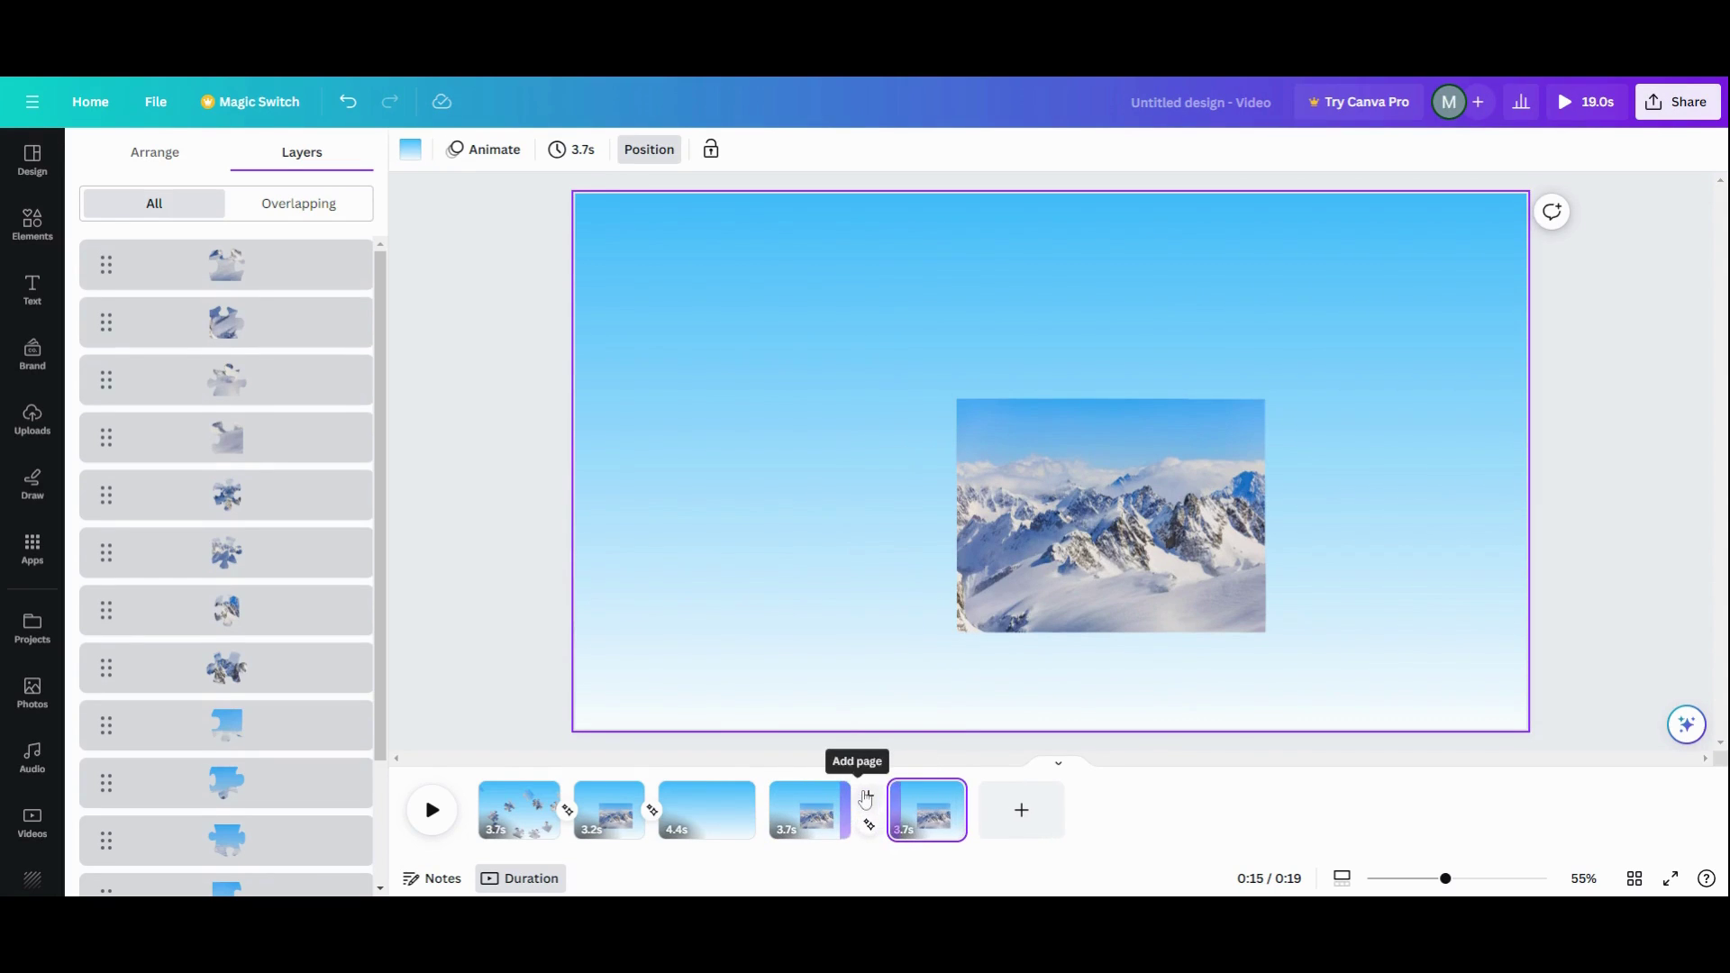
pyautogui.click(820, 820)
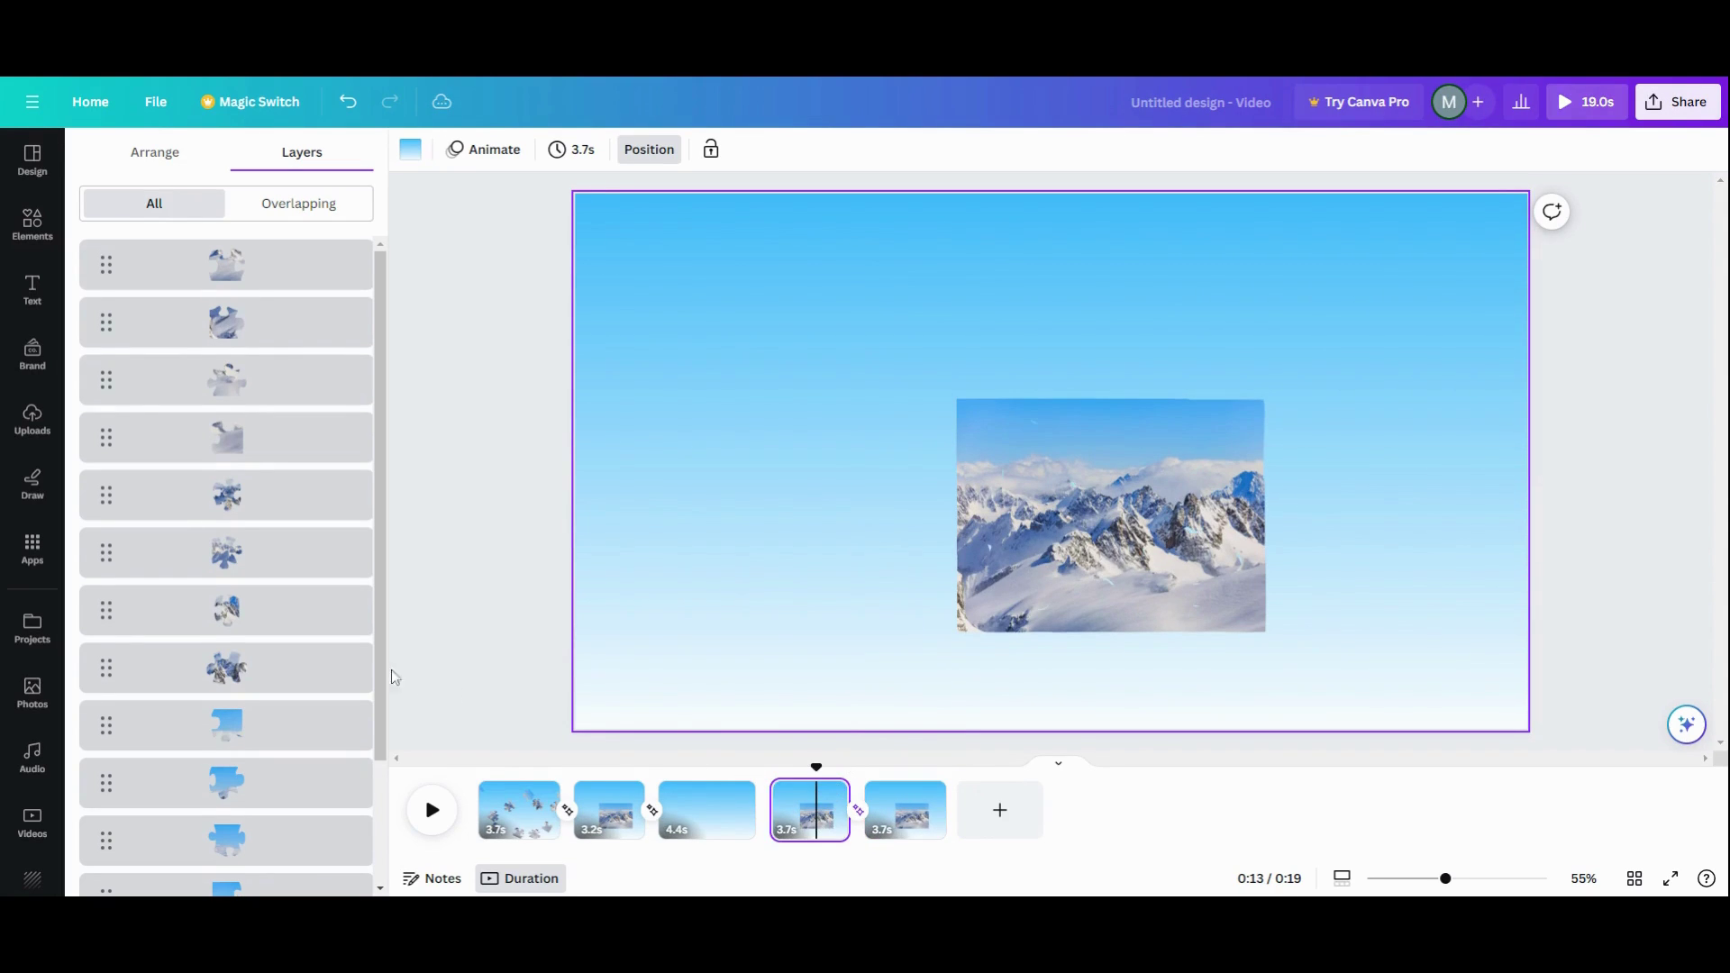
pyautogui.scroll(-2, 278, 691)
pyautogui.click(232, 823)
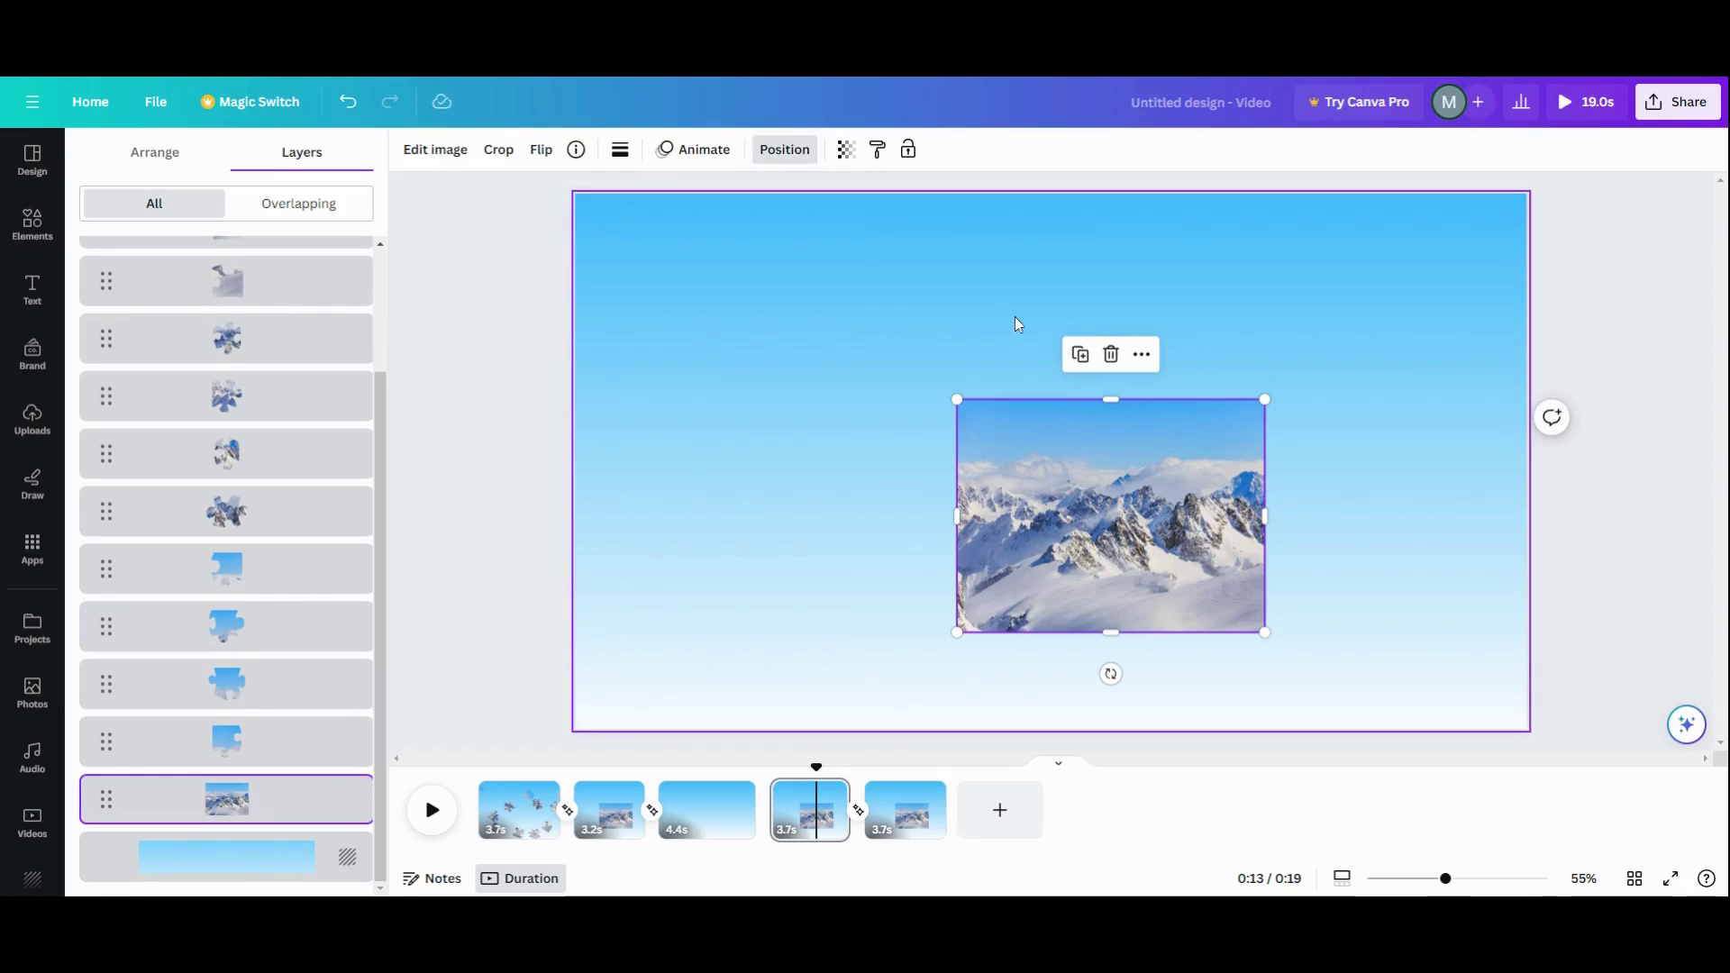
pyautogui.click(1111, 354)
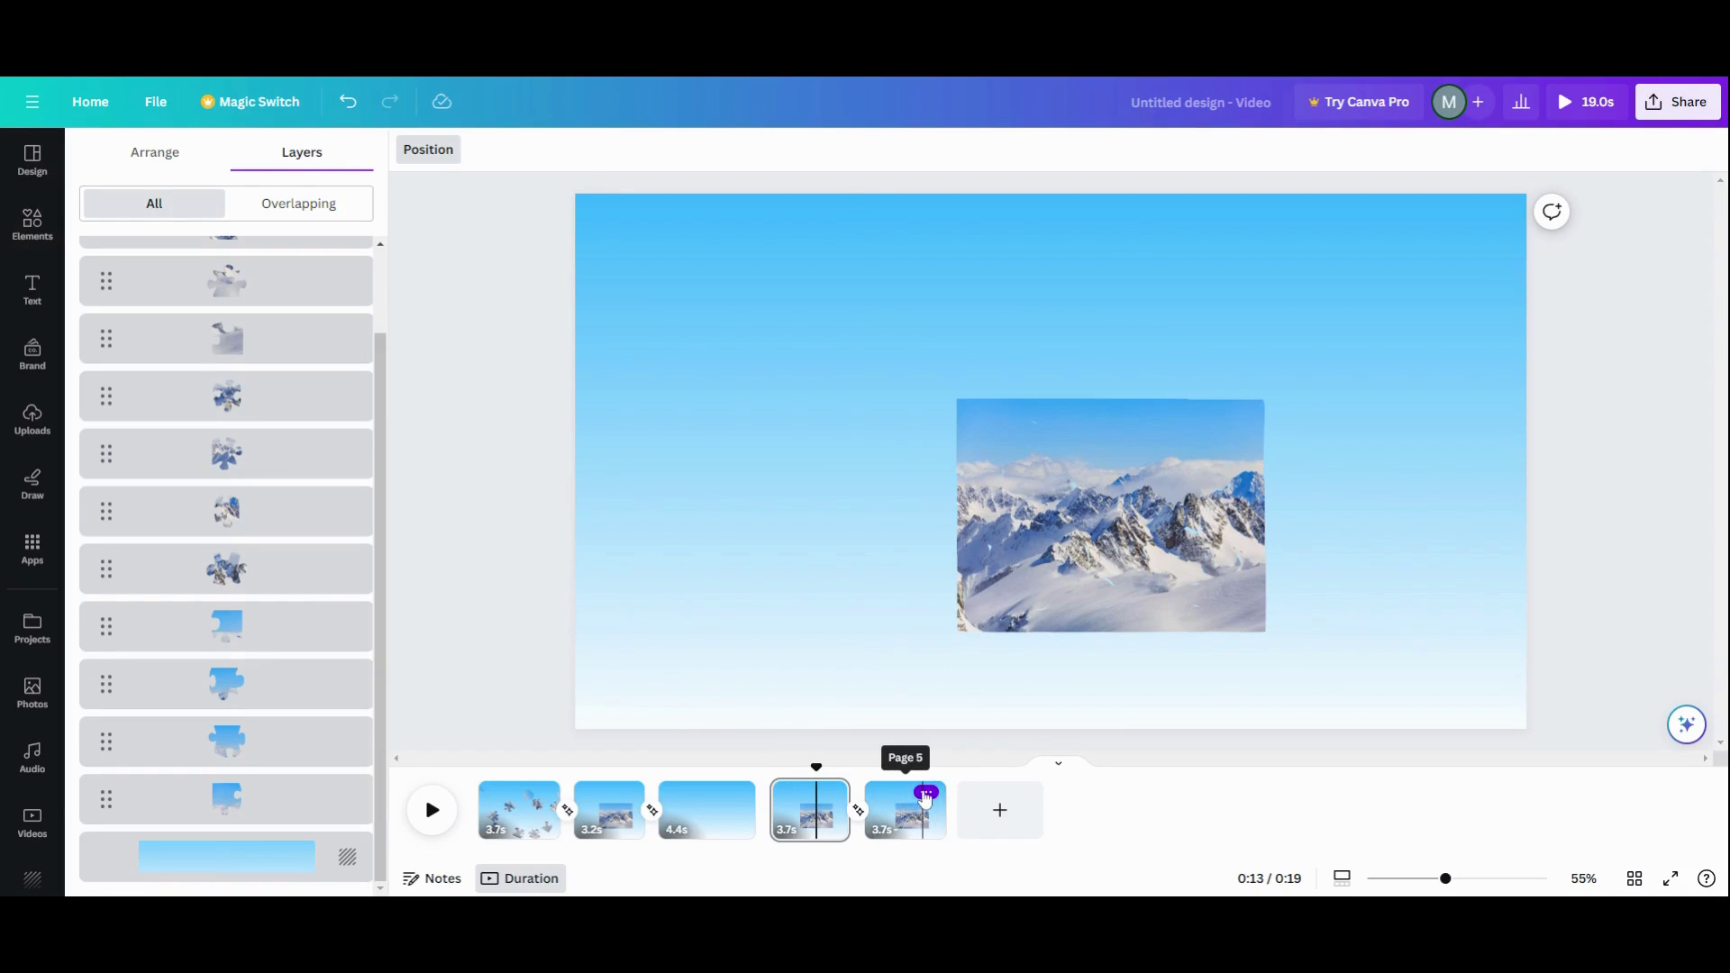
pyautogui.click(350, 108)
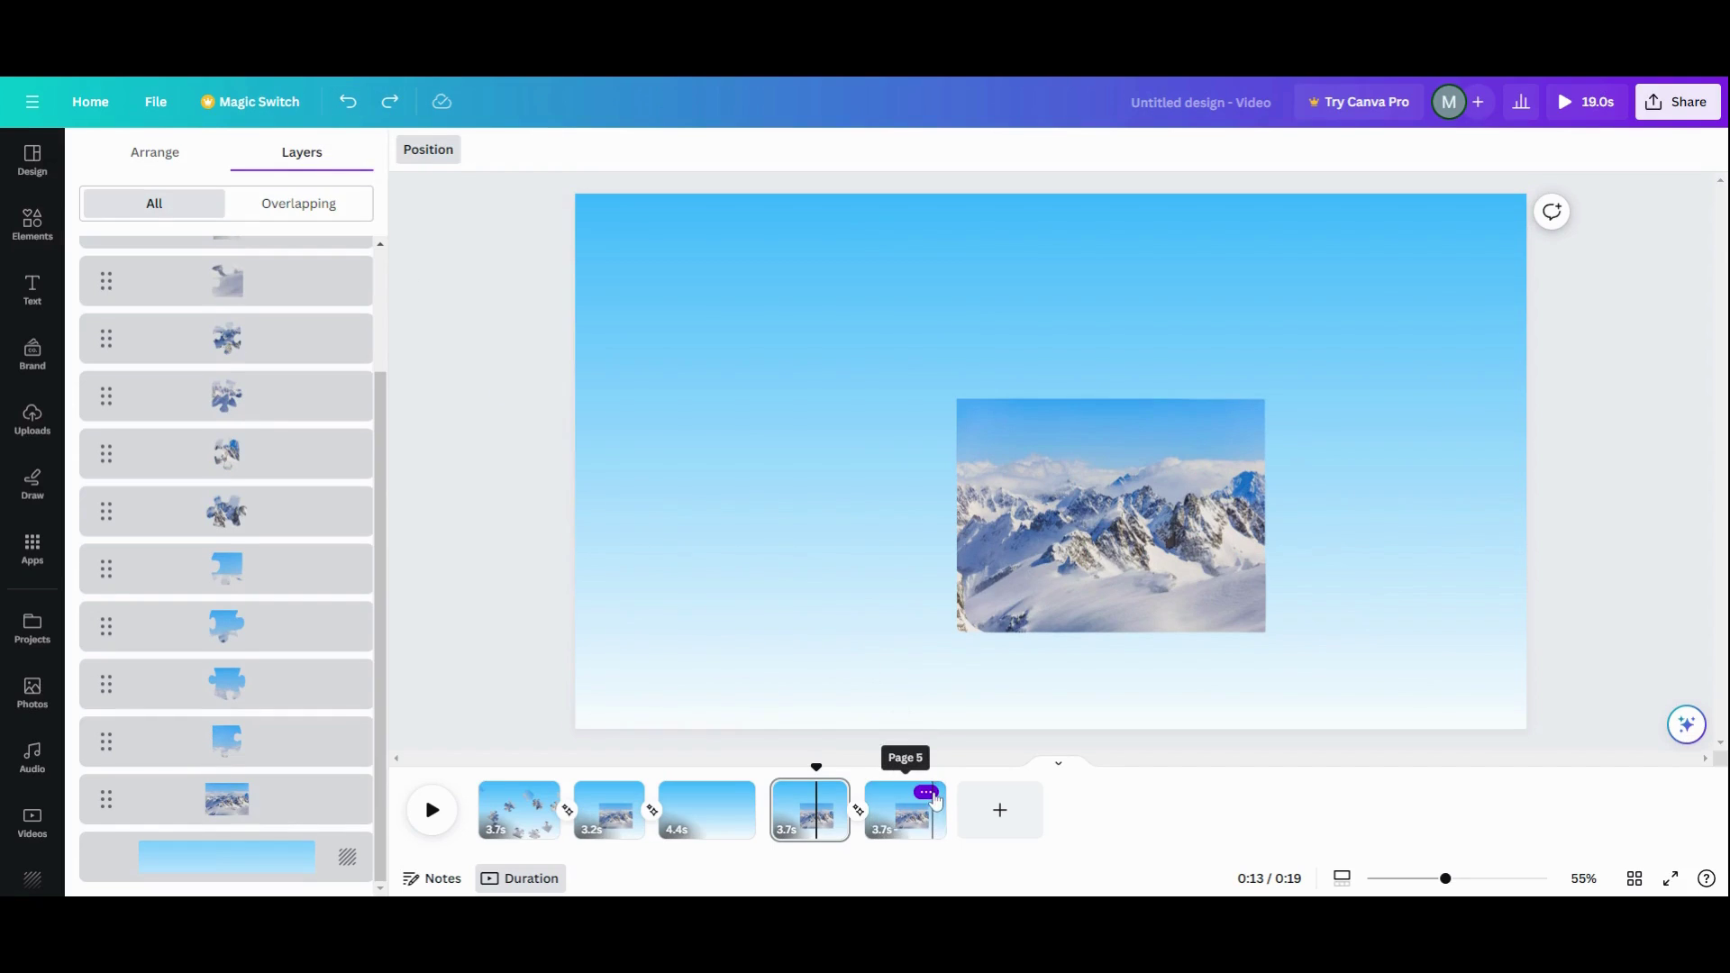
pyautogui.click(926, 791)
pyautogui.click(1011, 589)
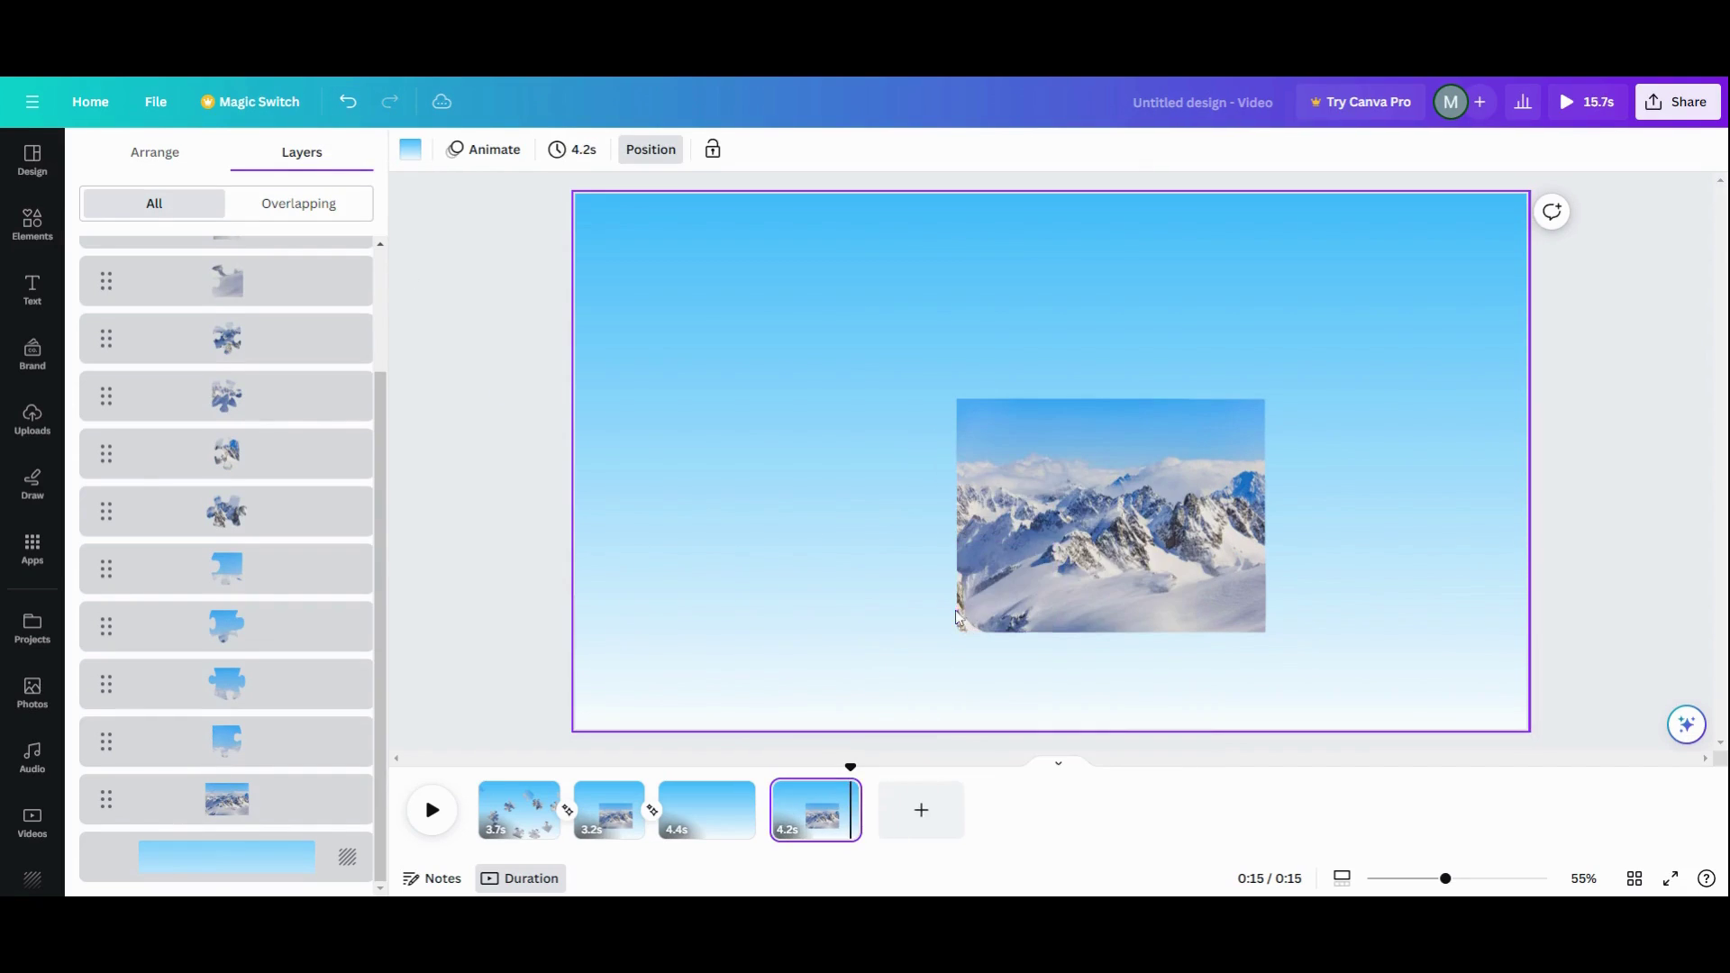
# Select all puzzle pieces and the photo on the fourth page, enlarge them together and reposition them near the page's centre.
pyautogui.moveTo(834, 332); pyautogui.dragTo(1199, 608)
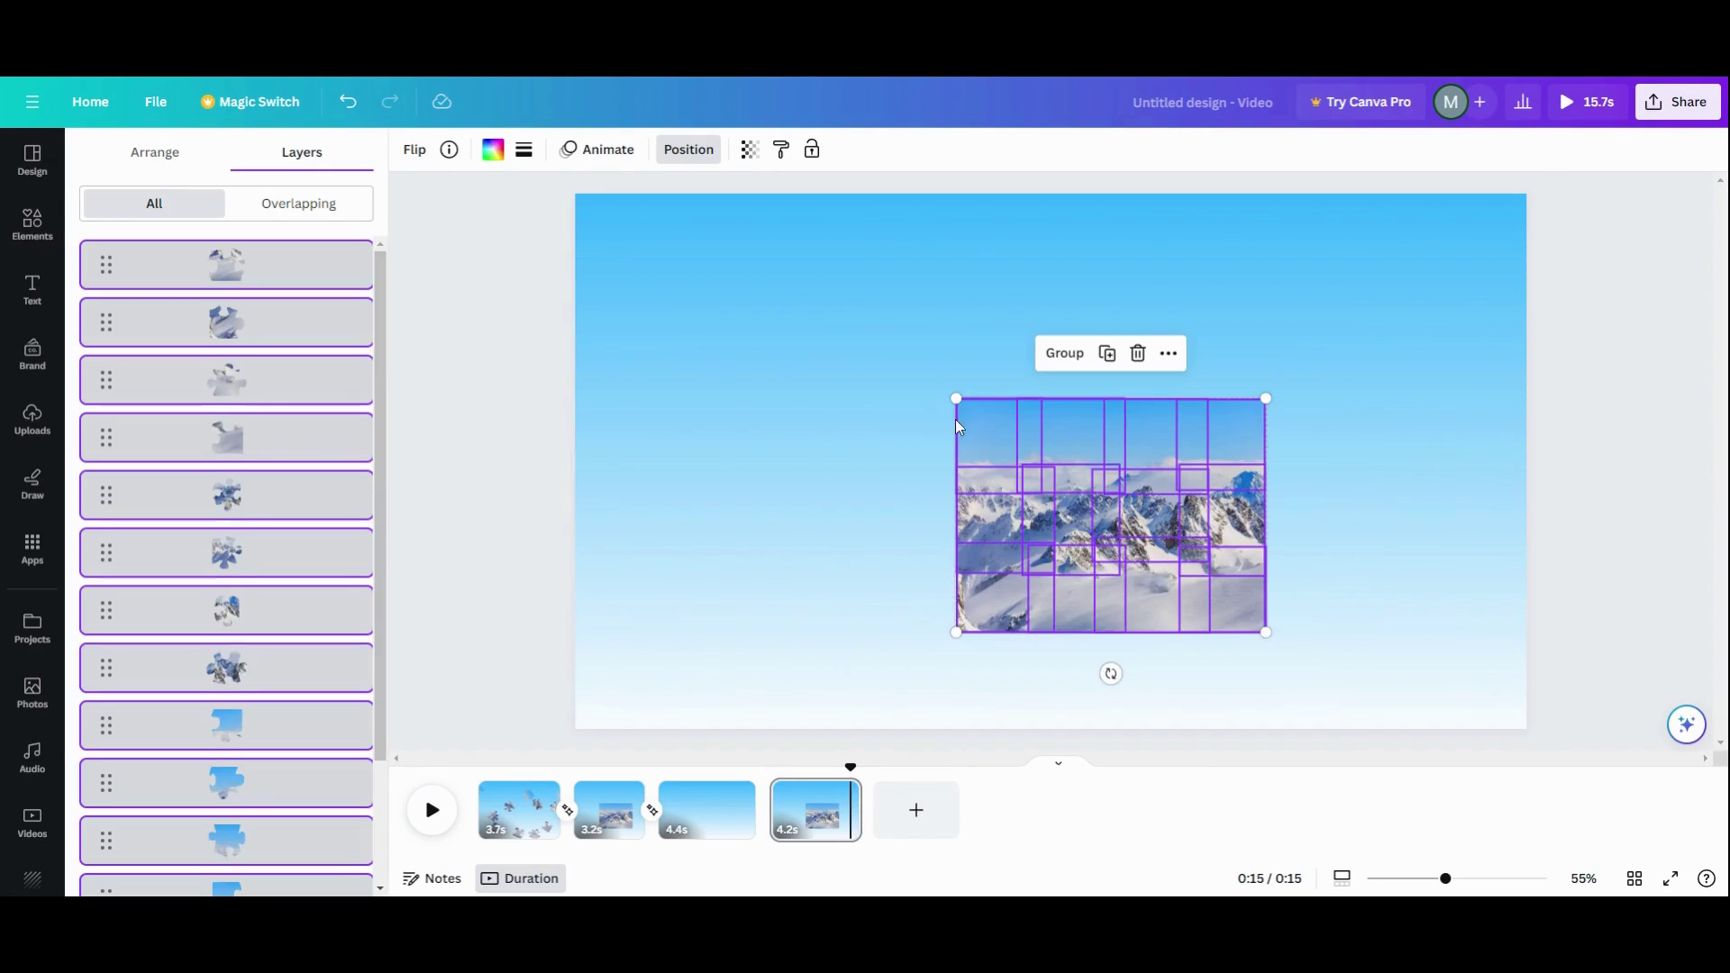
pyautogui.moveTo(958, 399); pyautogui.dragTo(791, 379)
pyautogui.moveTo(986, 495); pyautogui.dragTo(1004, 504)
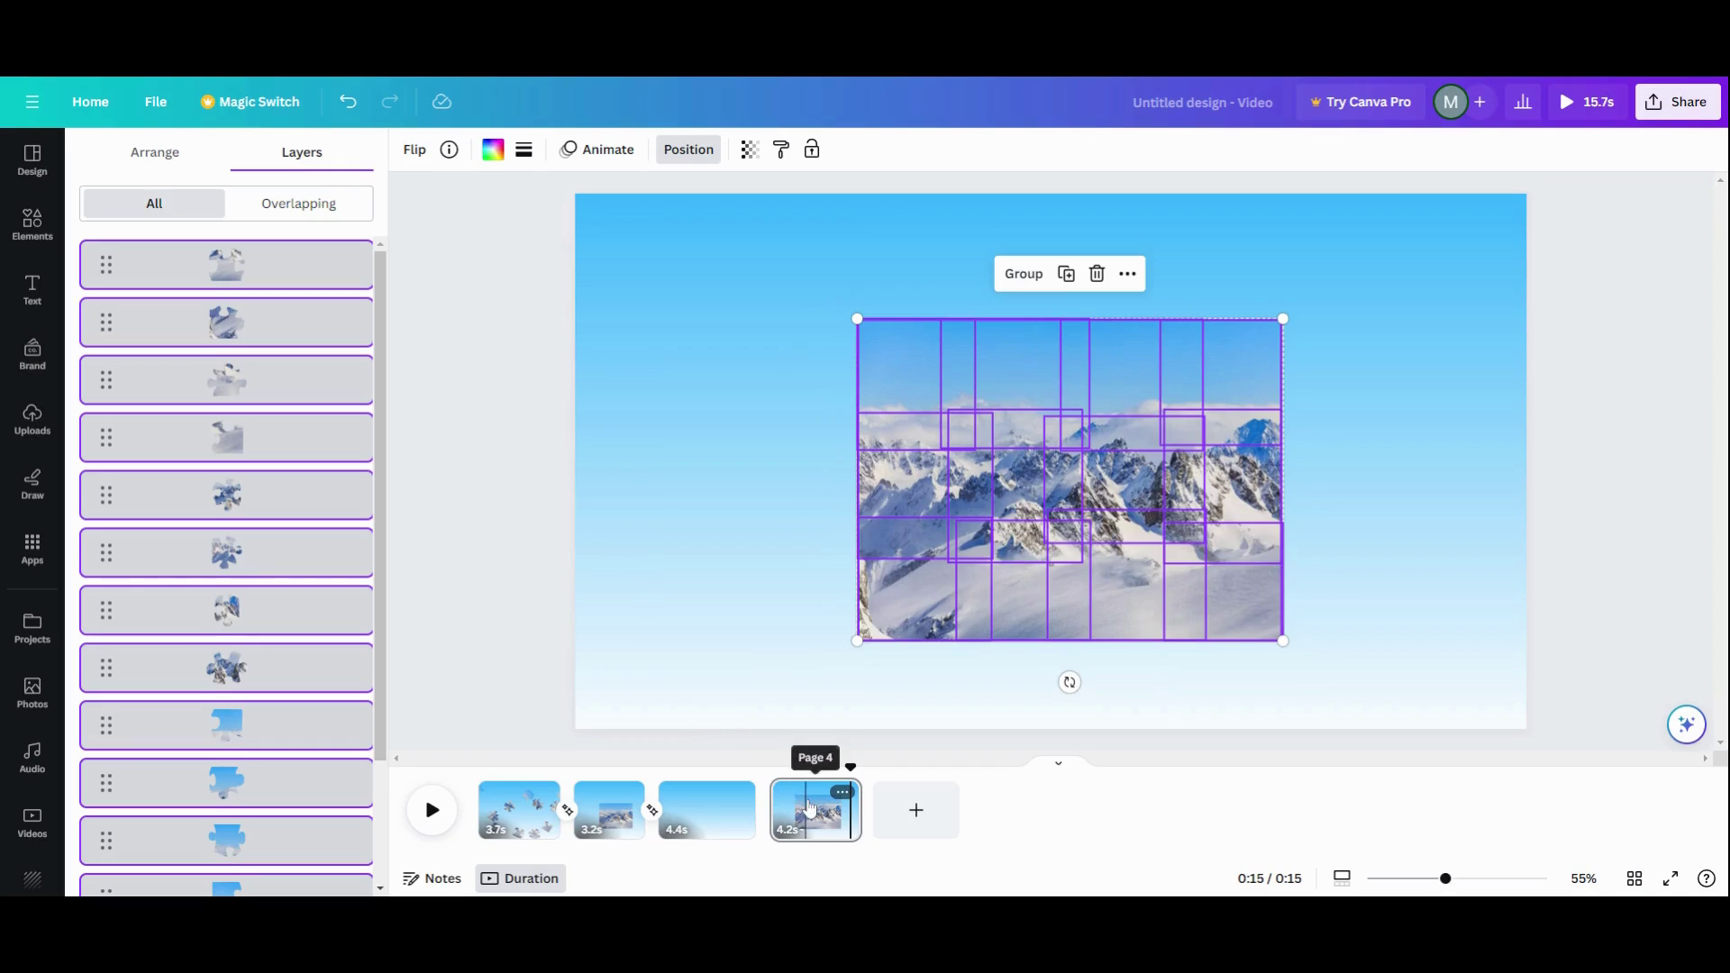
# Duplicate the fourth page with the enlarged assembled puzzle.
pyautogui.scroll(-3, 342, 748)
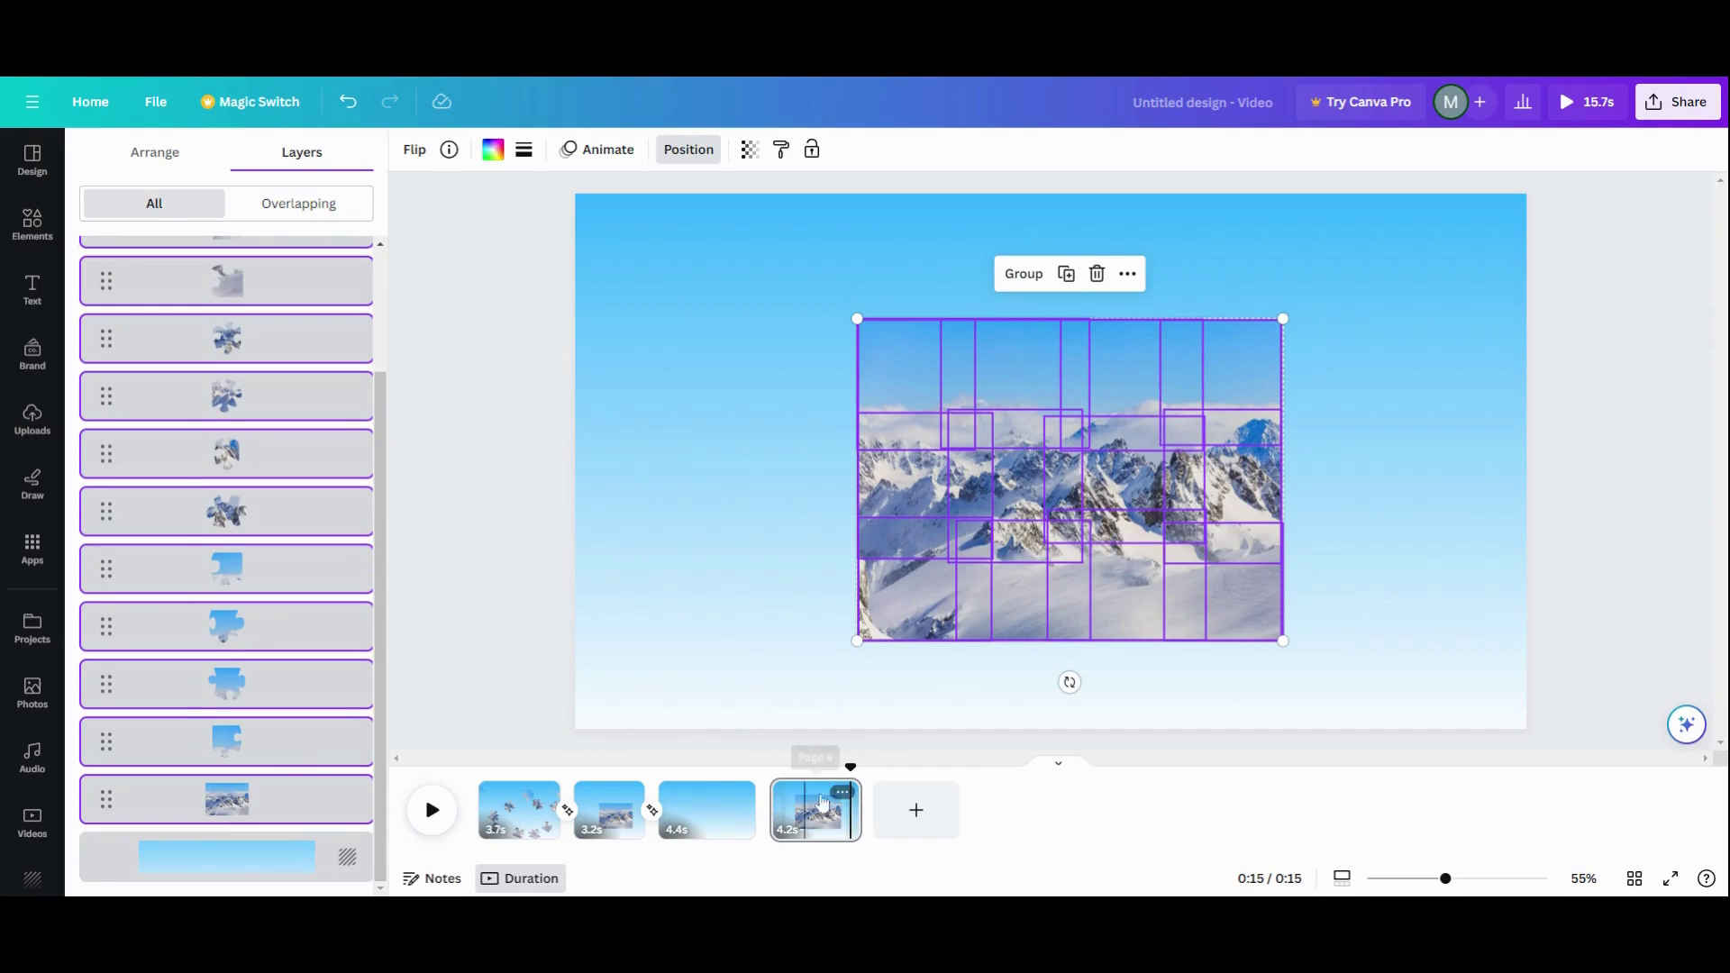
pyautogui.click(847, 804)
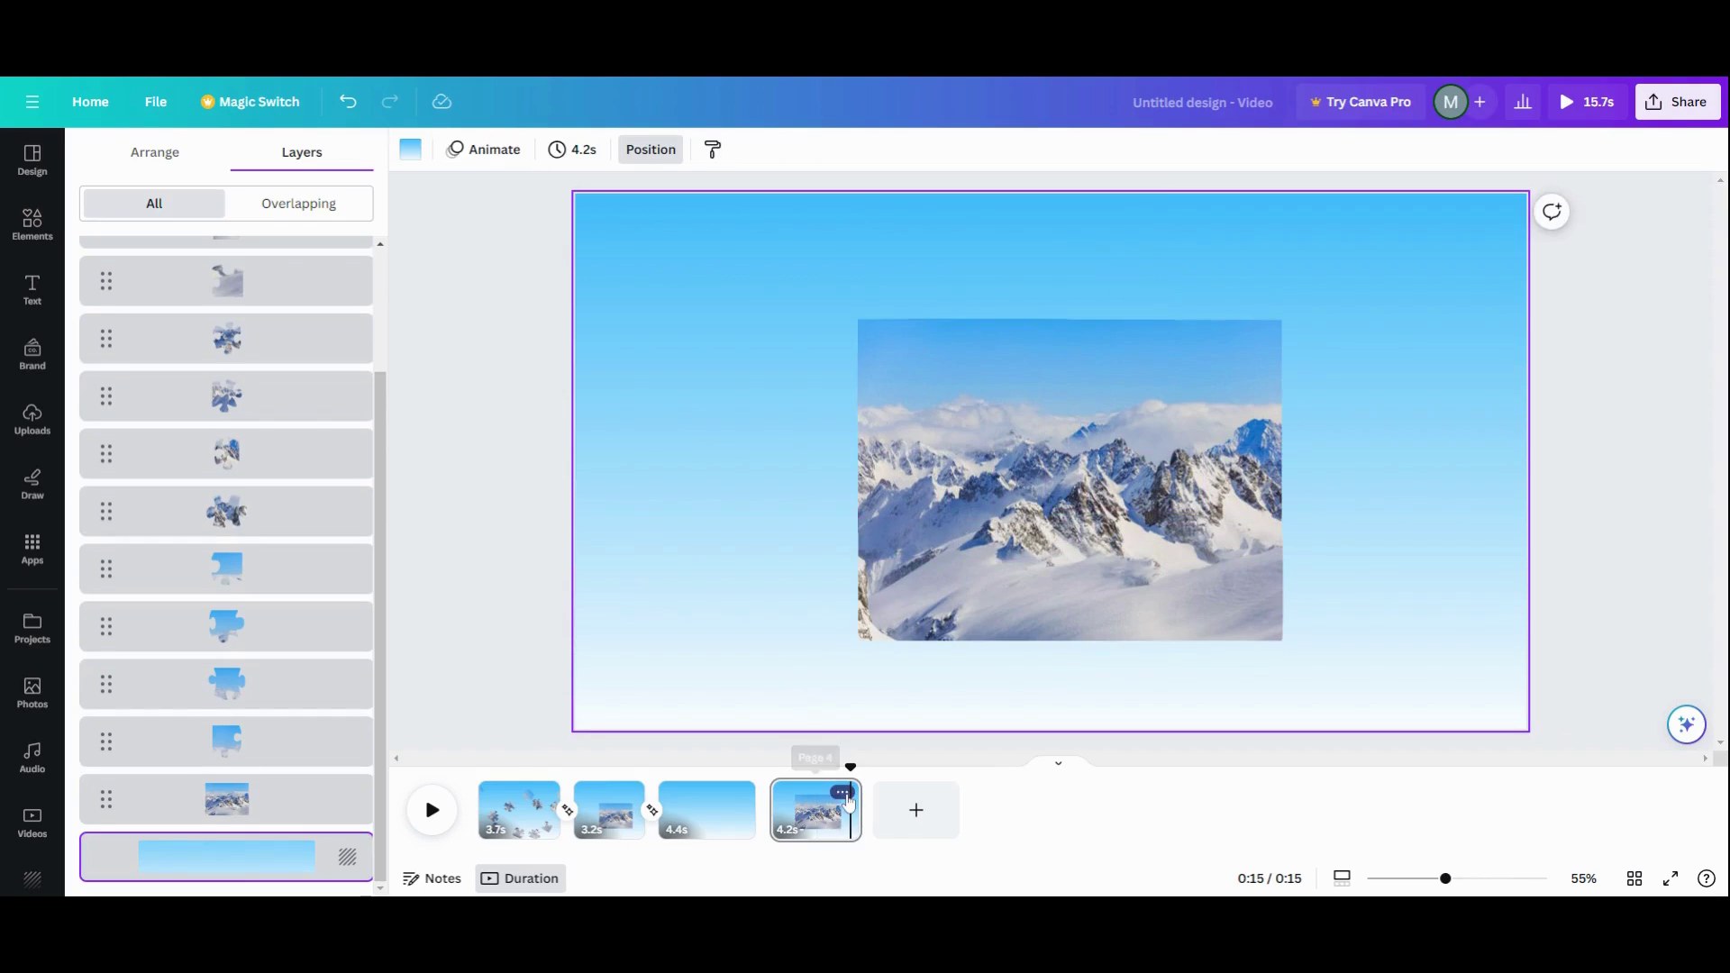
pyautogui.click(846, 795)
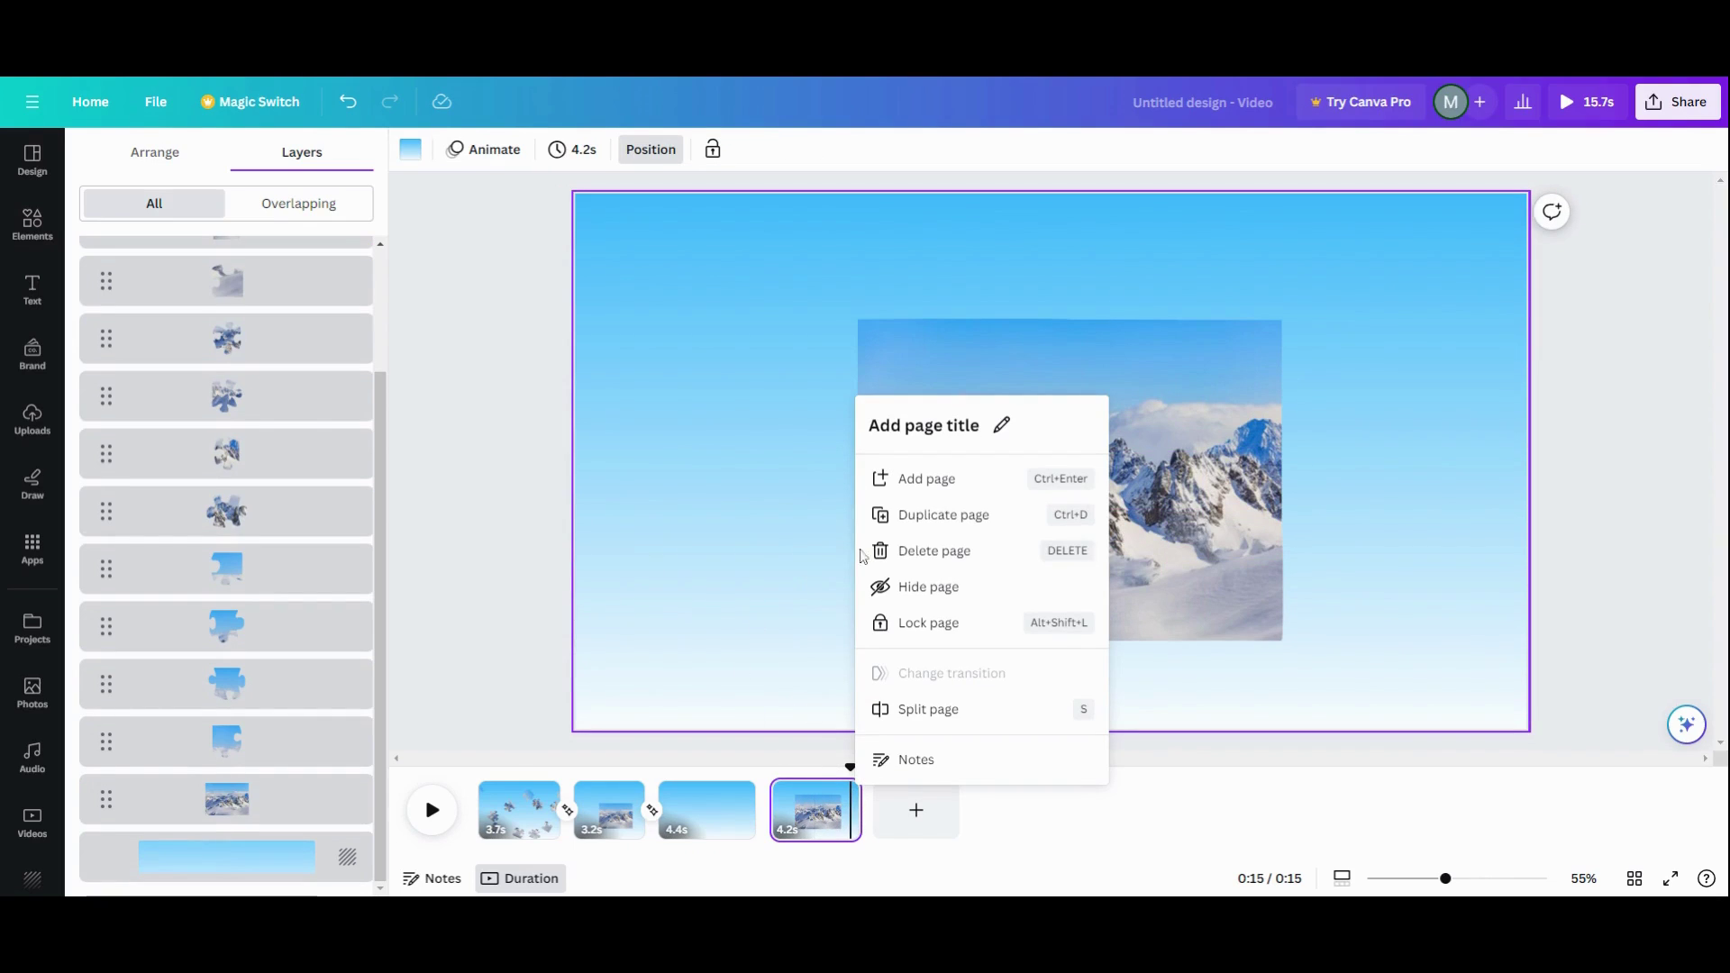
pyautogui.click(921, 521)
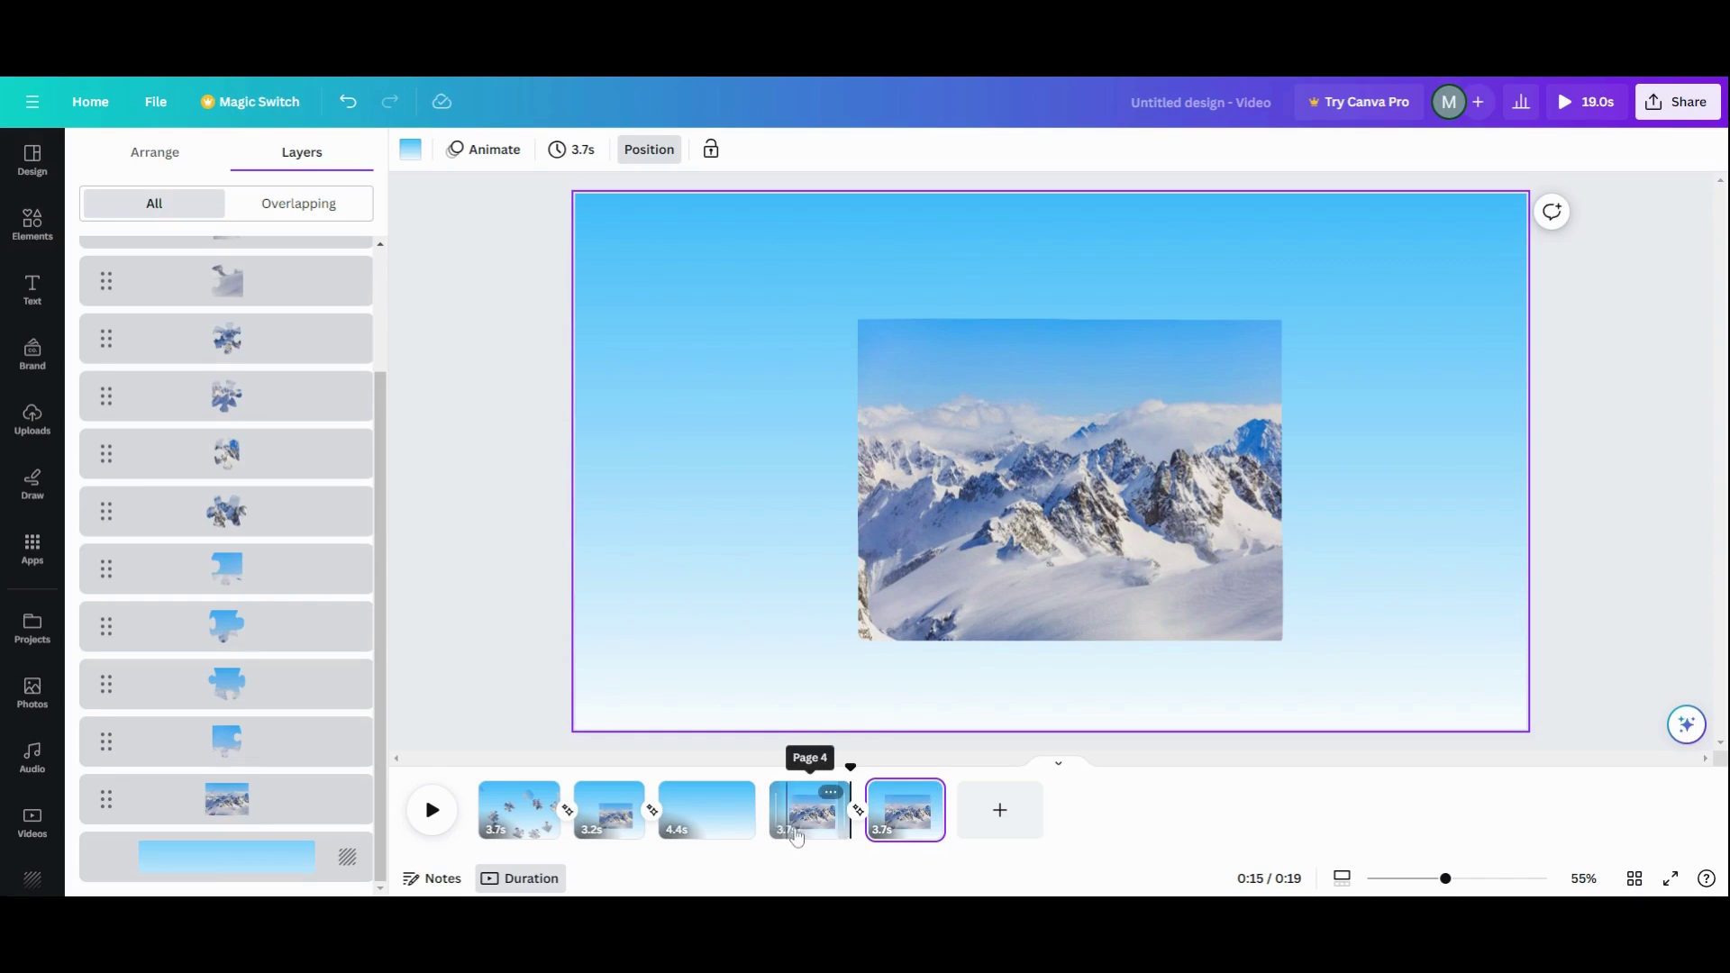
# Delete the full mountain photo behind the puzzle pieces on the fourth page.
pyautogui.click(799, 811)
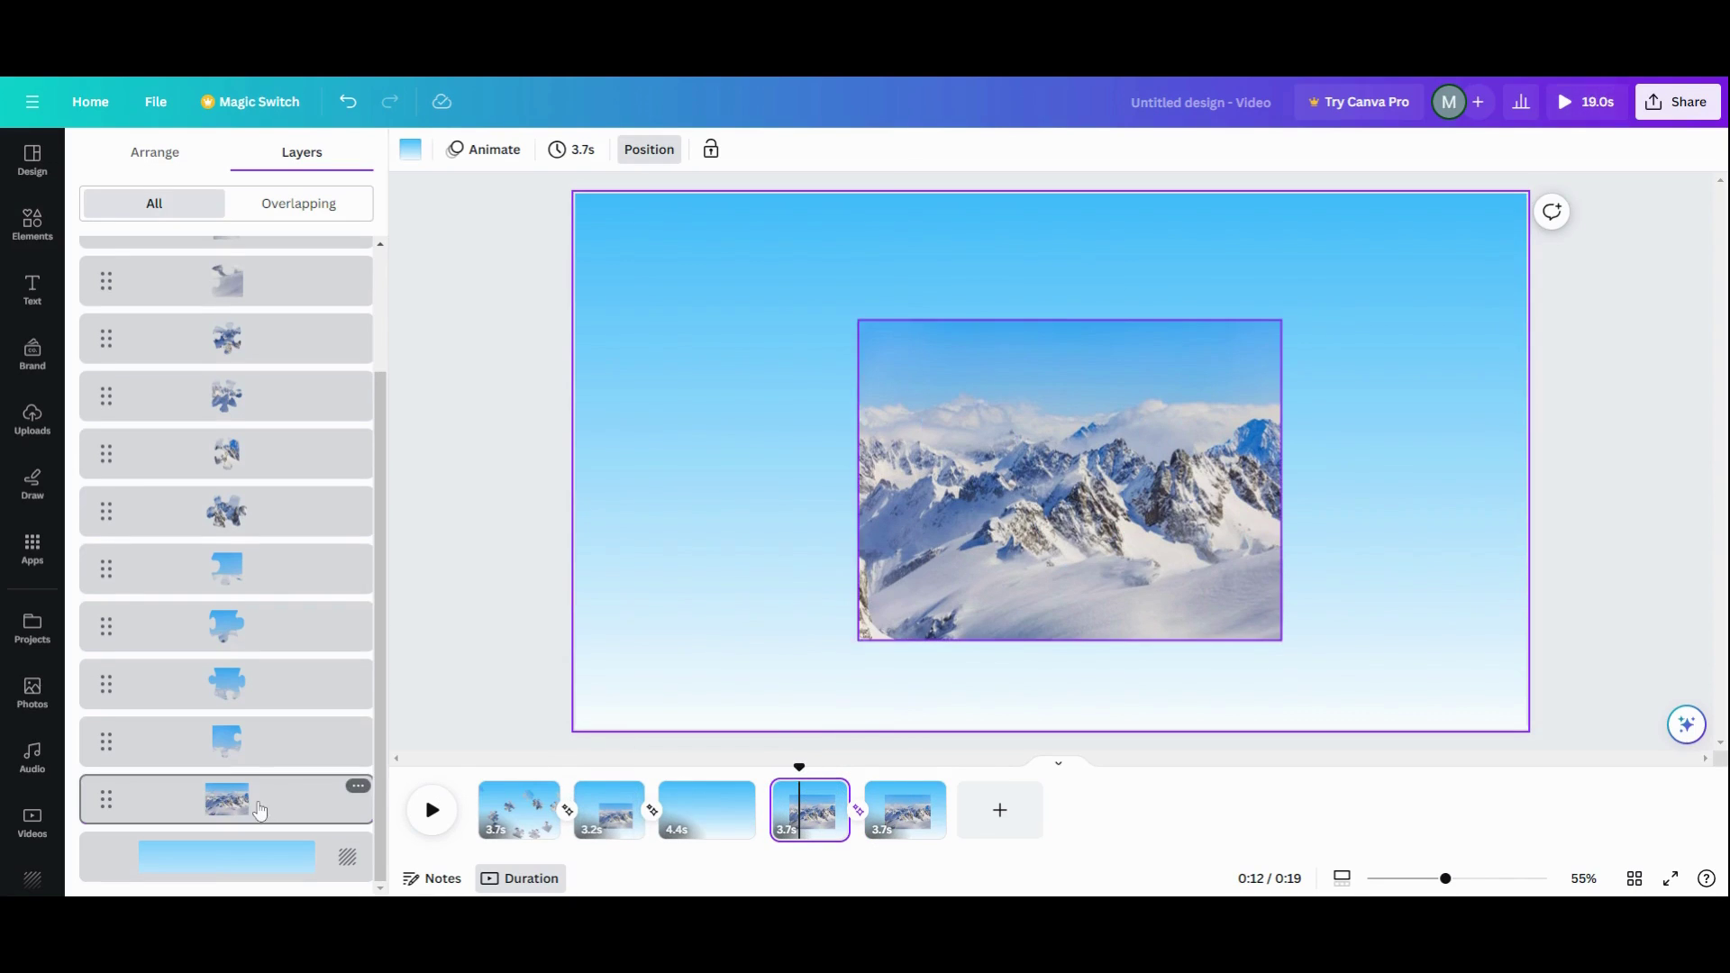
pyautogui.click(365, 802)
pyautogui.click(1071, 276)
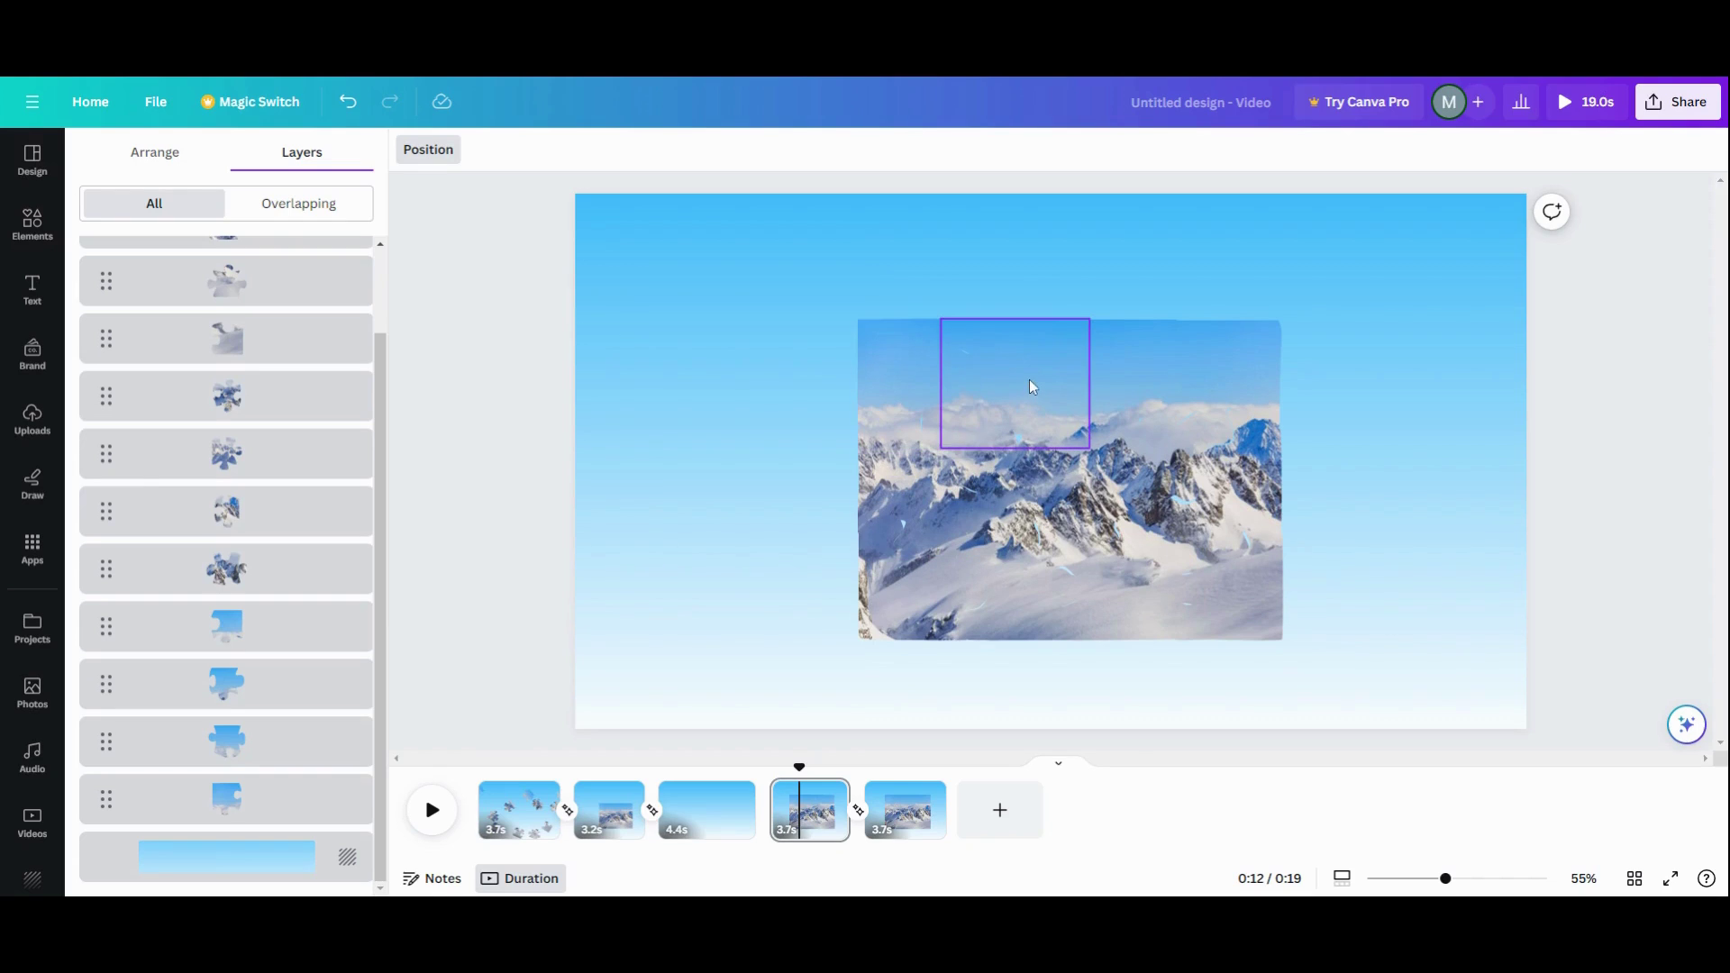
# Pull the three right-hand pieces of the puzzle's top row out above the puzzle and rotate each at an angle.
pyautogui.moveTo(1024, 381); pyautogui.dragTo(1055, 343)
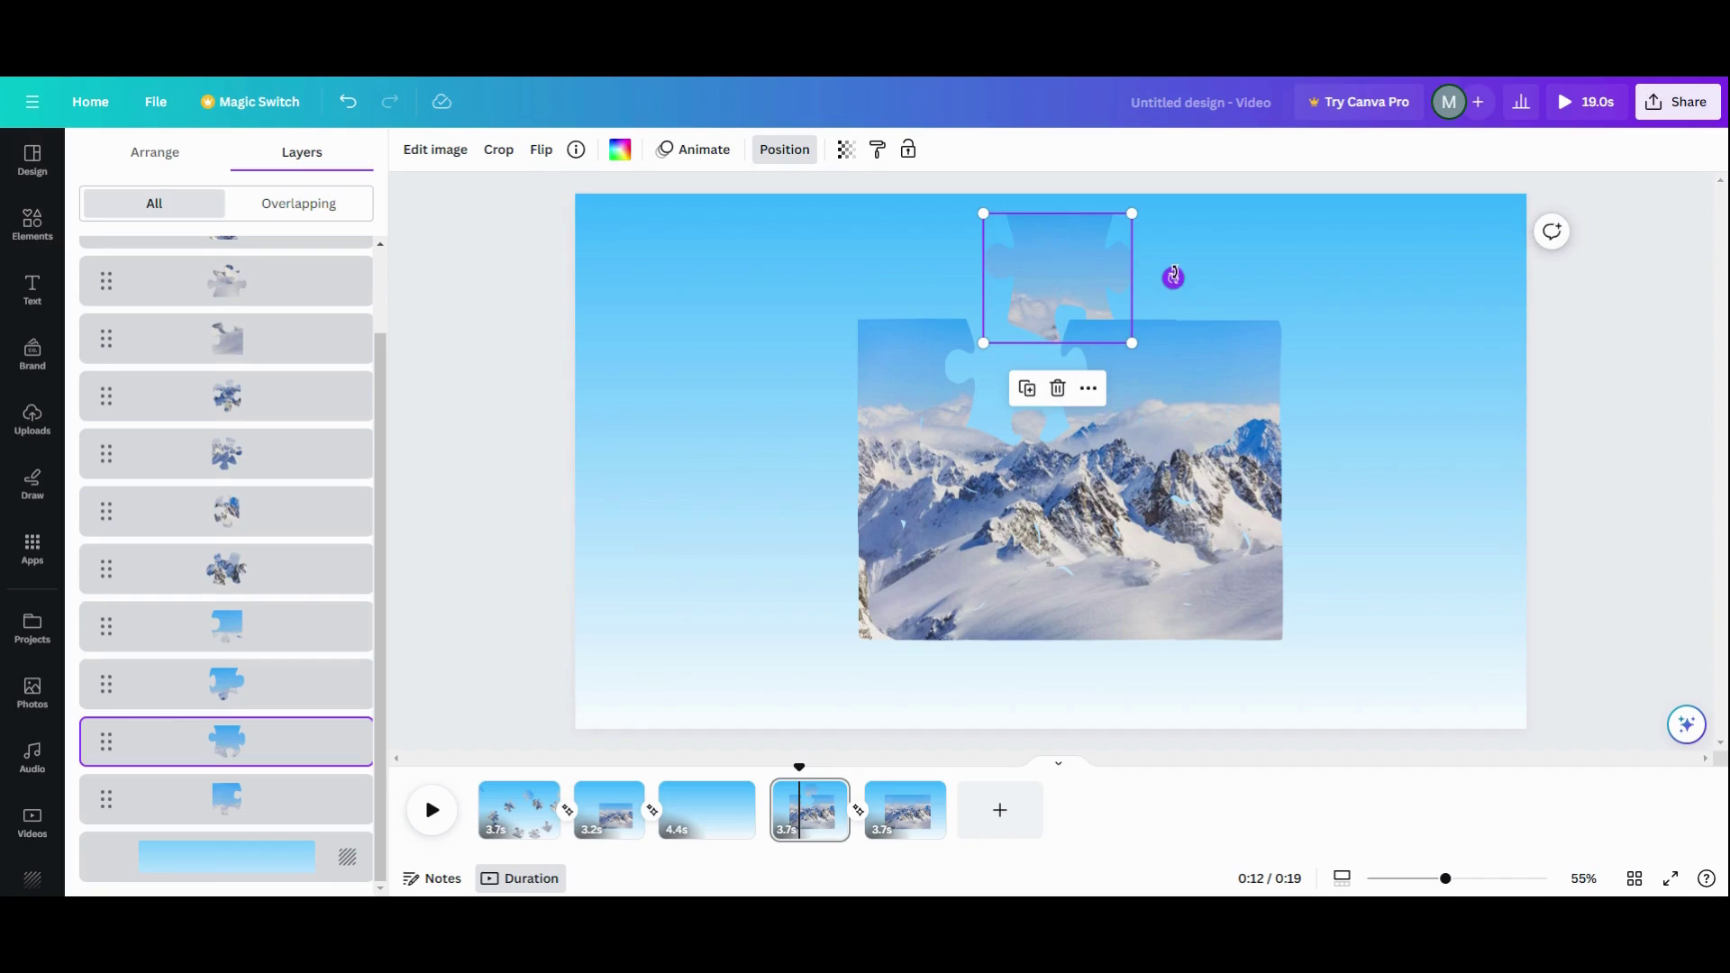
pyautogui.moveTo(1173, 278); pyautogui.dragTo(1359, 284)
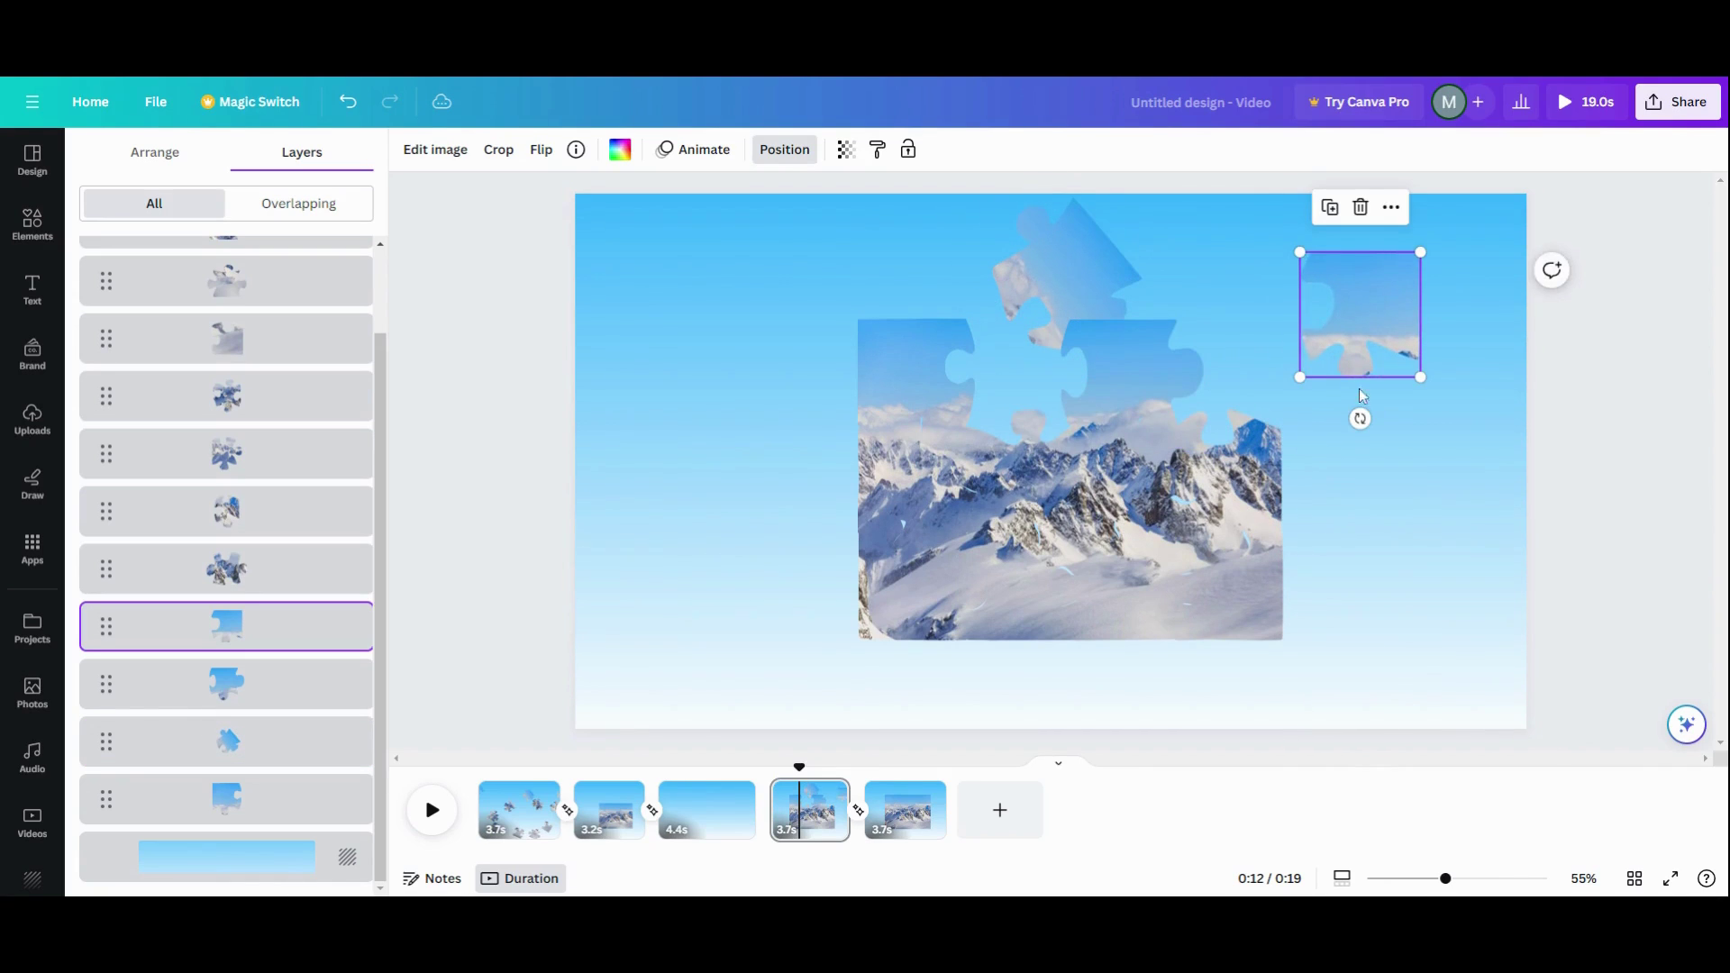
pyautogui.moveTo(1357, 413); pyautogui.dragTo(1281, 357)
pyautogui.click(1180, 378)
pyautogui.moveTo(1181, 378); pyautogui.dragTo(1298, 361)
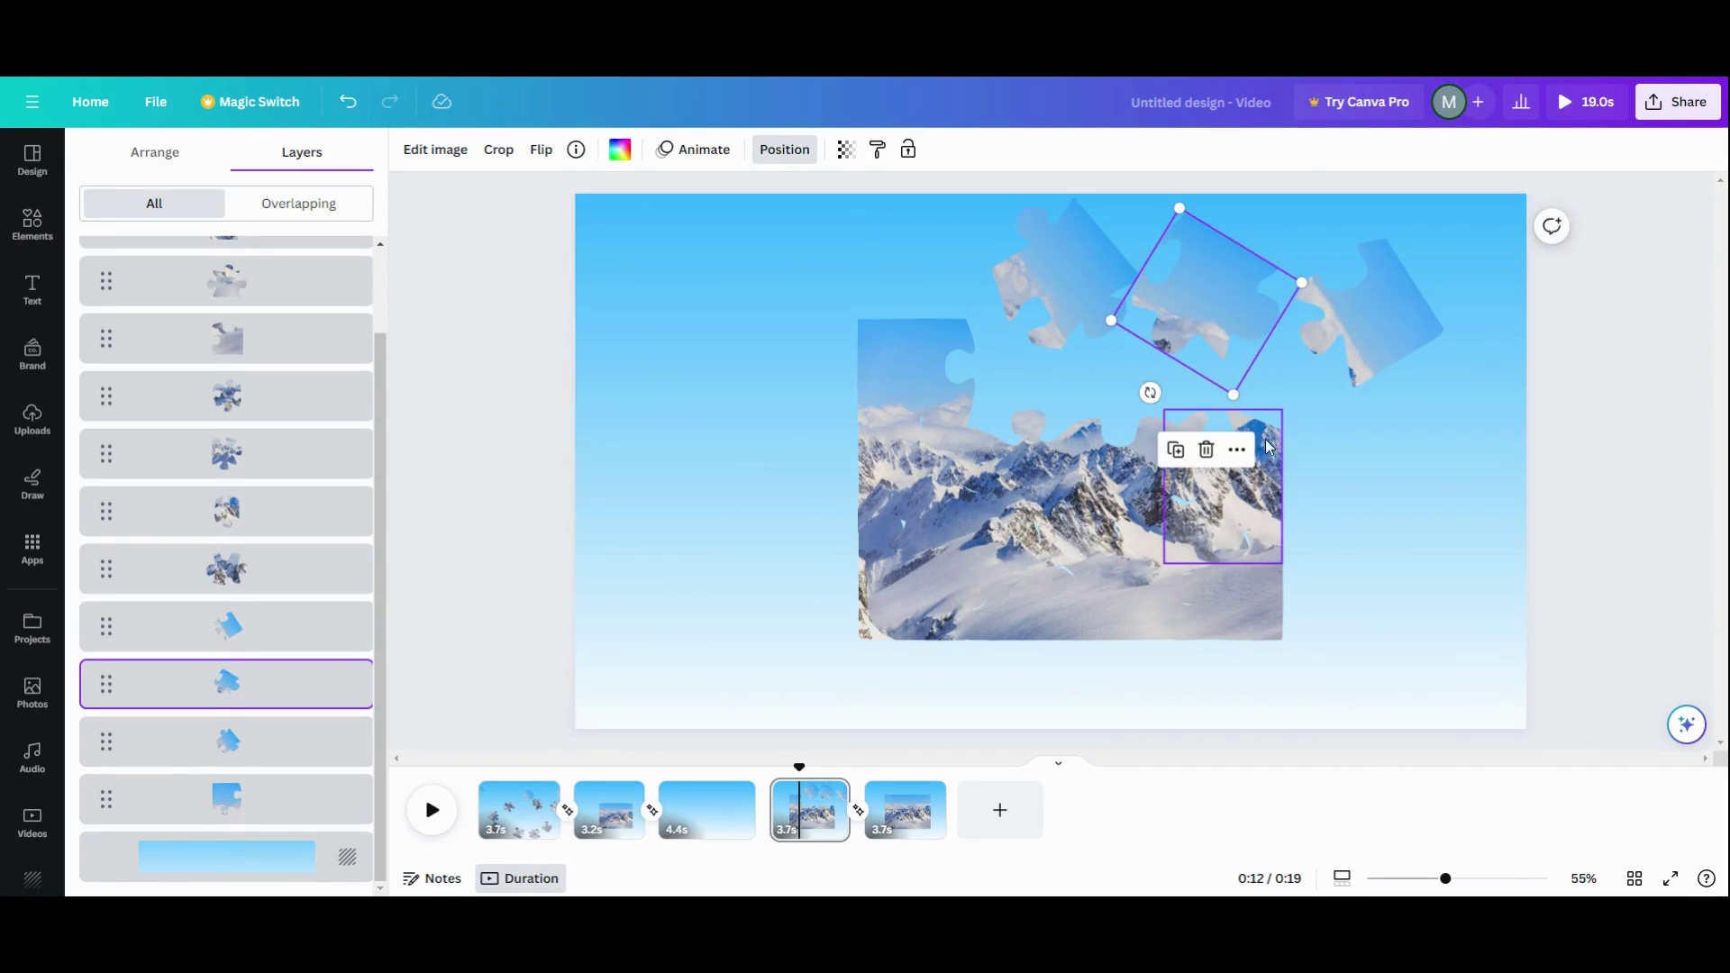
# Scatter and tilt the right-edge middle and bottom-right corner pieces, and pull the neighbouring middle-row mountain piece out of the puzzle.
pyautogui.moveTo(1248, 509); pyautogui.dragTo(1411, 524)
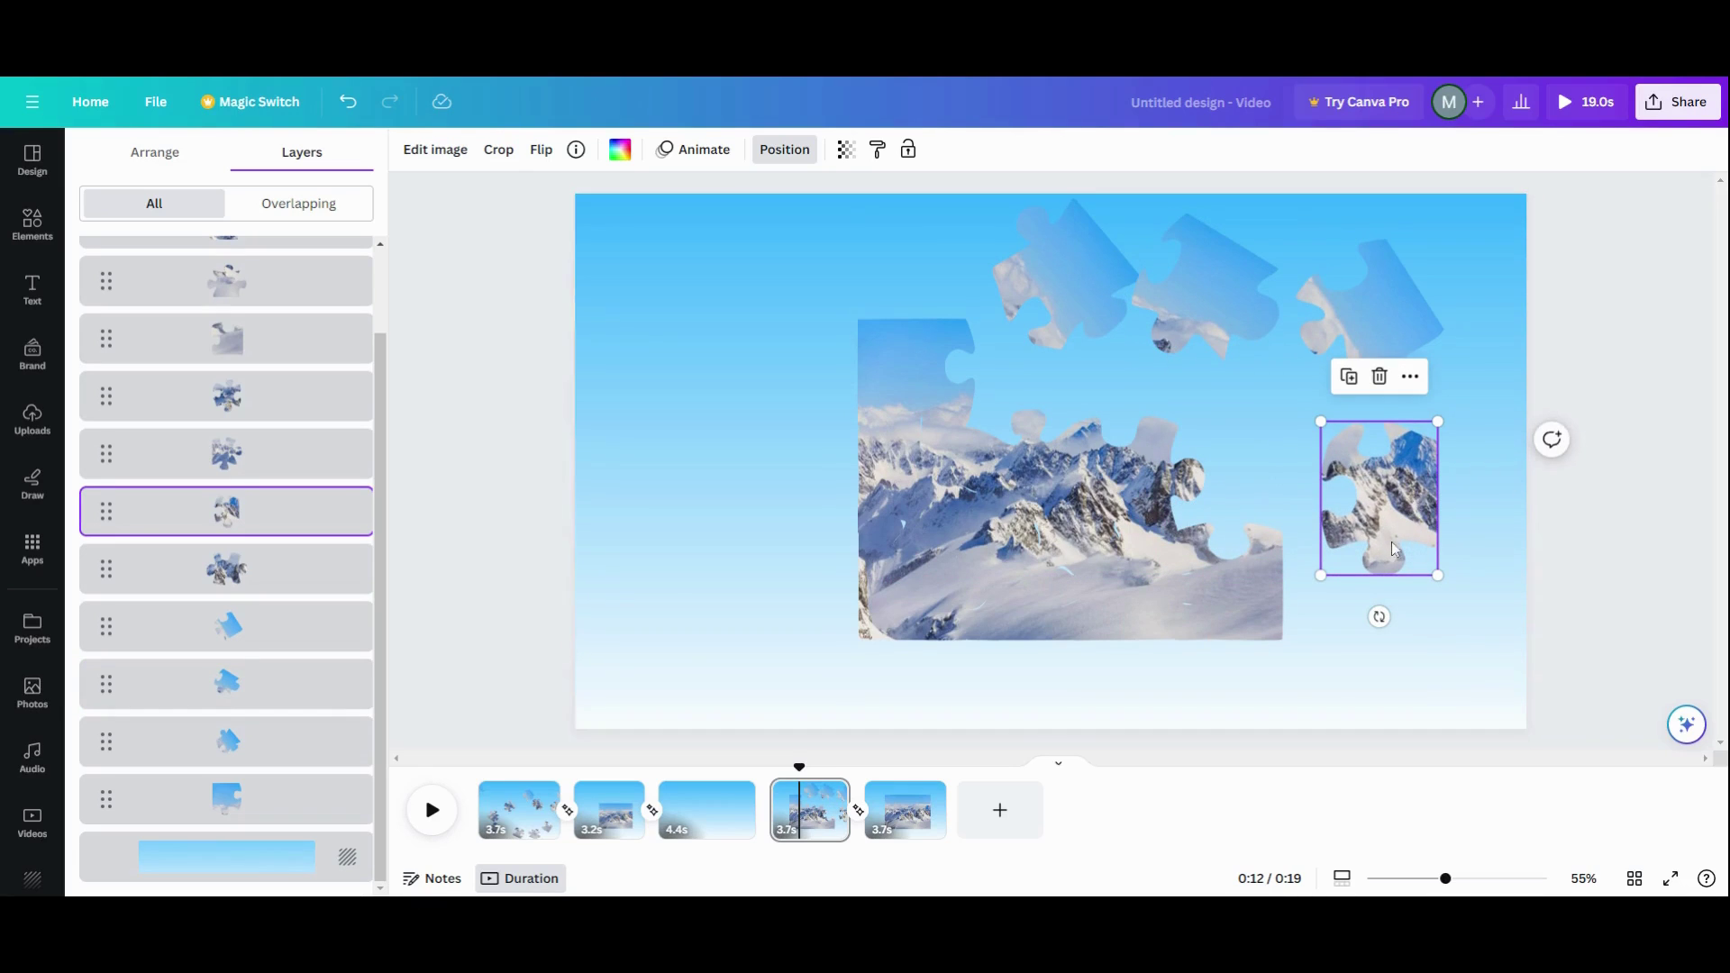
pyautogui.moveTo(1379, 617); pyautogui.dragTo(1312, 675)
pyautogui.moveTo(1290, 739); pyautogui.dragTo(1241, 725)
pyautogui.click(1155, 482)
pyautogui.moveTo(1155, 482); pyautogui.dragTo(1241, 431)
# Move and tilt the bottom-left corner piece away from the puzzle and pull the two inner bottom-row pieces downwards.
pyautogui.moveTo(1012, 591); pyautogui.dragTo(796, 605)
pyautogui.moveTo(808, 694); pyautogui.dragTo(699, 650)
pyautogui.moveTo(1013, 495); pyautogui.dragTo(957, 681)
pyautogui.moveTo(1126, 585); pyautogui.dragTo(1148, 655)
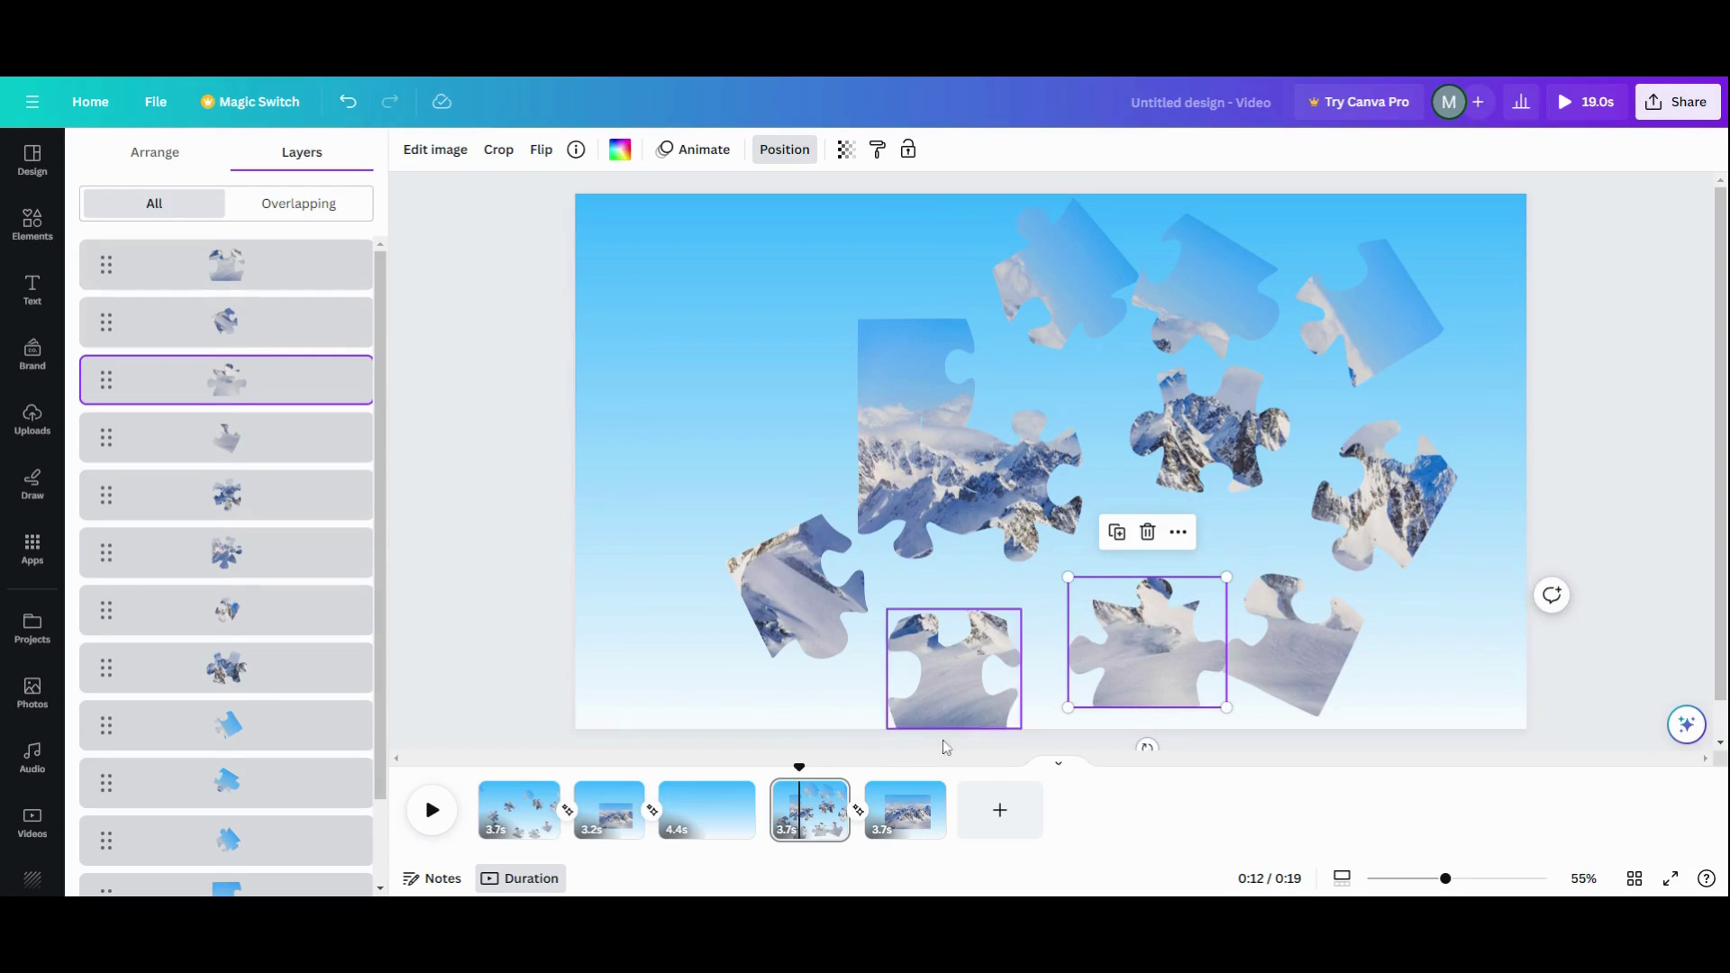
# Duplicate the scattered fourth page and, on the copy, fit the bottom-left corner and the loose inner middle-row piece into the puzzle.
pyautogui.click(830, 795)
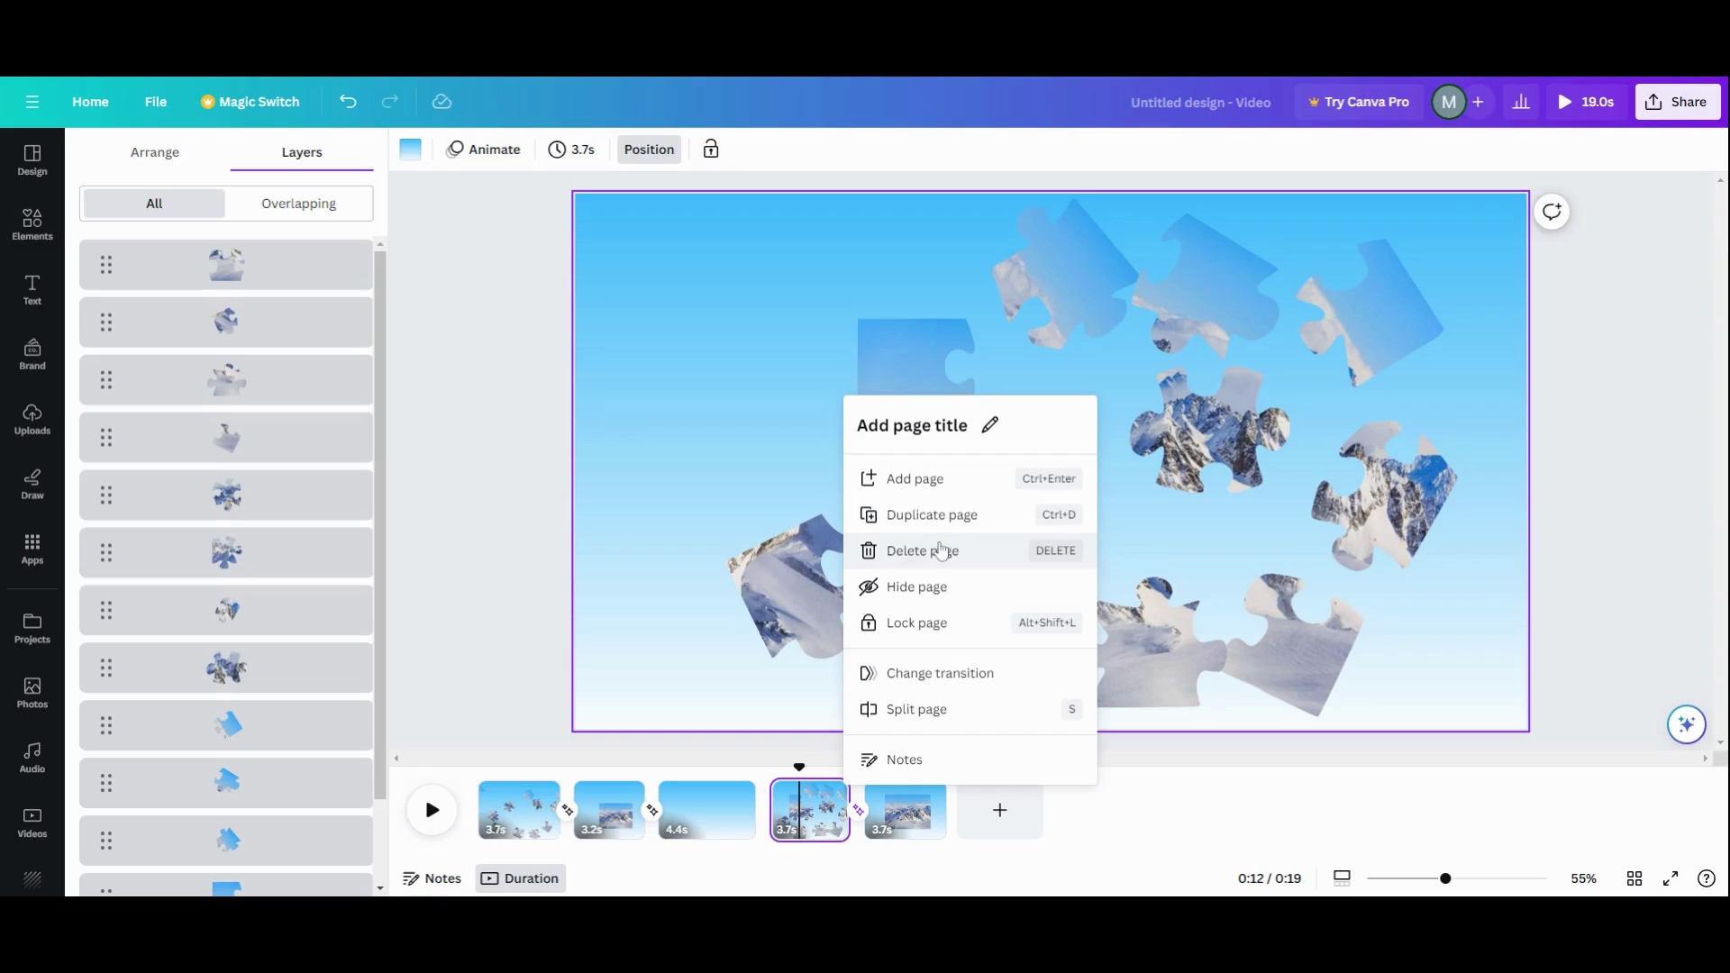
pyautogui.click(934, 515)
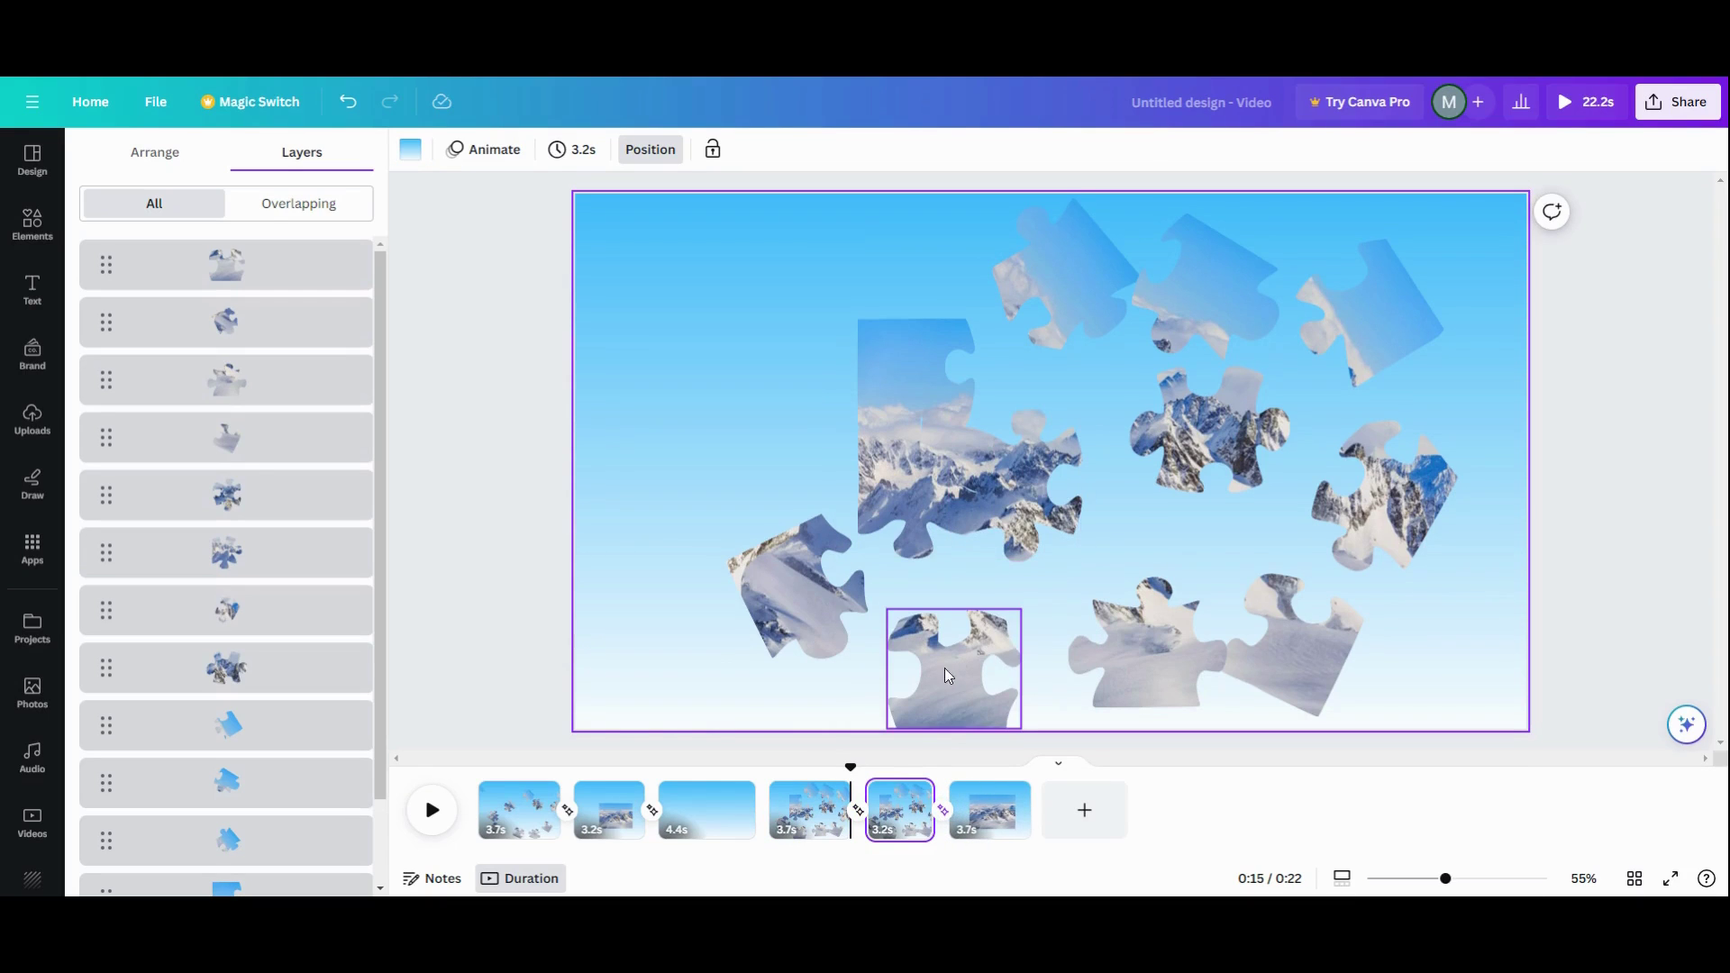
pyautogui.moveTo(793, 586); pyautogui.dragTo(815, 590)
pyautogui.moveTo(716, 638); pyautogui.dragTo(862, 695)
pyautogui.moveTo(864, 601); pyautogui.dragTo(926, 589)
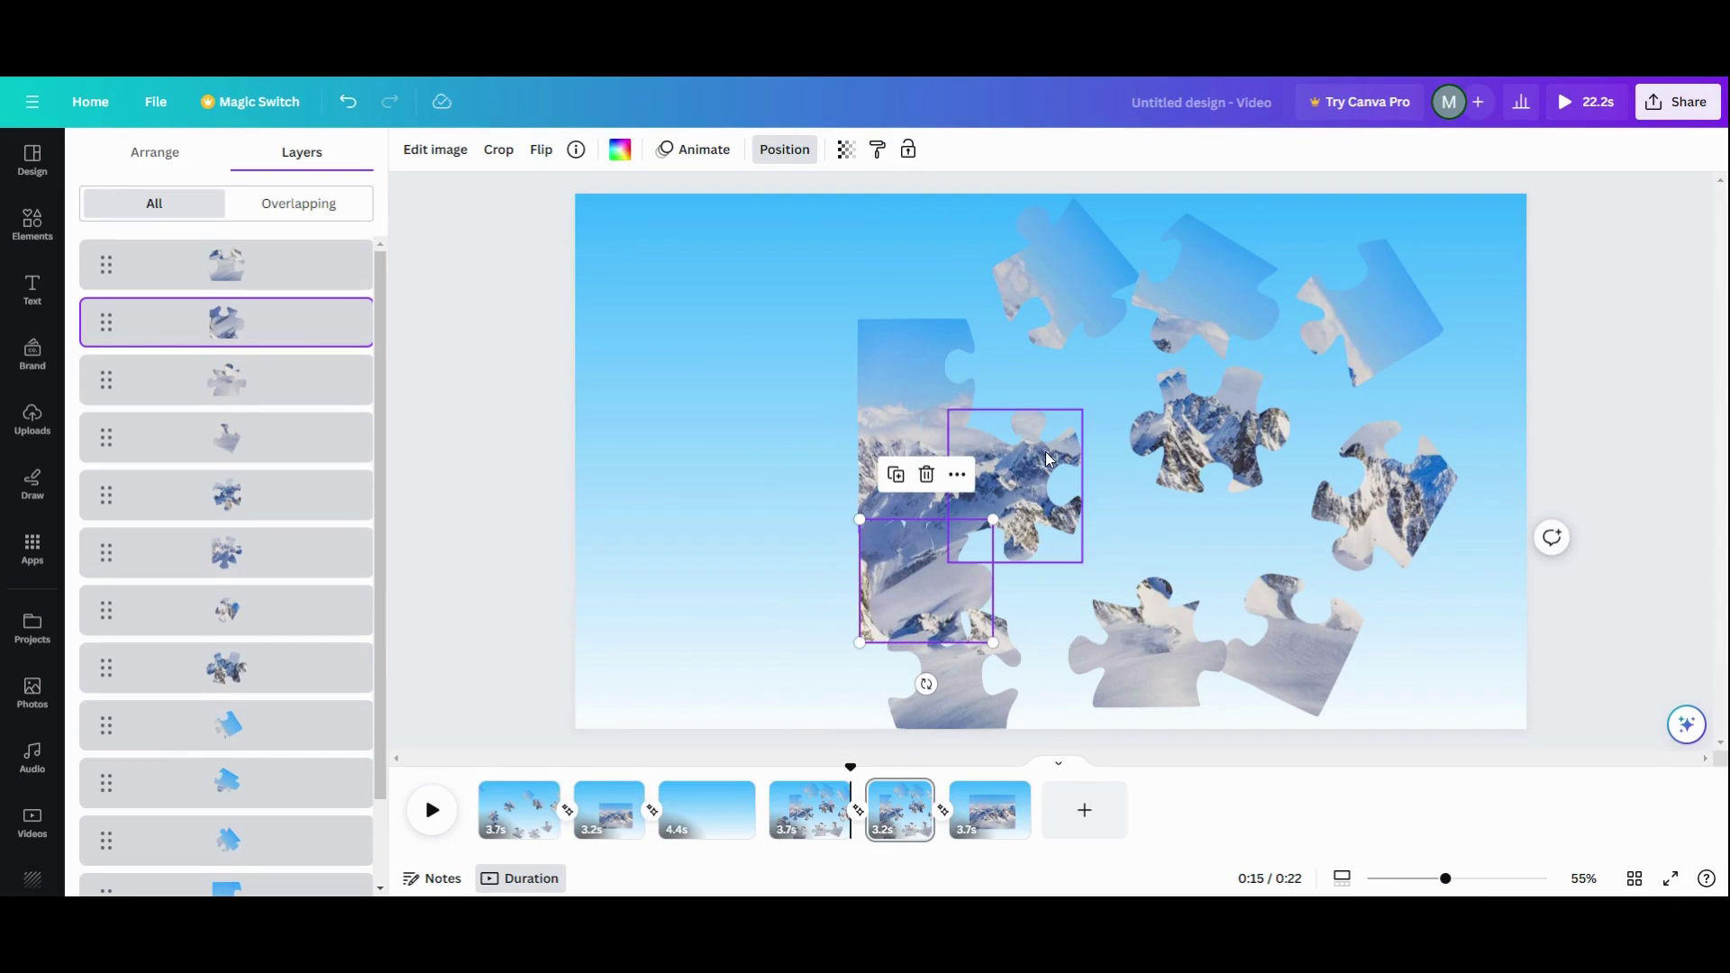
pyautogui.press('Escape')
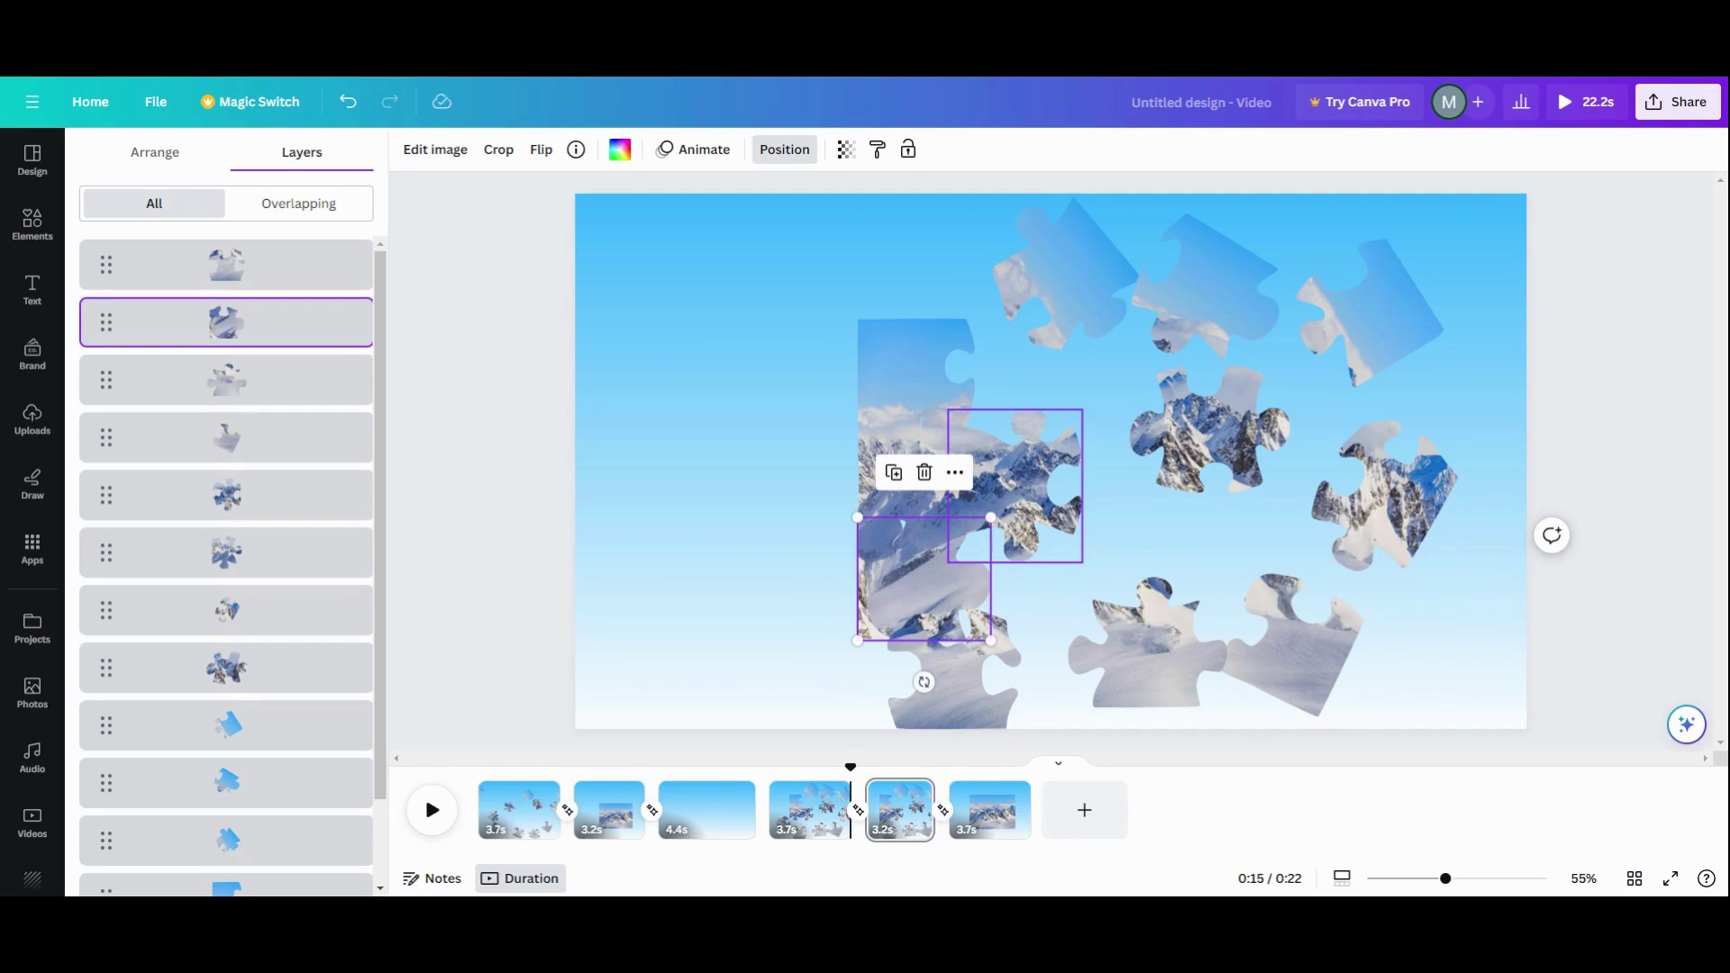
pyautogui.click(771, 566)
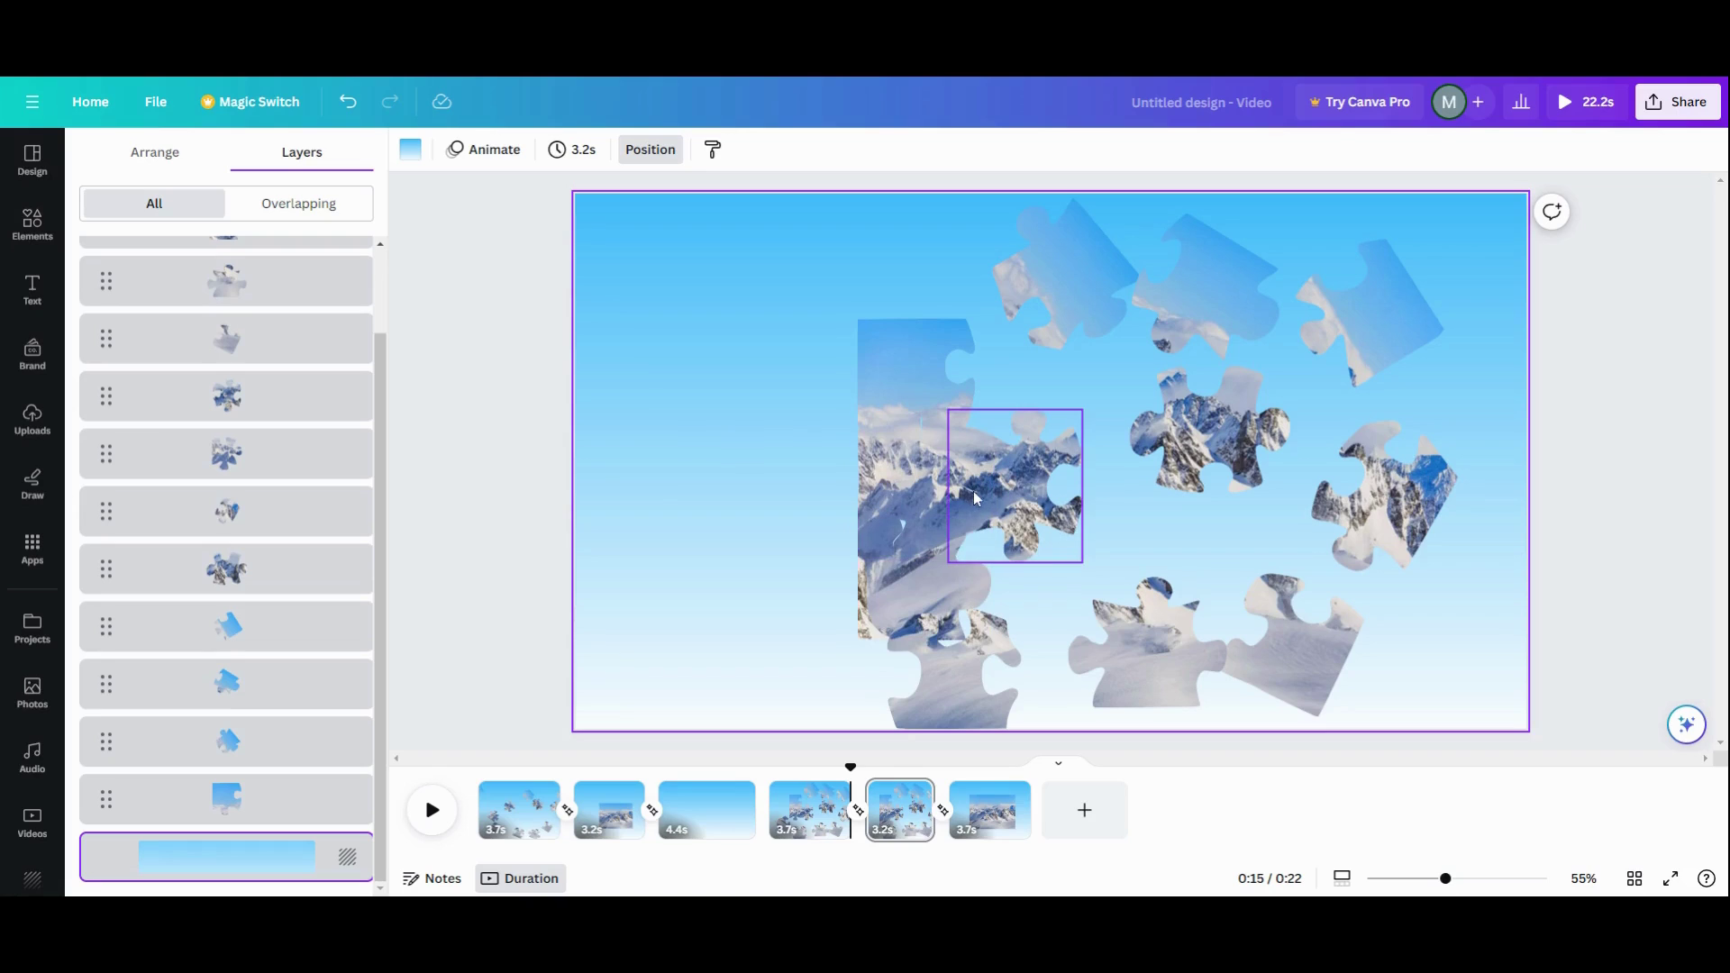
pyautogui.moveTo(926, 671)
pyautogui.mouseDown()
pyautogui.moveTo(973, 649)
pyautogui.moveTo(932, 671)
pyautogui.mouseUp()
pyautogui.moveTo(1207, 437); pyautogui.dragTo(1152, 495)
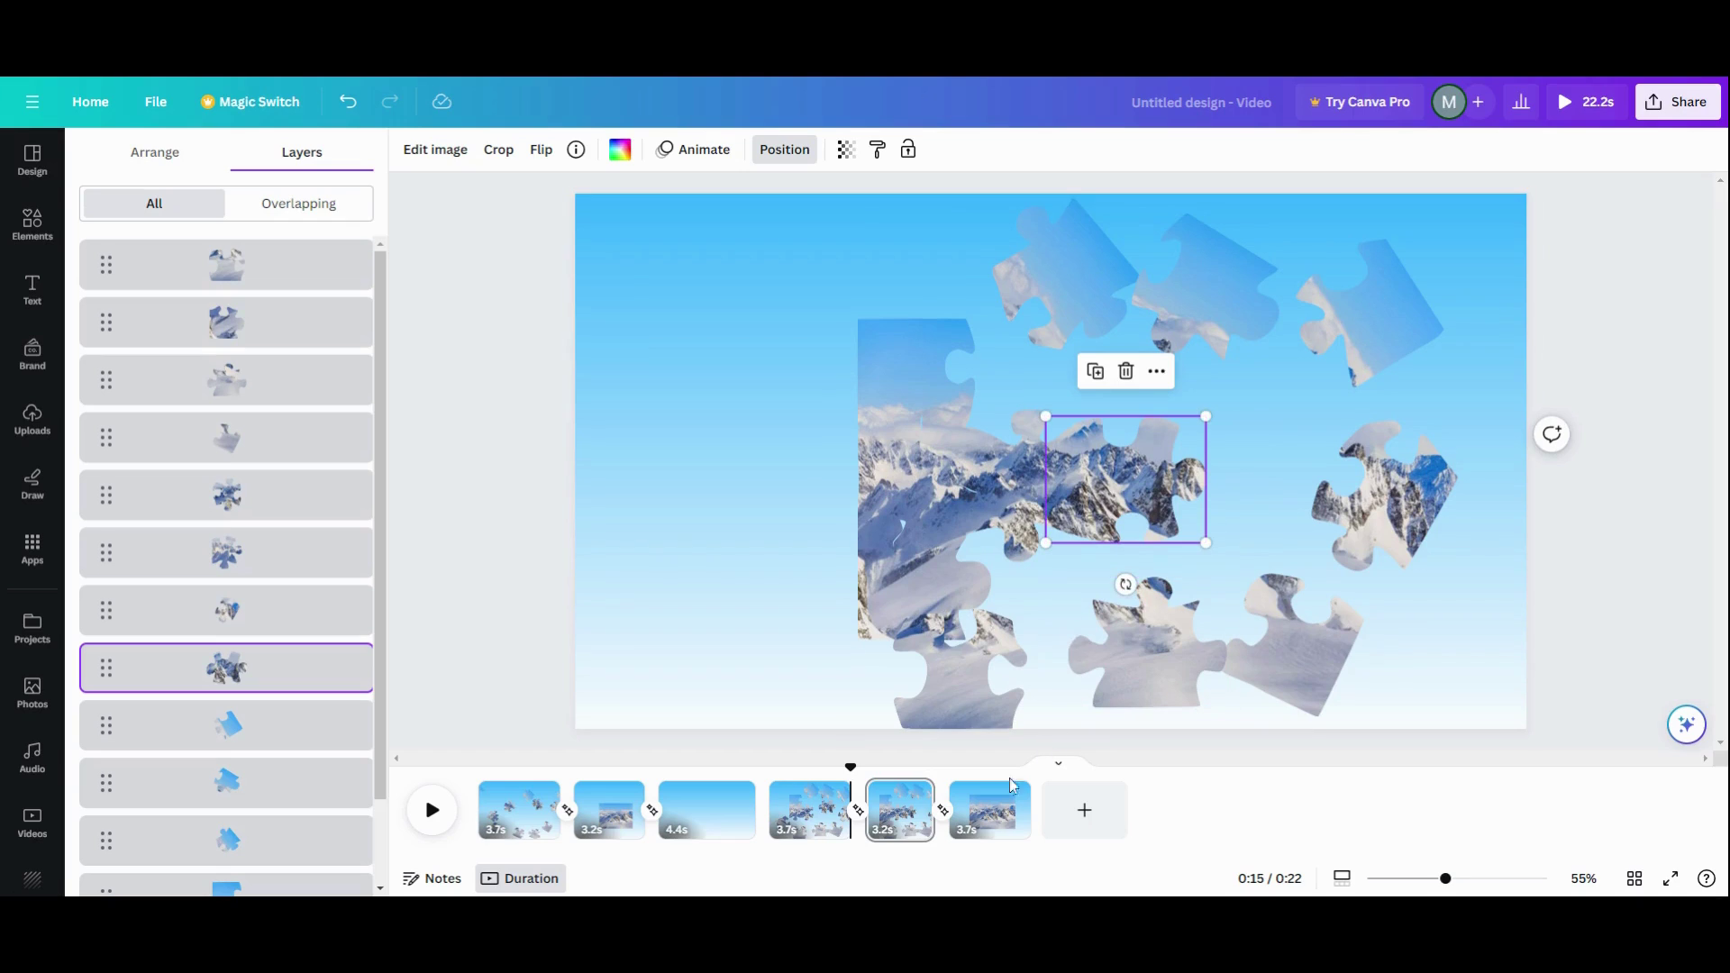
# Duplicate the fifth page and, on the copy, fit the bottom-row piece beside the bottom-left corner into the puzzle.
pyautogui.rightClick(918, 811)
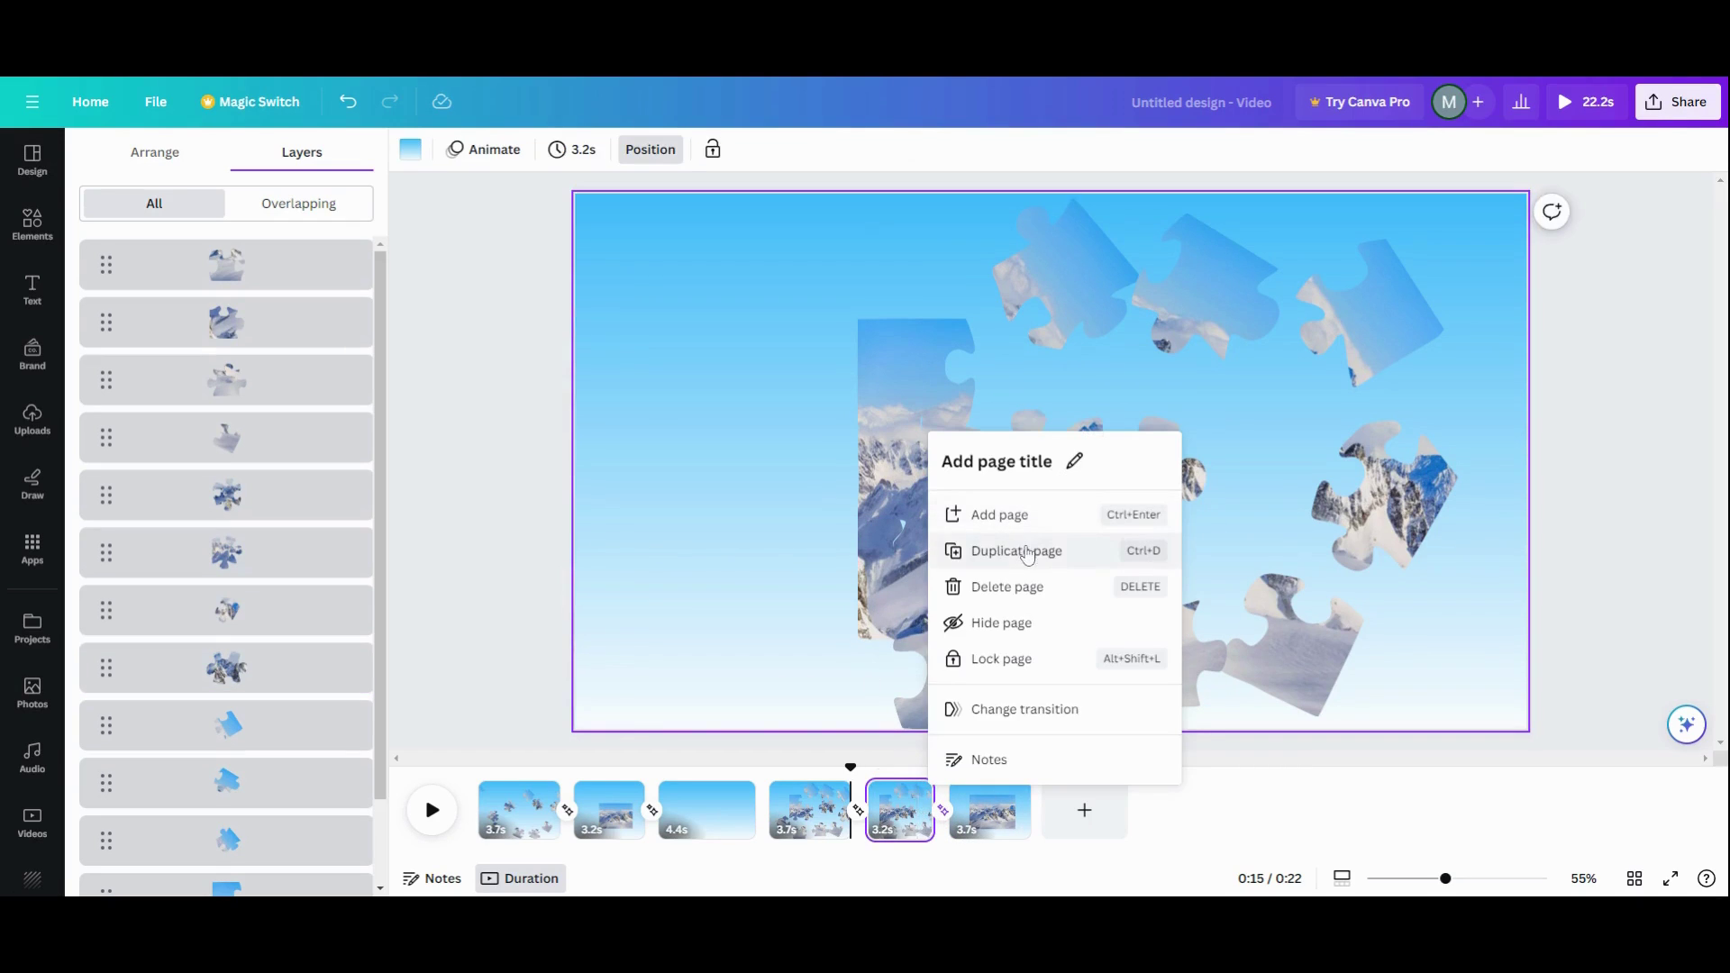
pyautogui.click(1027, 551)
pyautogui.moveTo(1037, 648); pyautogui.dragTo(1035, 591)
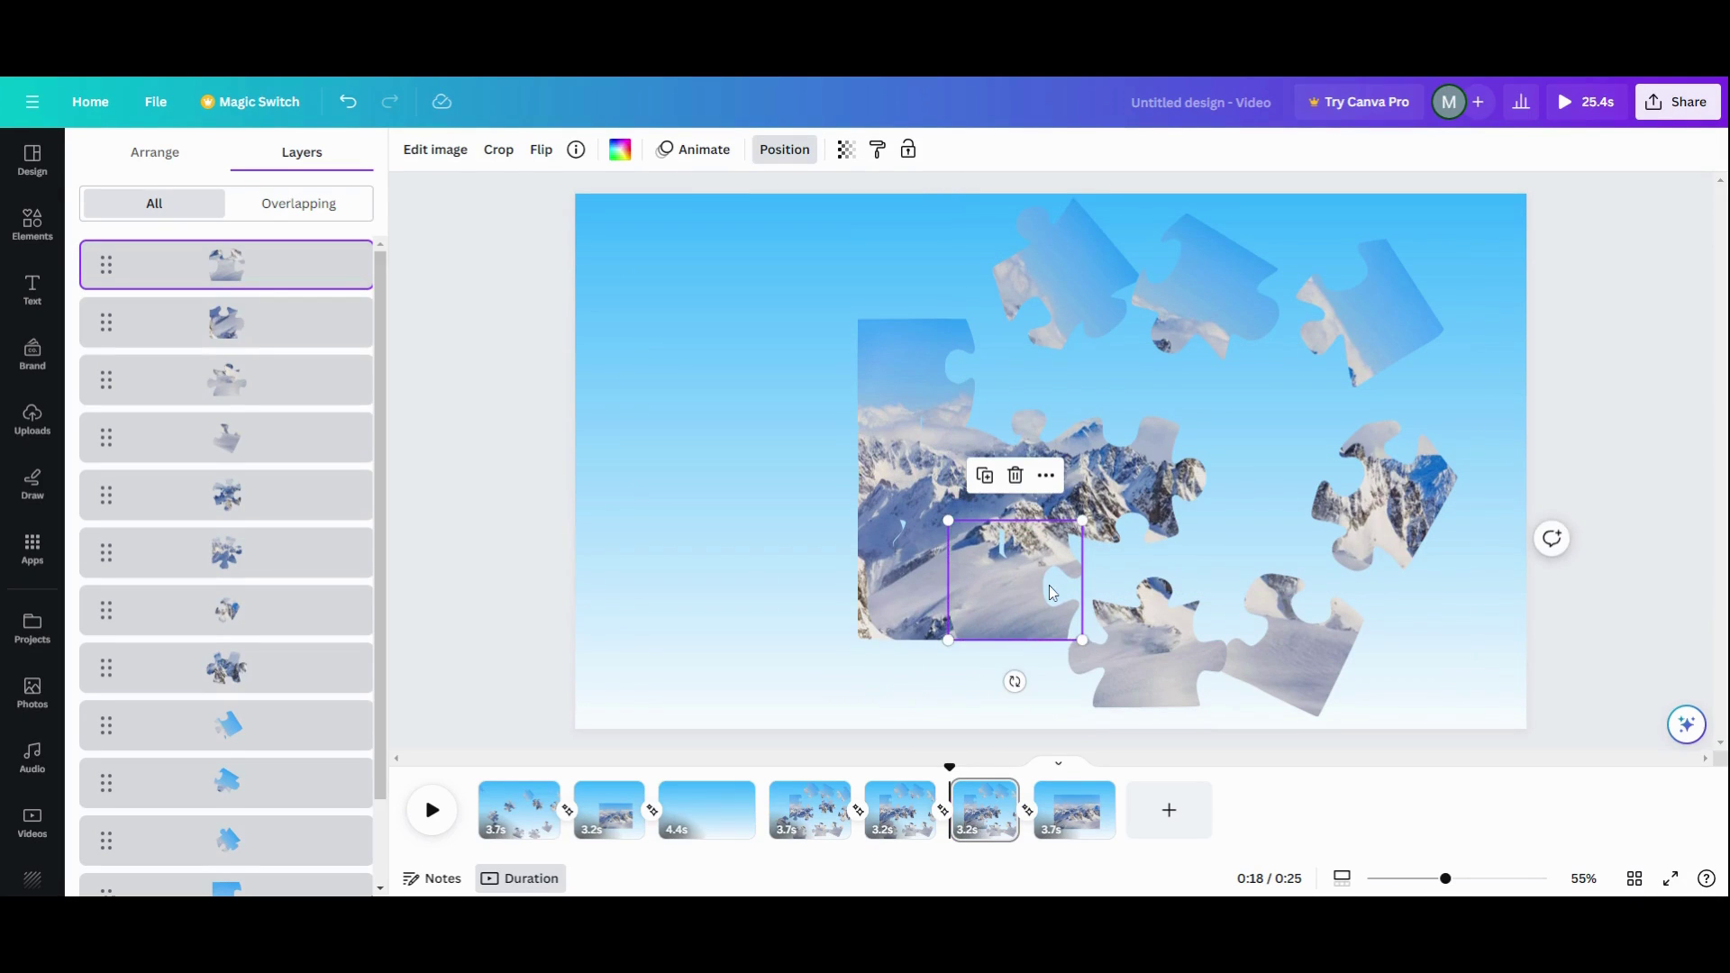
pyautogui.press('Escape')
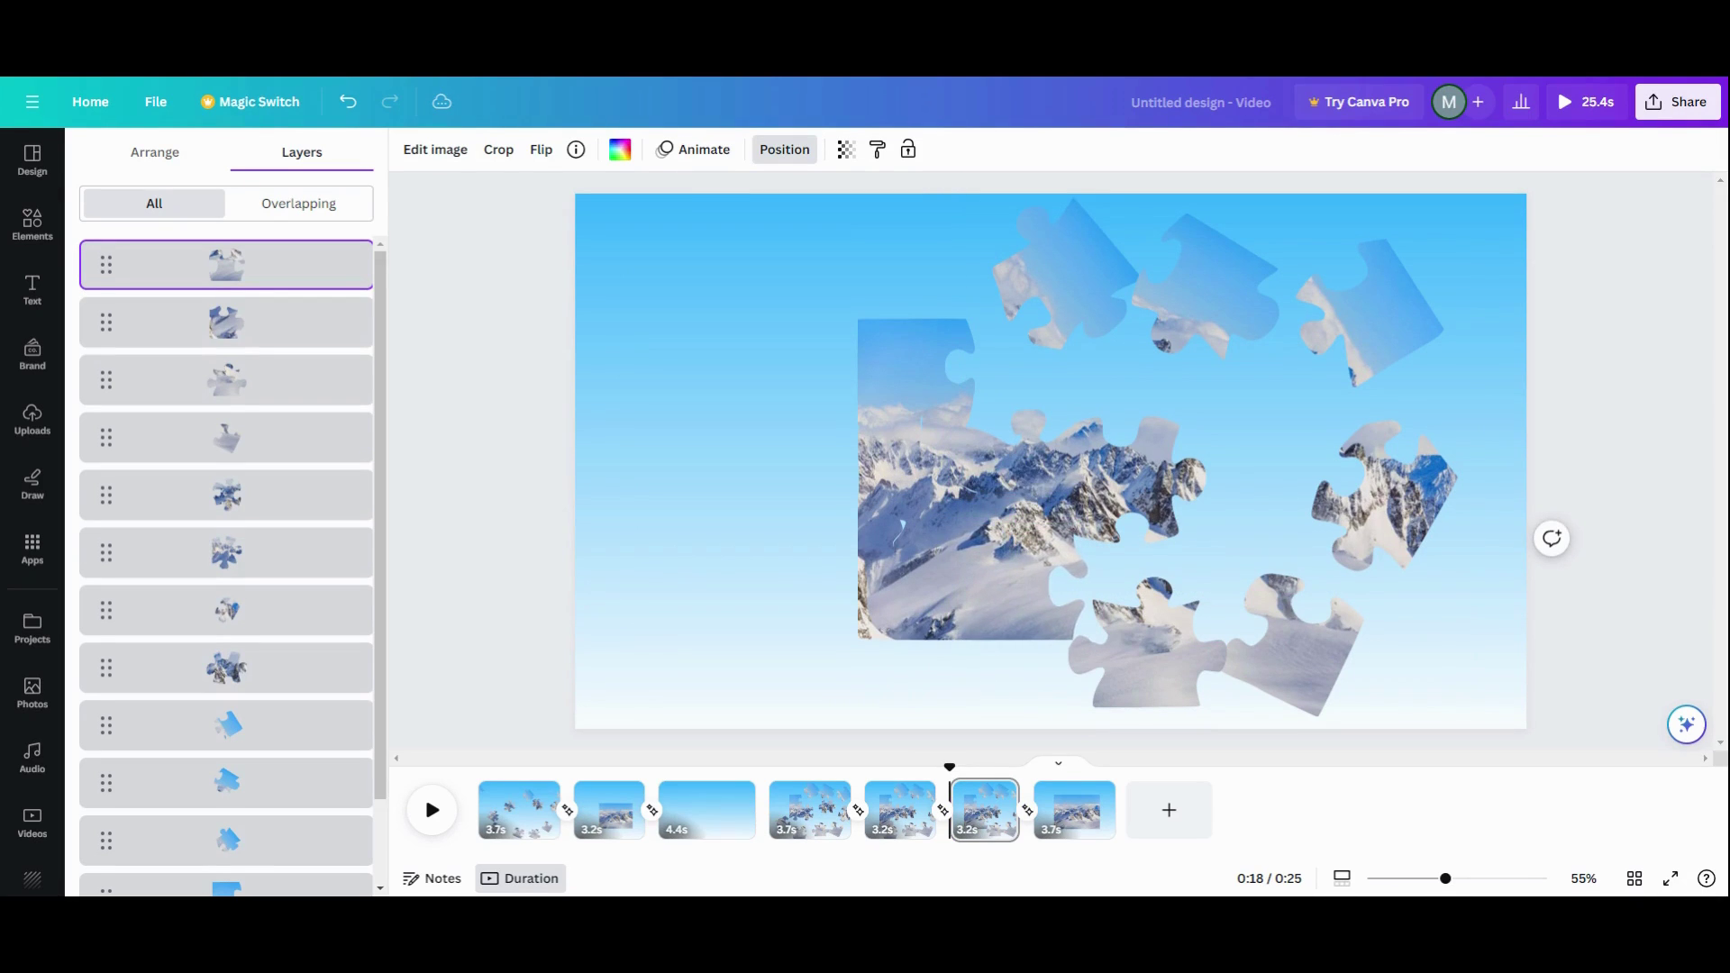
pyautogui.click(1034, 591)
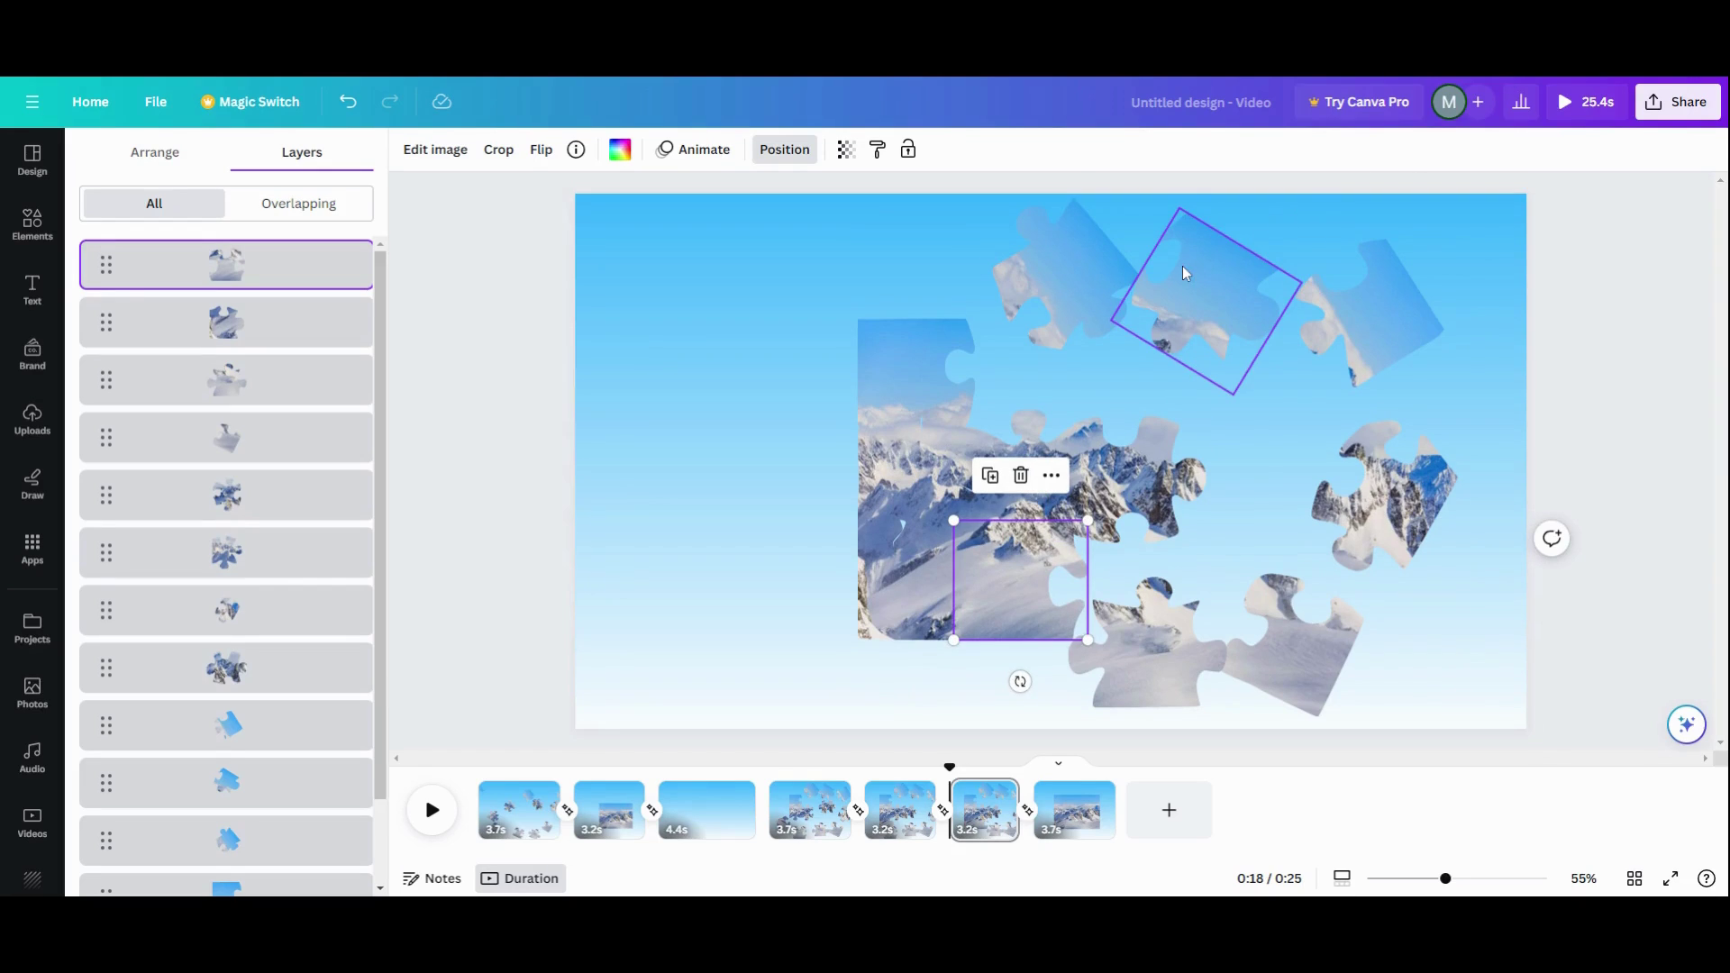
# Straighten the third top-row sky piece on the sixth page and fit it above the middle-row mountain piece.
pyautogui.moveTo(1184, 273); pyautogui.dragTo(1135, 335)
pyautogui.moveTo(1093, 451); pyautogui.dragTo(1152, 505)
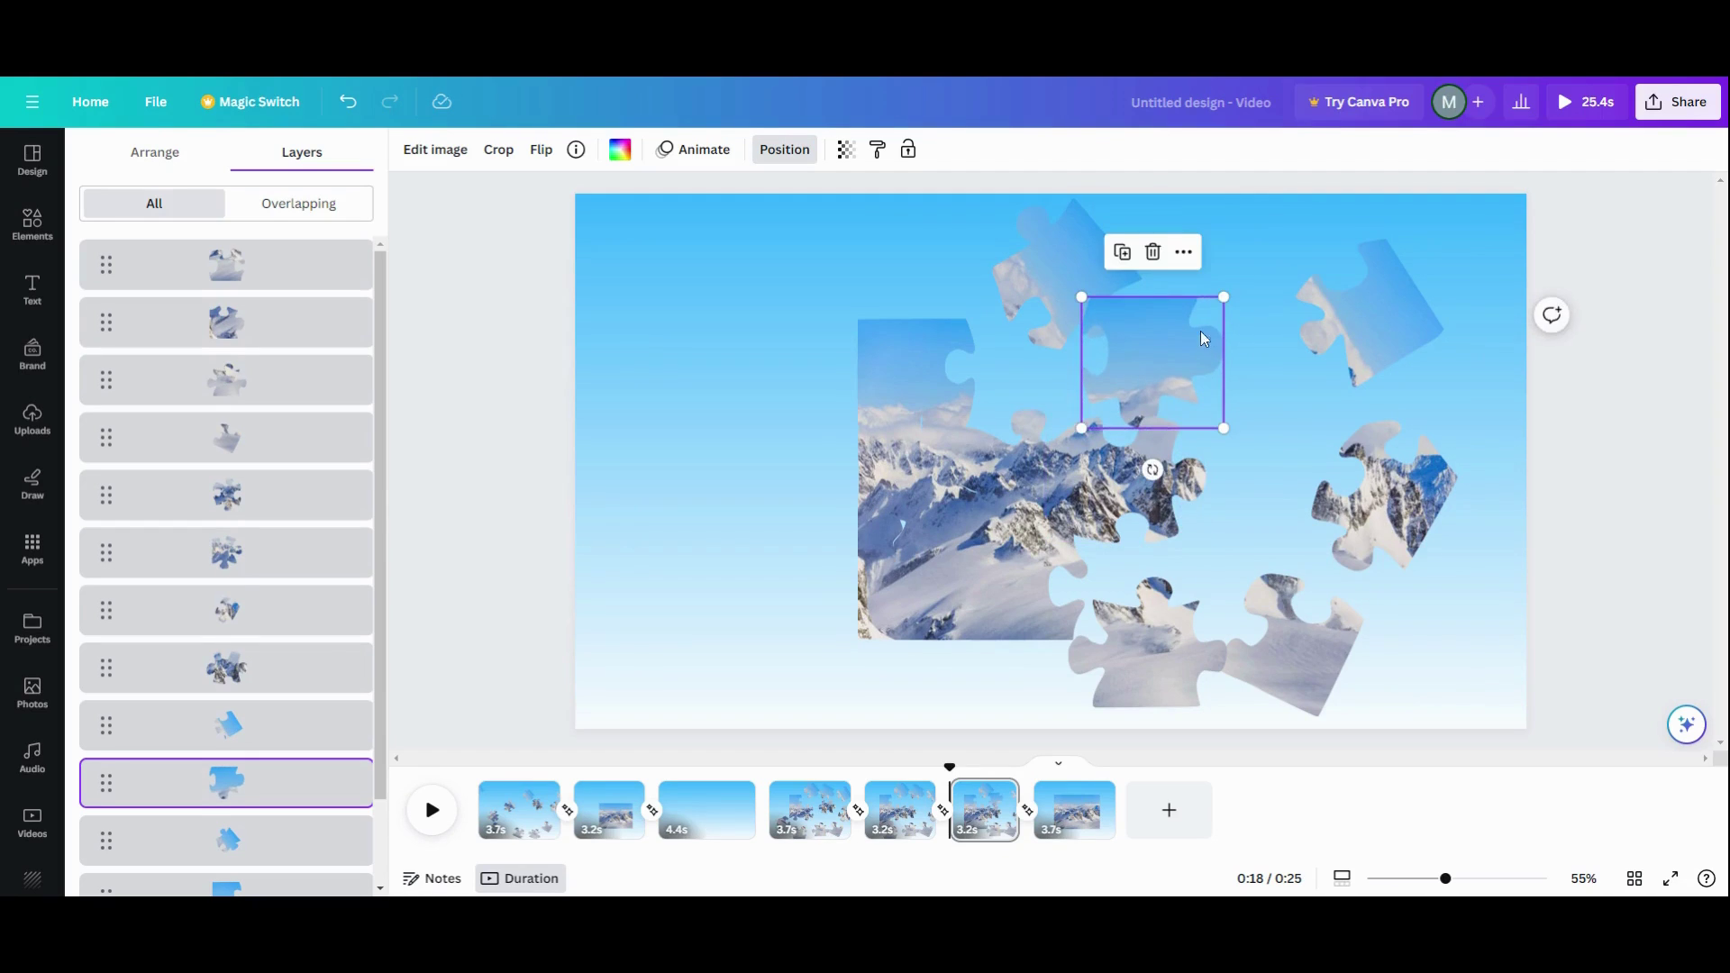
pyautogui.moveTo(1204, 339)
pyautogui.mouseDown()
pyautogui.moveTo(1165, 357)
pyautogui.moveTo(1183, 353)
pyautogui.mouseUp()
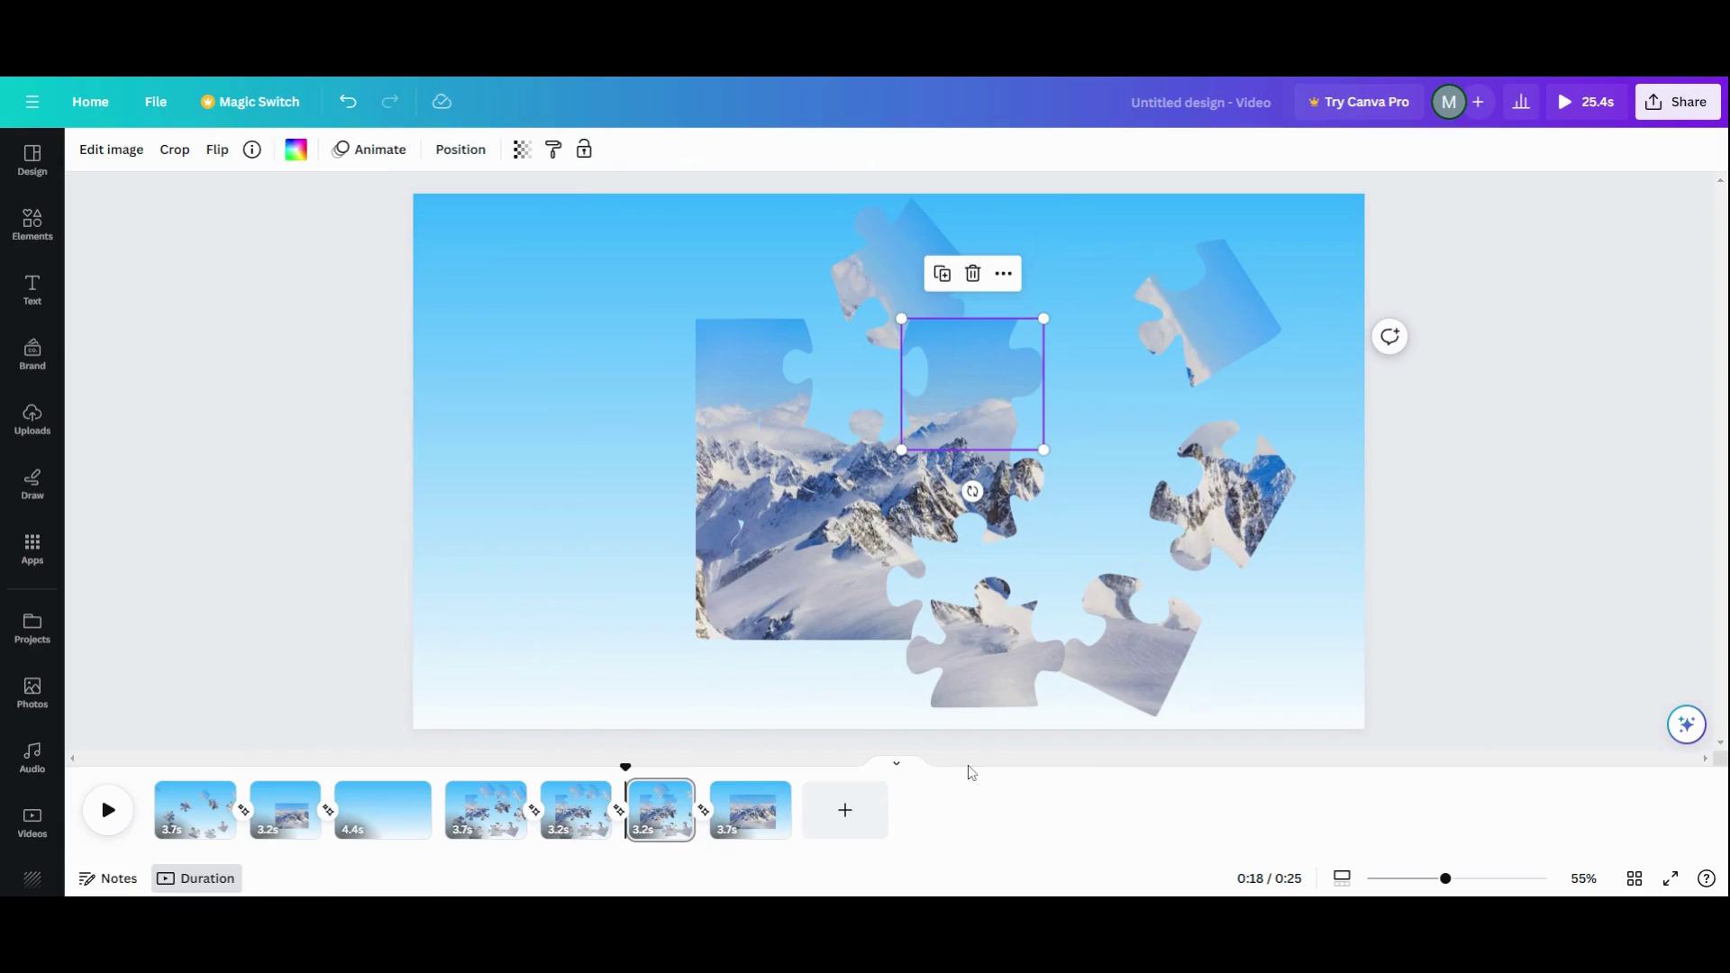
# Duplicate the sixth page and, on the copy, straighten the top-right corner piece and fit it into the puzzle.
pyautogui.click(681, 793)
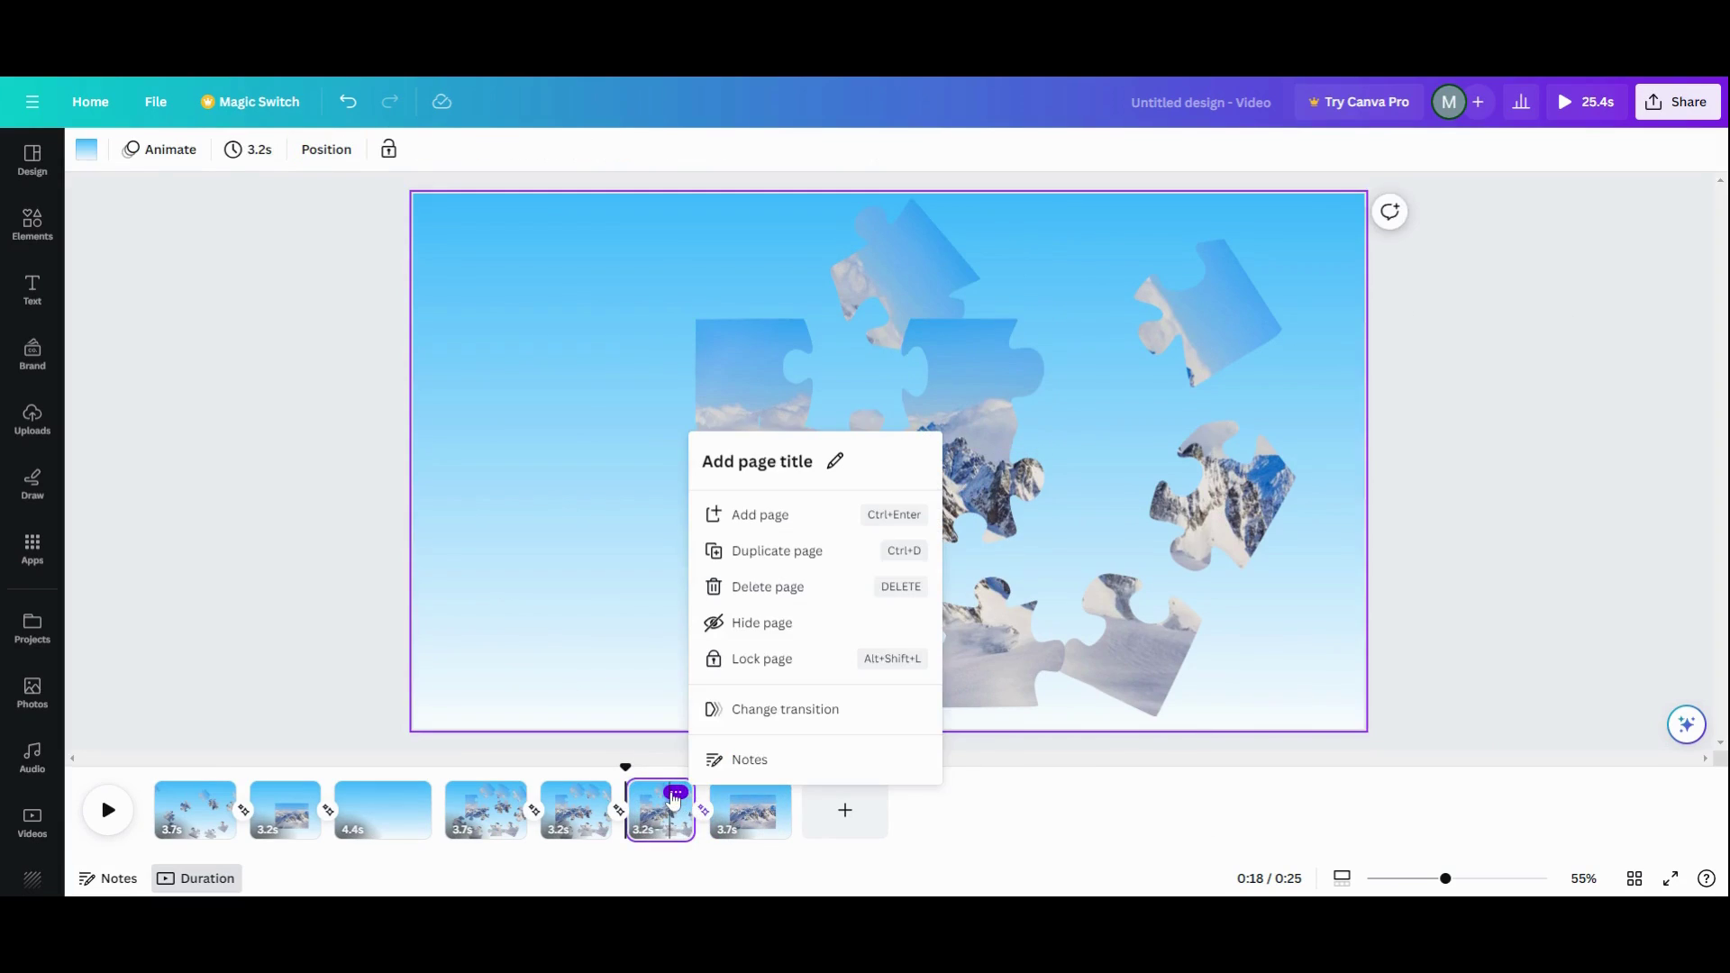
pyautogui.click(787, 565)
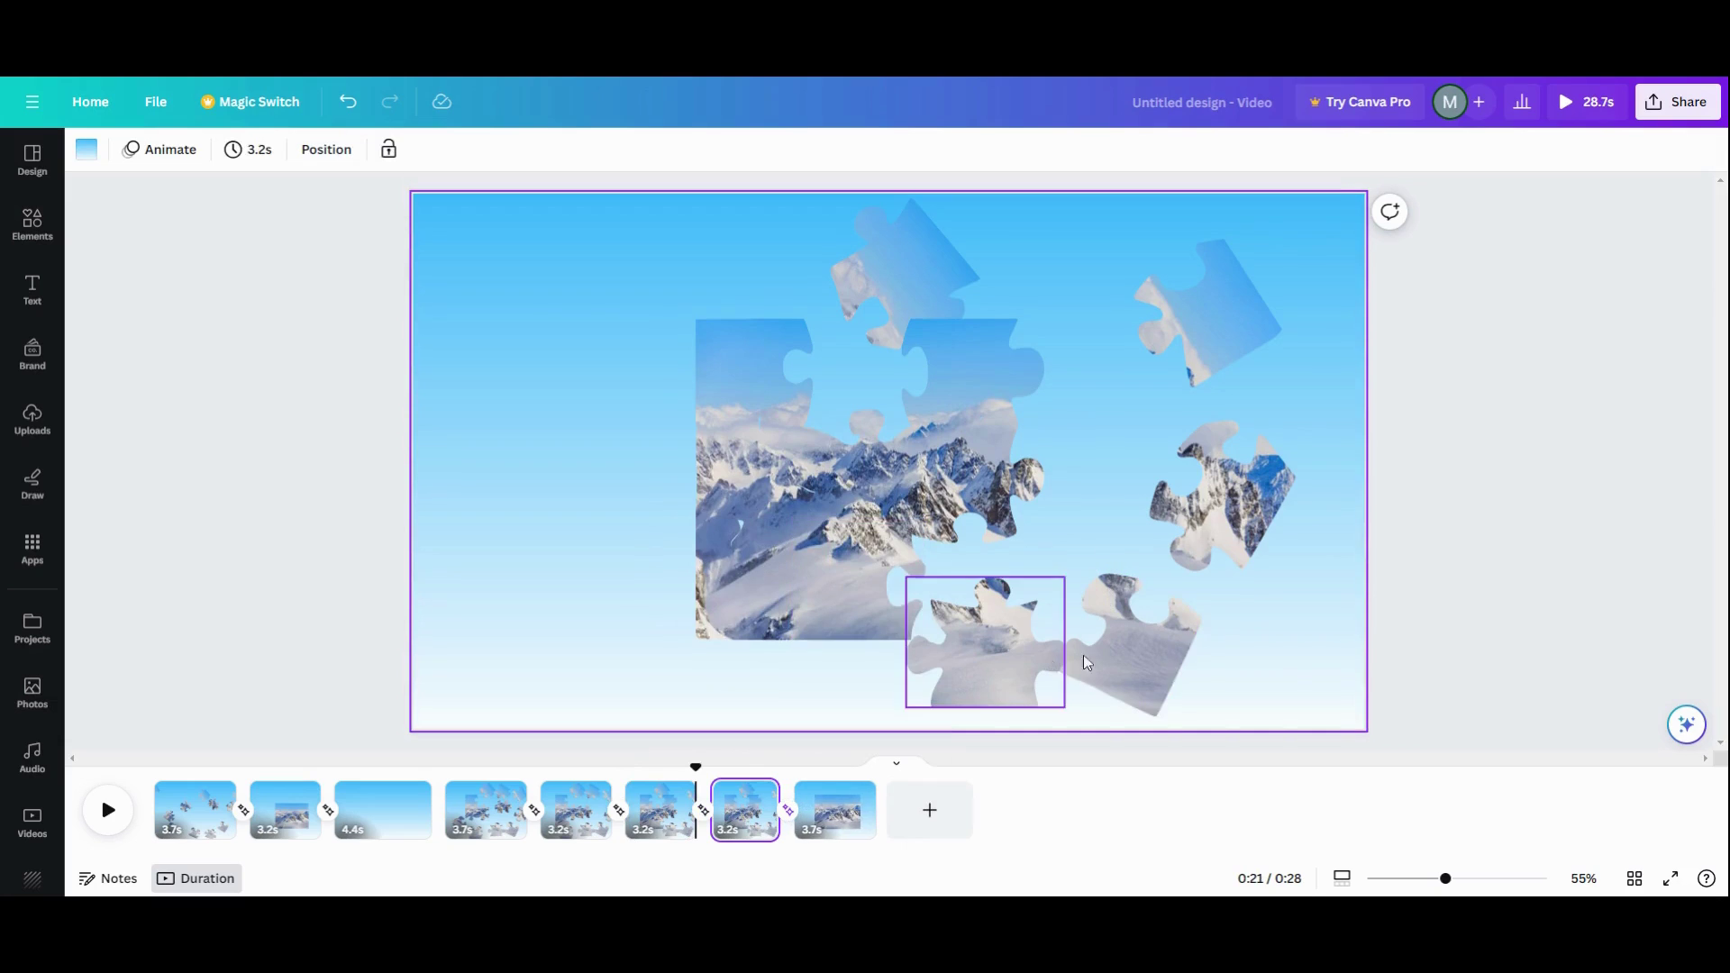
pyautogui.moveTo(1208, 316); pyautogui.dragTo(1163, 349)
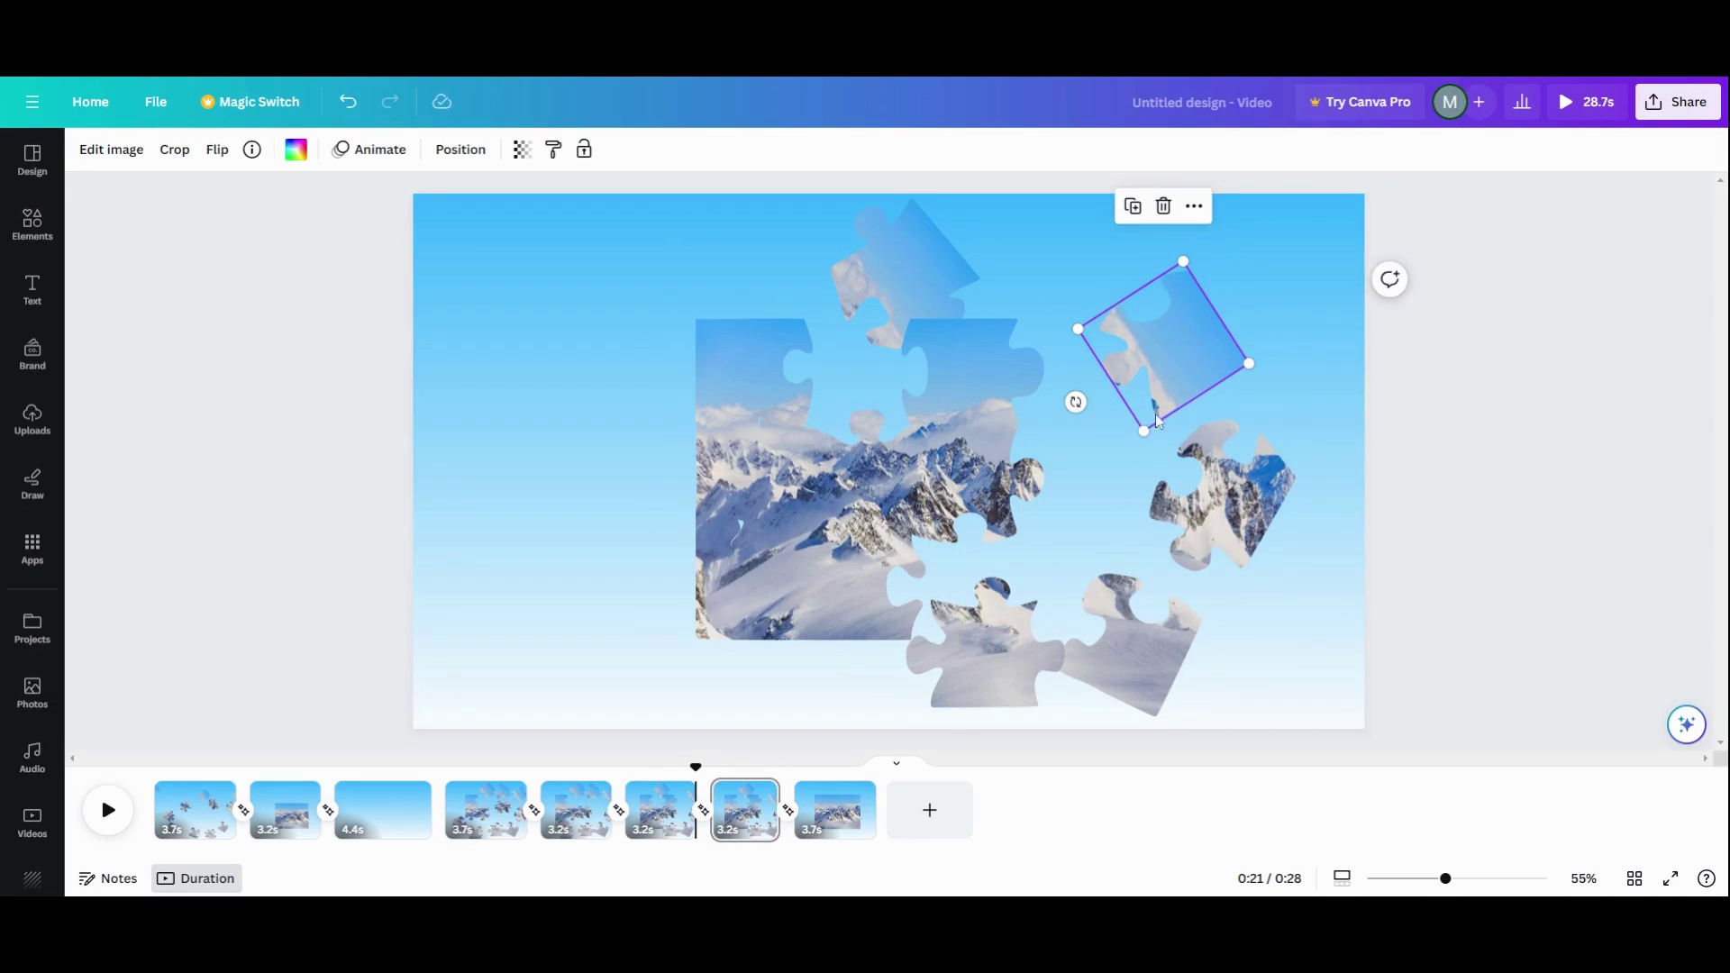
pyautogui.moveTo(1076, 402); pyautogui.dragTo(1159, 452)
pyautogui.moveTo(1172, 317); pyautogui.dragTo(1074, 355)
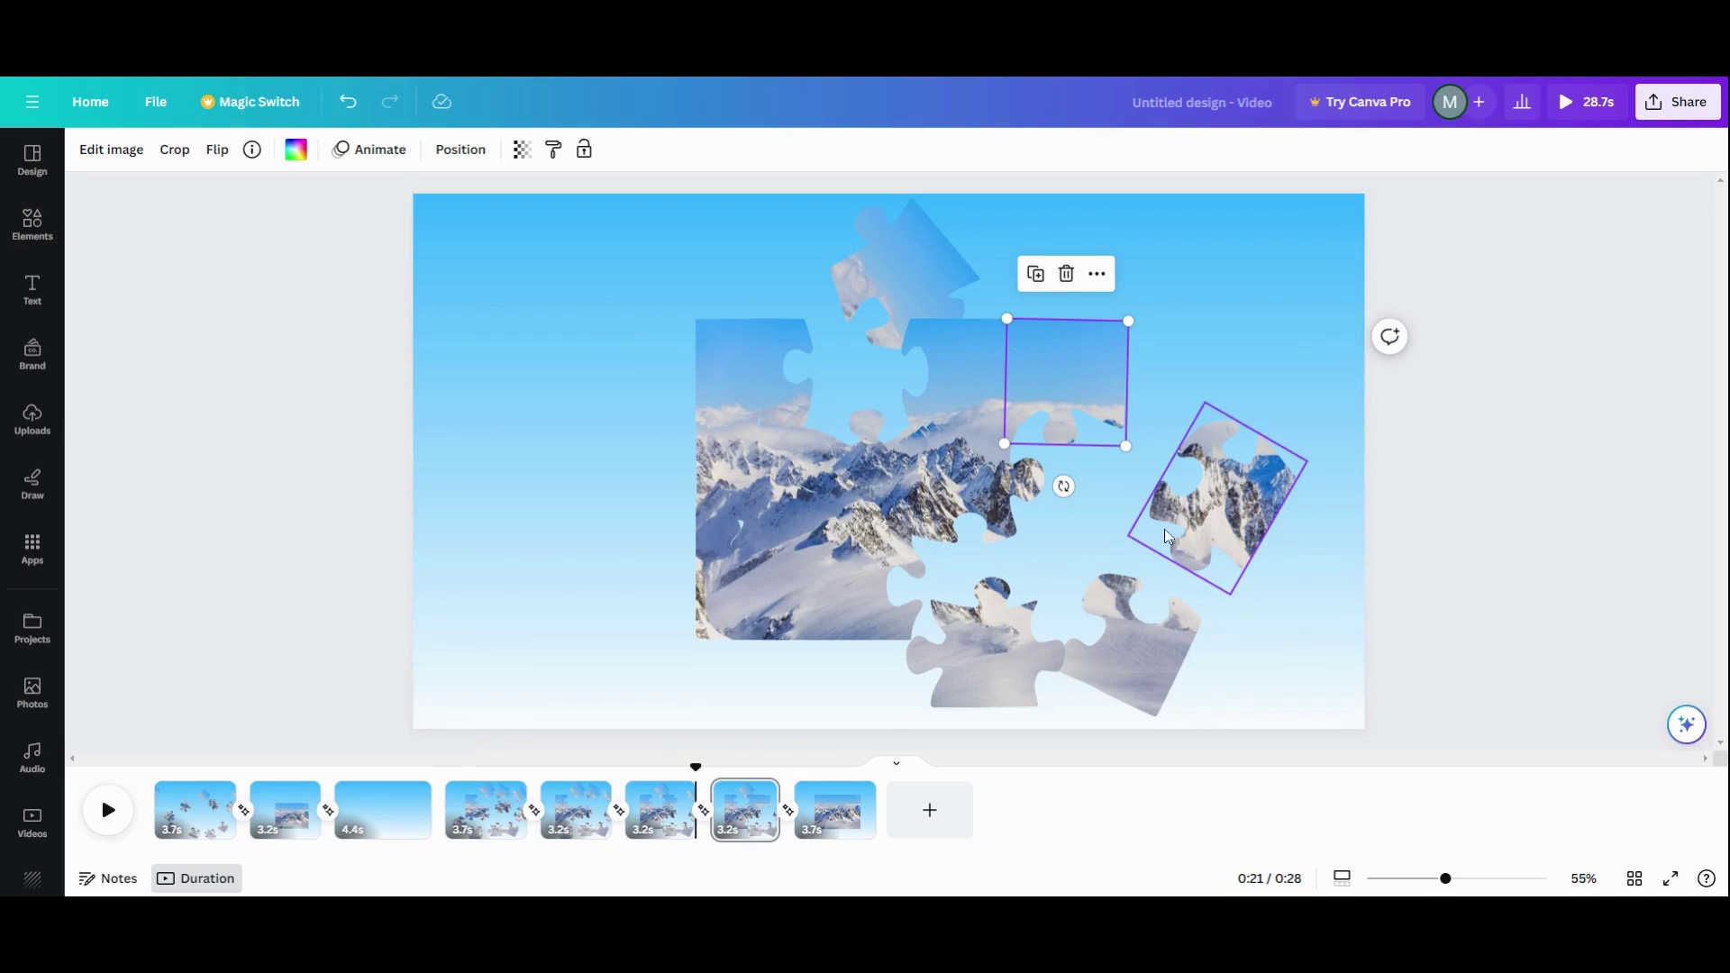
# Straighten the right-edge middle piece on the seventh page and fit it below the top-right corner piece.
pyautogui.moveTo(1176, 536); pyautogui.dragTo(1117, 671)
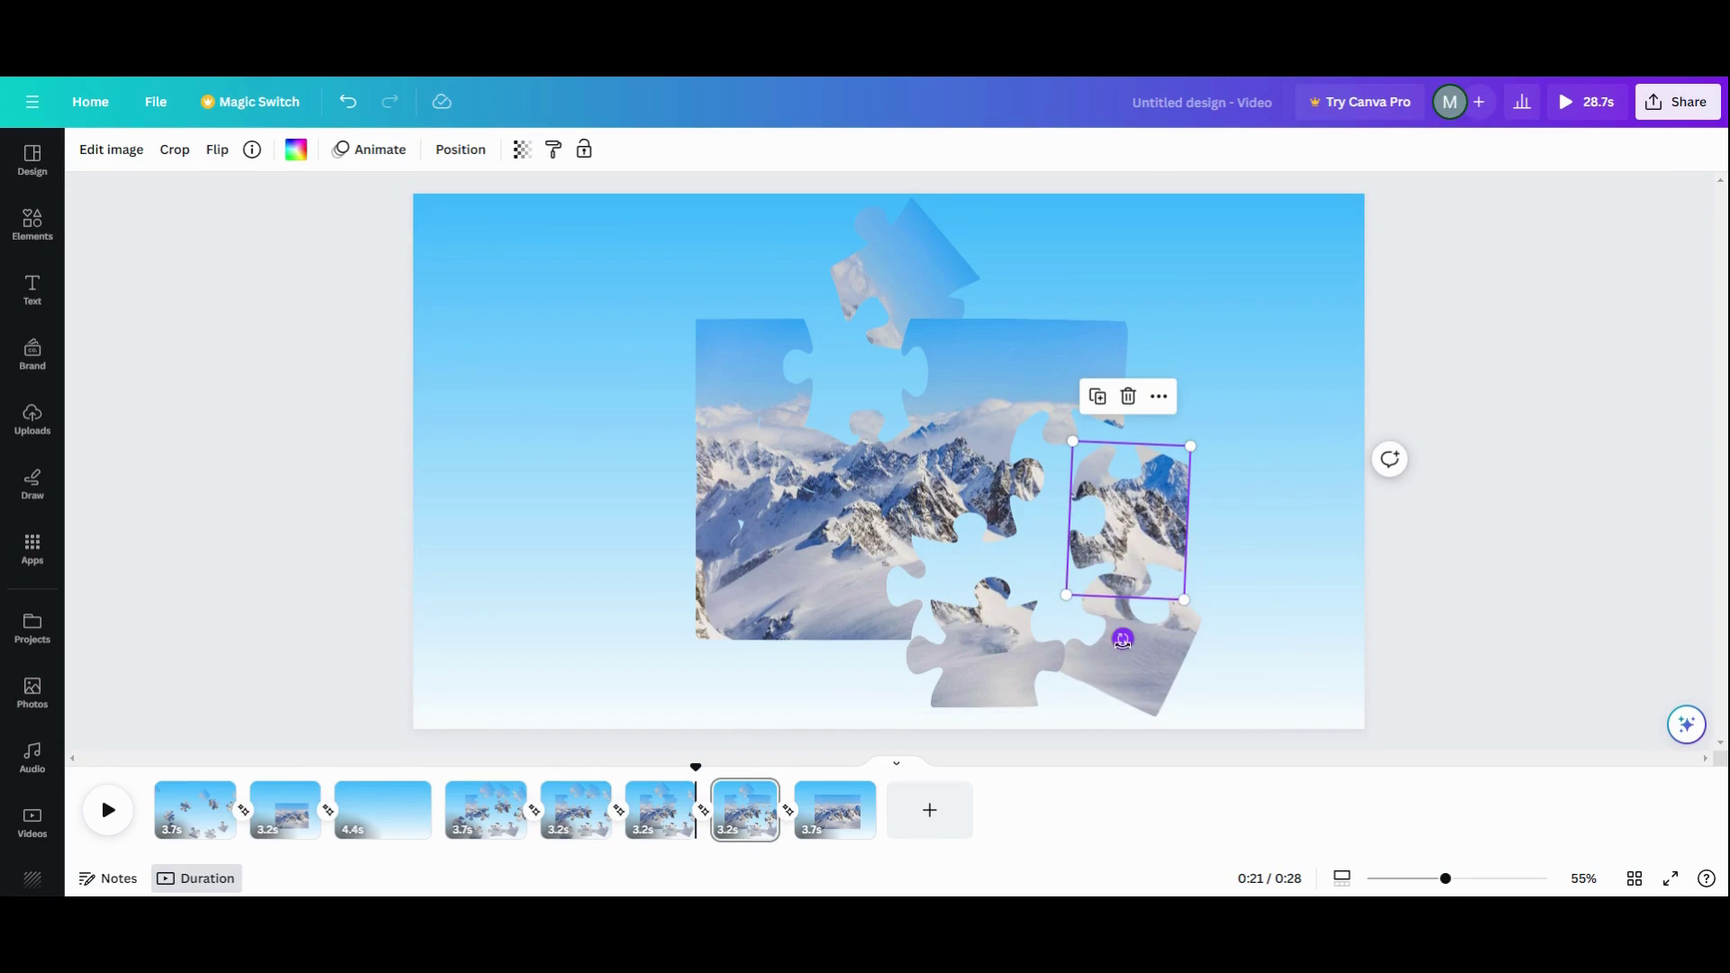
pyautogui.moveTo(1149, 514); pyautogui.dragTo(1094, 493)
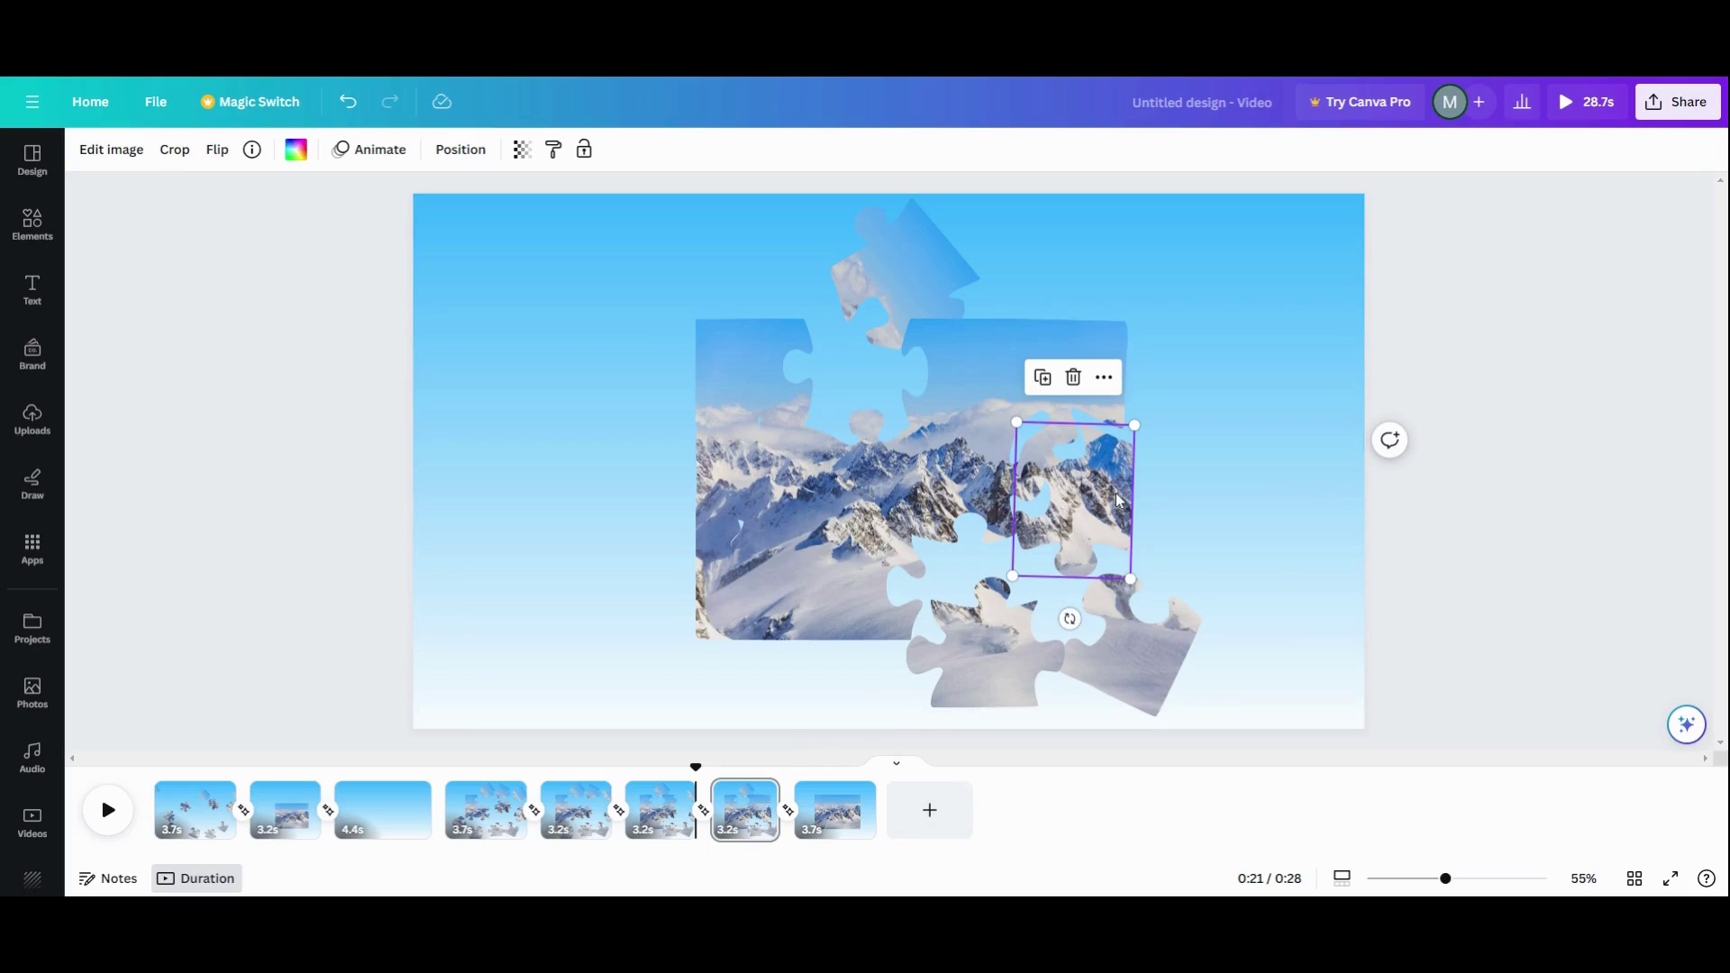
pyautogui.moveTo(1117, 498); pyautogui.dragTo(1101, 478)
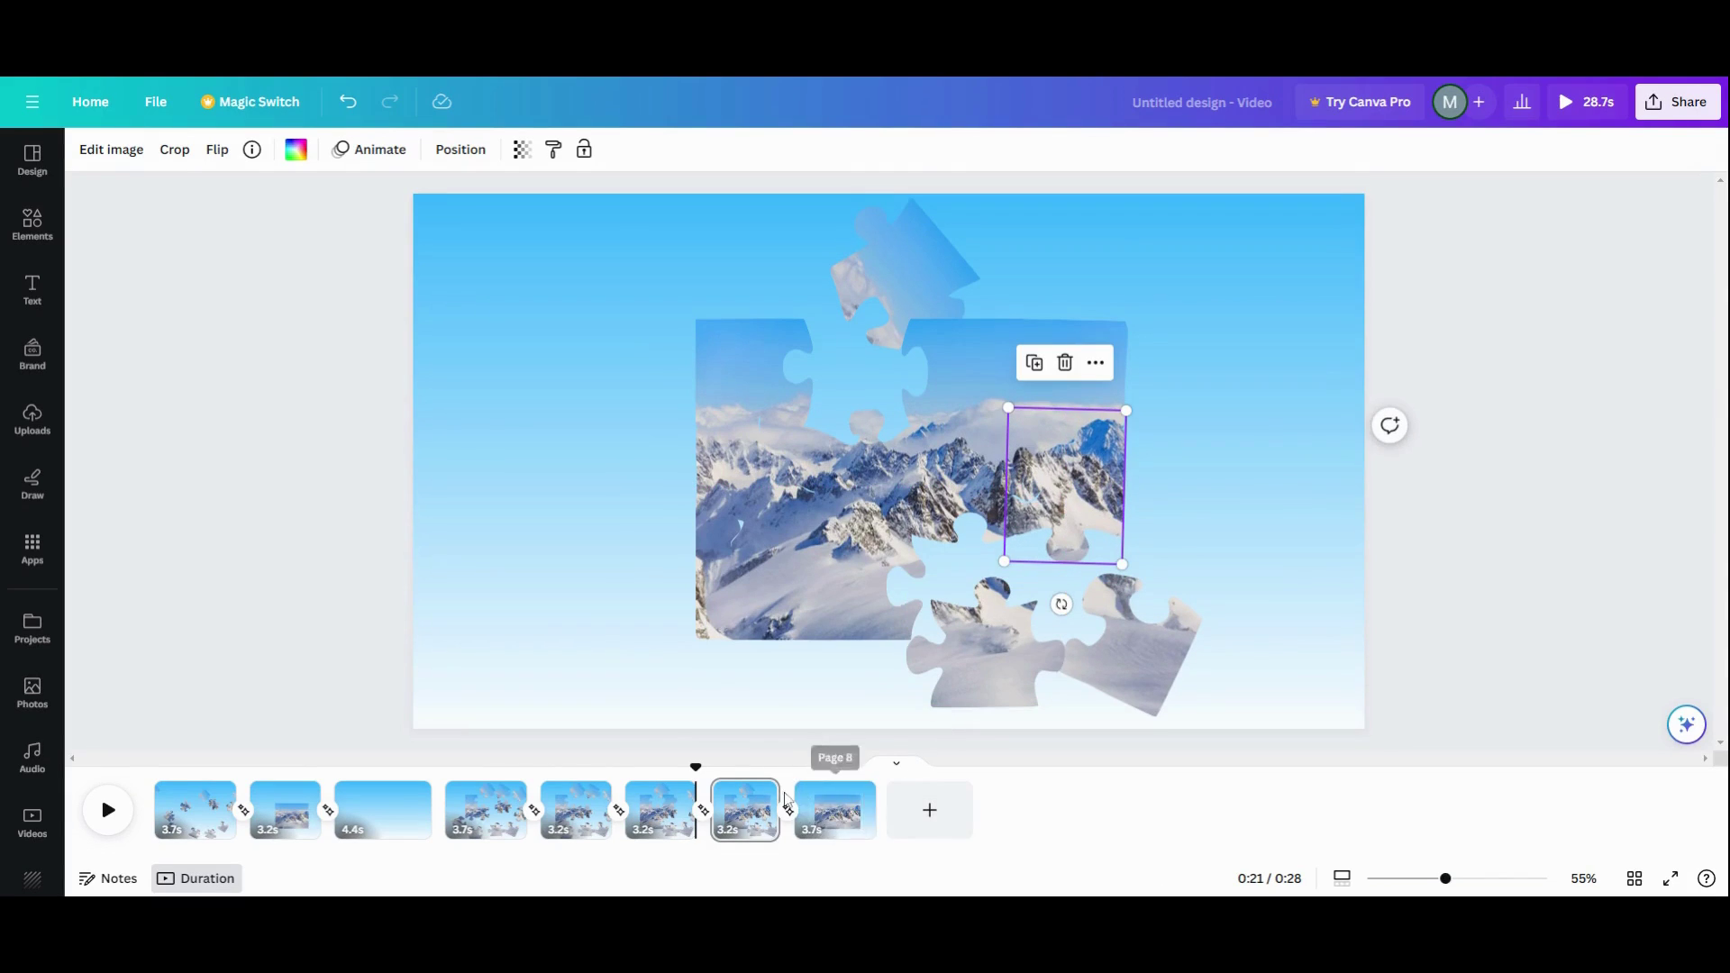
pyautogui.click(761, 794)
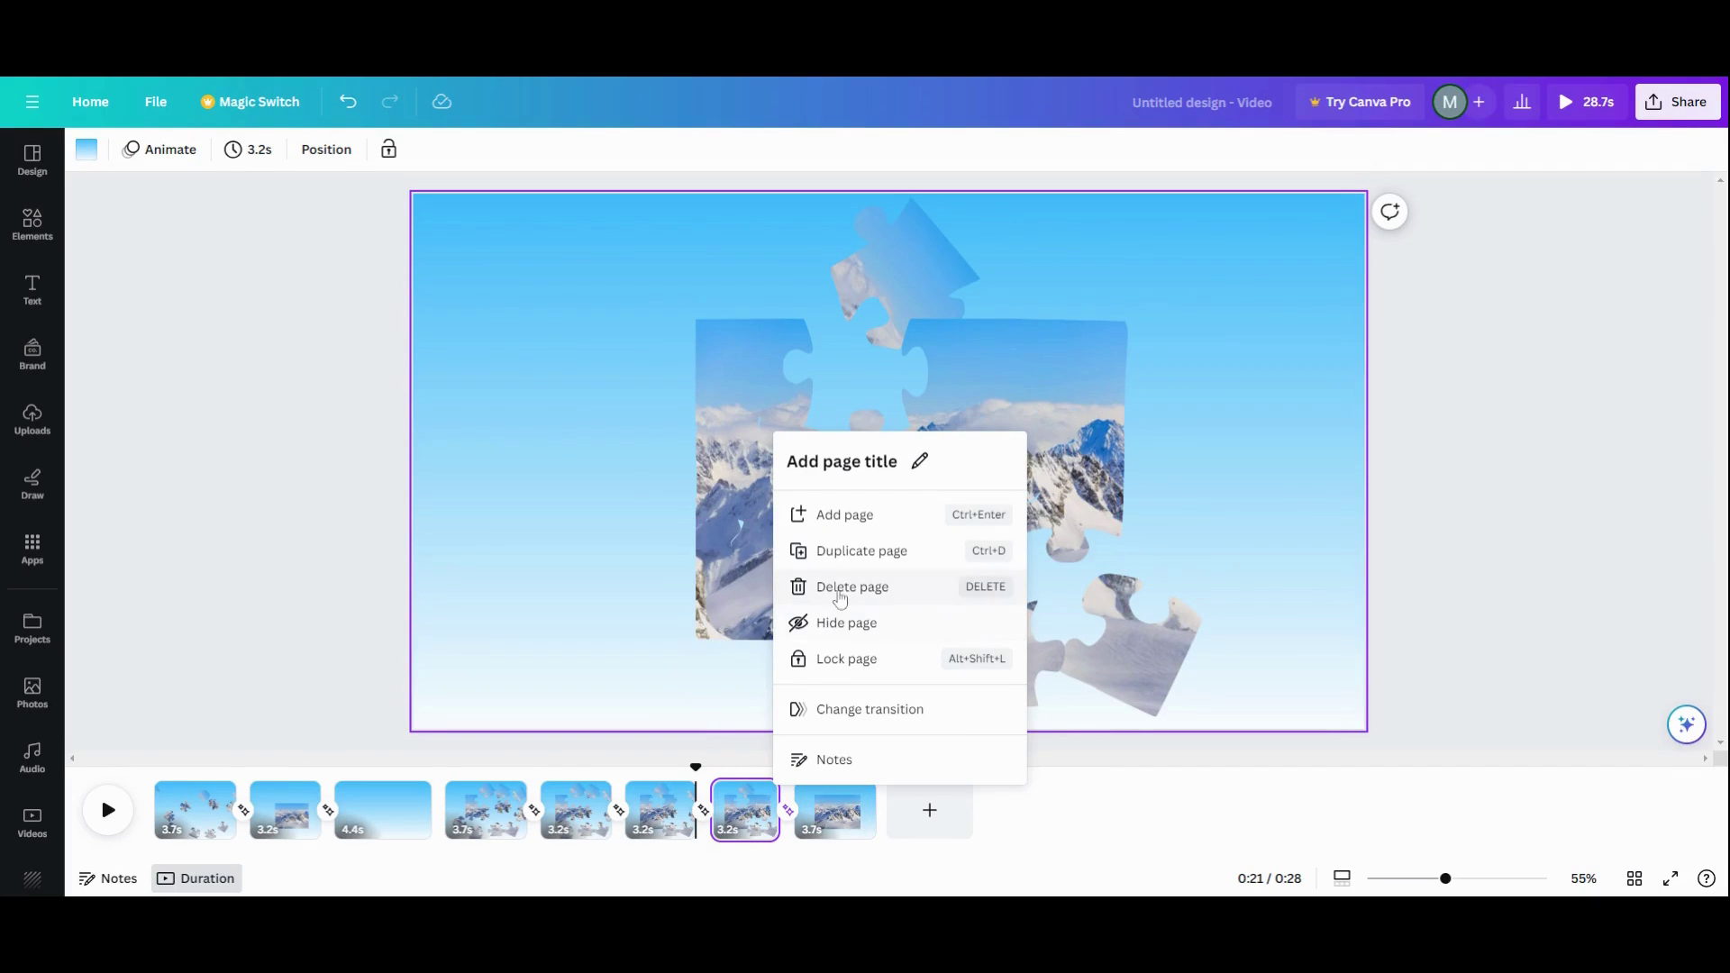
pyautogui.click(839, 588)
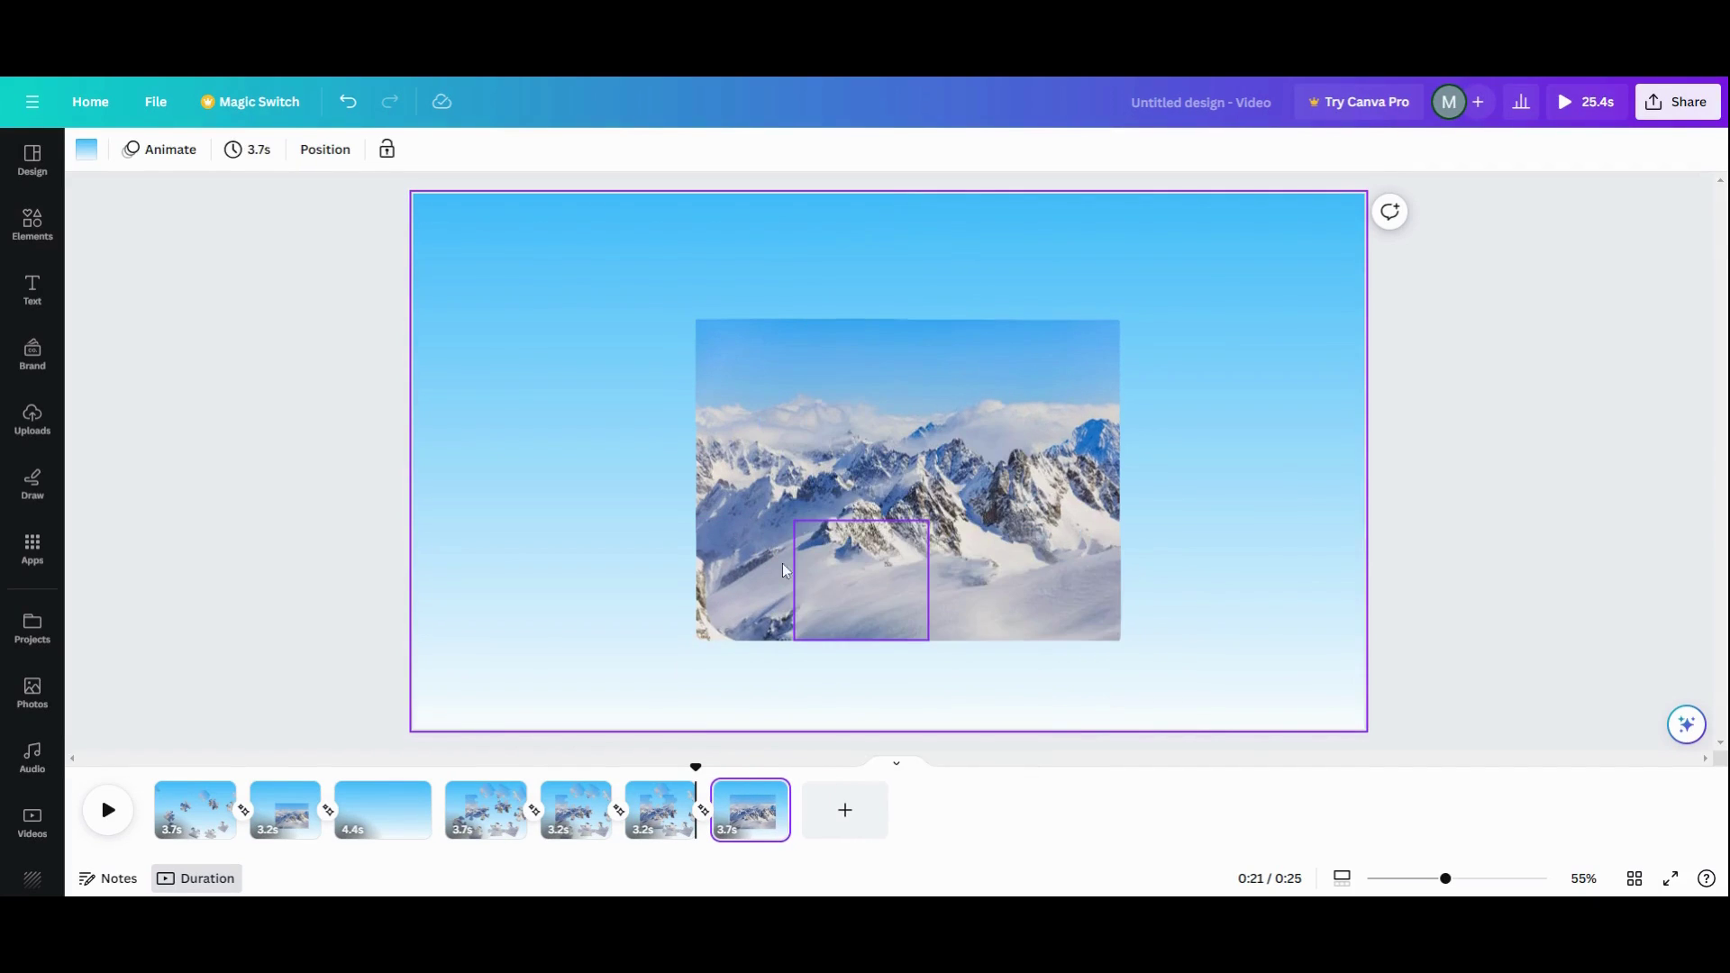
pyautogui.click(345, 105)
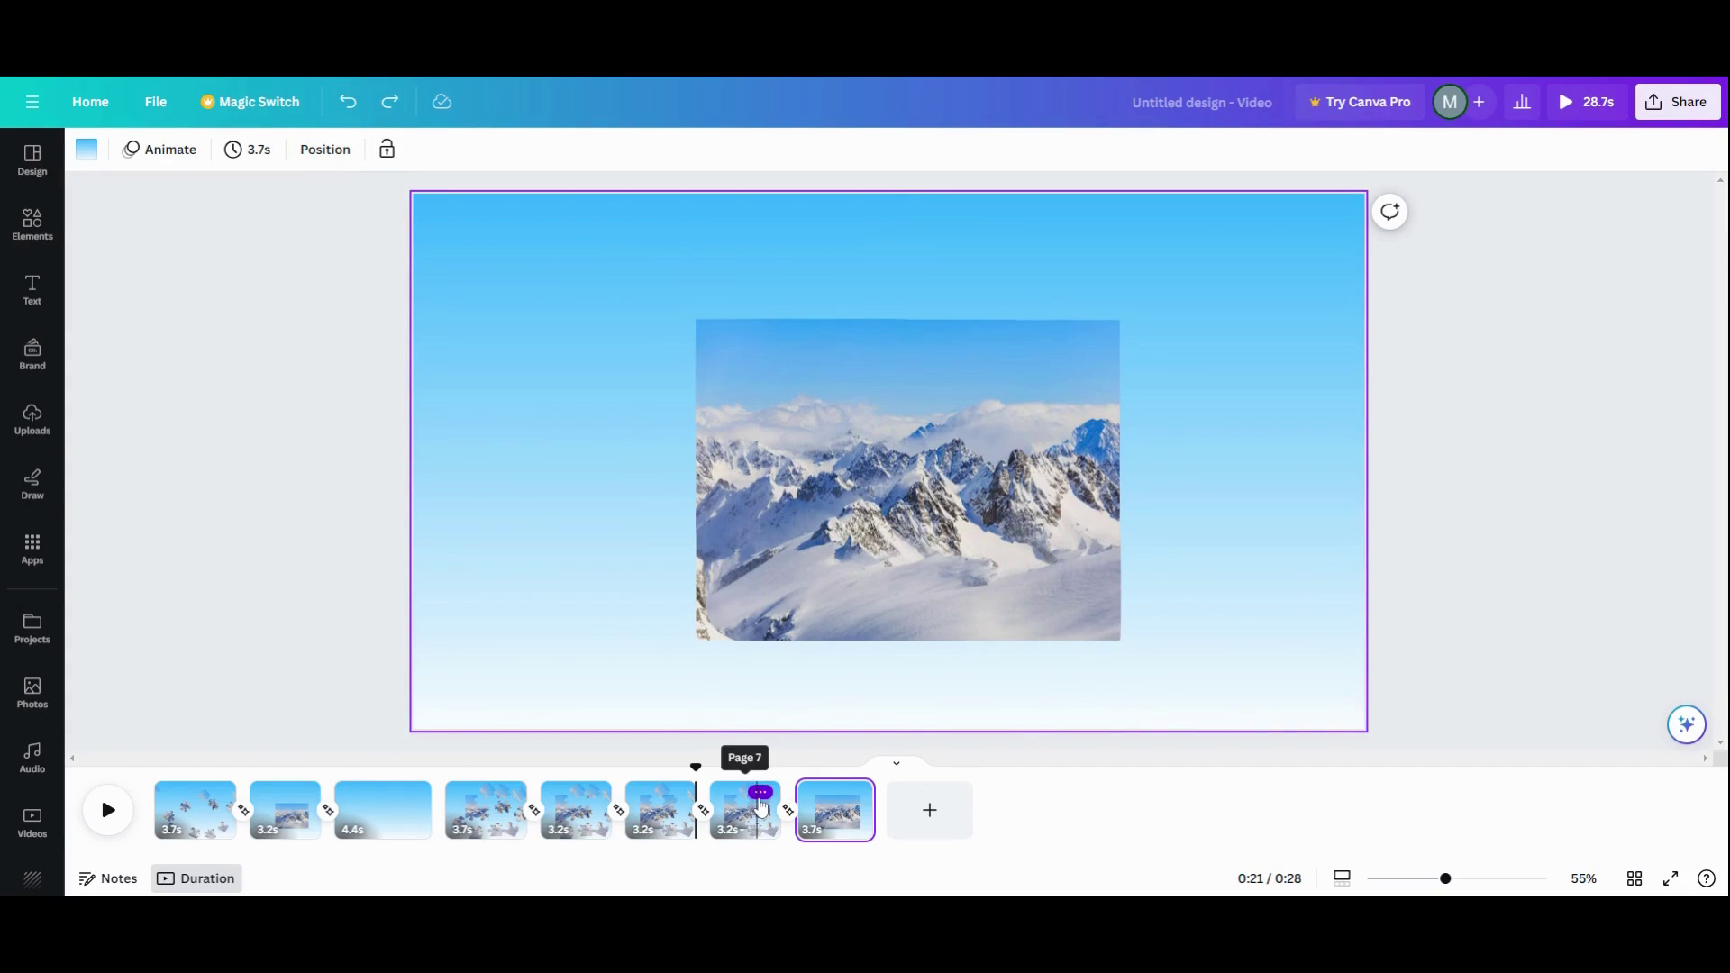
# Duplicate the seventh page and, on the copy, fit the third bottom-row piece into the puzzle below the middle-row mountain piece.
pyautogui.click(762, 793)
pyautogui.click(851, 550)
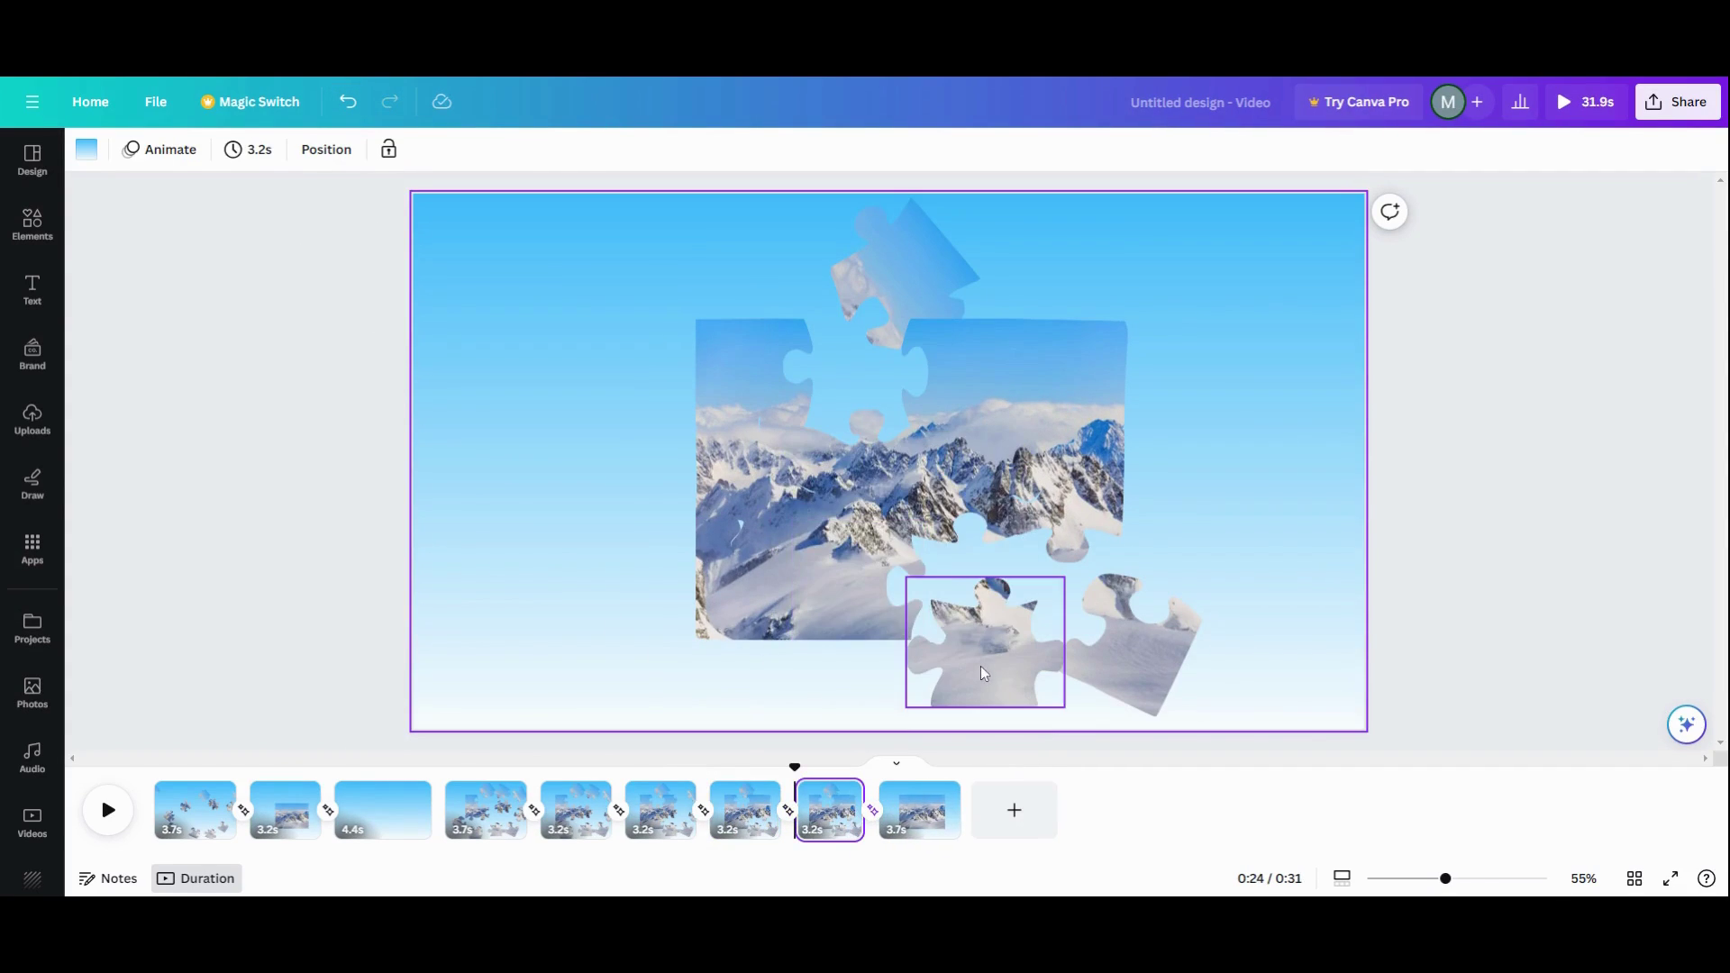
pyautogui.moveTo(984, 674); pyautogui.dragTo(964, 621)
pyautogui.press('Left')
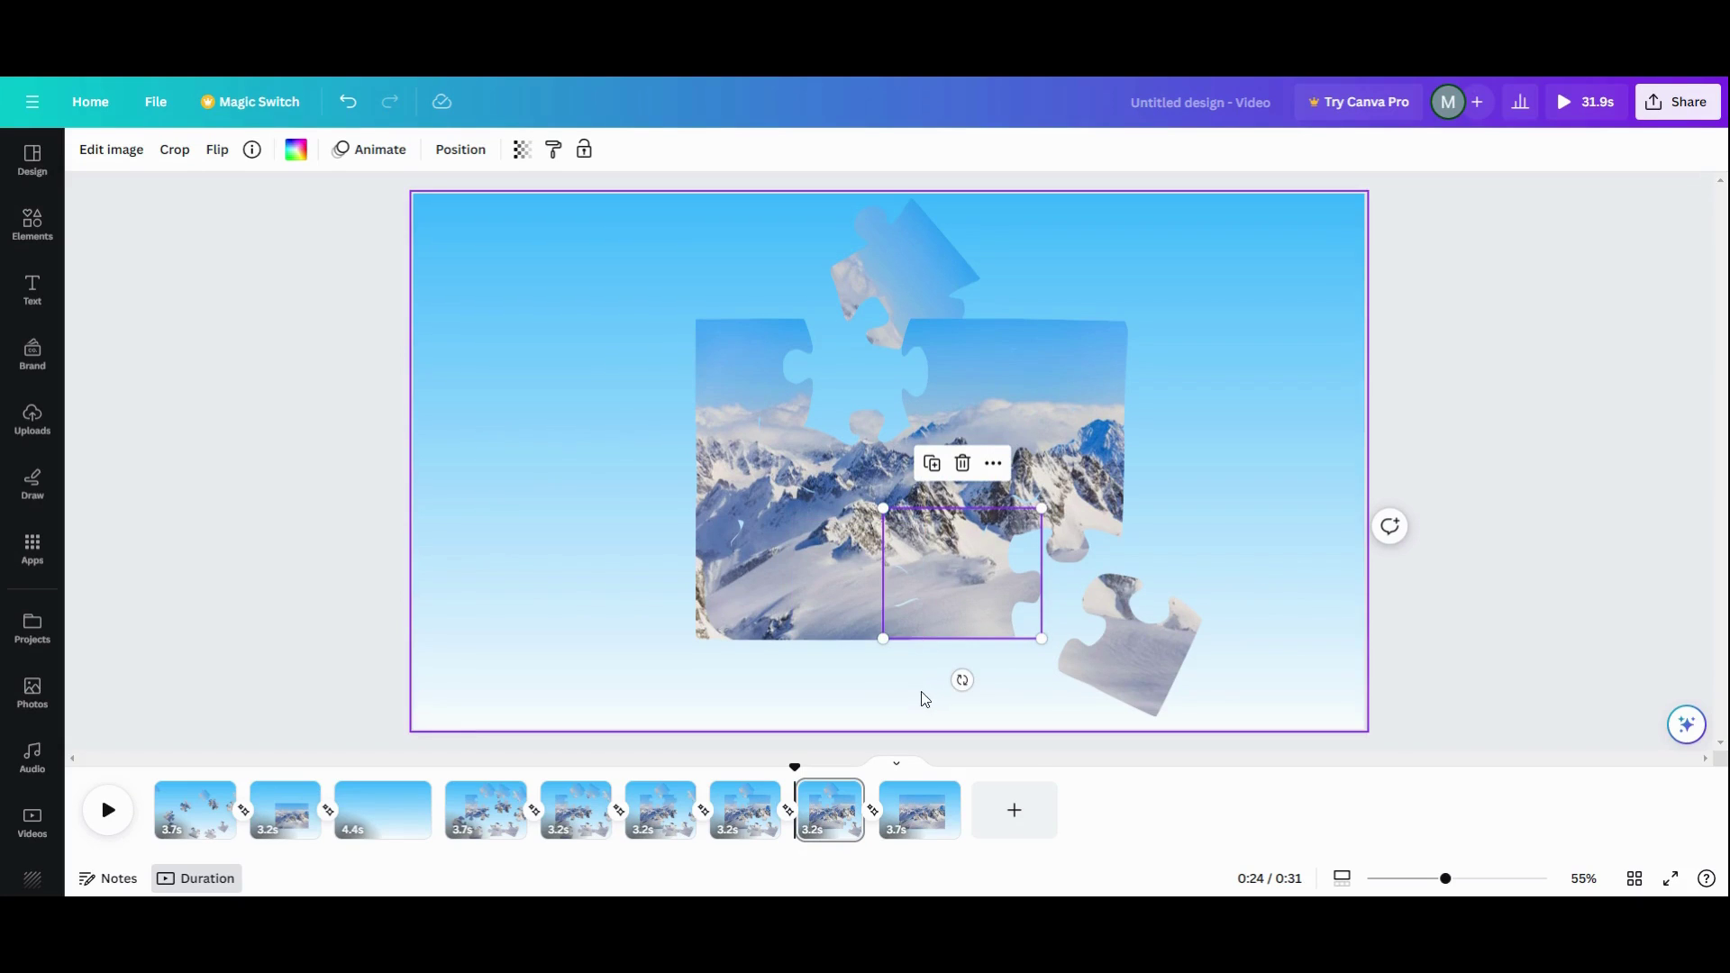
pyautogui.click(966, 687)
pyautogui.click(935, 610)
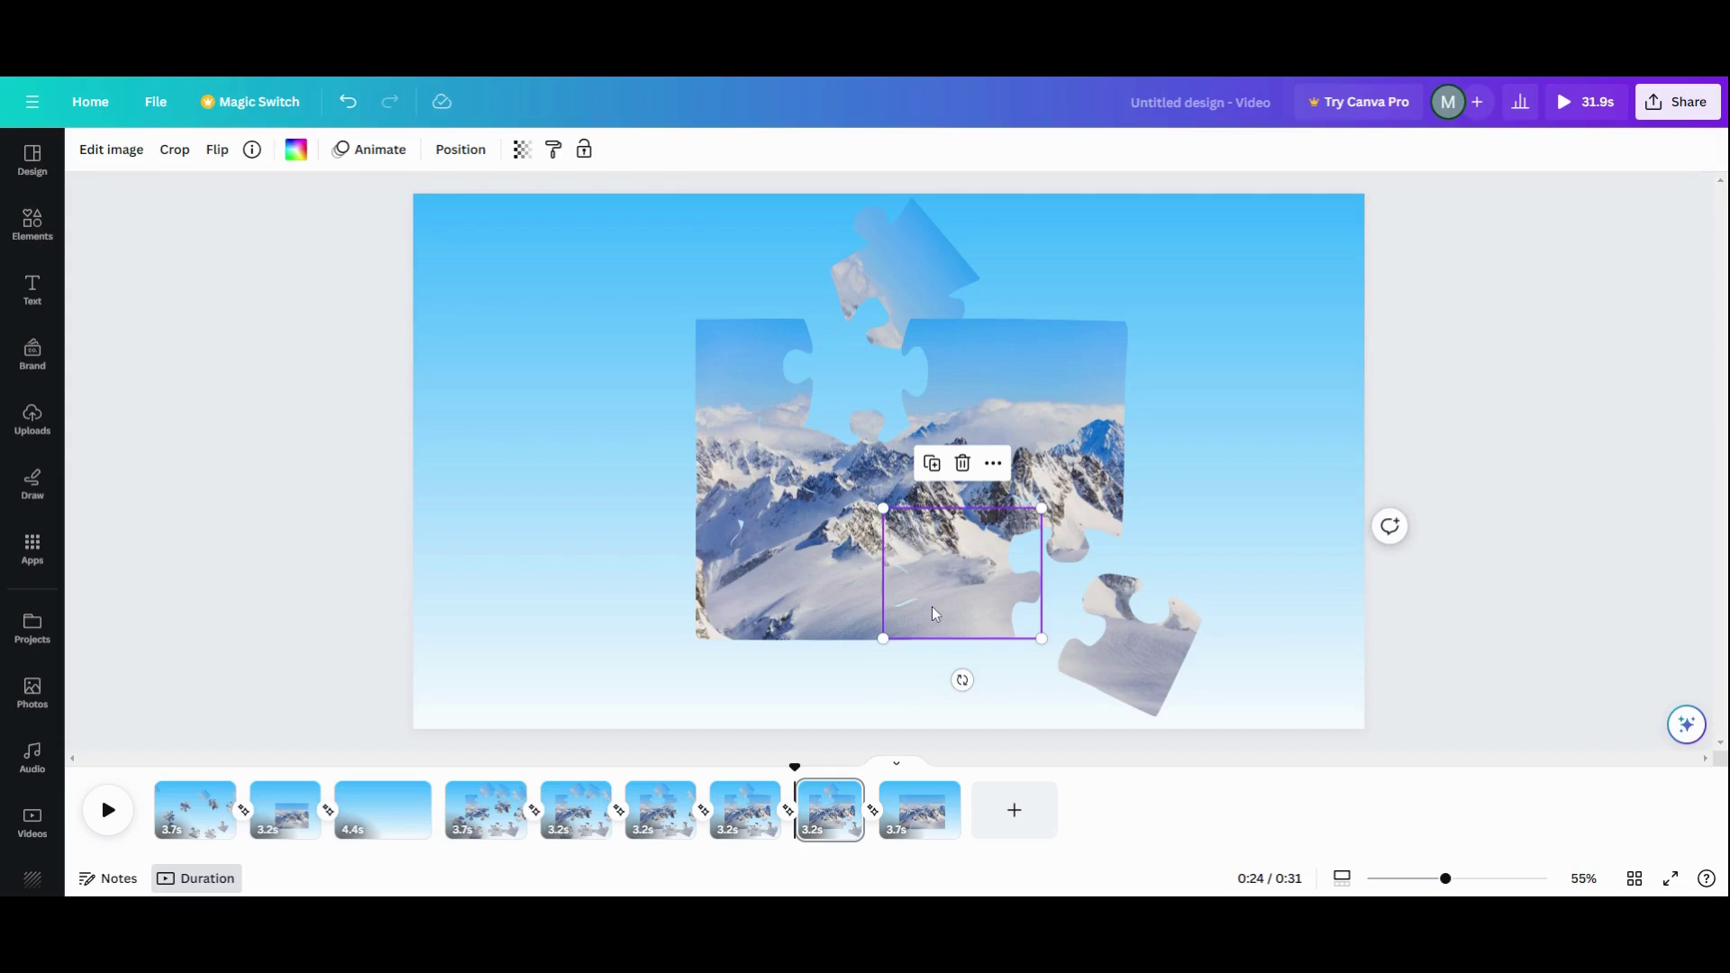
pyautogui.press('Left')
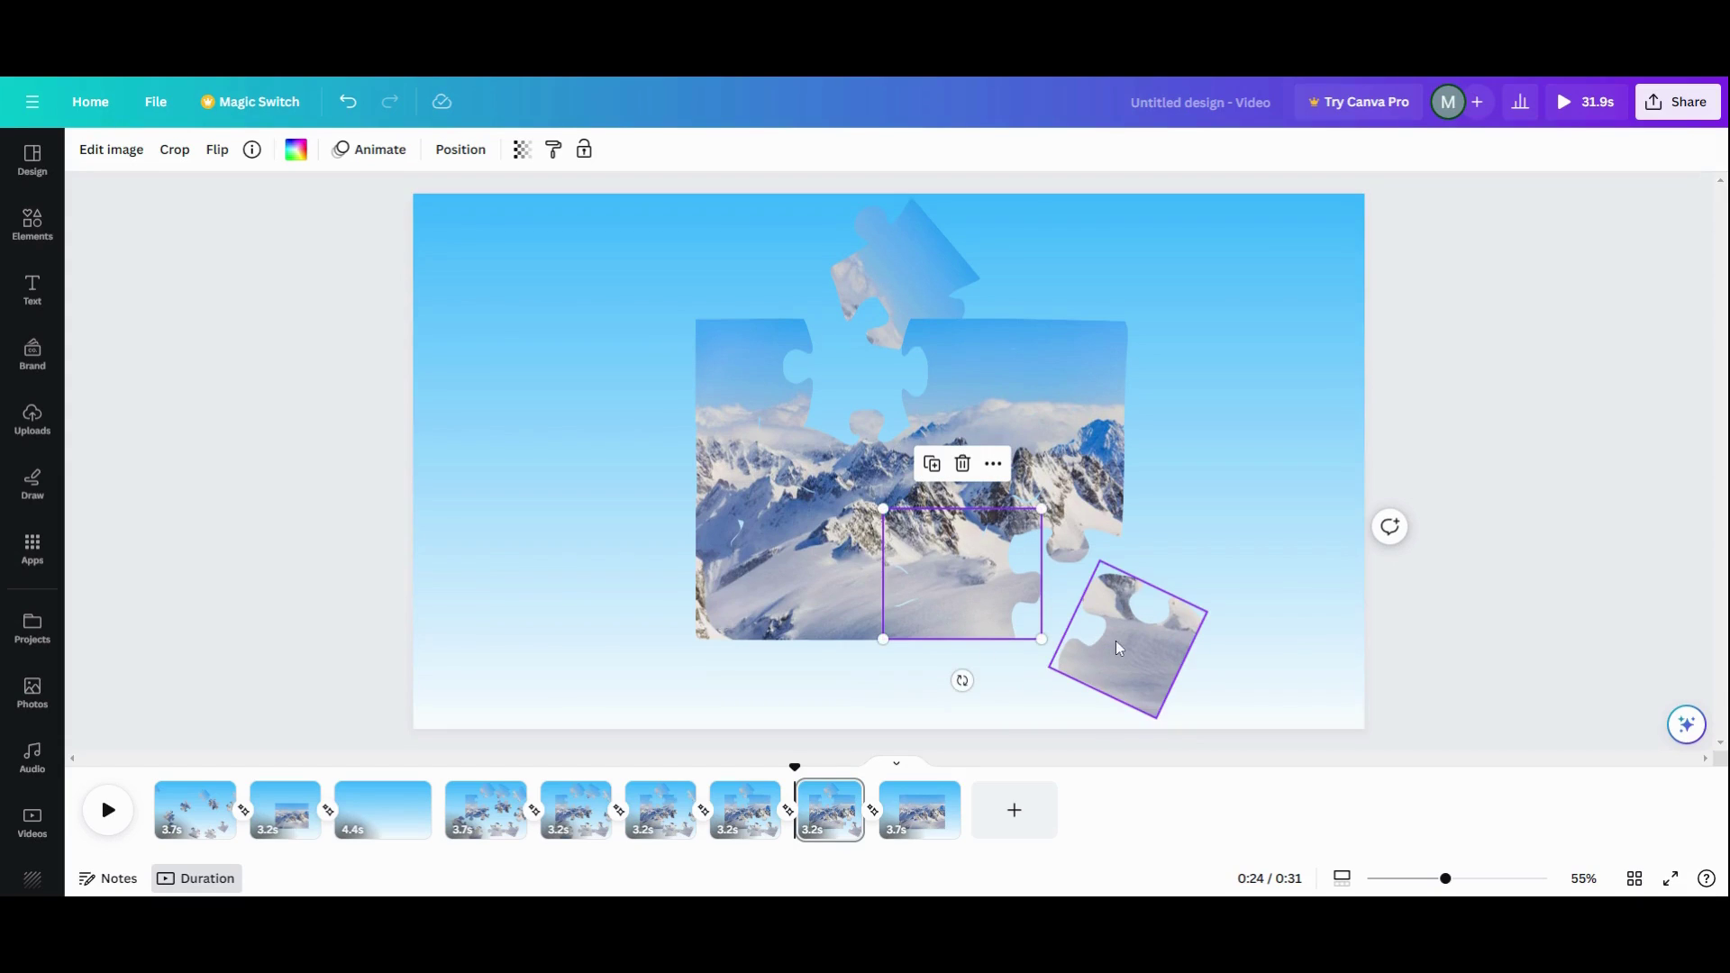
# Straighten the bottom-right corner piece on the eighth page and fit it below the right-edge middle piece.
pyautogui.click(1119, 648)
pyautogui.moveTo(1082, 715); pyautogui.dragTo(1126, 732)
pyautogui.moveTo(1121, 644); pyautogui.dragTo(1064, 599)
pyautogui.press('Left')
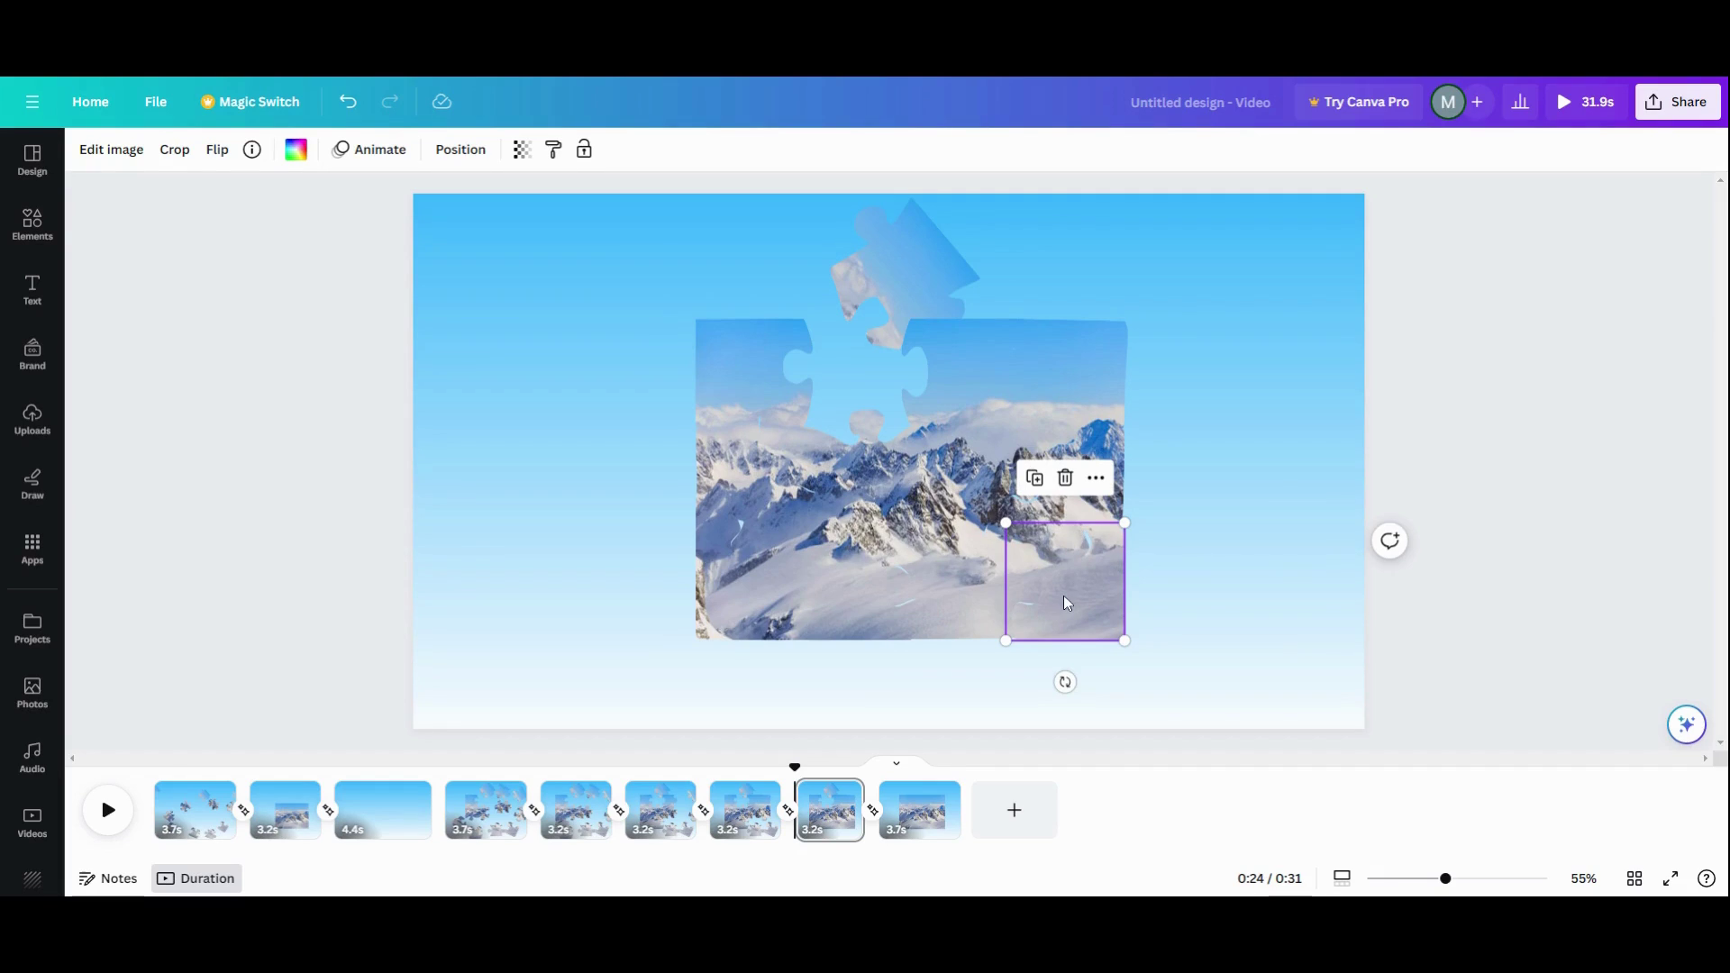
pyautogui.moveTo(1067, 603); pyautogui.dragTo(1067, 603)
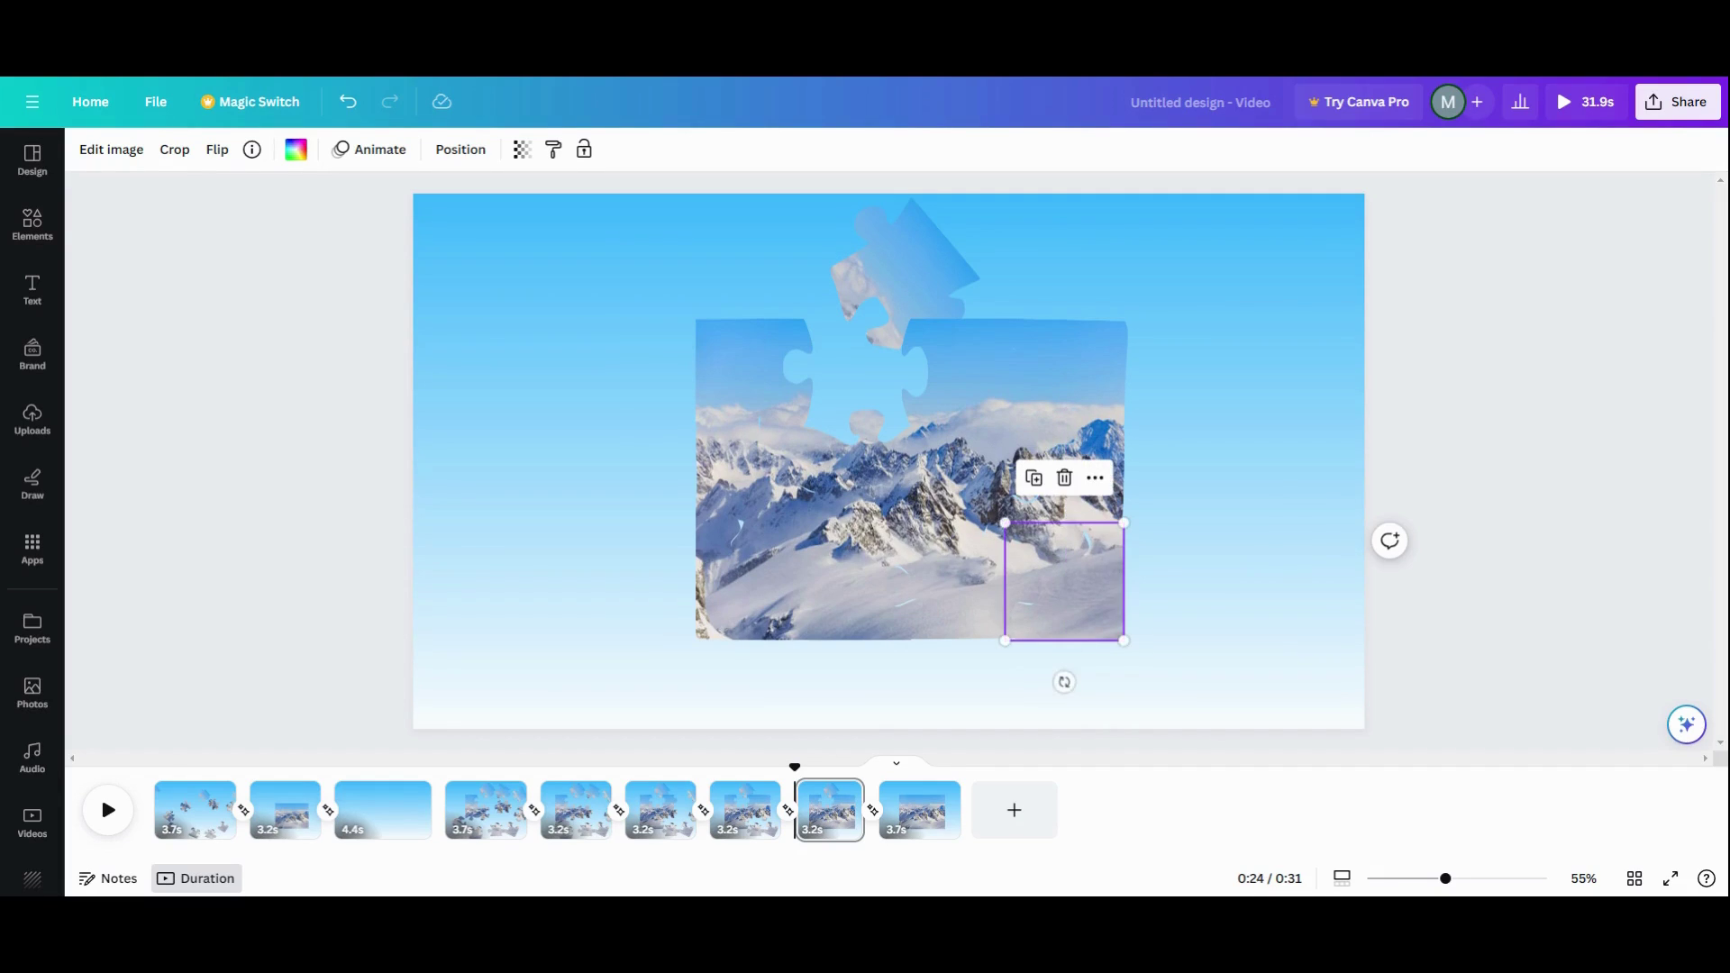
pyautogui.press('Up')
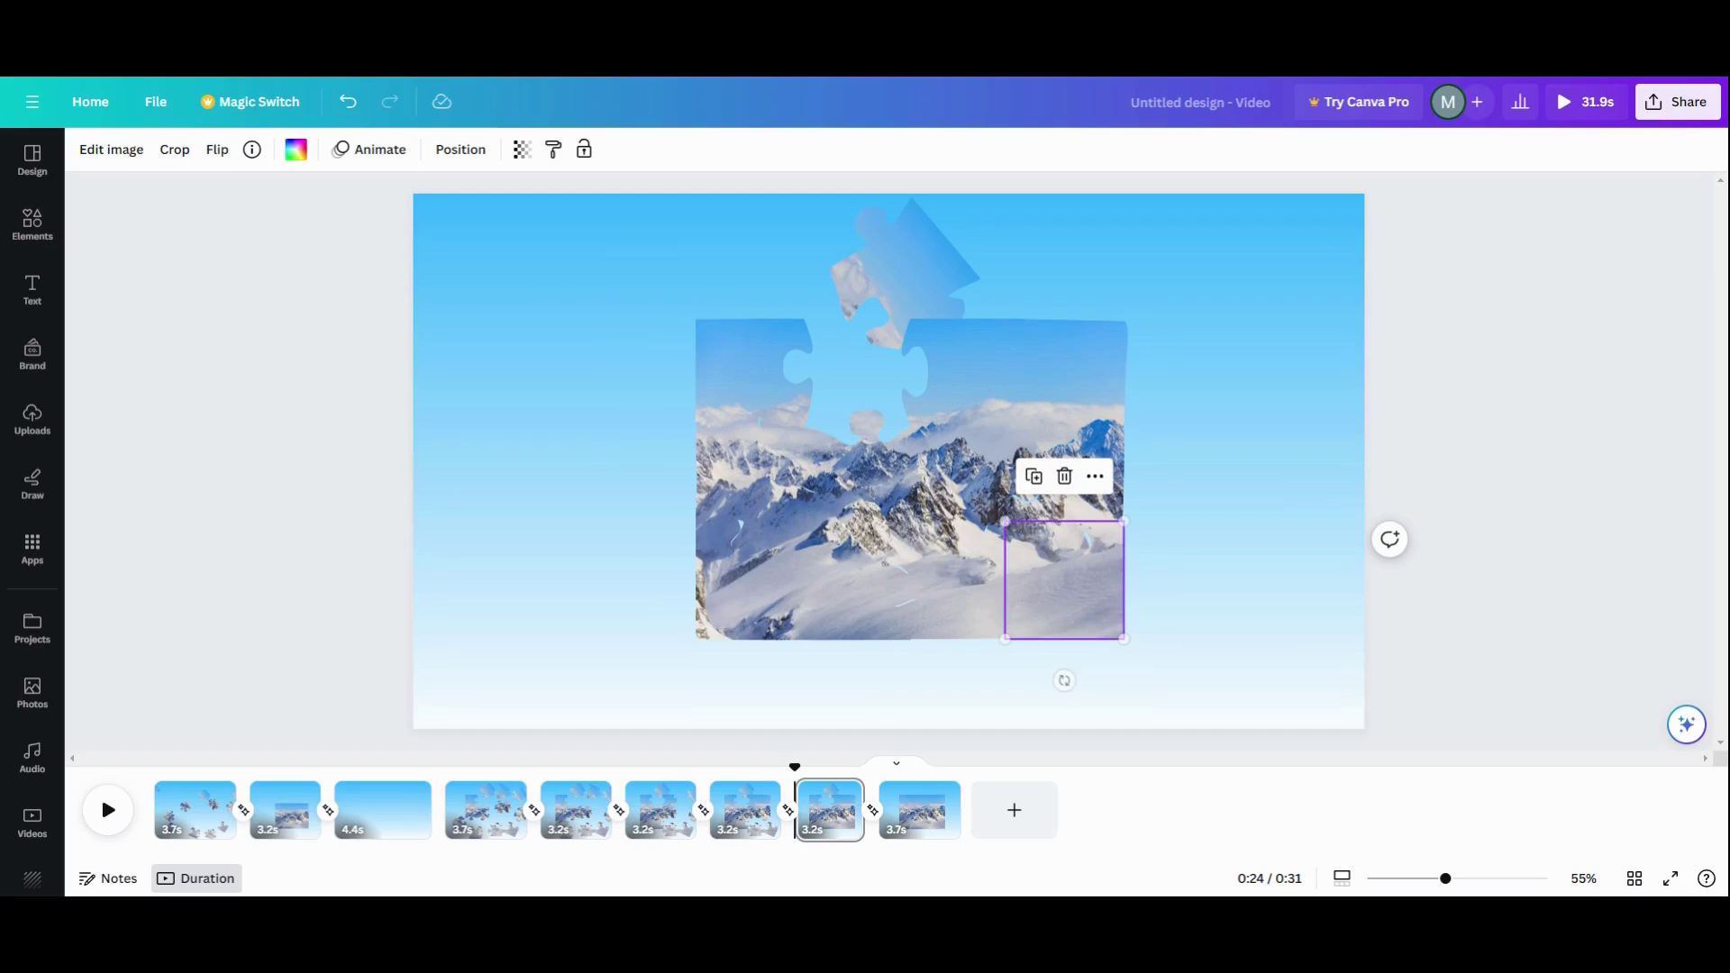
# Straighten the second top-row sky piece on the eighth page and fit it into the last gap of the puzzle.
pyautogui.click(876, 259)
pyautogui.moveTo(813, 346); pyautogui.dragTo(888, 439)
pyautogui.moveTo(913, 231); pyautogui.dragTo(873, 335)
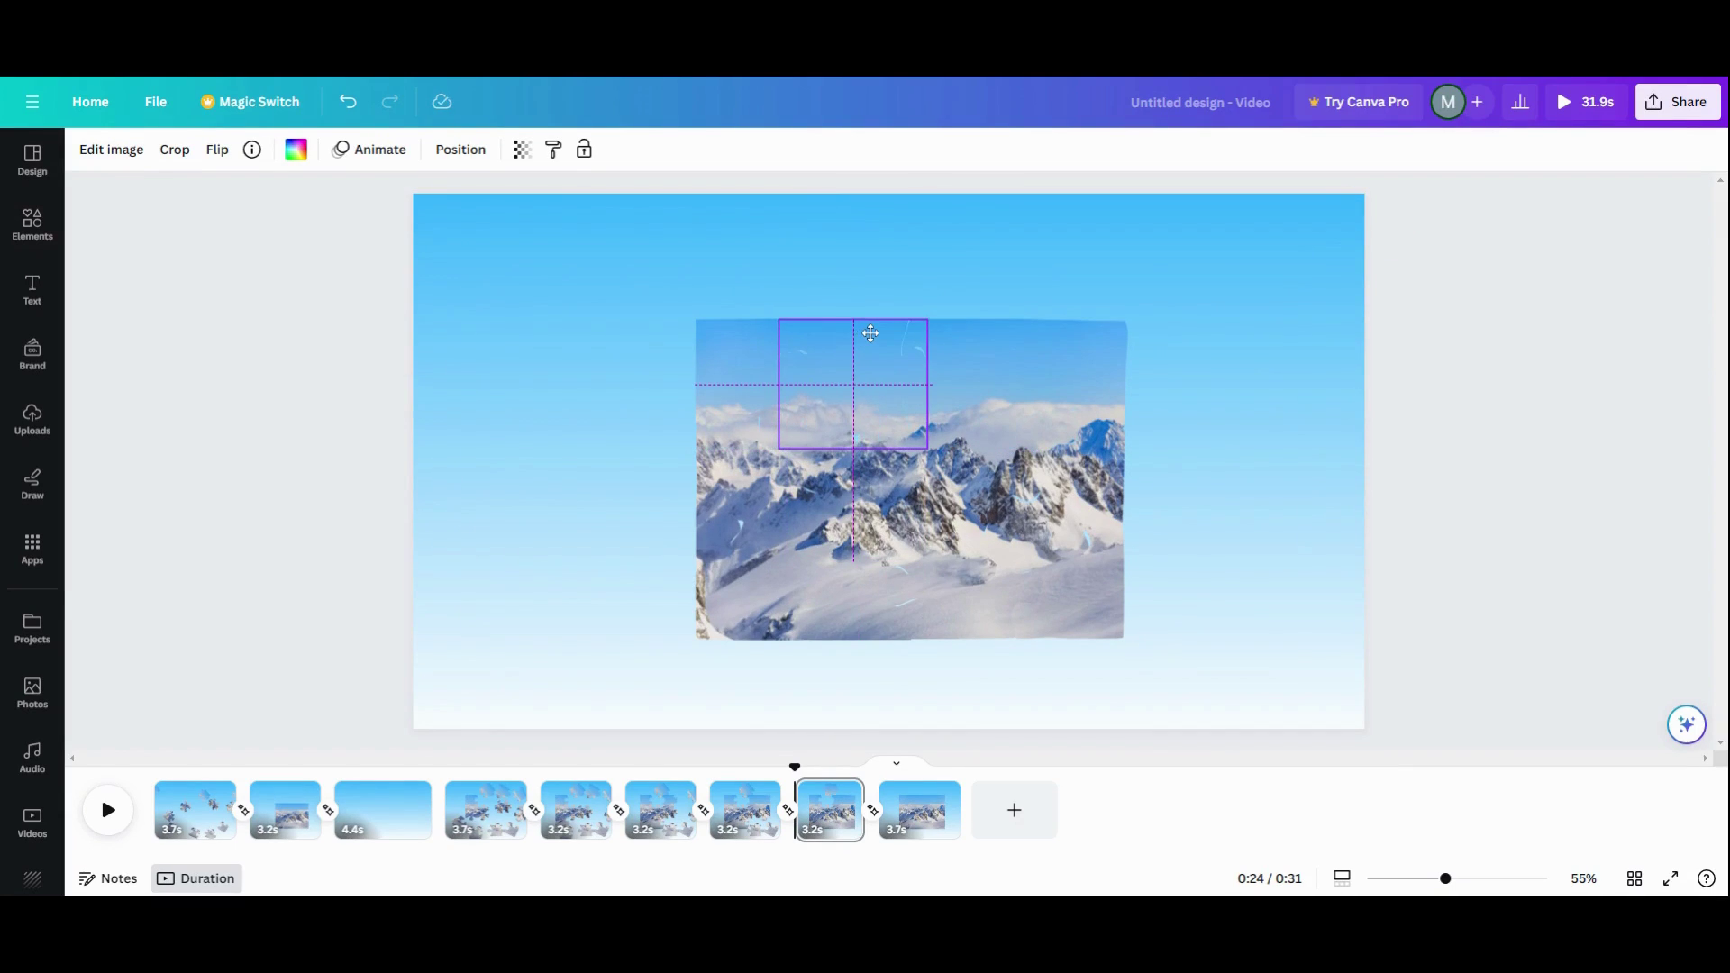
pyautogui.moveTo(870, 333); pyautogui.dragTo(871, 334)
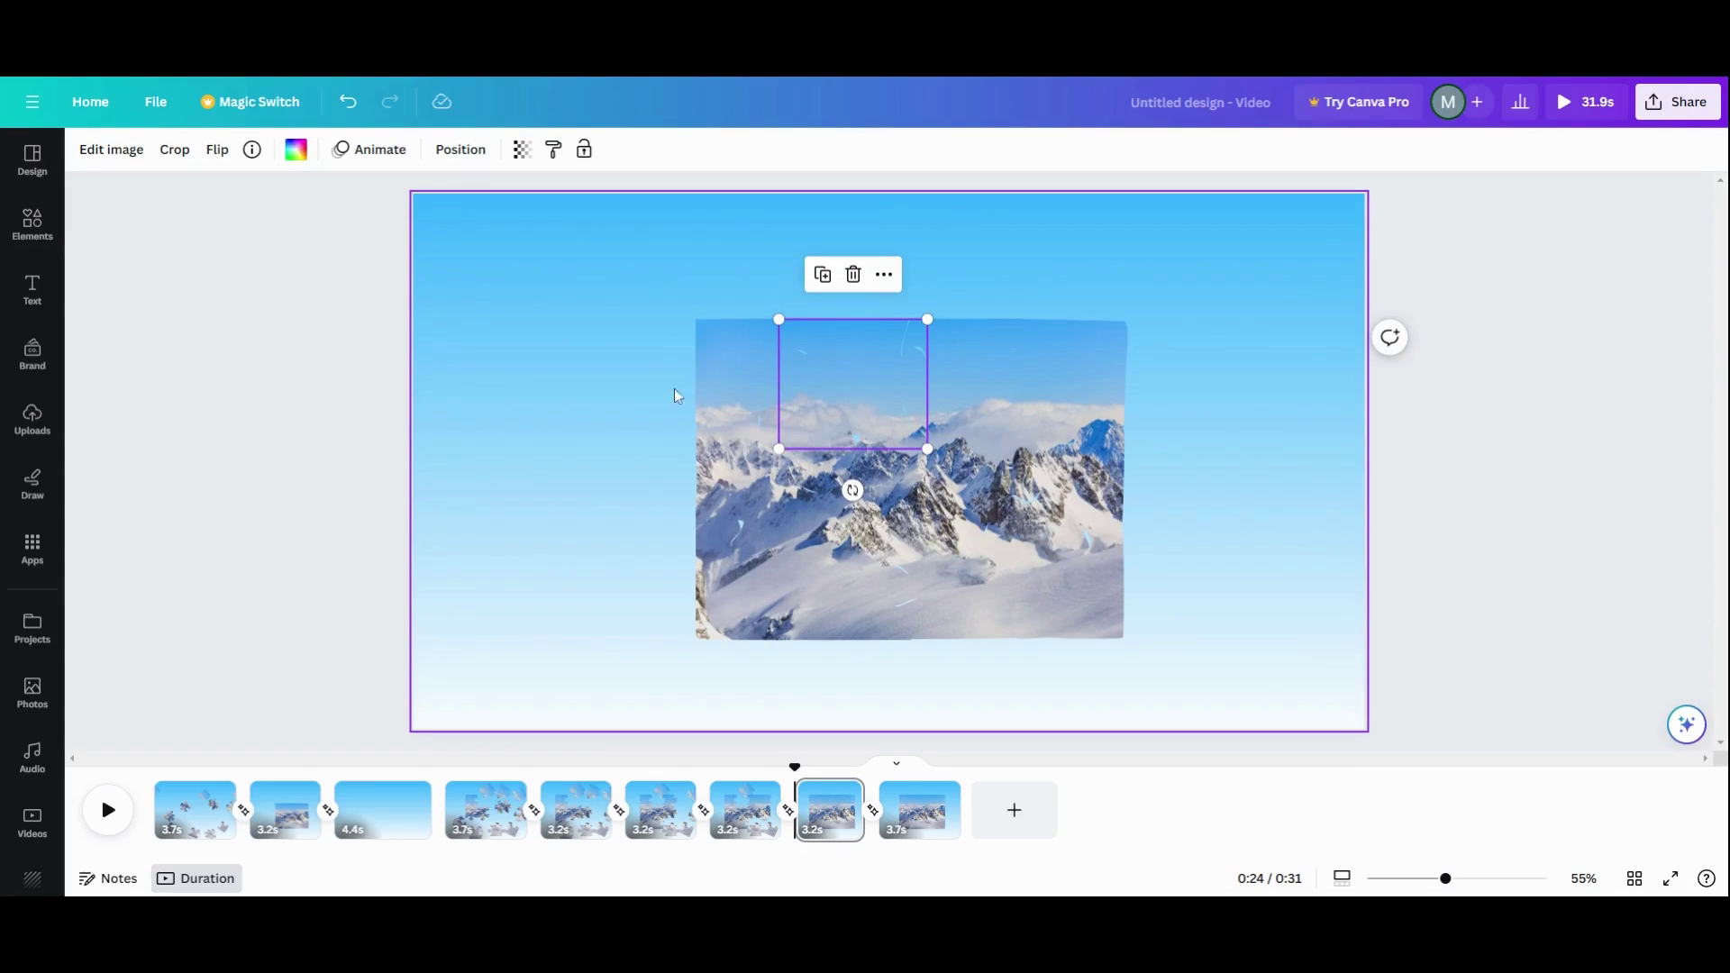
pyautogui.click(604, 409)
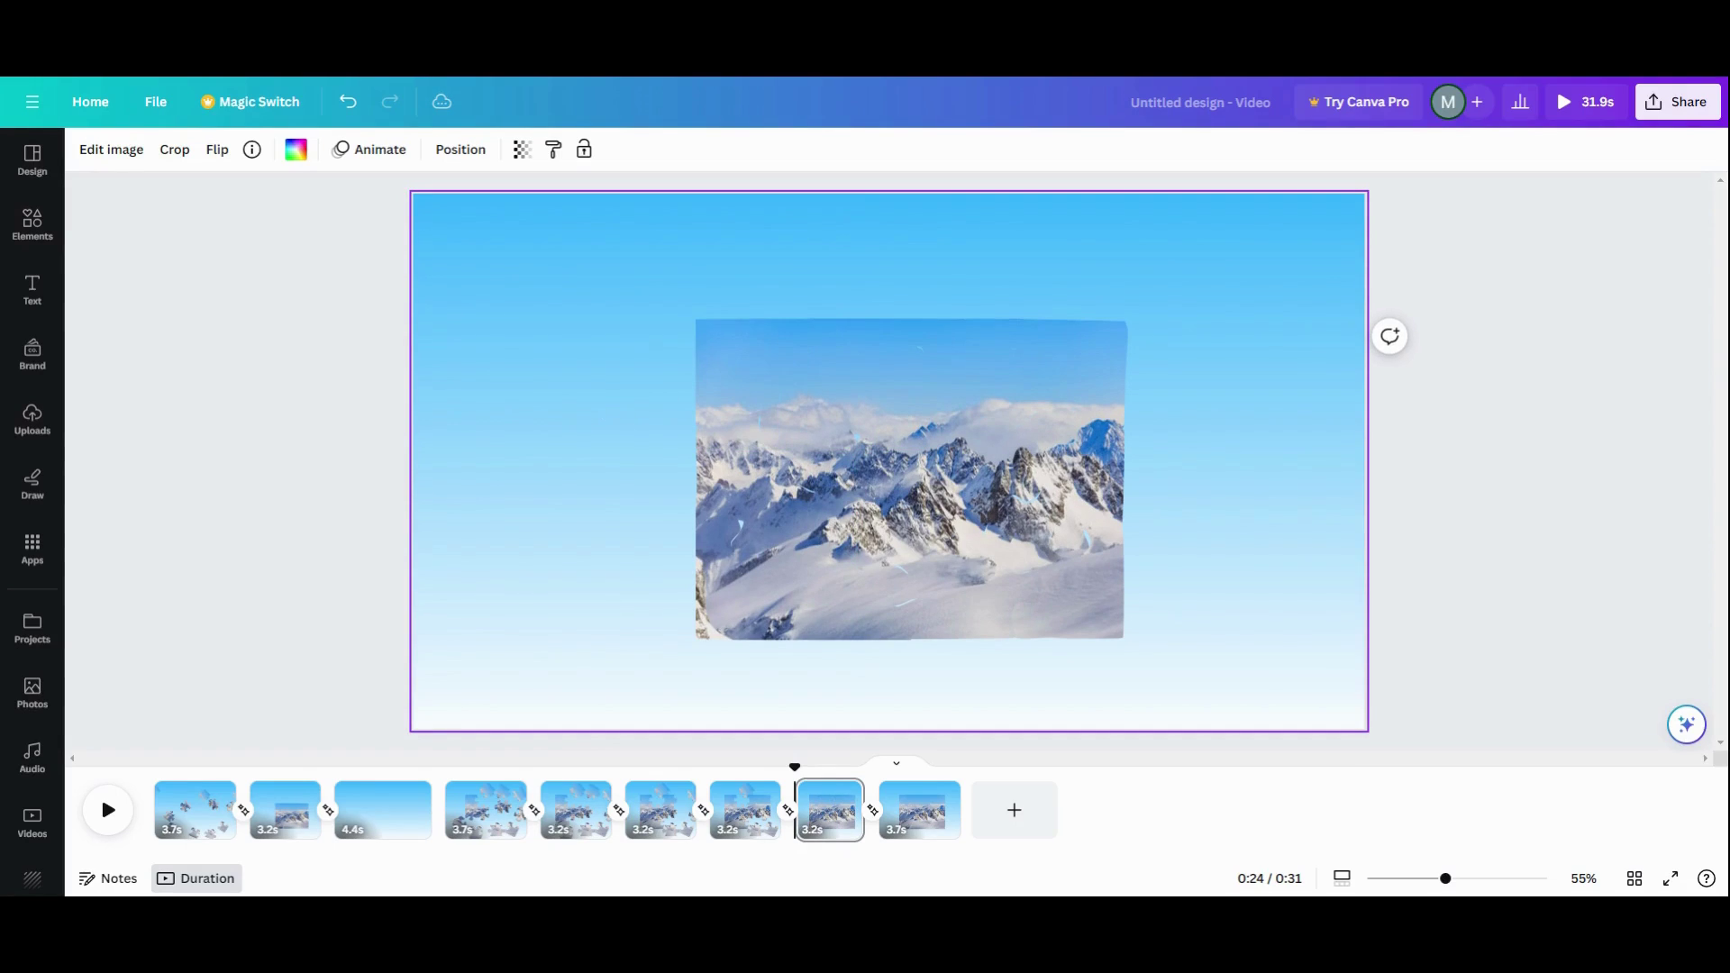
pyautogui.click(567, 648)
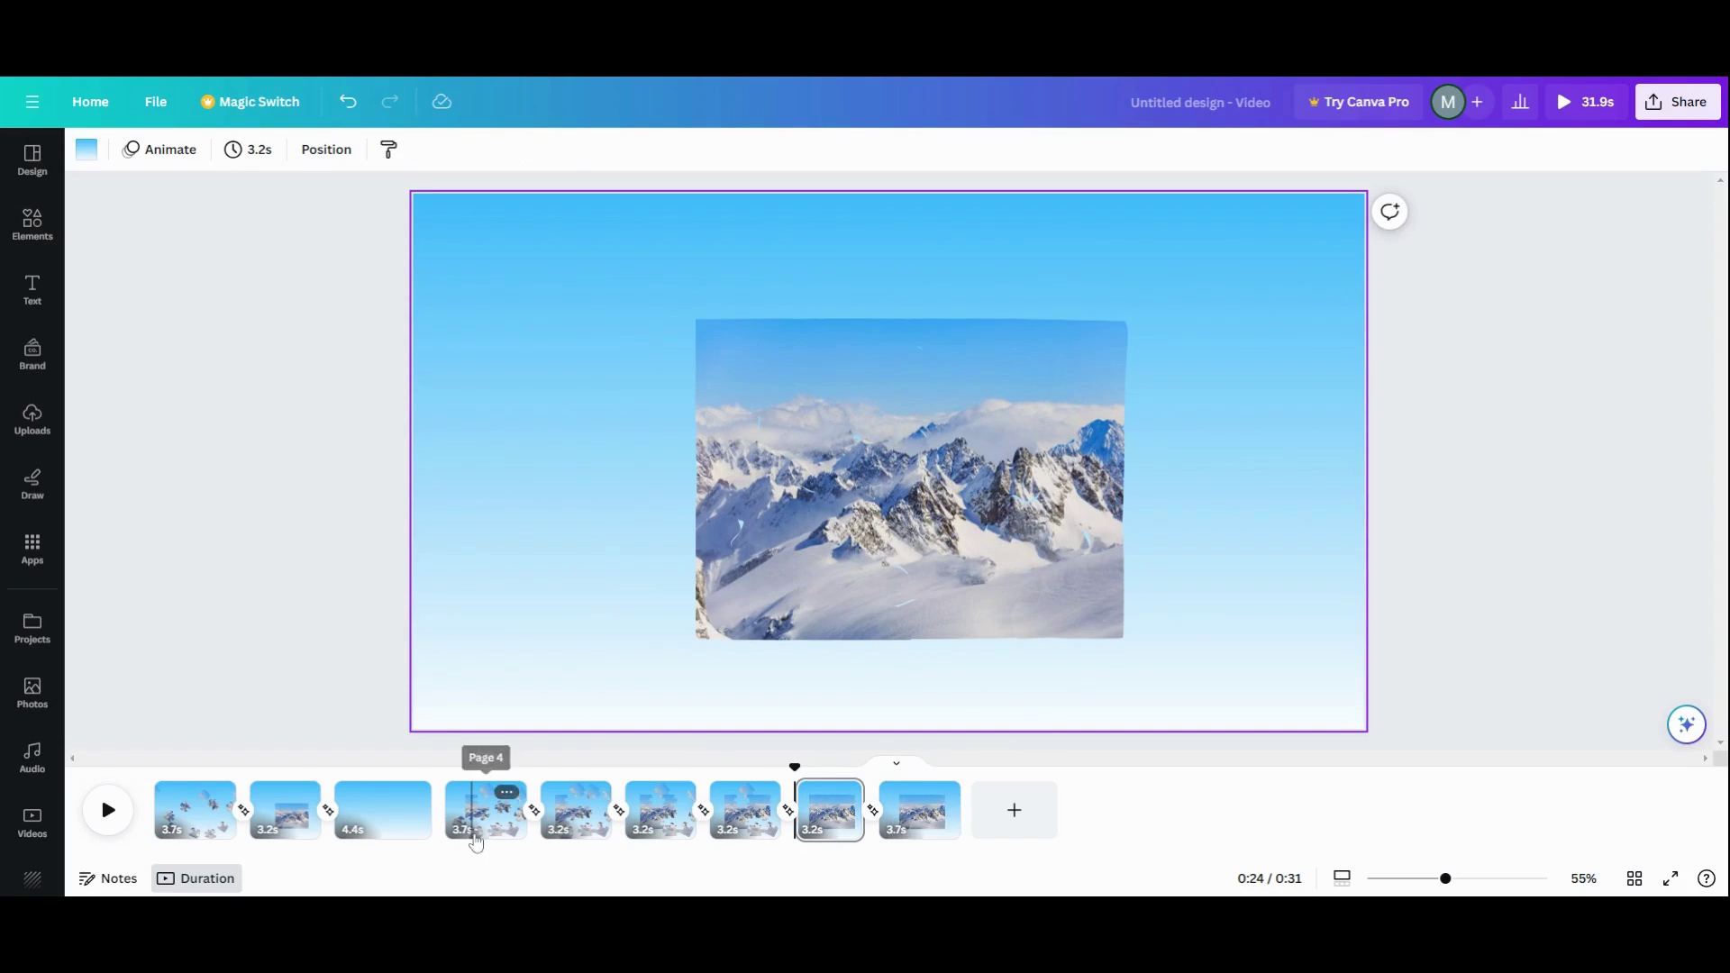
# Preview the animation from the fourth page, set the timing of all pages to 1.8 seconds, and replay it from there.
pyautogui.click(485, 815)
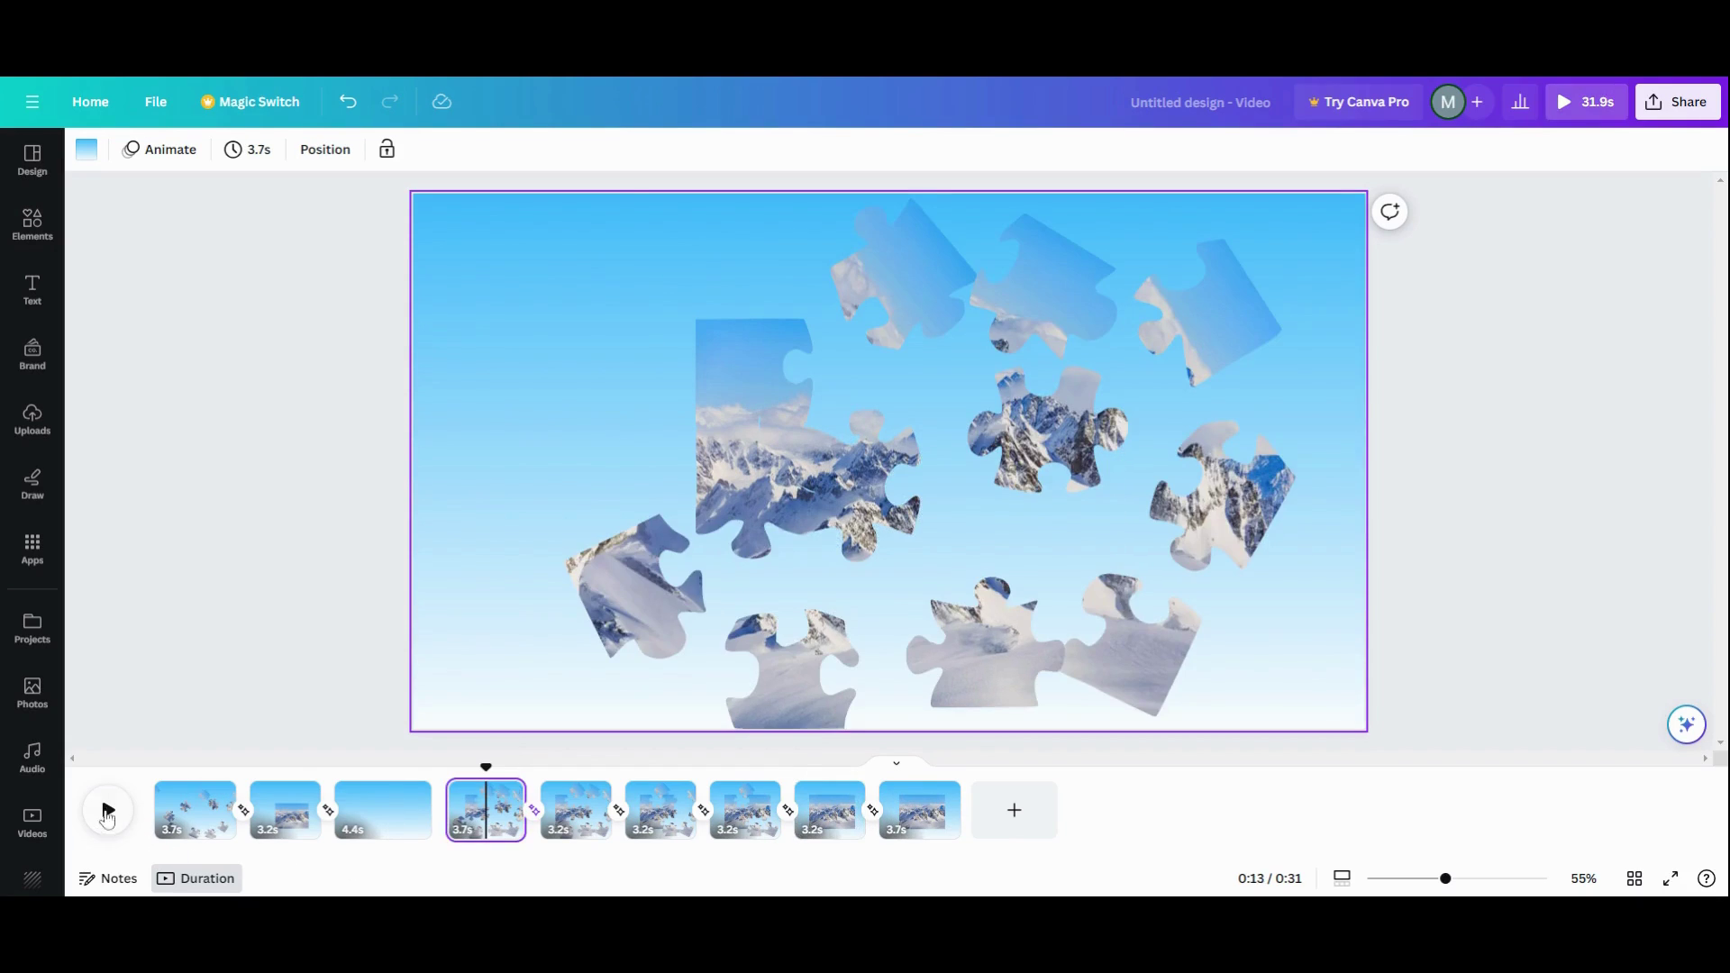
pyautogui.click(106, 810)
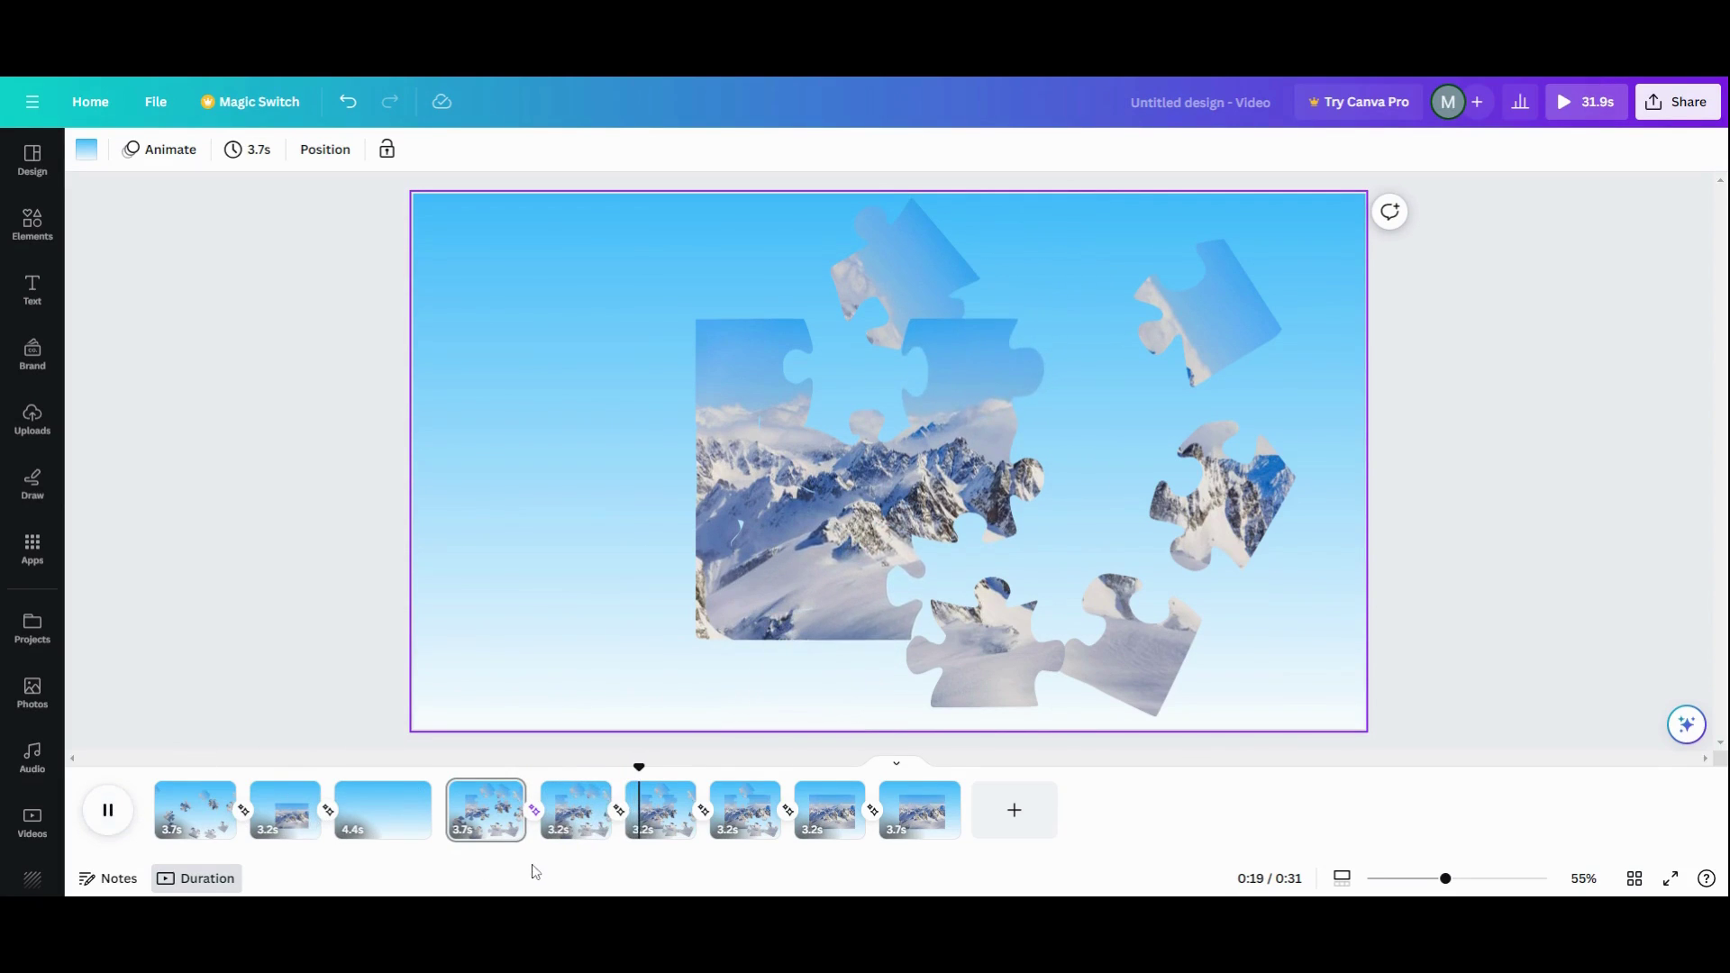
pyautogui.click(573, 805)
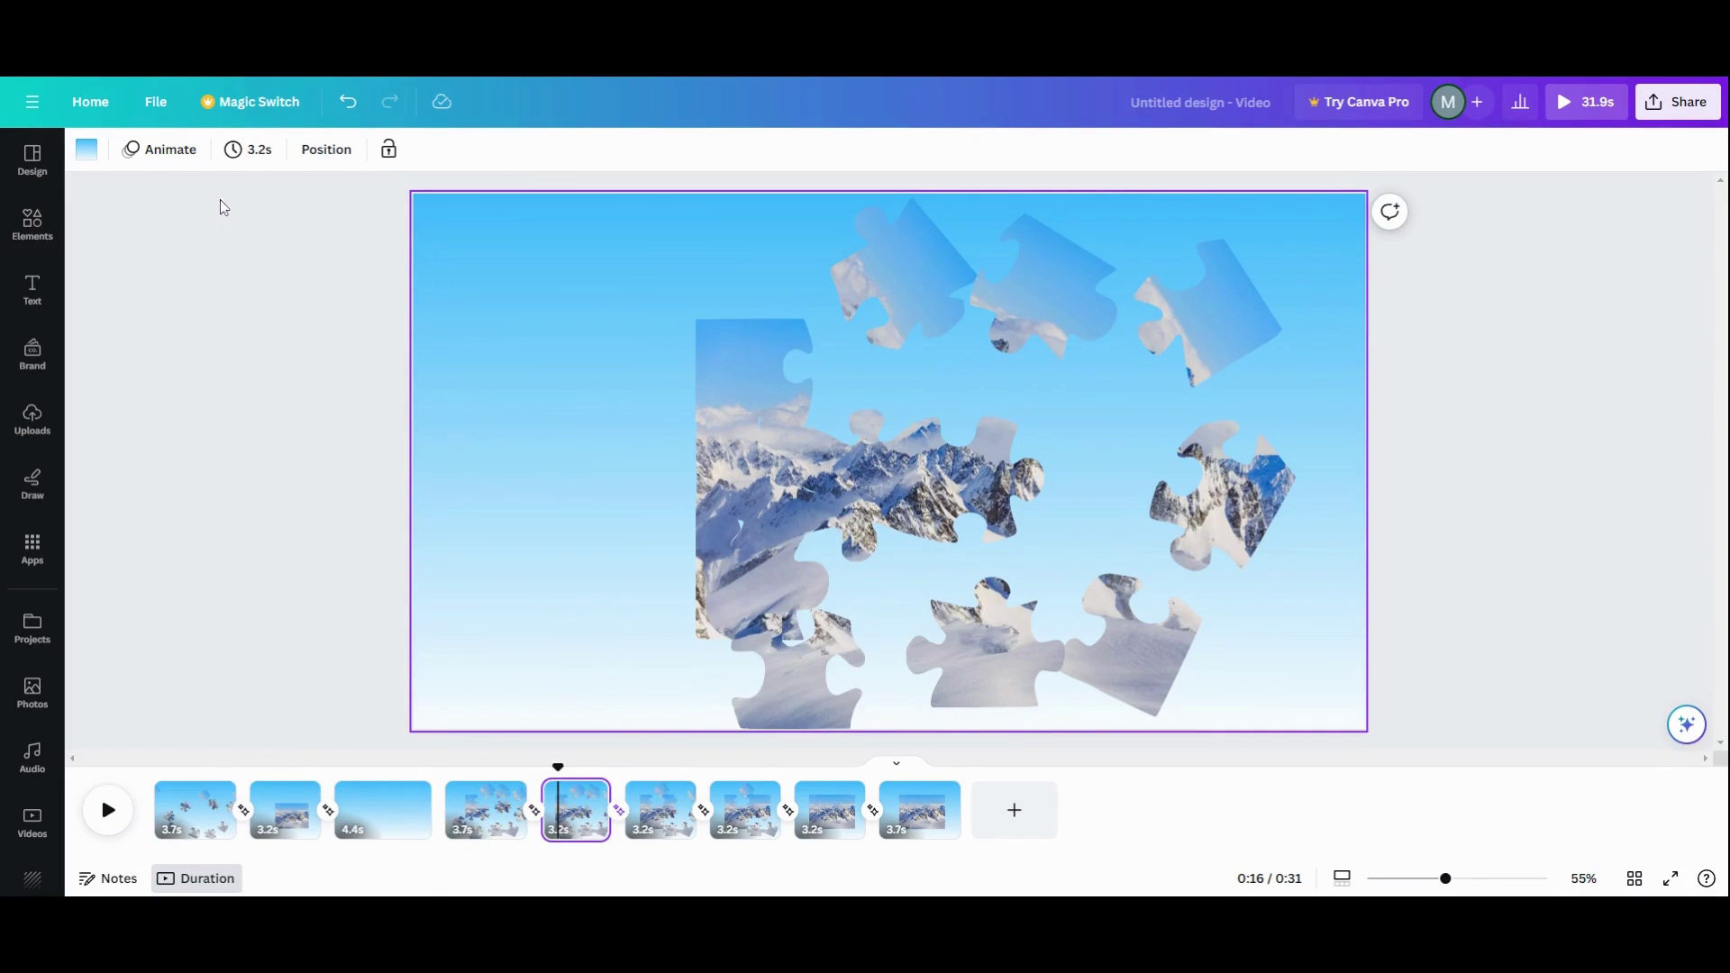
pyautogui.click(260, 151)
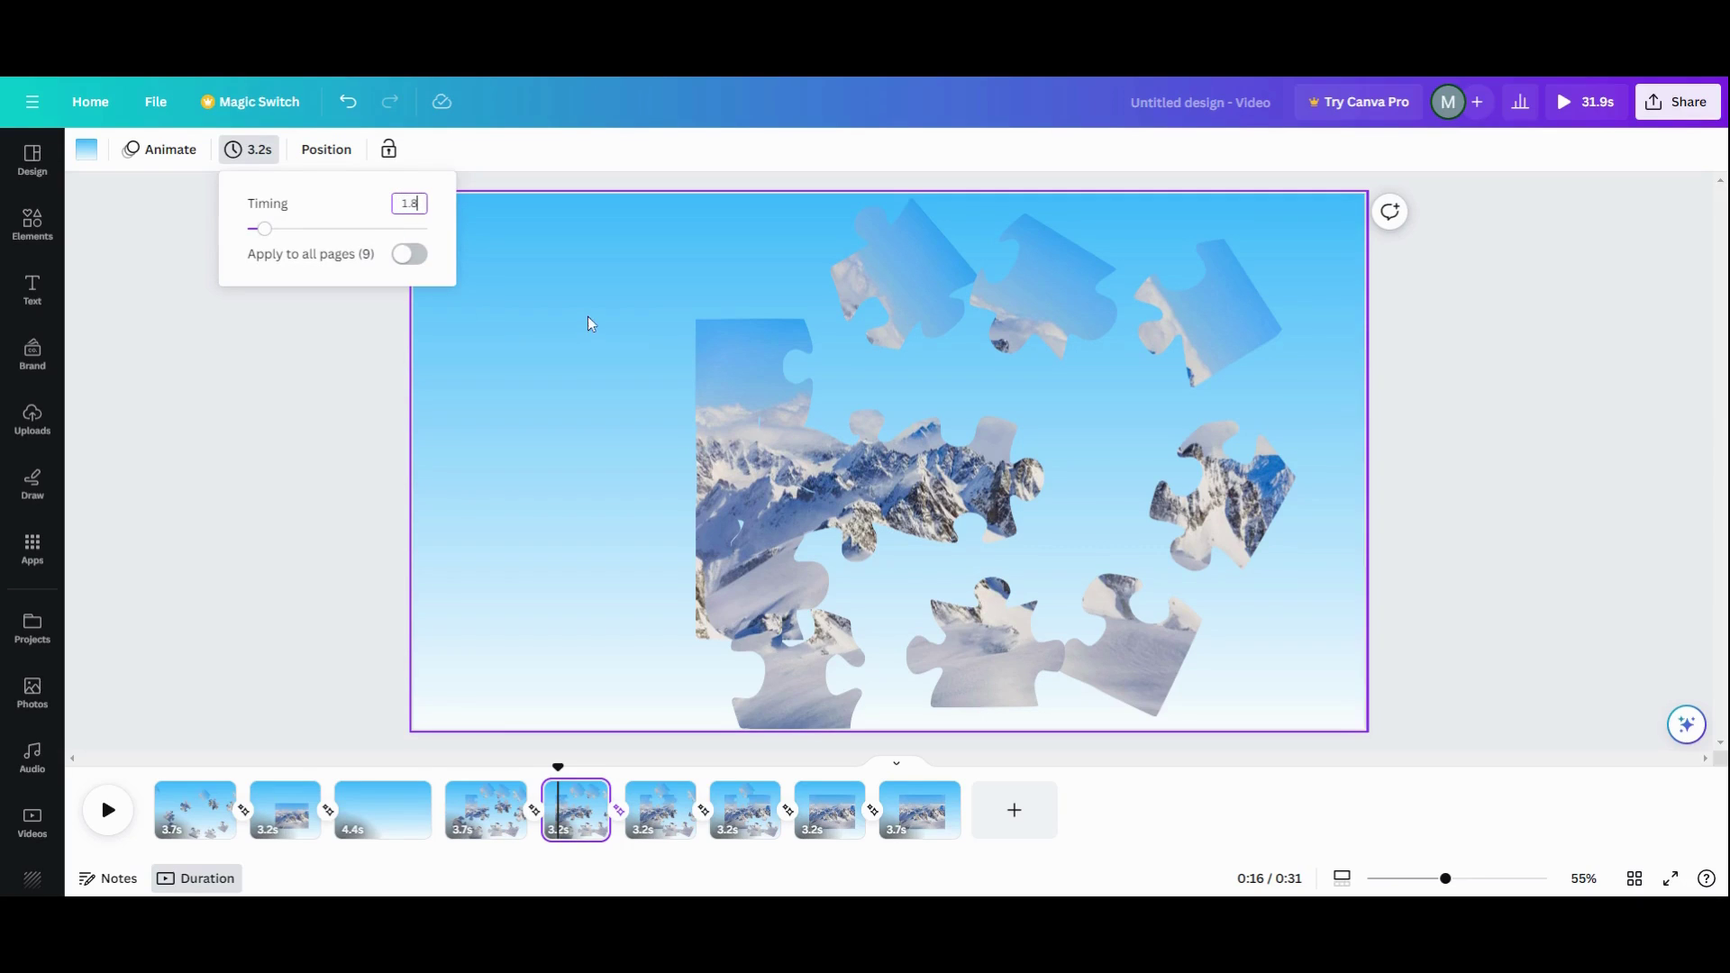
pyautogui.click(408, 255)
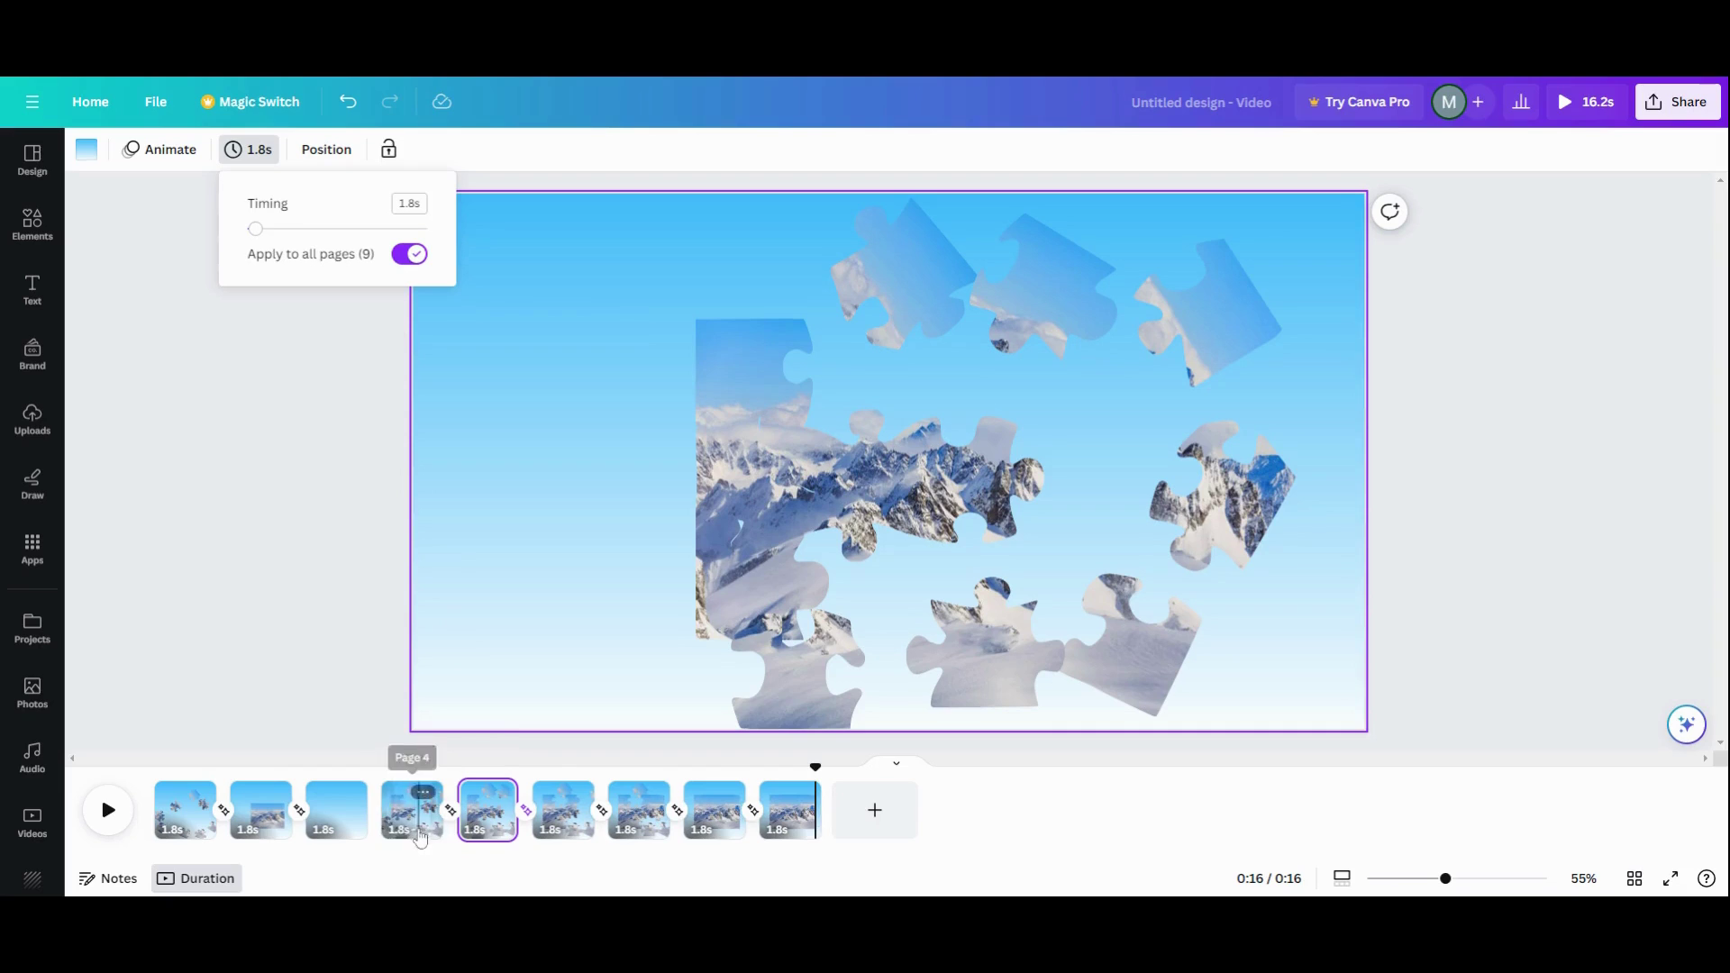
pyautogui.click(395, 819)
pyautogui.click(123, 819)
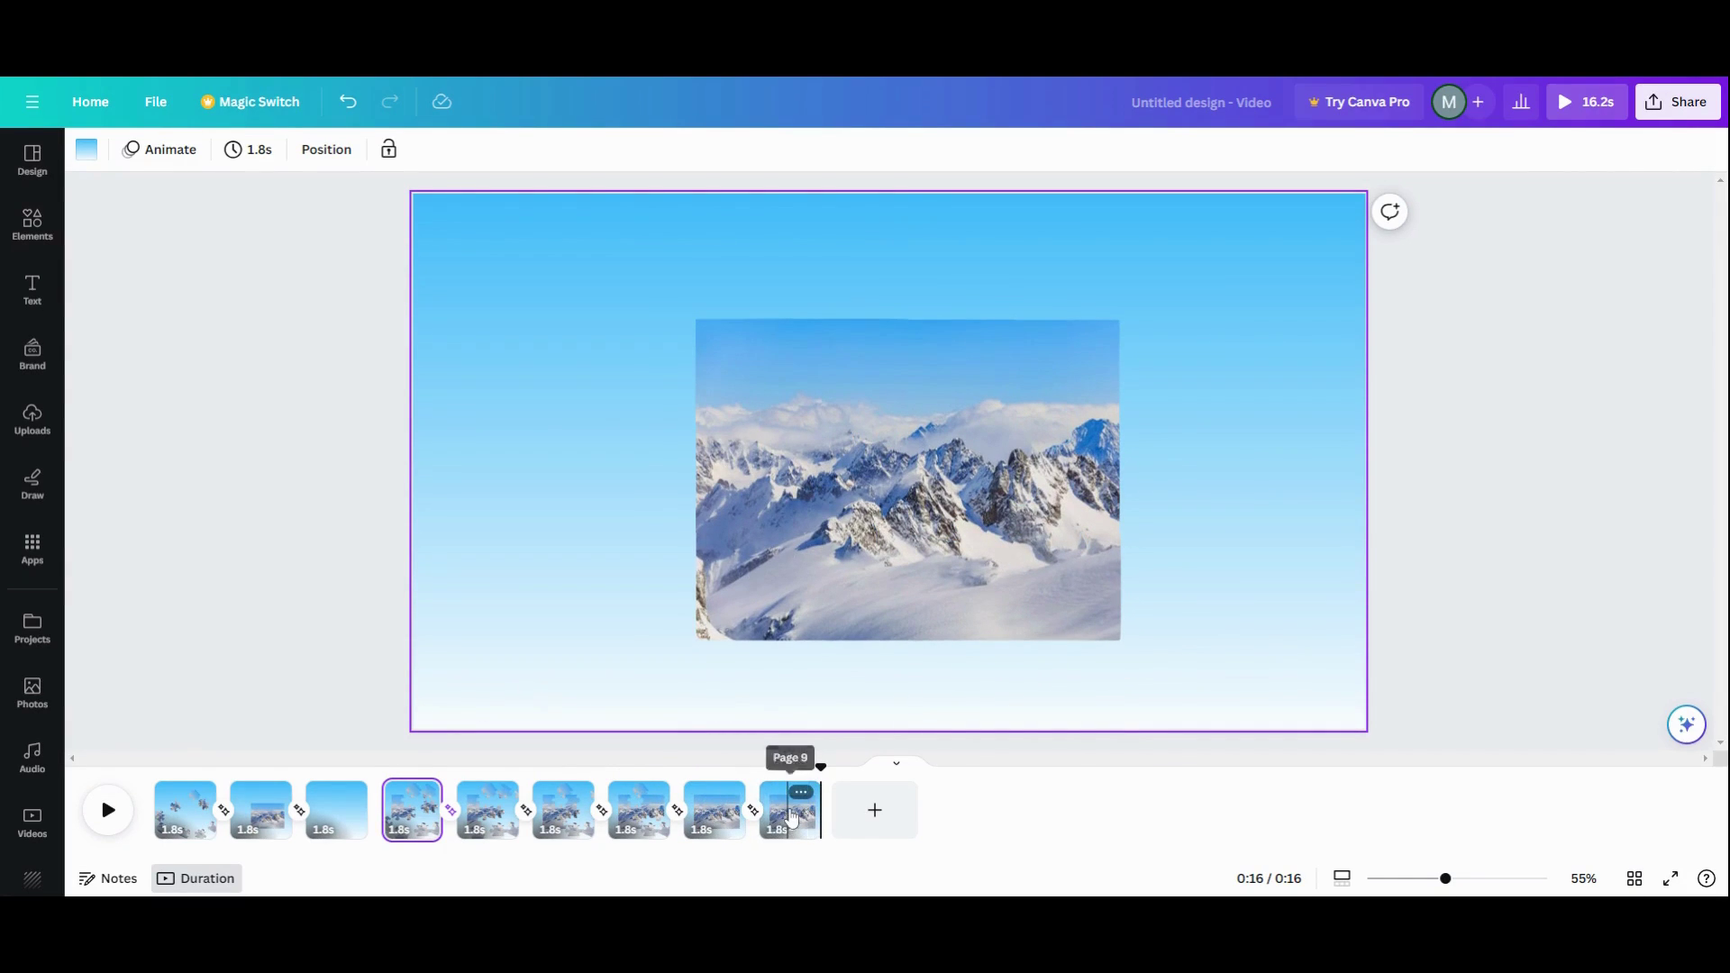
# Show the timing of the full mountain photo on the last page and trim its start to about the middle of the page.
pyautogui.click(789, 819)
pyautogui.click(340, 153)
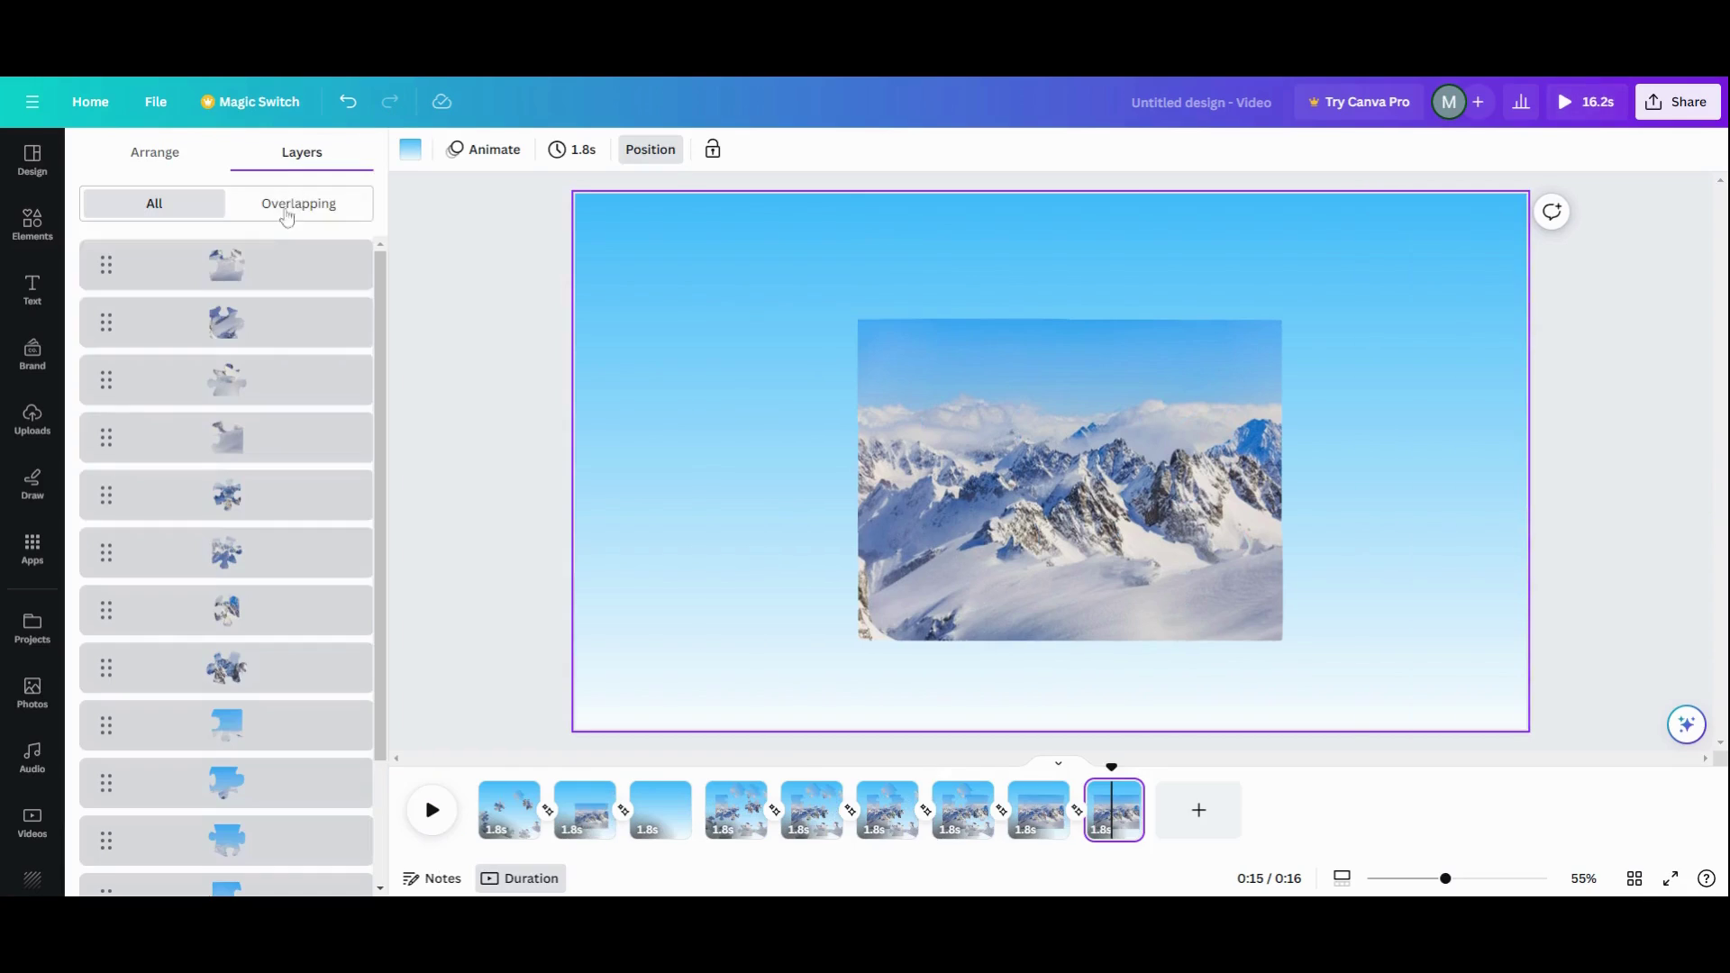
pyautogui.scroll(-5, 202, 793)
pyautogui.click(200, 816)
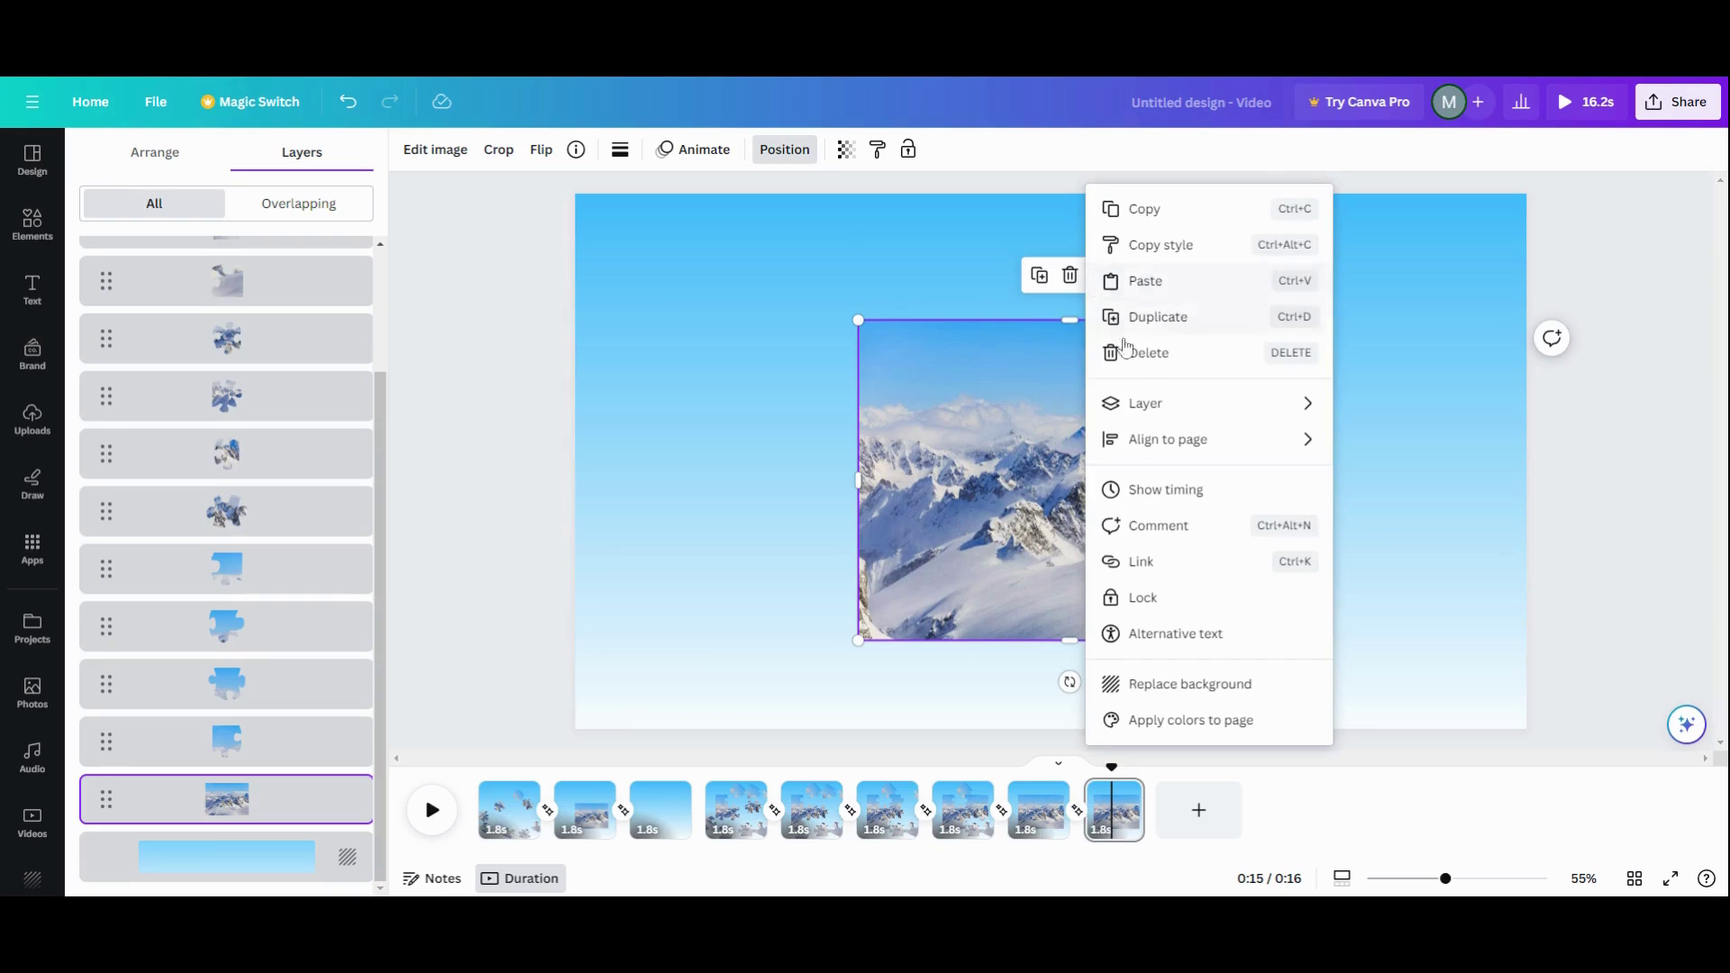
pyautogui.click(1100, 275)
pyautogui.click(1171, 489)
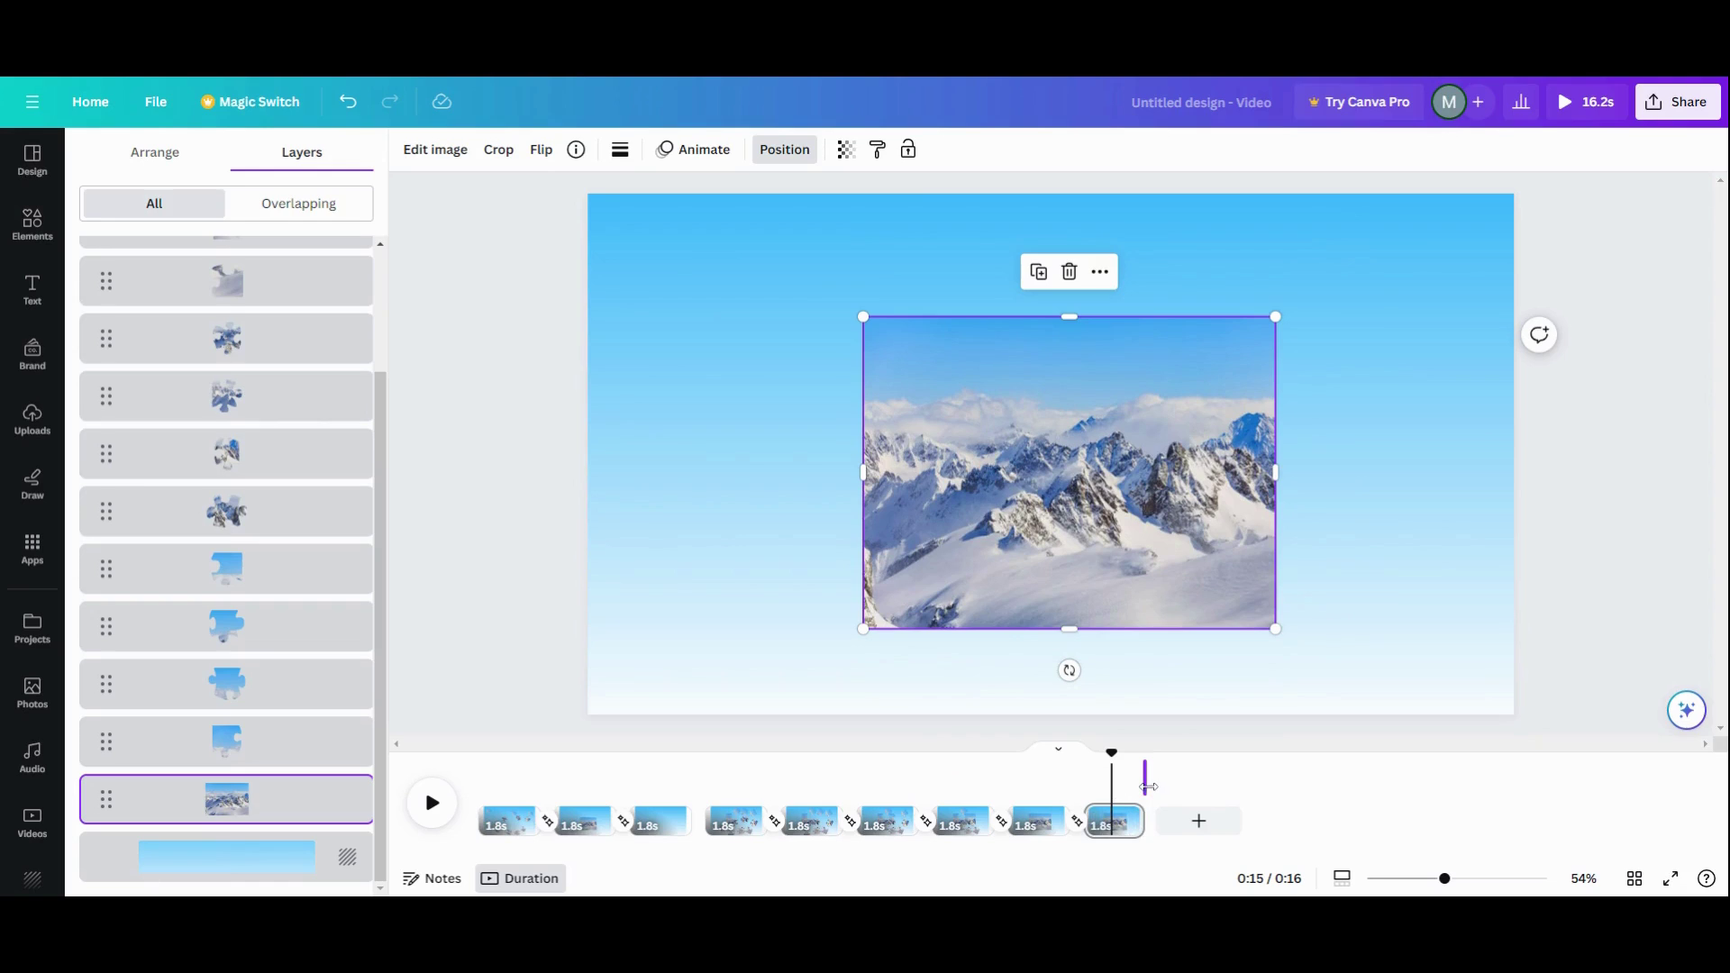
pyautogui.moveTo(1148, 786); pyautogui.dragTo(1120, 789)
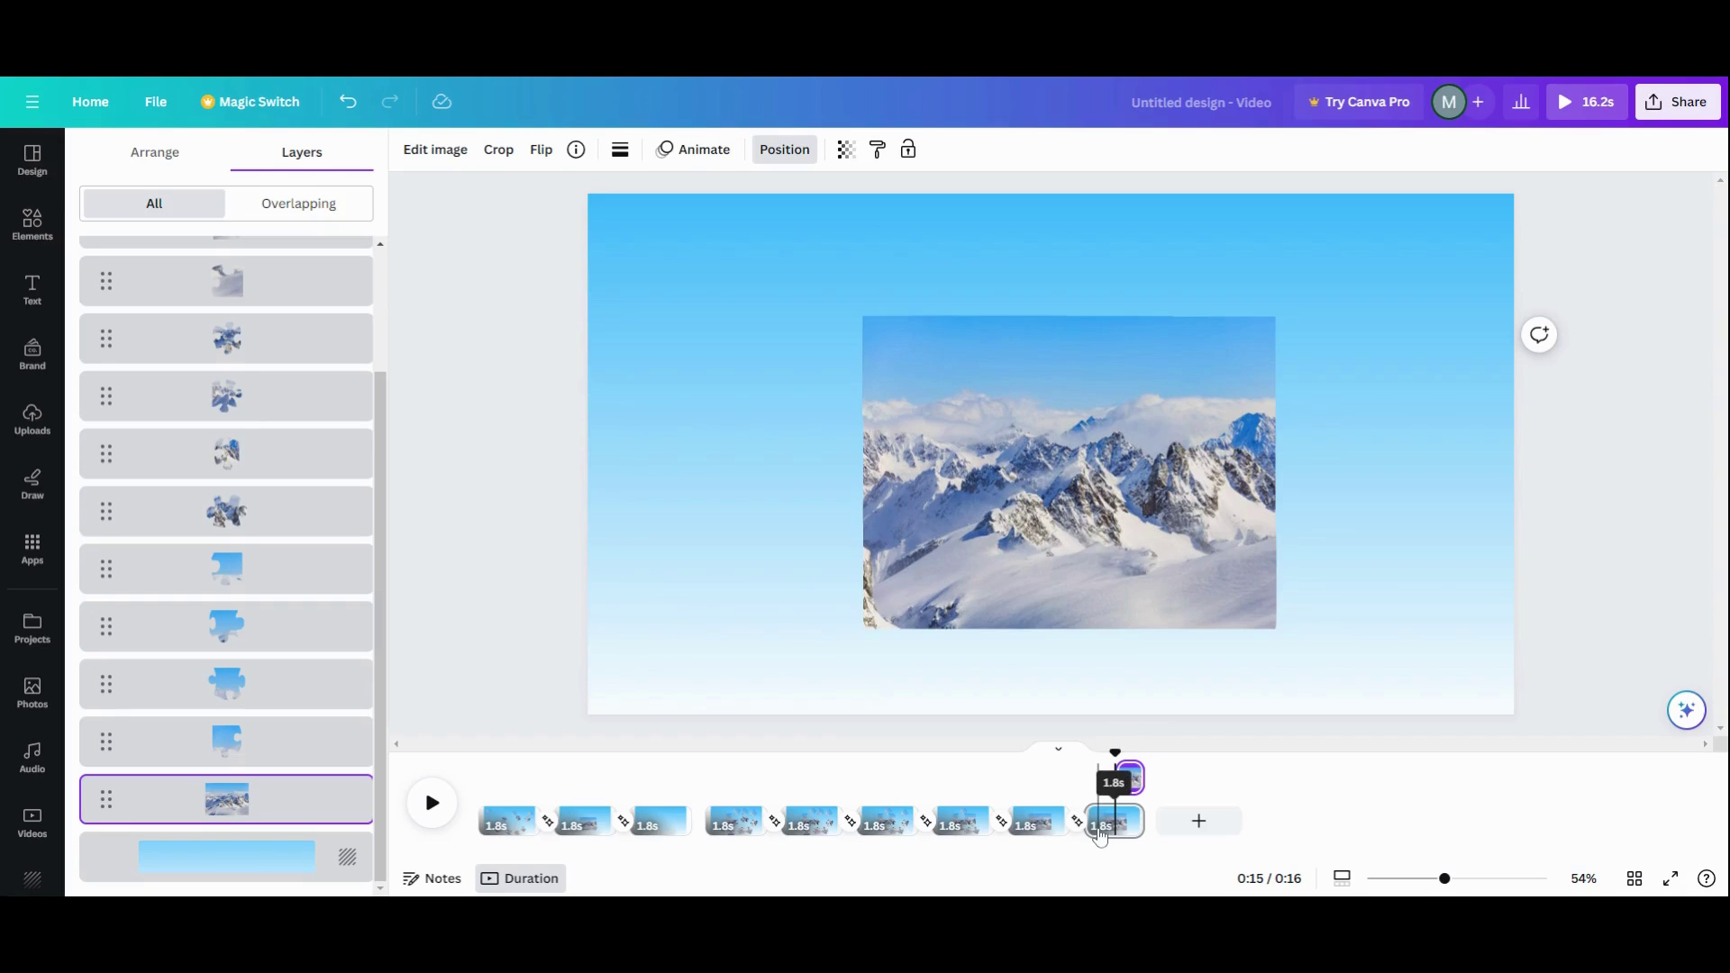
# Preview the transition from the eighth page into the last page.
pyautogui.click(1045, 850)
pyautogui.click(1043, 824)
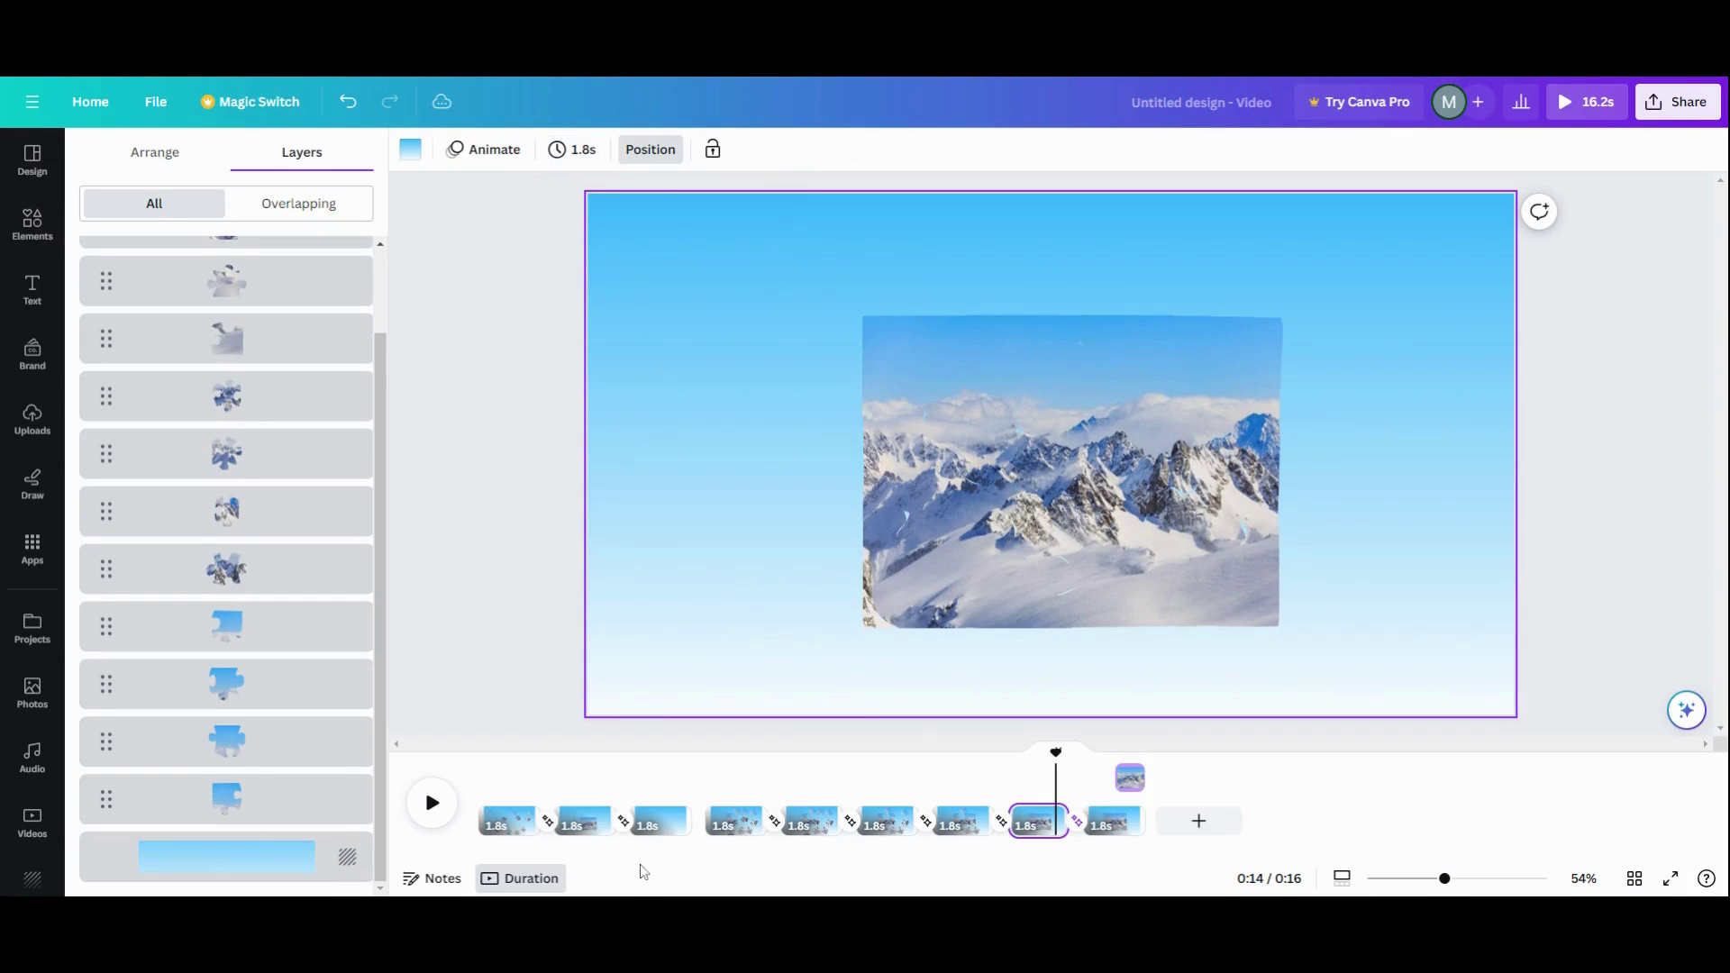
pyautogui.click(444, 824)
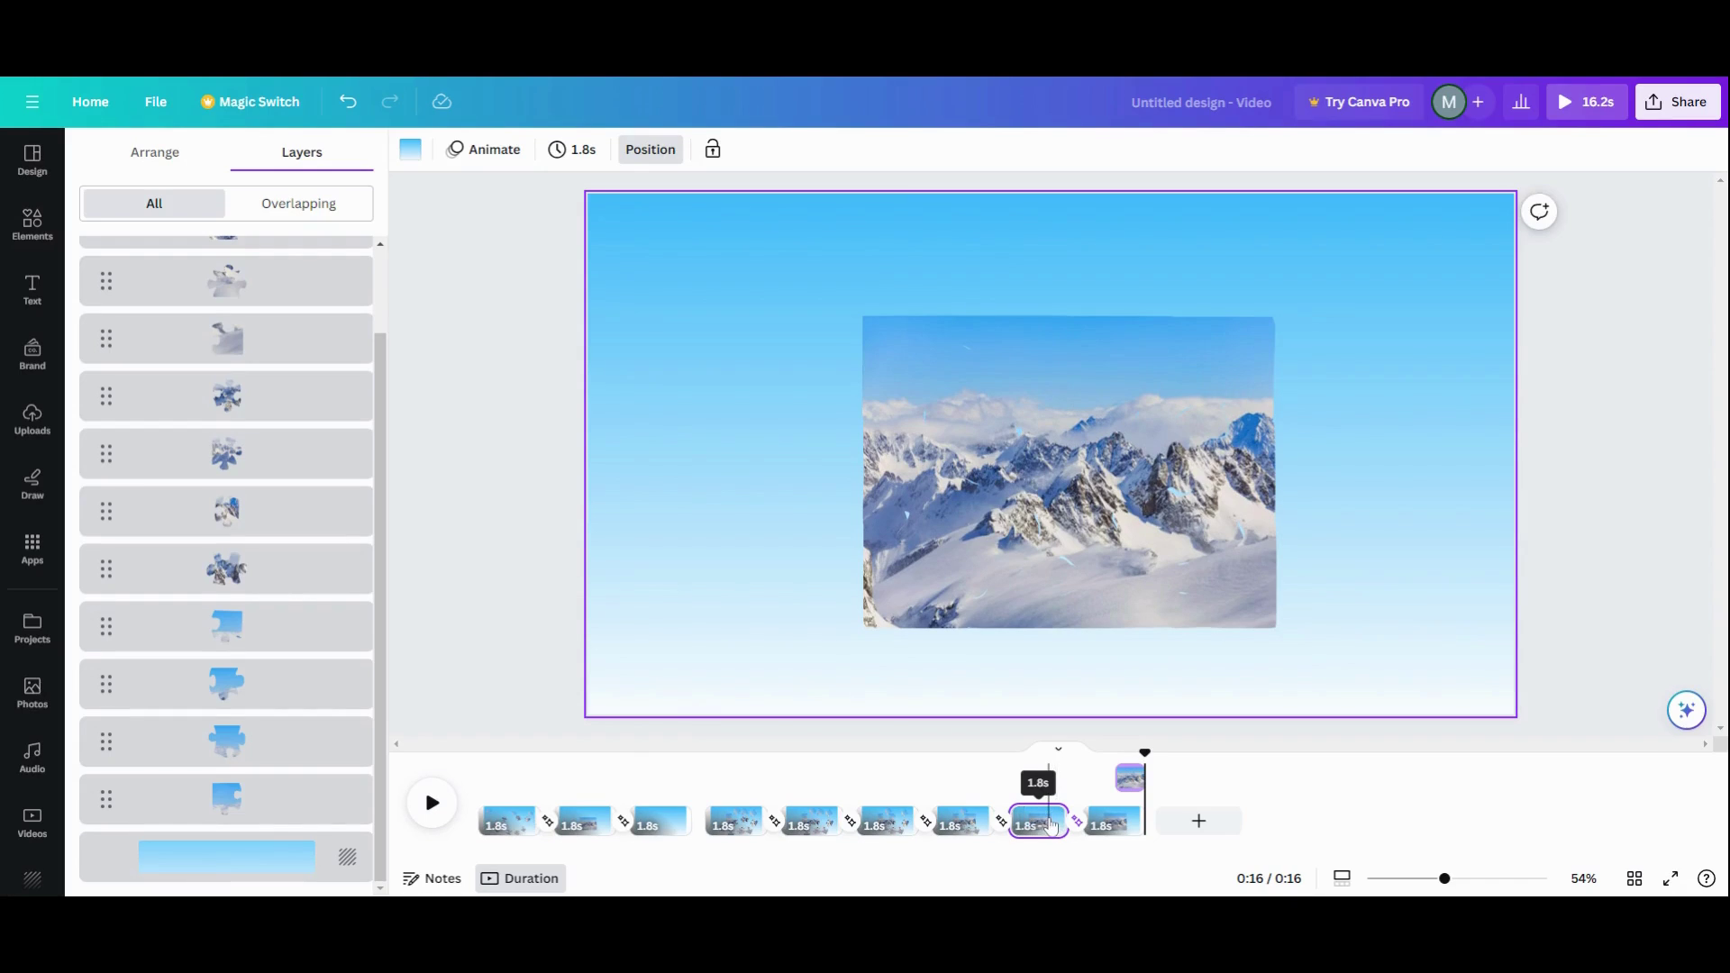
pyautogui.click(1050, 824)
pyautogui.rightClick(1051, 824)
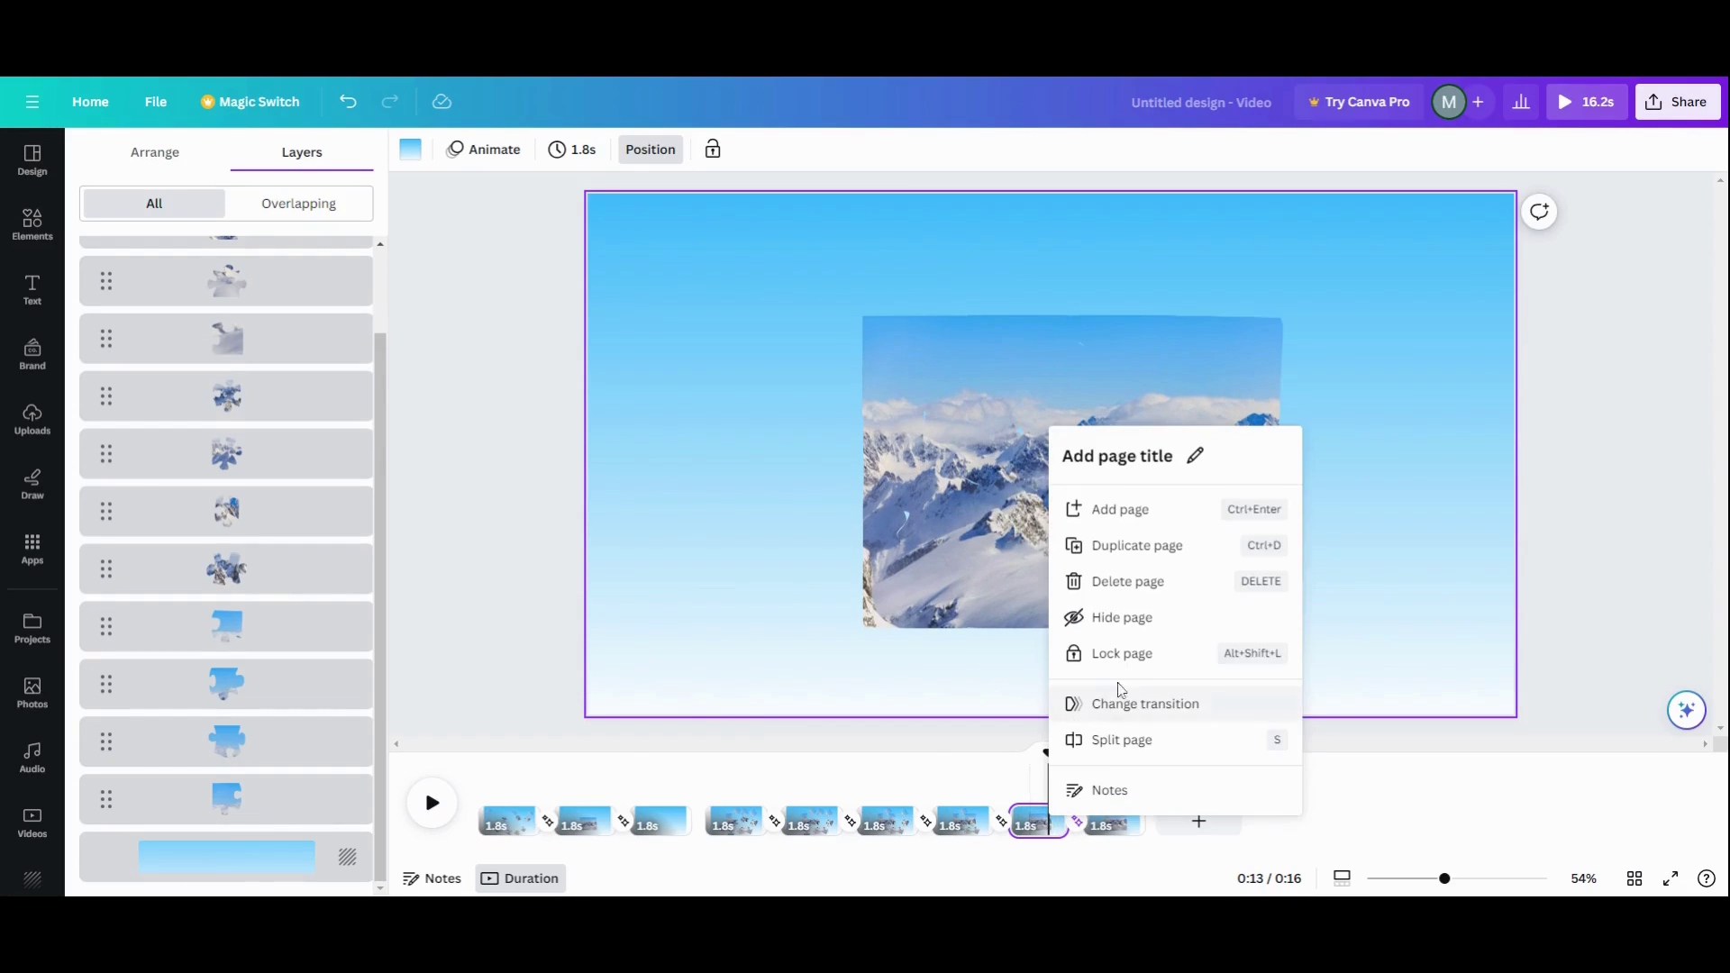
pyautogui.click(1137, 546)
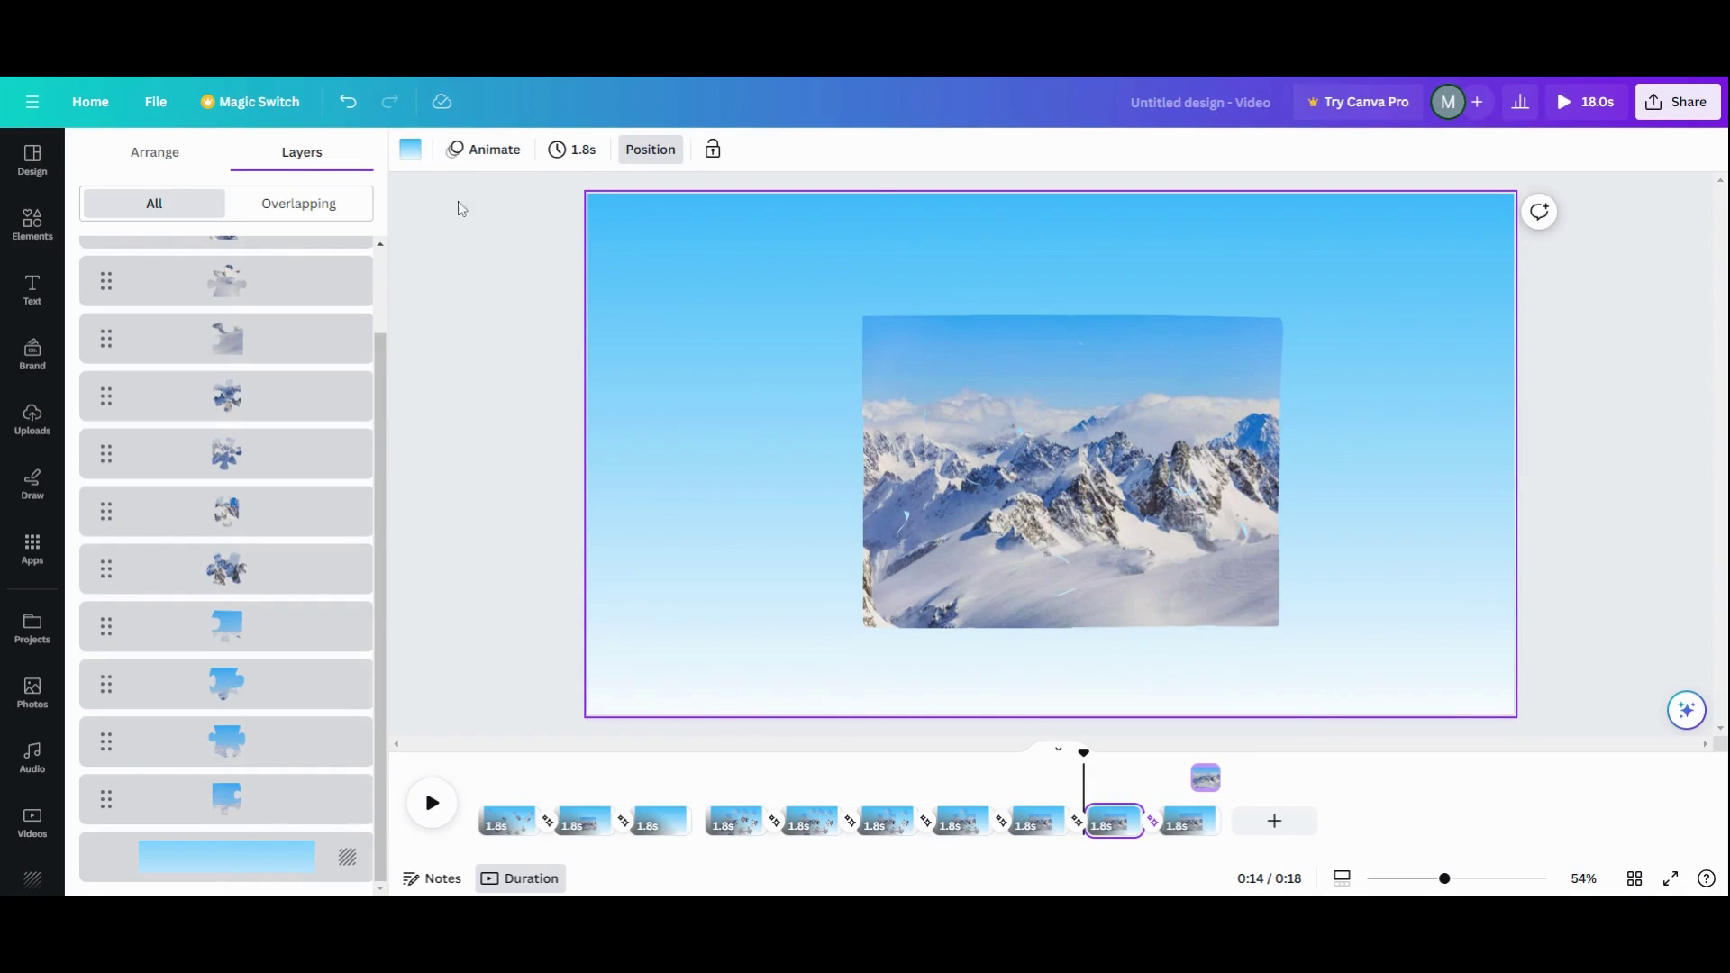
pyautogui.click(349, 108)
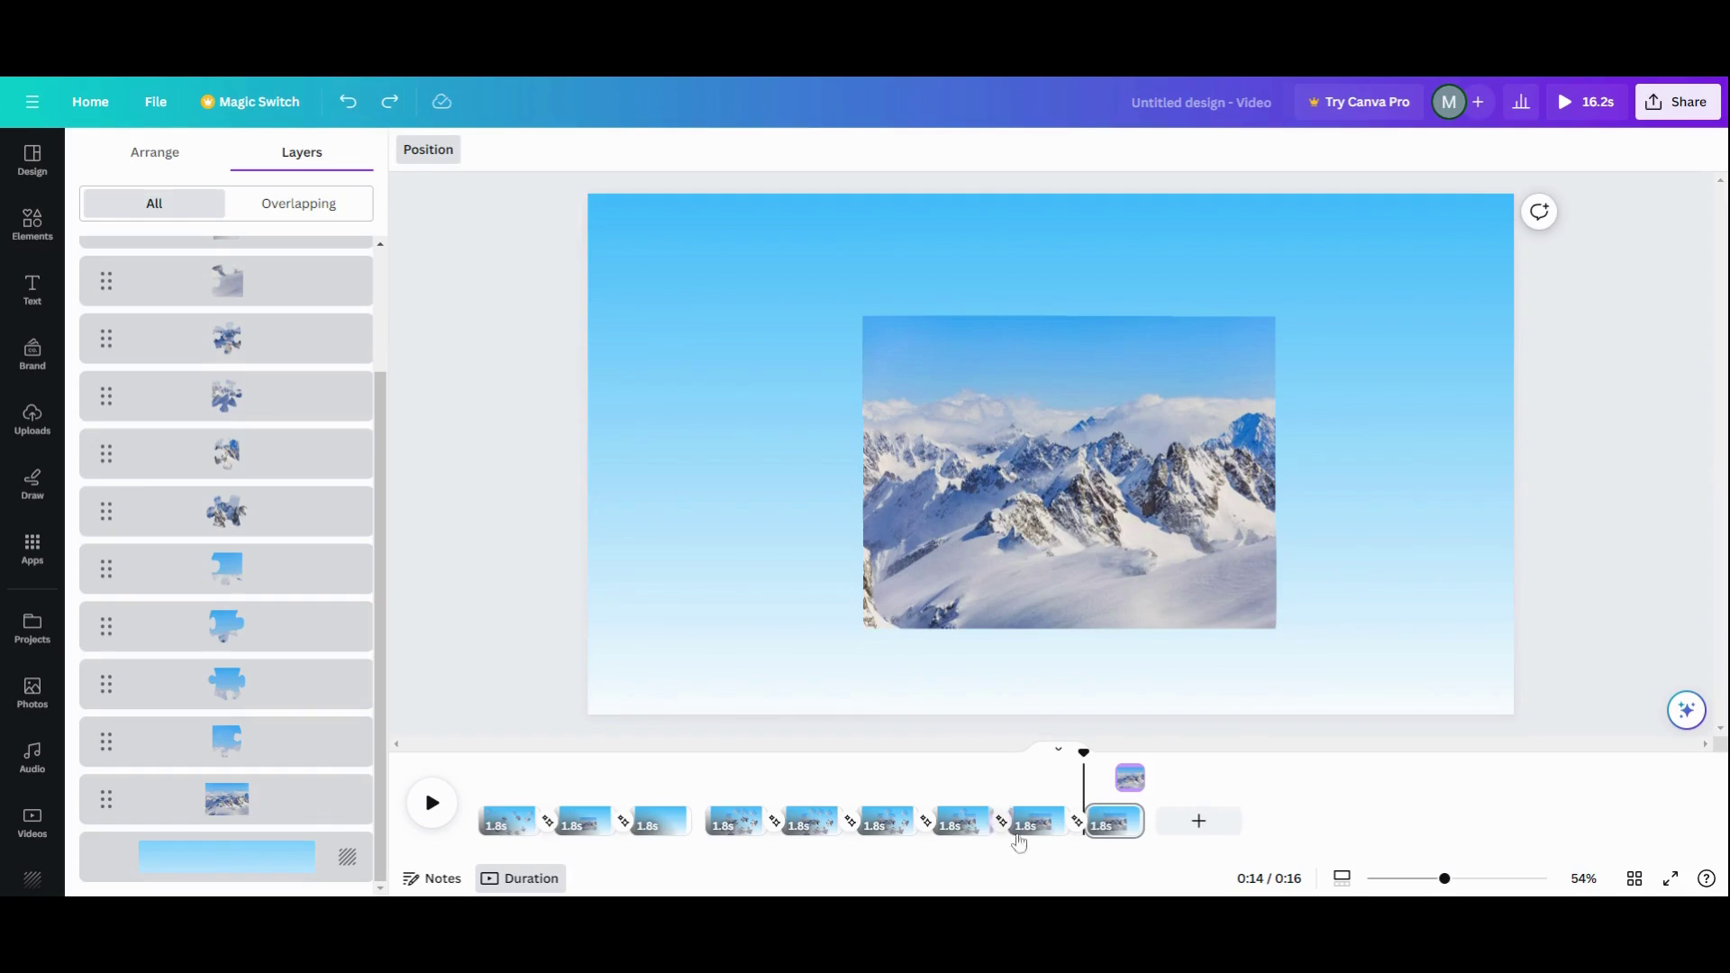
# Delete the eighth page and preview the transition from the seventh page into the last page.
pyautogui.rightClick(1043, 829)
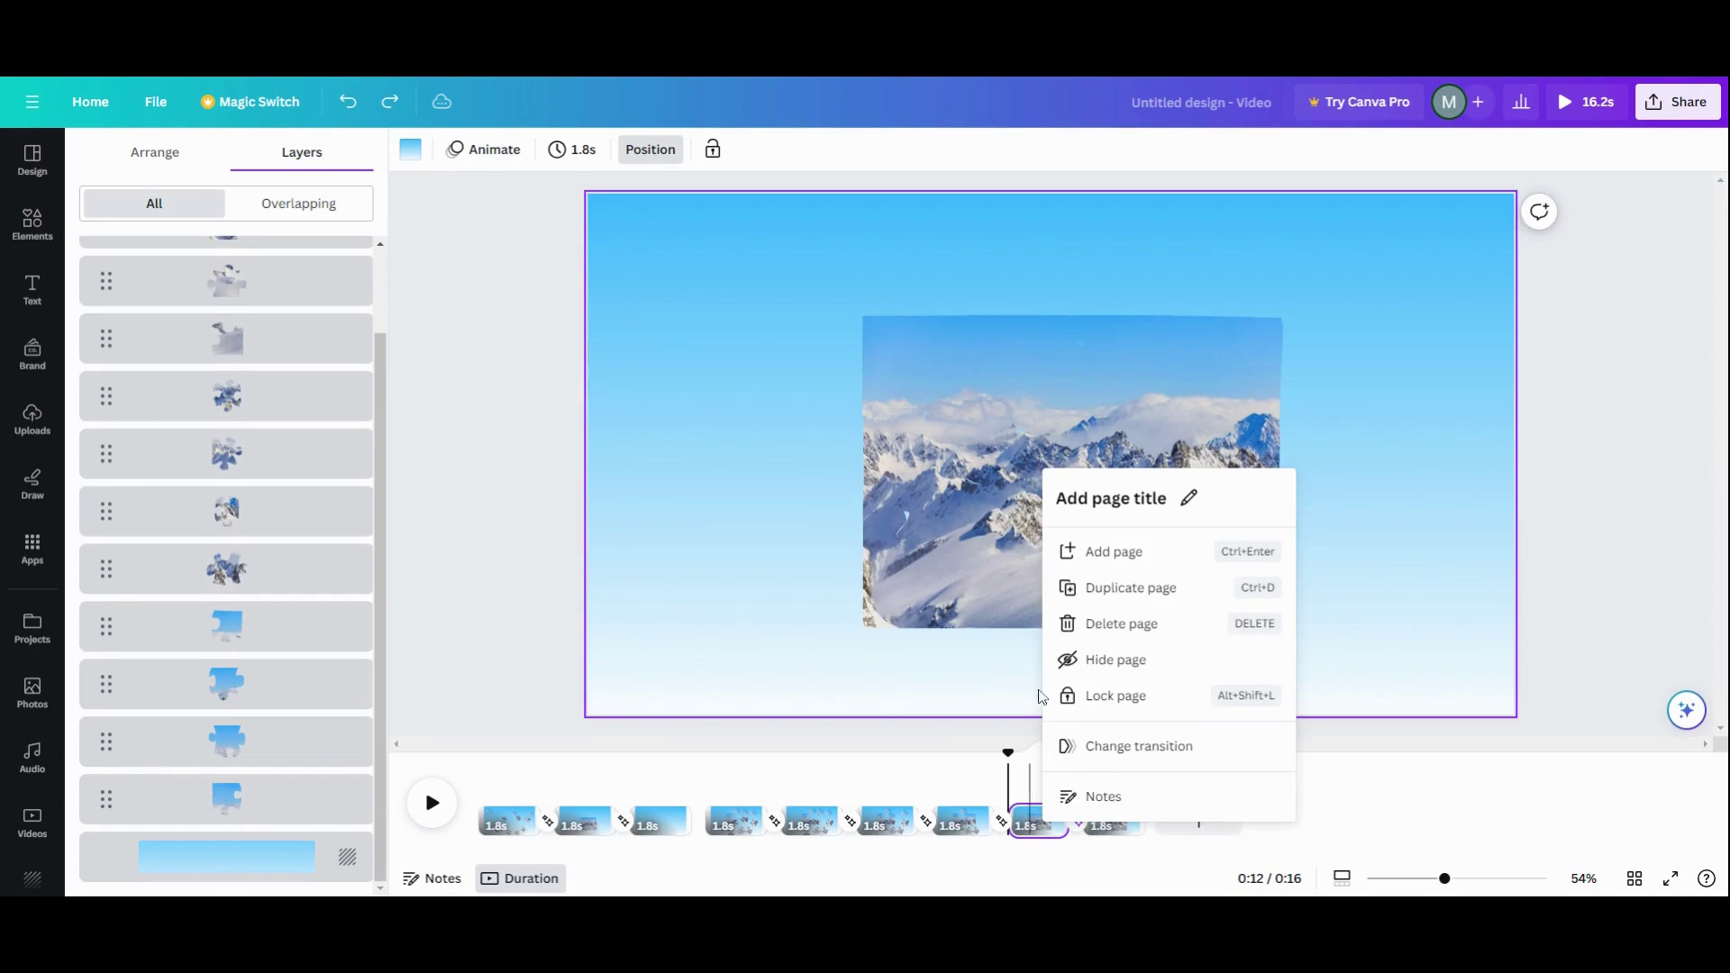
pyautogui.click(1081, 623)
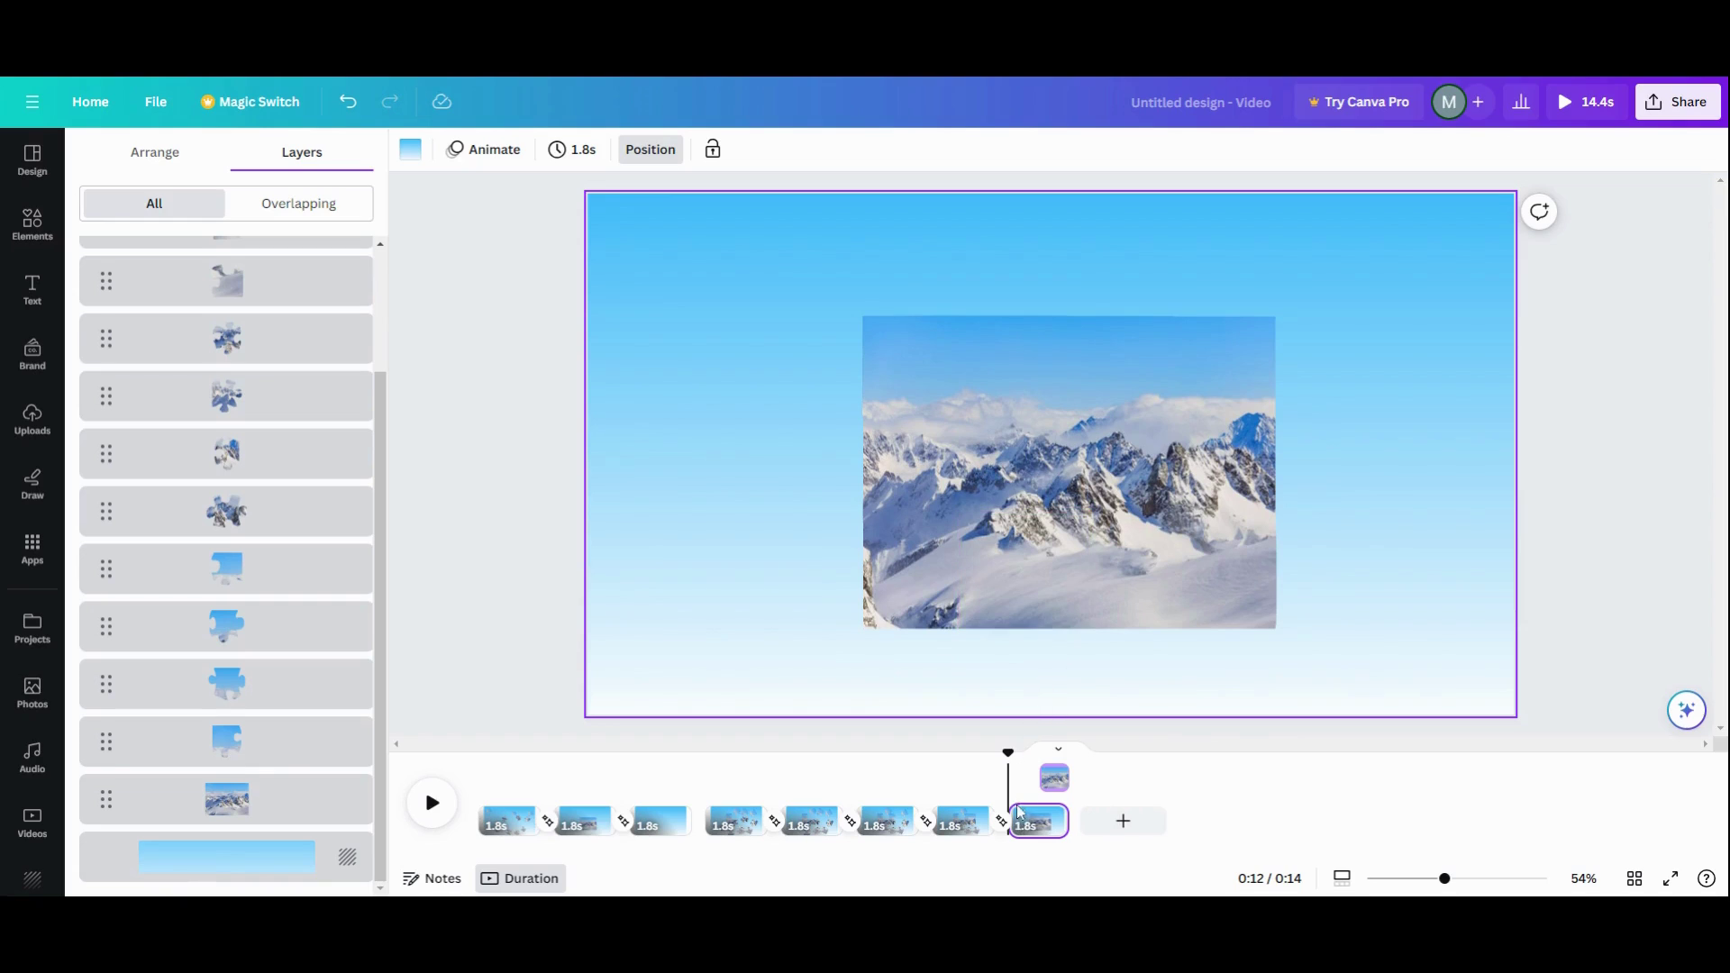
pyautogui.click(967, 827)
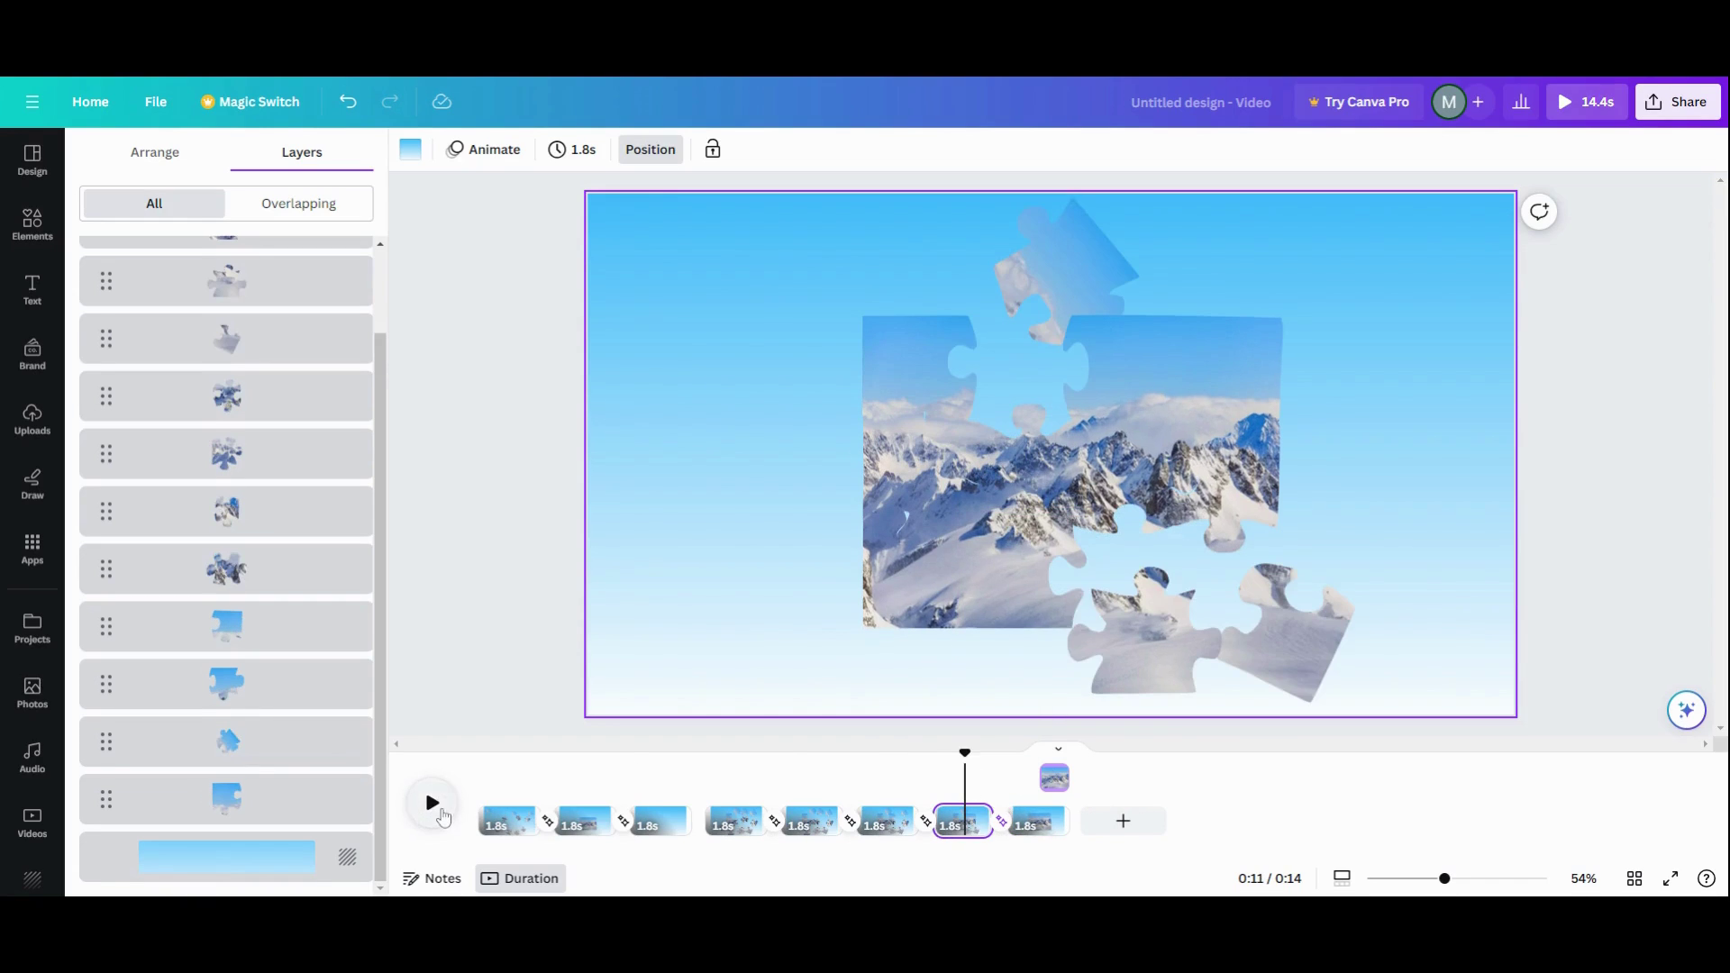
pyautogui.click(441, 813)
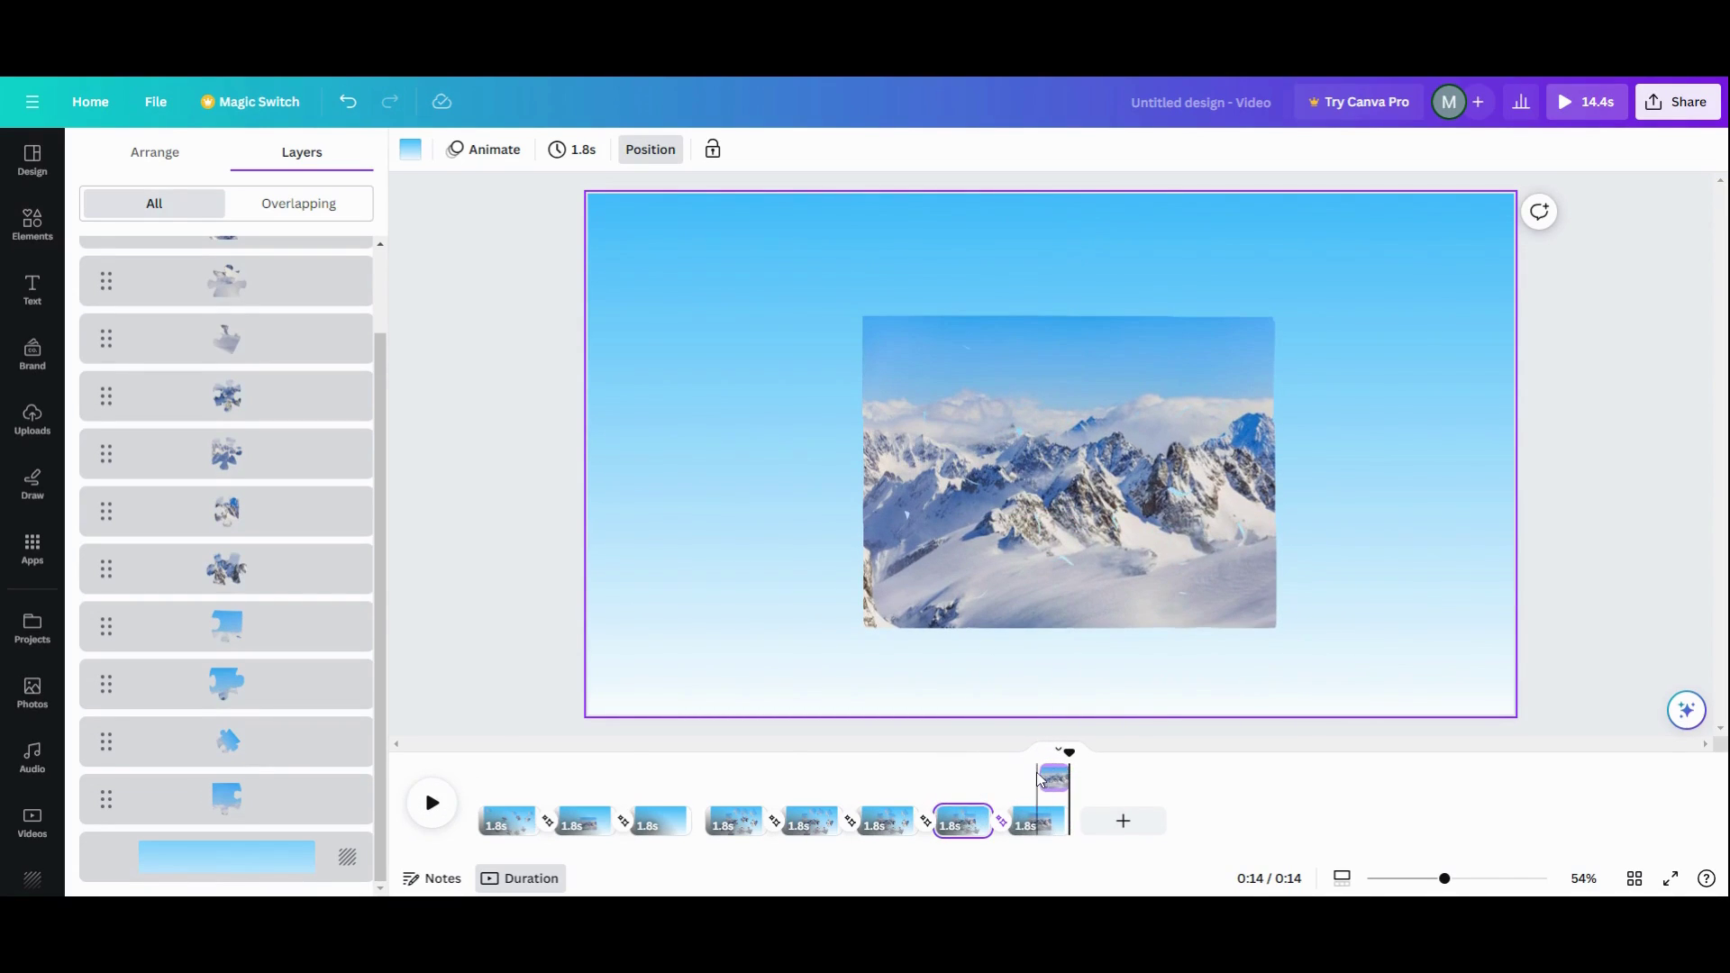
pyautogui.click(951, 838)
pyautogui.click(450, 821)
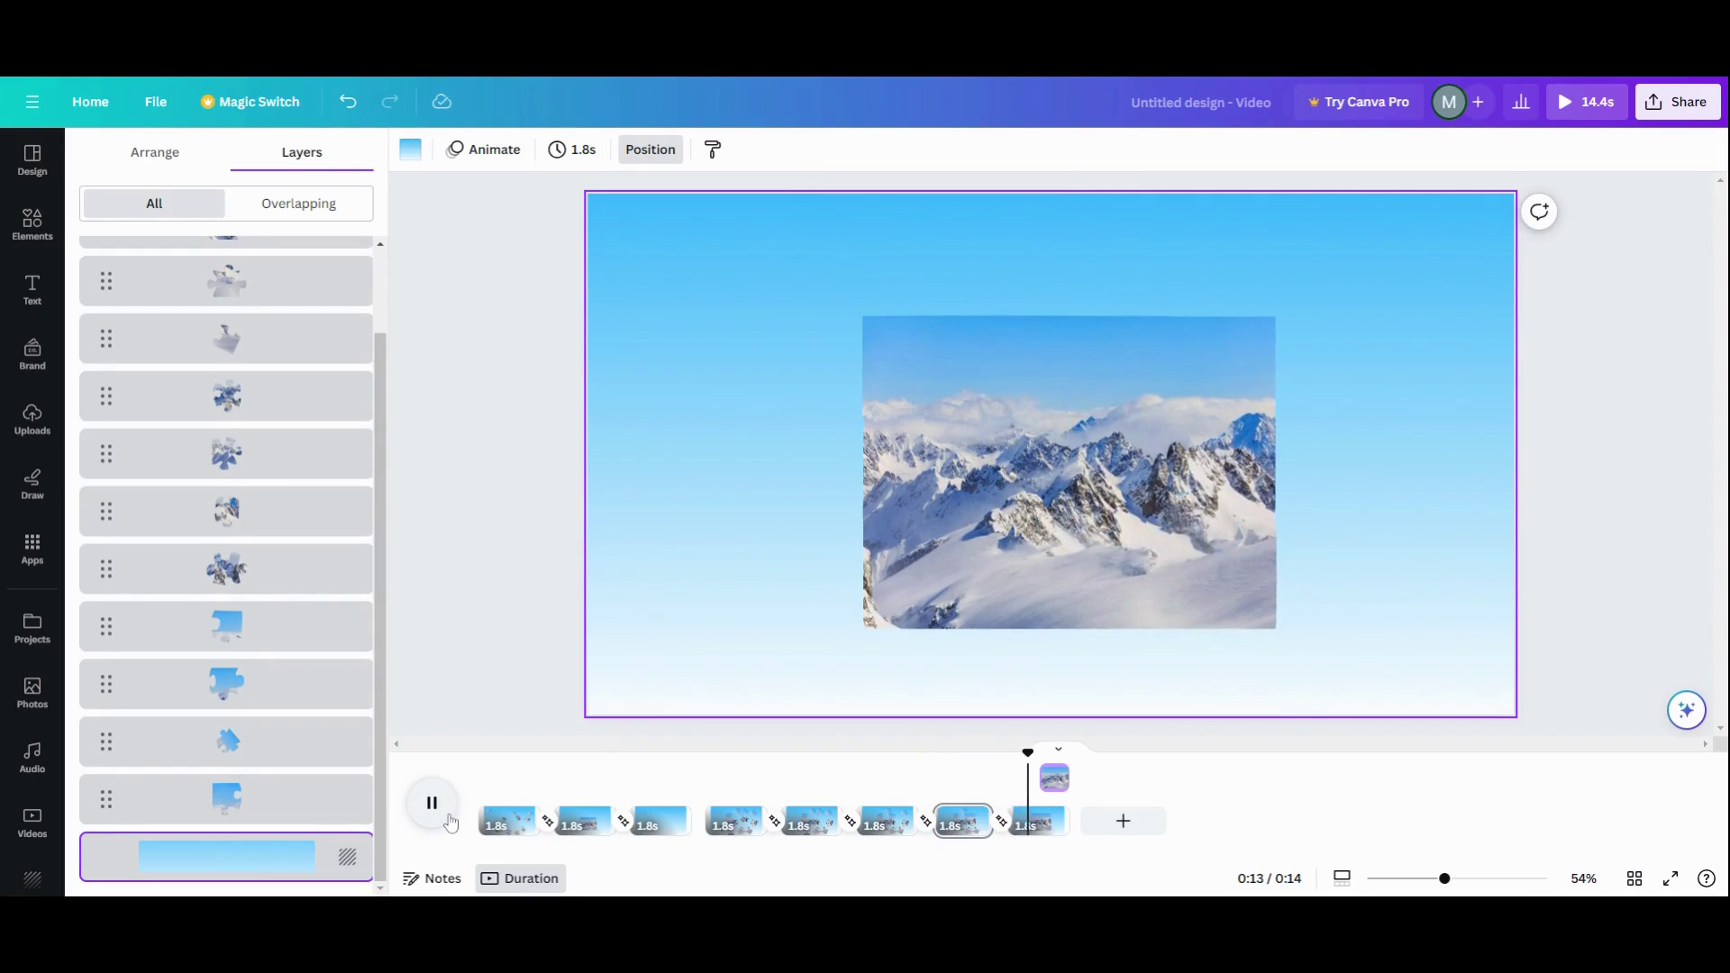
# On the last page, move the top-left corner puzzle piece outside the full photo and duplicate it.
pyautogui.click(1036, 825)
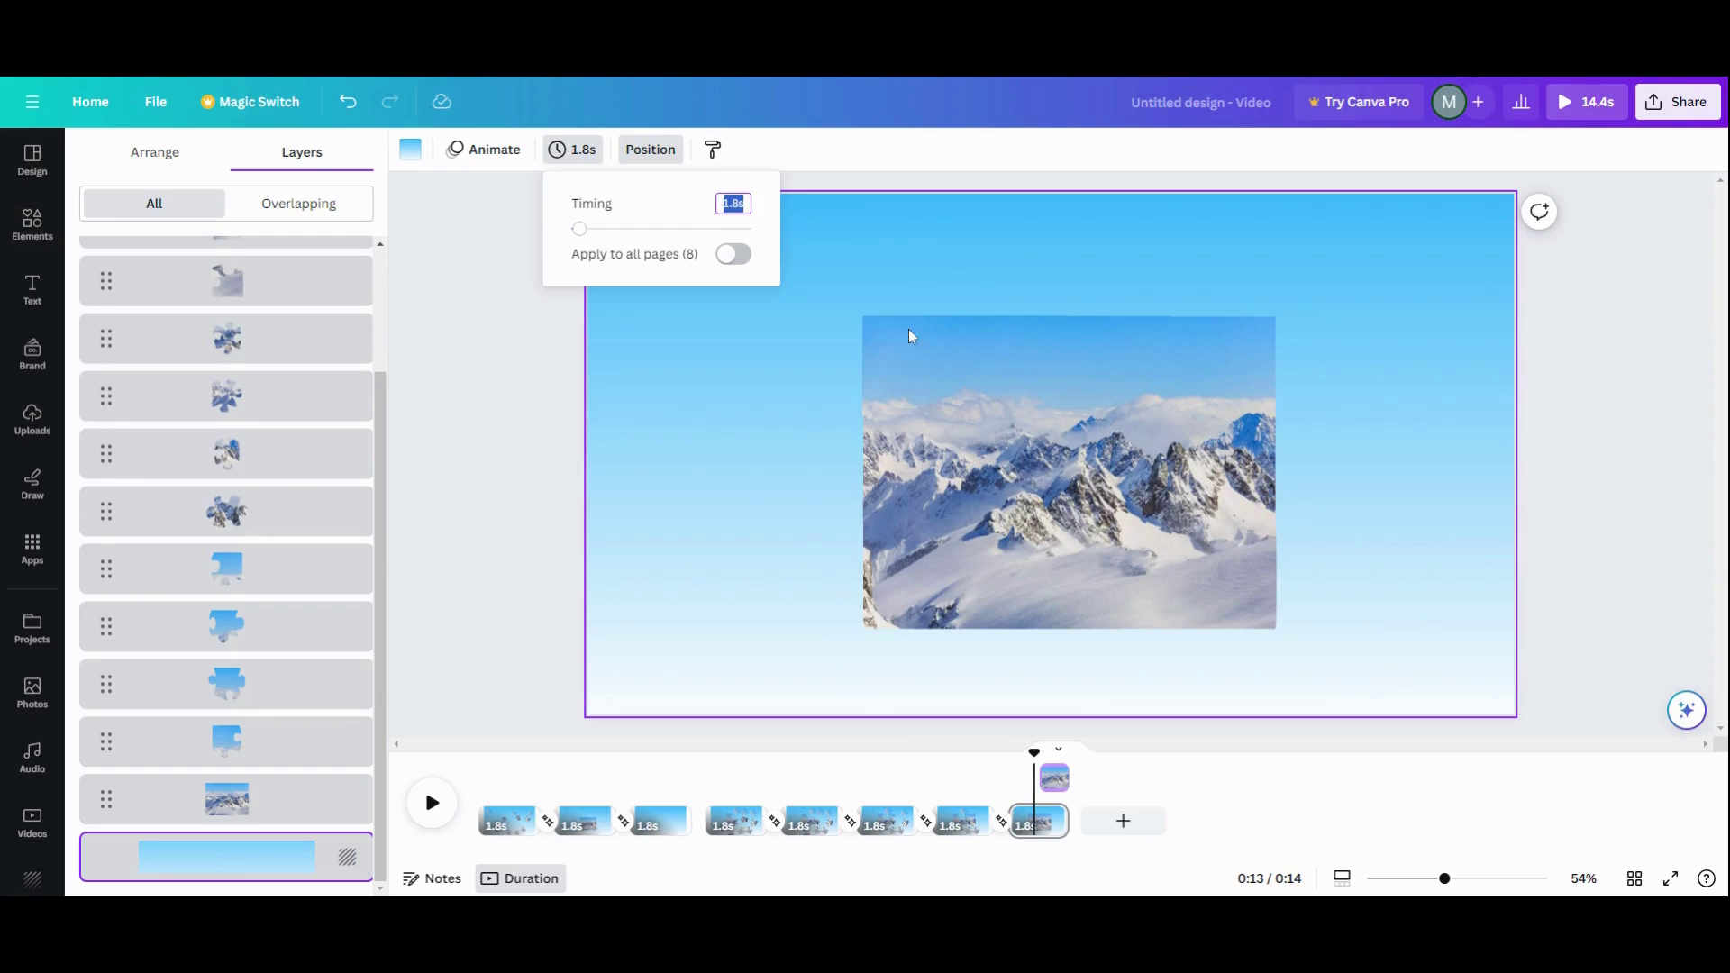
pyautogui.click(727, 406)
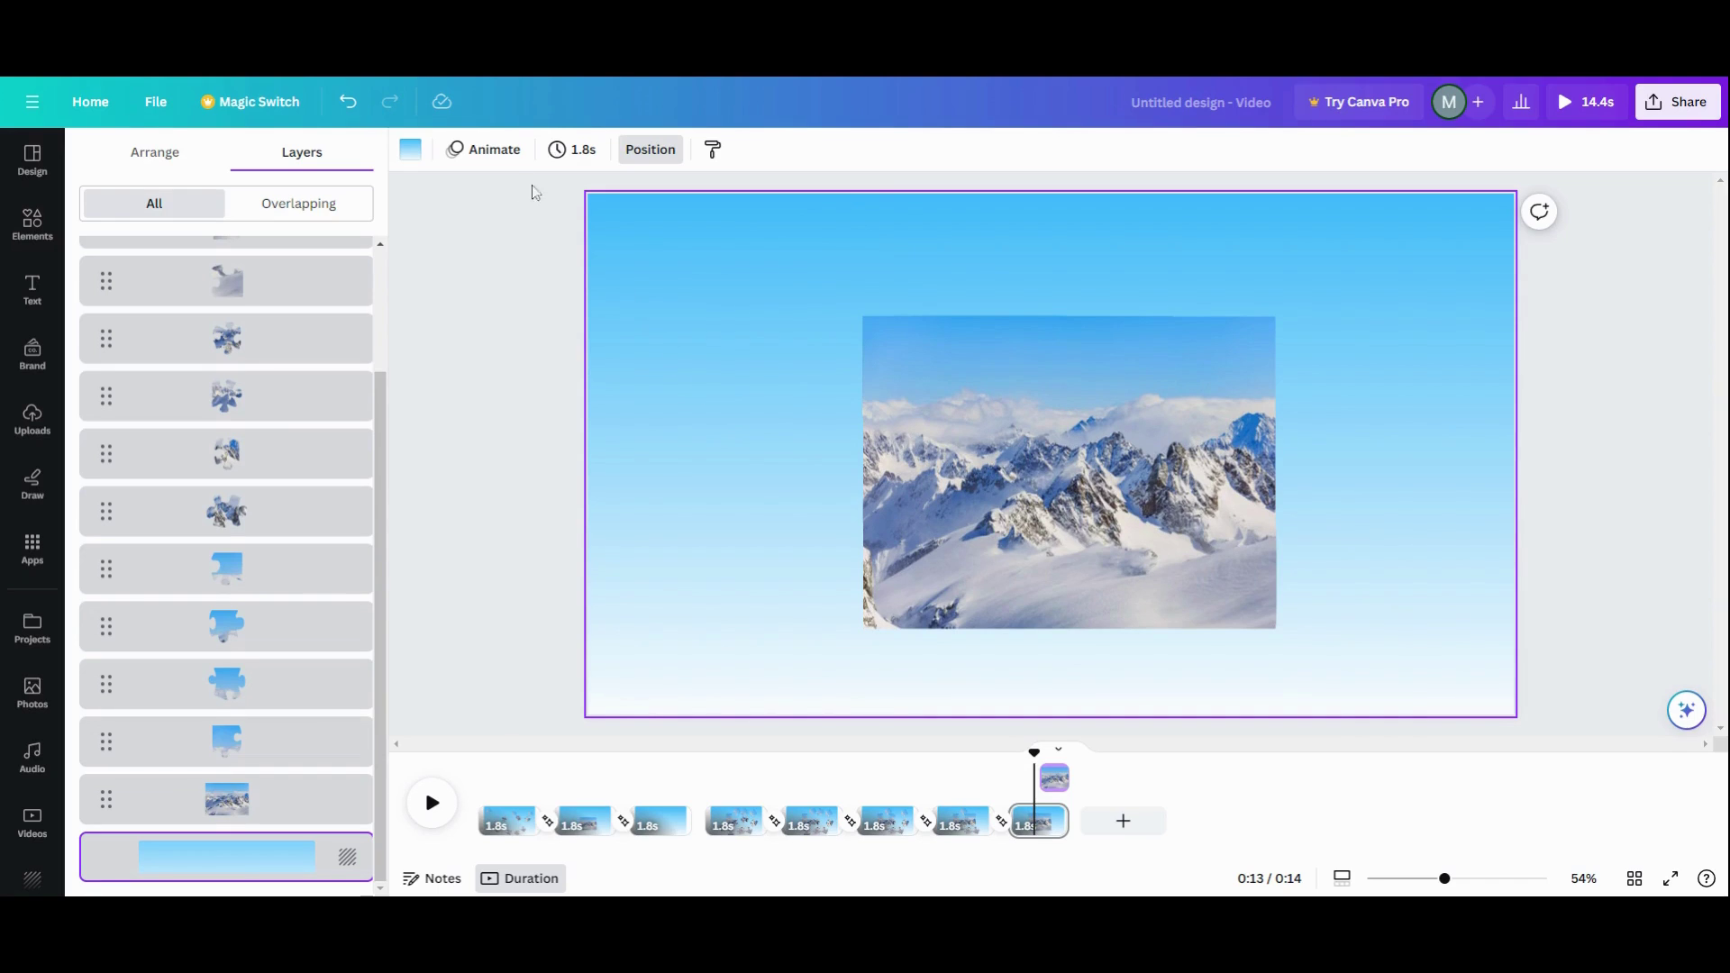
pyautogui.click(881, 373)
pyautogui.moveTo(881, 370); pyautogui.dragTo(740, 334)
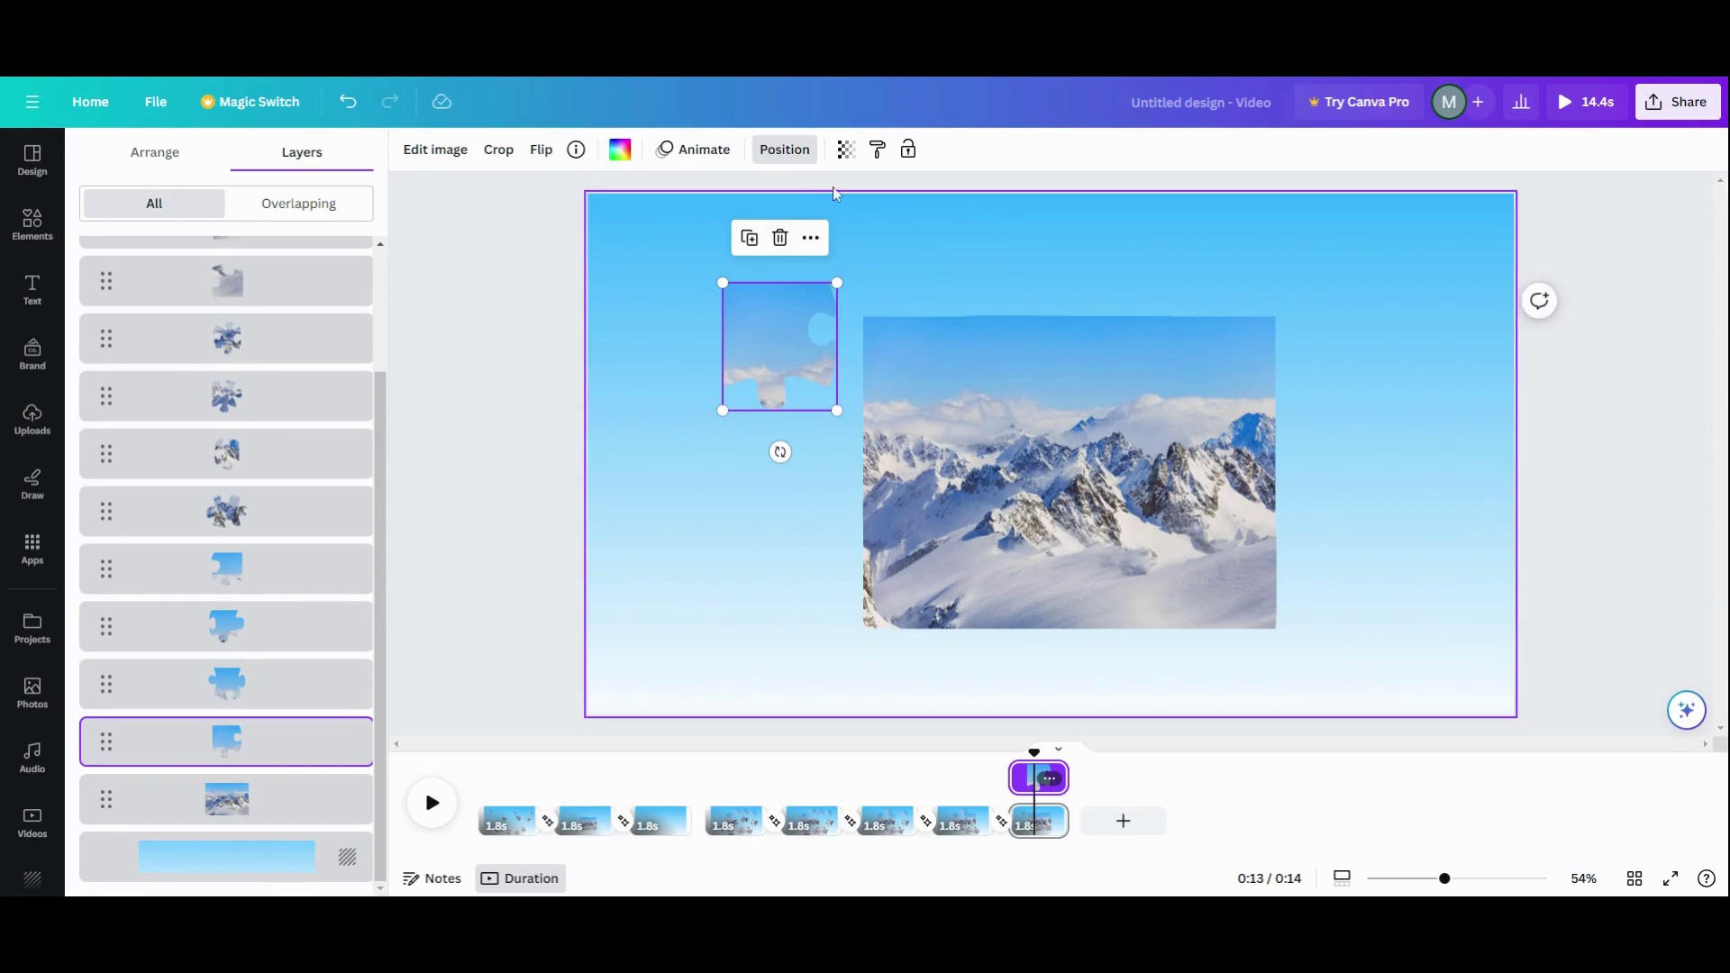
pyautogui.click(757, 242)
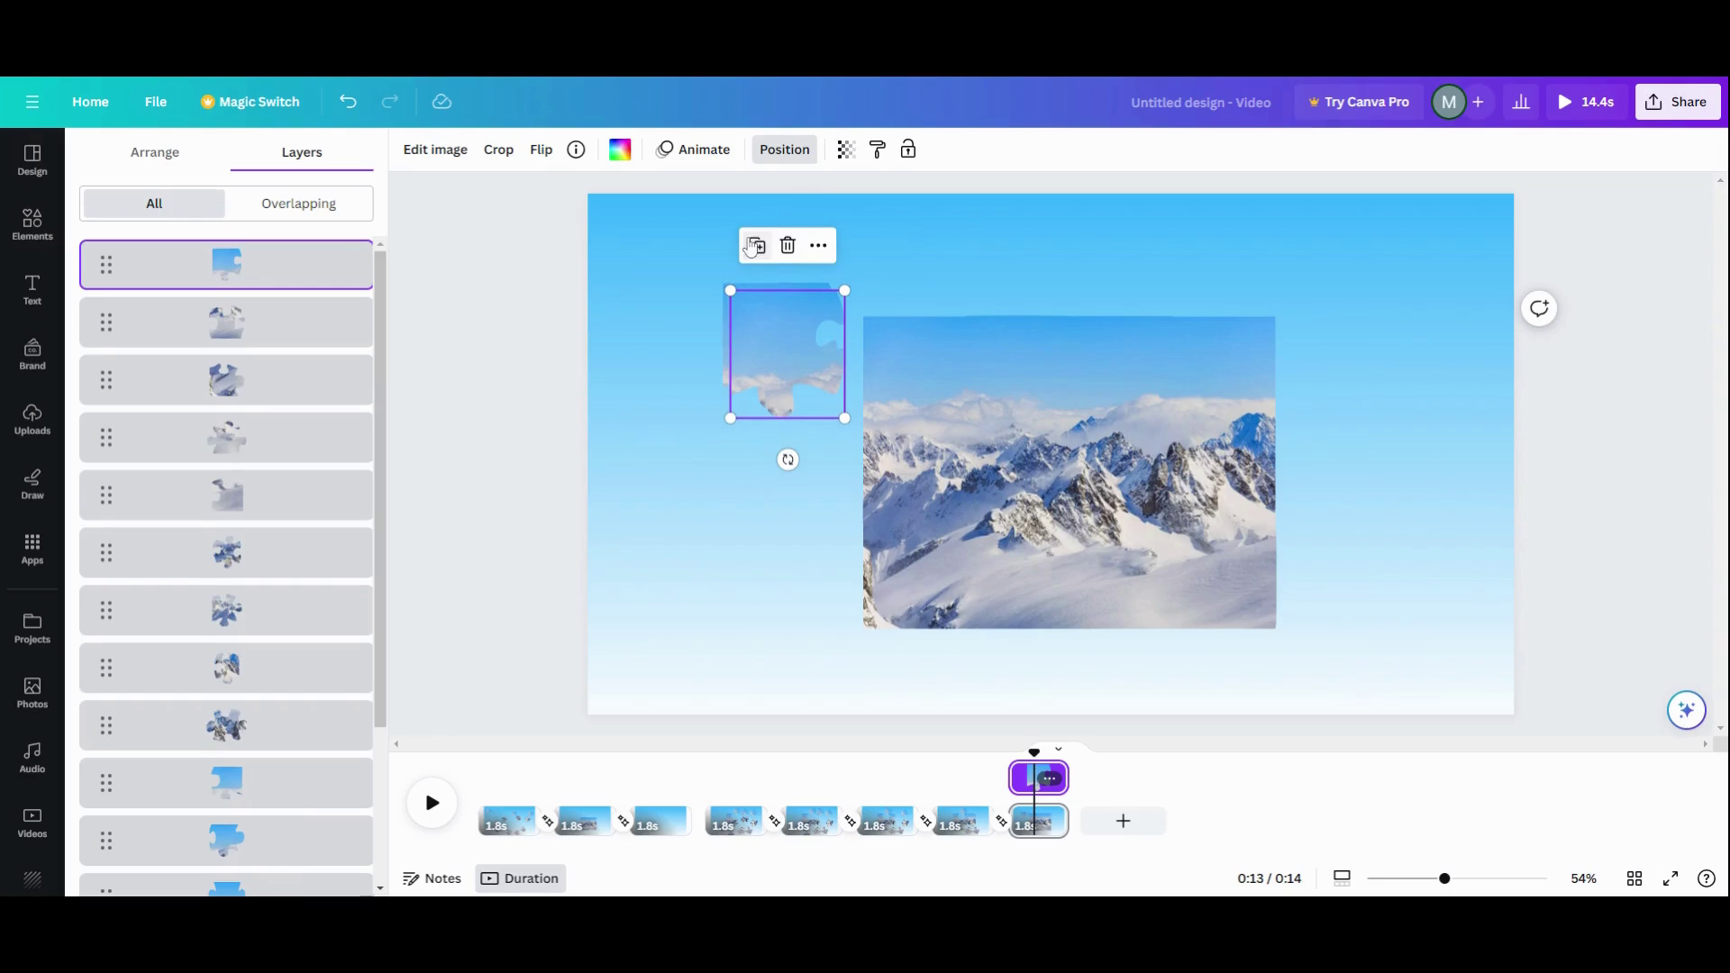
# Offset the duplicated corner piece down toward the full photo's left edge and set its transparency to 0.
pyautogui.moveTo(765, 385); pyautogui.dragTo(772, 393)
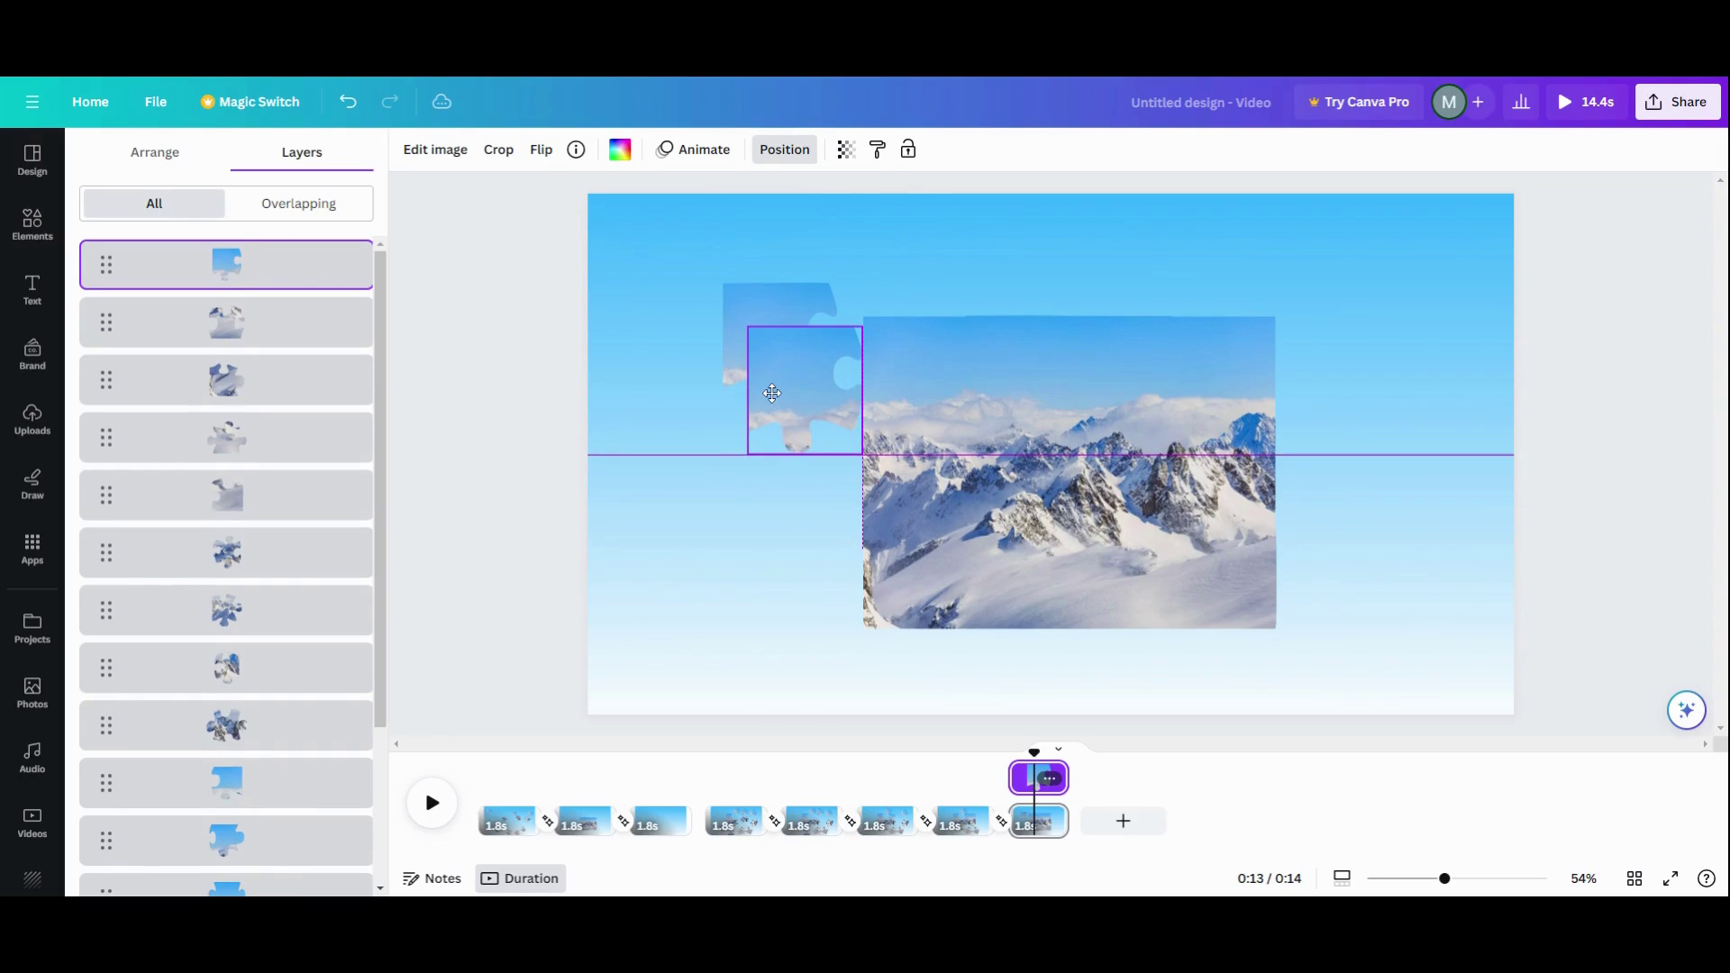
pyautogui.click(845, 149)
pyautogui.moveTo(845, 222); pyautogui.dragTo(549, 240)
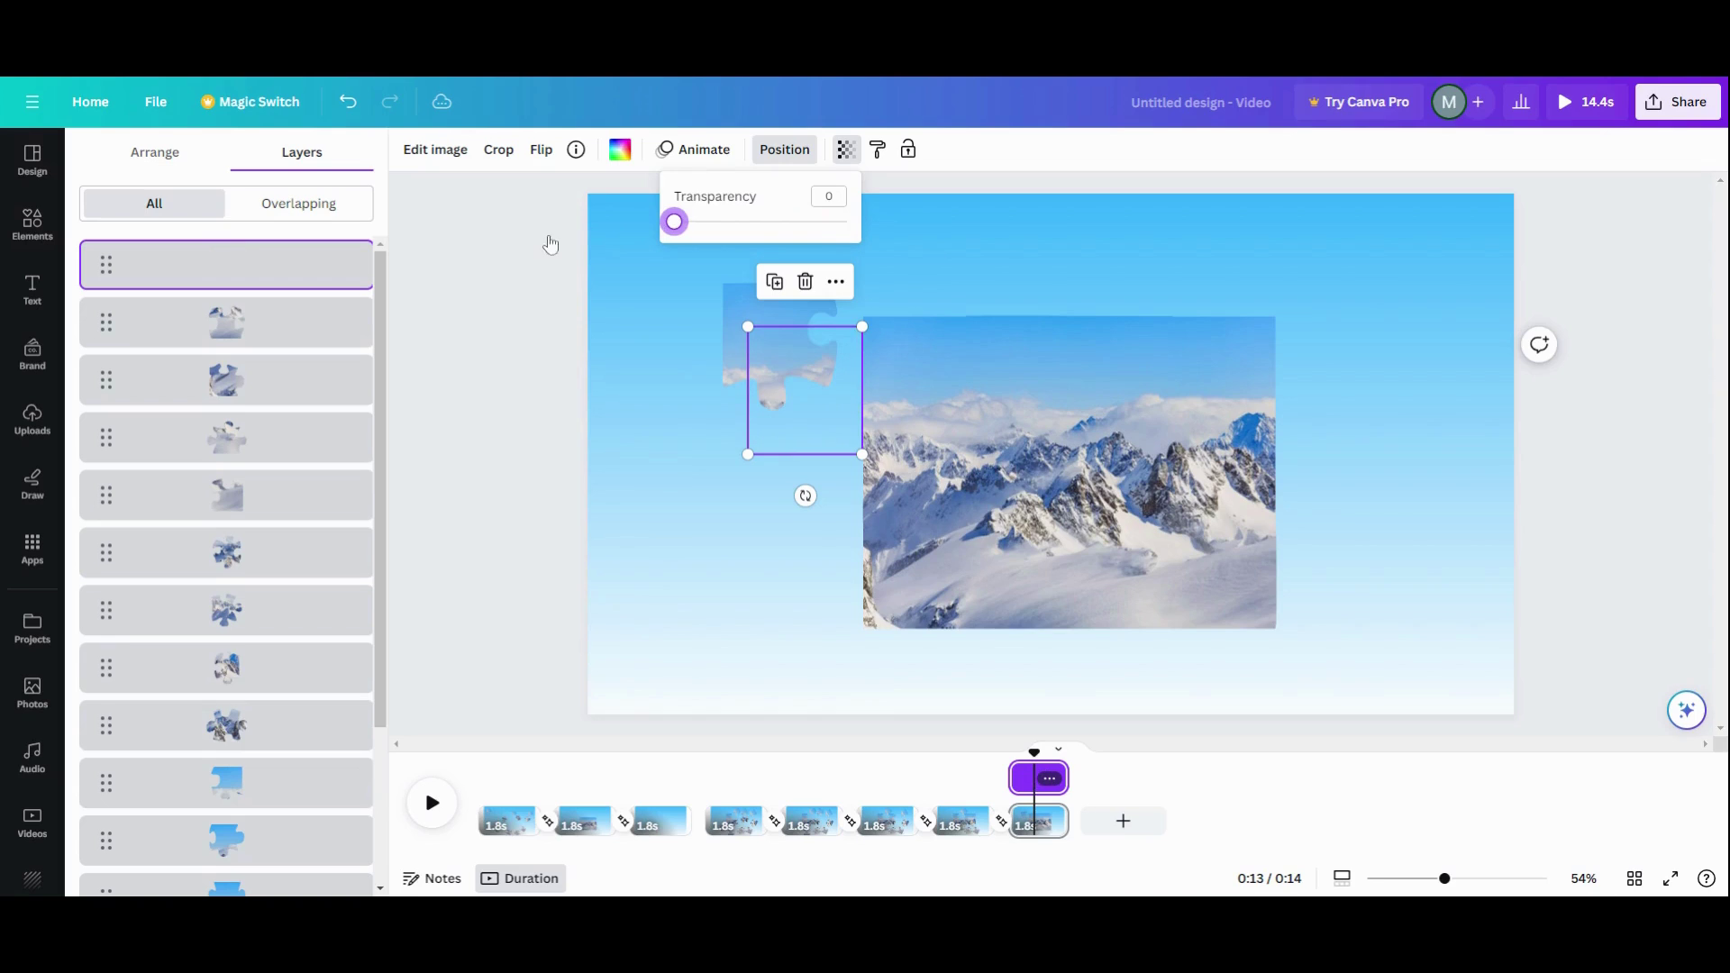
# Group the visible corner piece with its transparent duplicate and position the group beside the full photo's upper-left edge.
pyautogui.moveTo(679, 301); pyautogui.dragTo(773, 410)
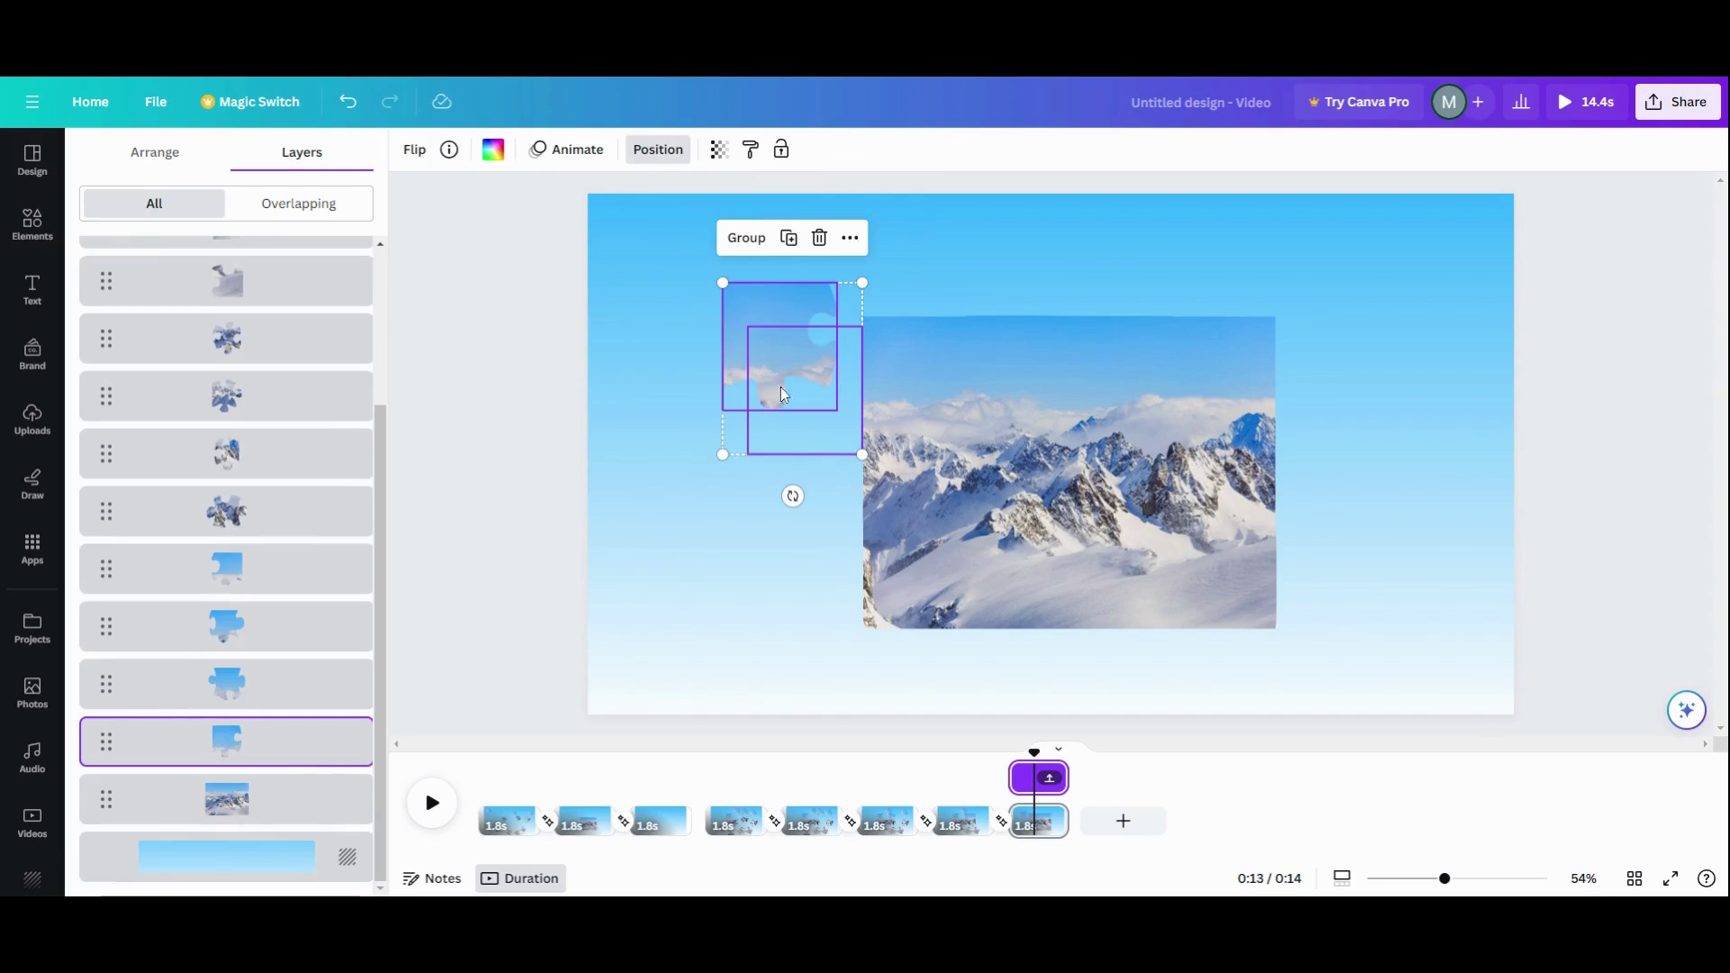
pyautogui.click(755, 236)
pyautogui.moveTo(755, 322); pyautogui.dragTo(508, 207)
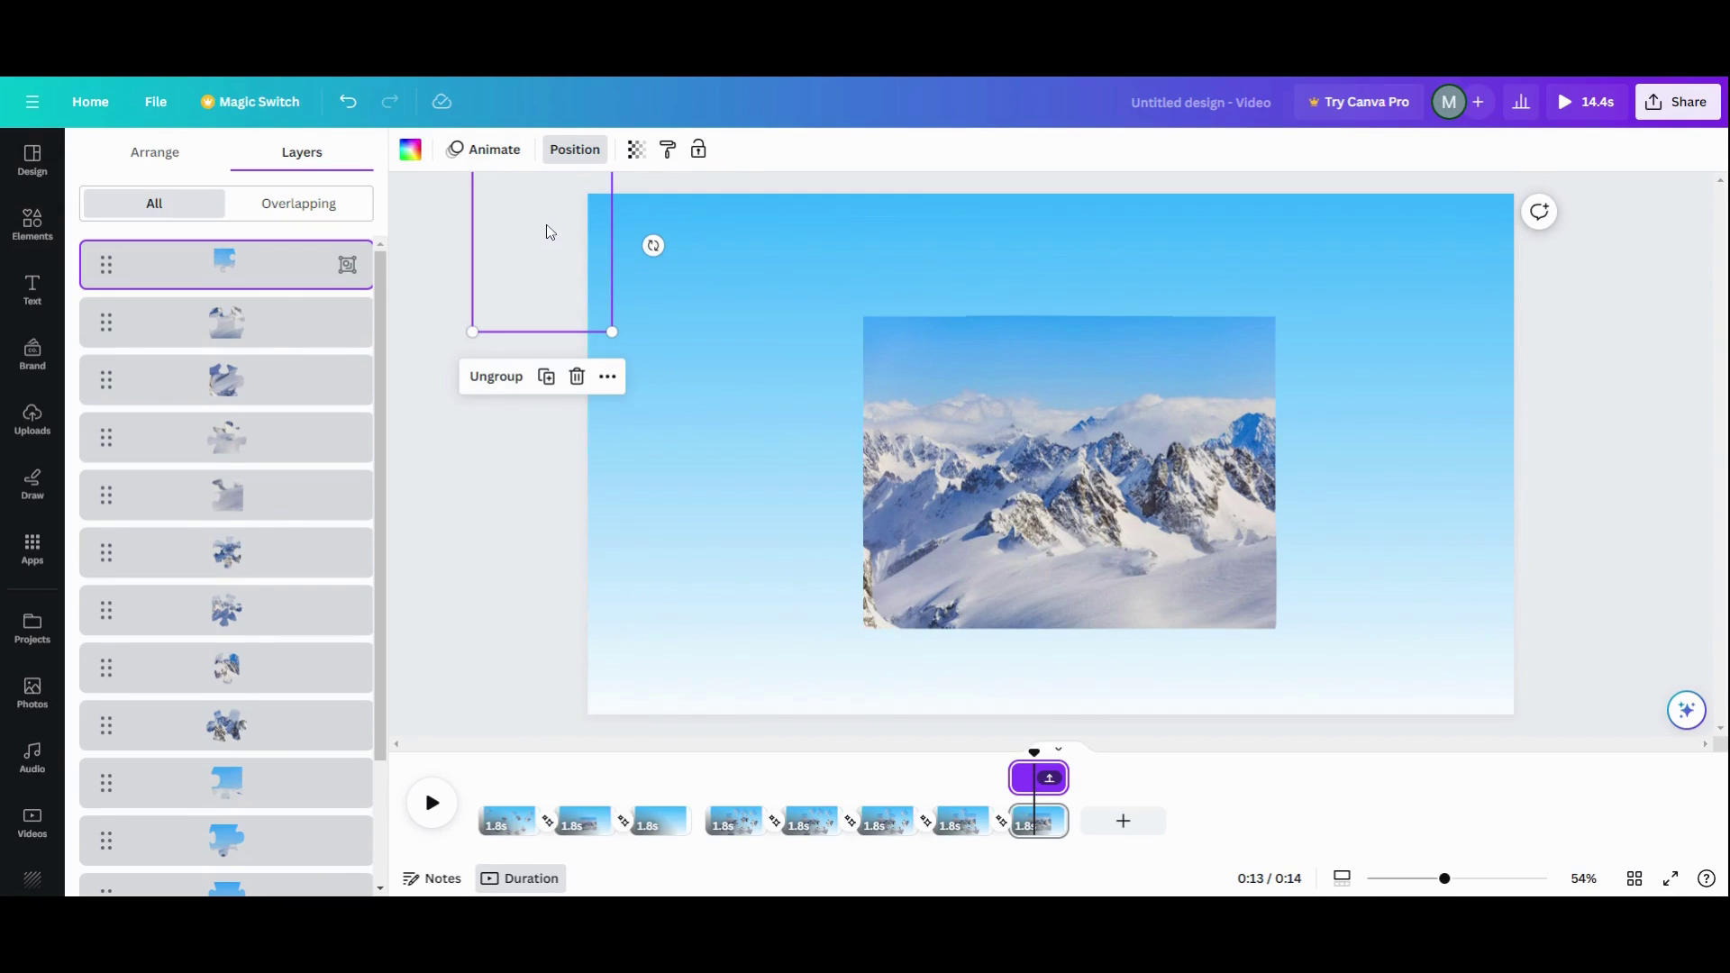
pyautogui.moveTo(549, 232); pyautogui.dragTo(771, 502)
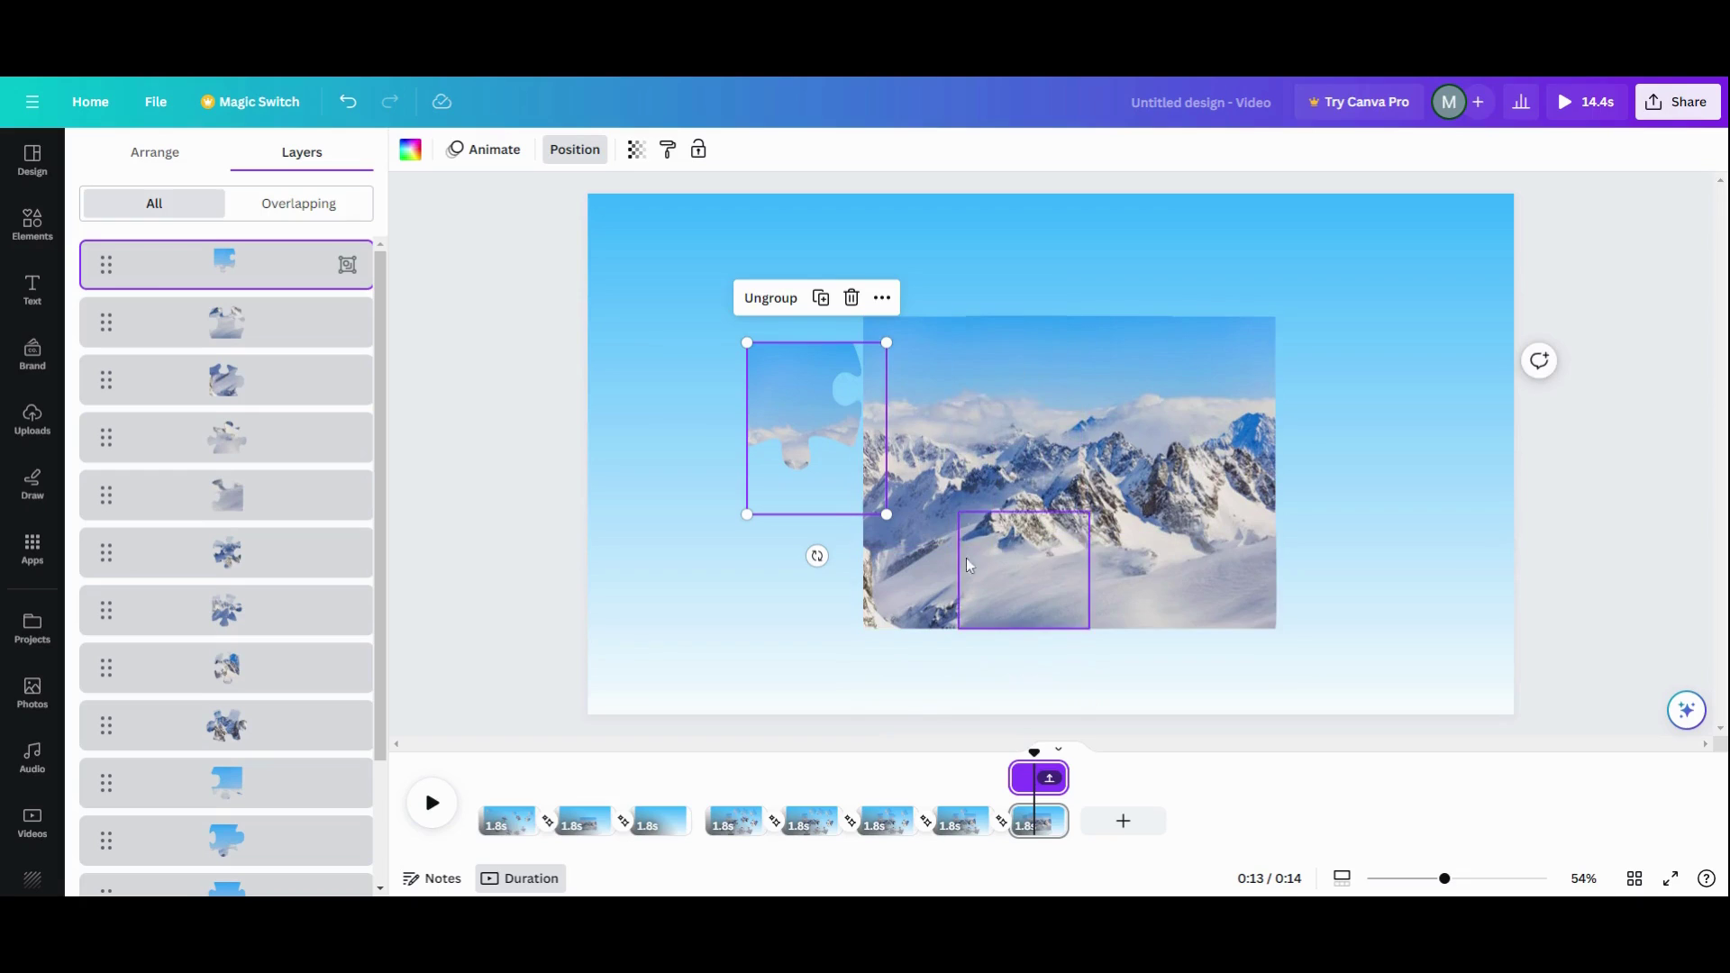
pyautogui.click(942, 572)
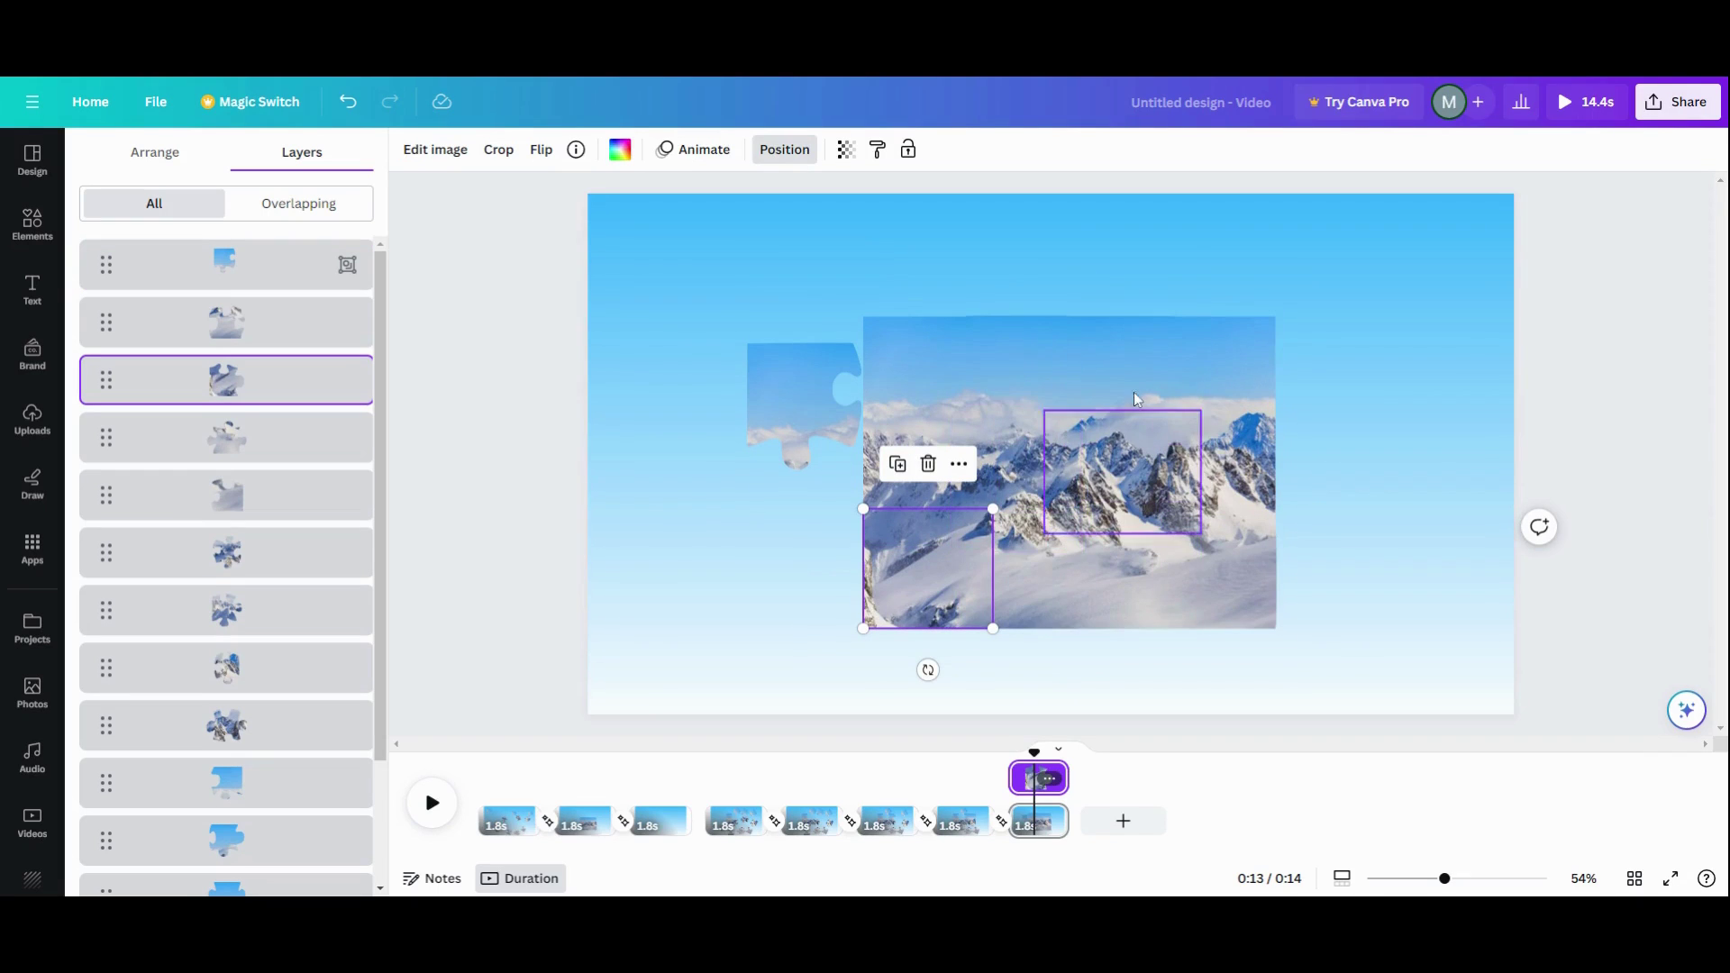